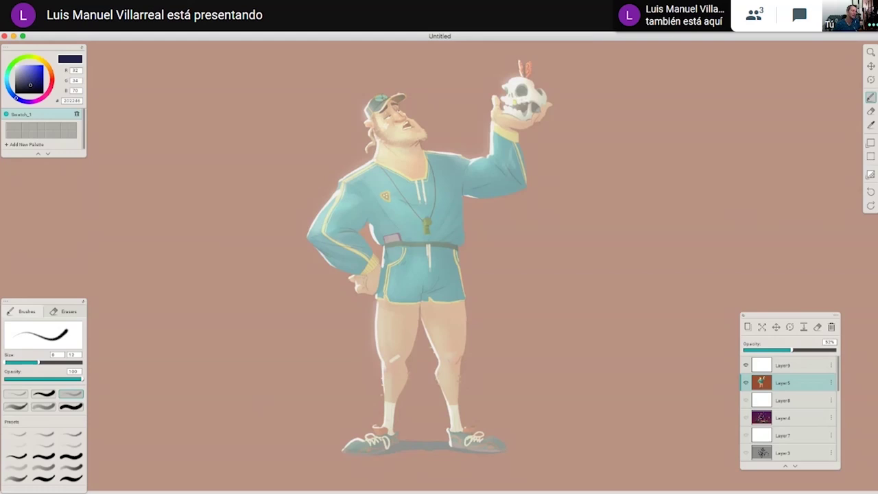
Try two straight vertical guide lines from the chest to the ankles on the top empty layer and undo them.
click(804, 365)
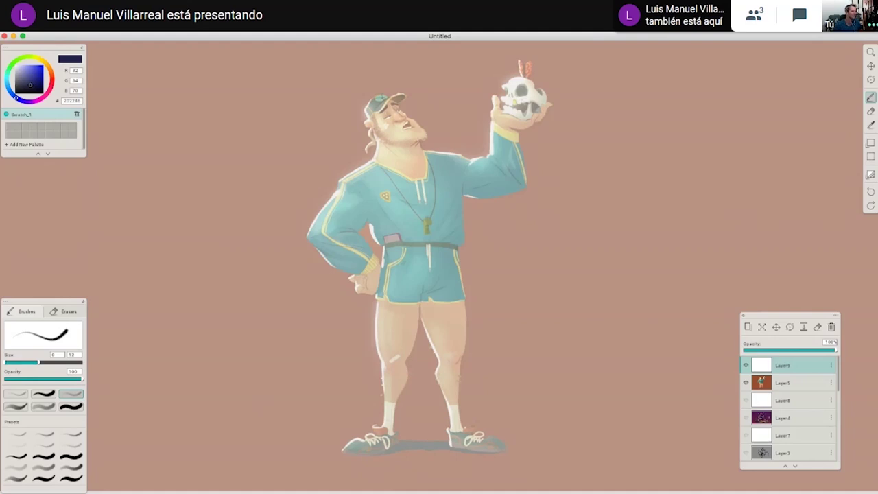
click(815, 384)
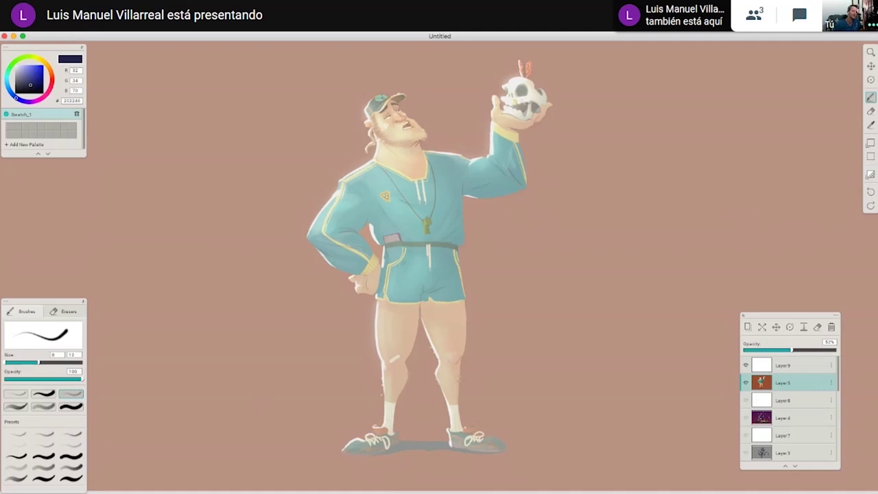
click(805, 365)
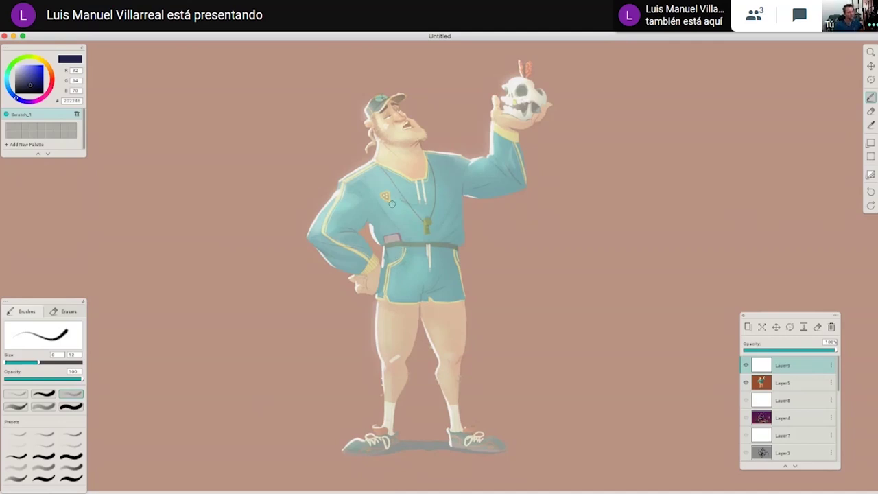
drag(390, 184, 390, 420)
drag(444, 161, 448, 425)
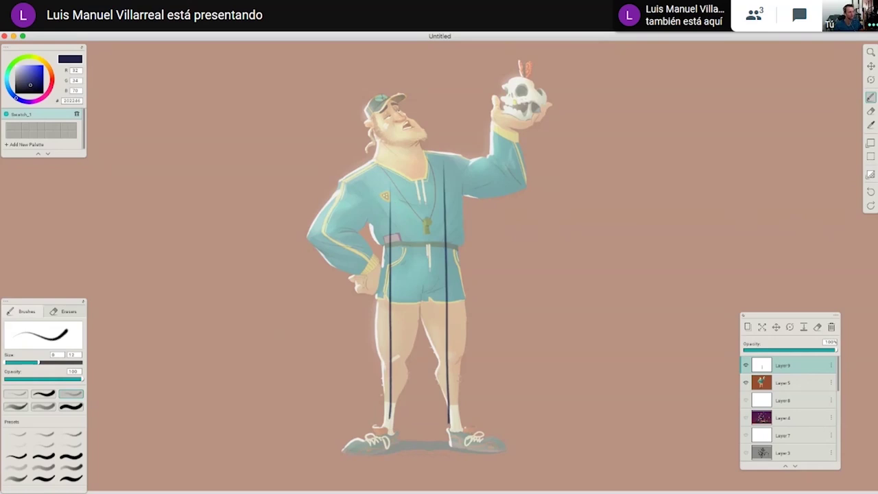
key(super+z)
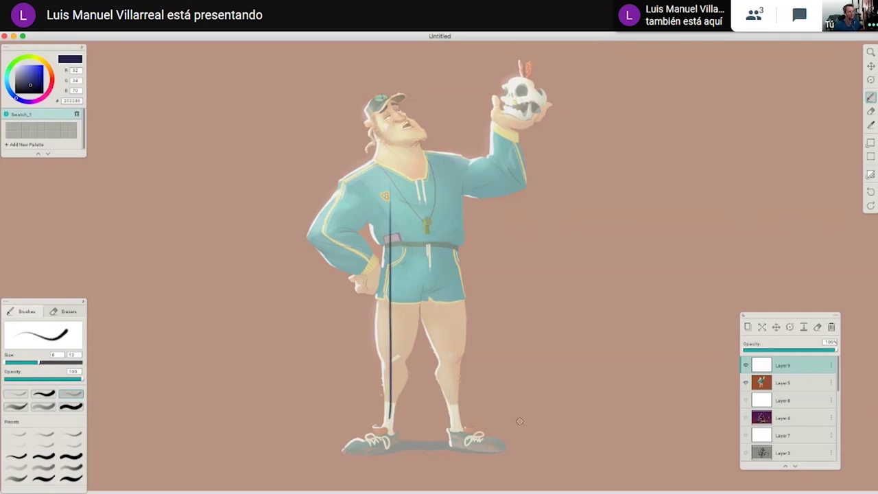
key(super+z)
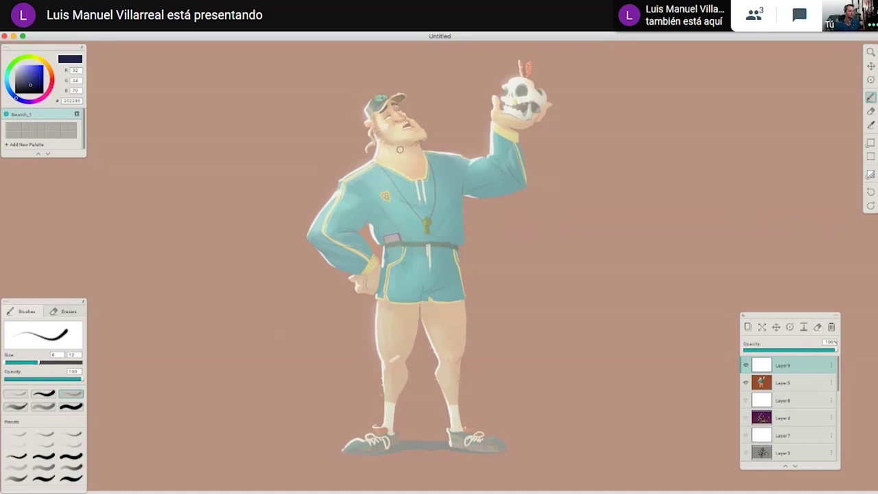
Try curved lines of action through the head, torso, legs, shoulders and raised arm of the character, and undo them.
drag(383, 114, 418, 322)
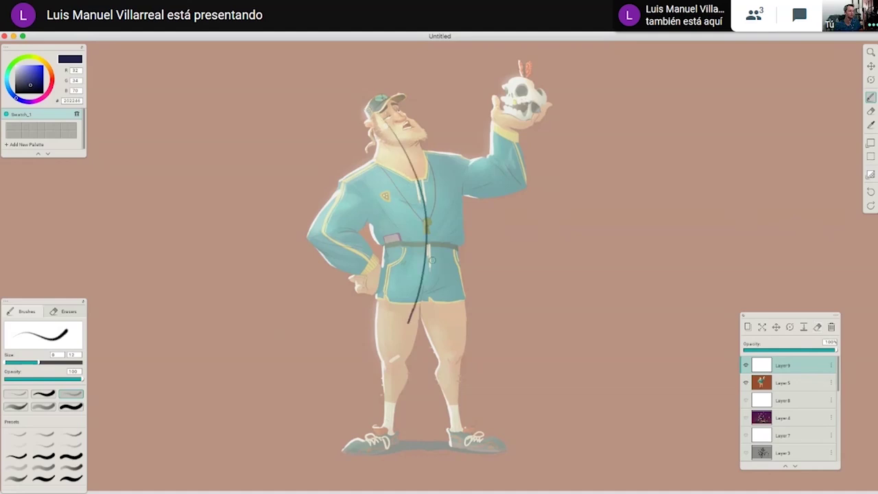
mouse_move(427, 287)
mouse_down()
mouse_move(428, 345)
mouse_move(451, 426)
mouse_move(367, 450)
mouse_up()
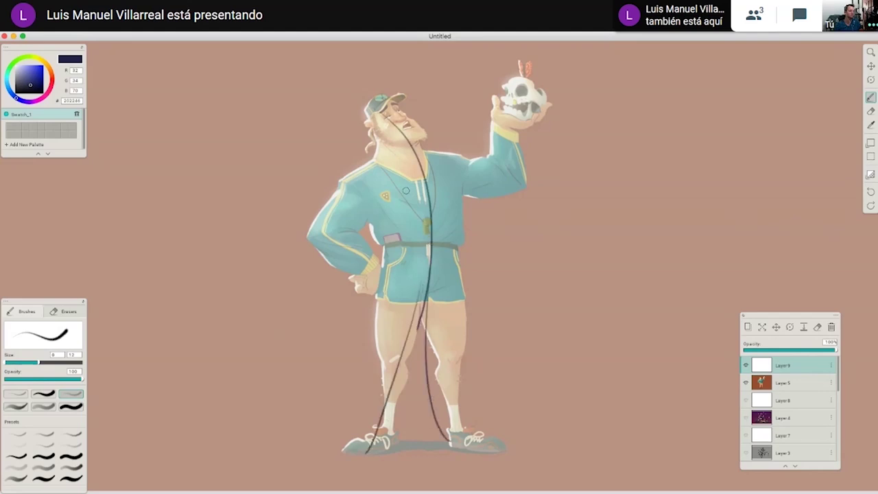
mouse_move(350, 184)
mouse_down()
mouse_move(457, 155)
mouse_move(505, 163)
mouse_move(518, 103)
mouse_up()
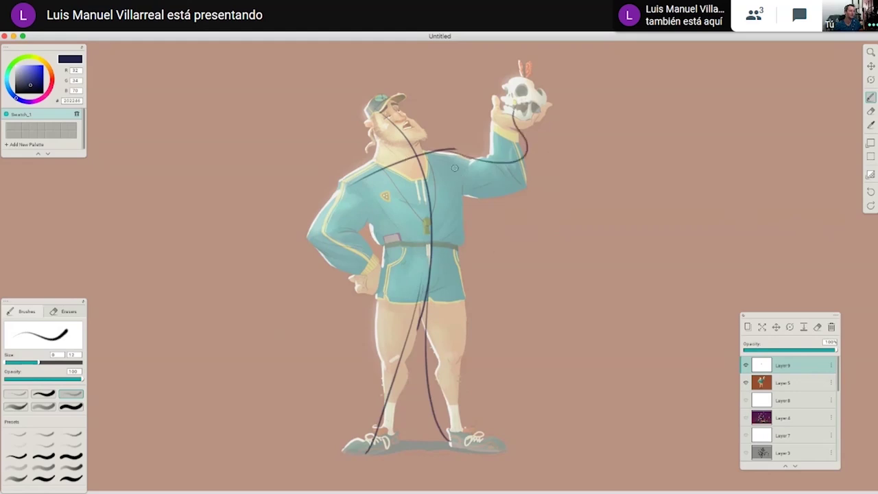
drag(478, 190, 478, 235)
key(ctrl+z)
key(ctrl+z)
key(ctrl+z)
key(ctrl+z)
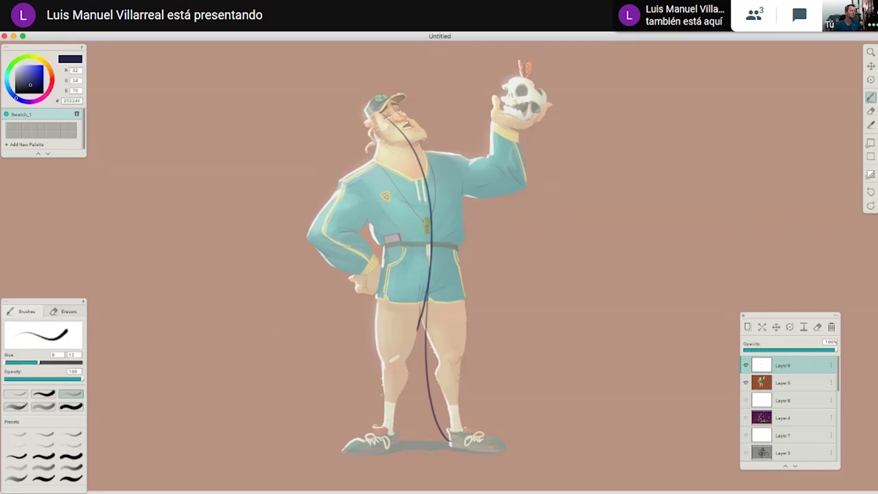
key(ctrl+z)
key(ctrl+z)
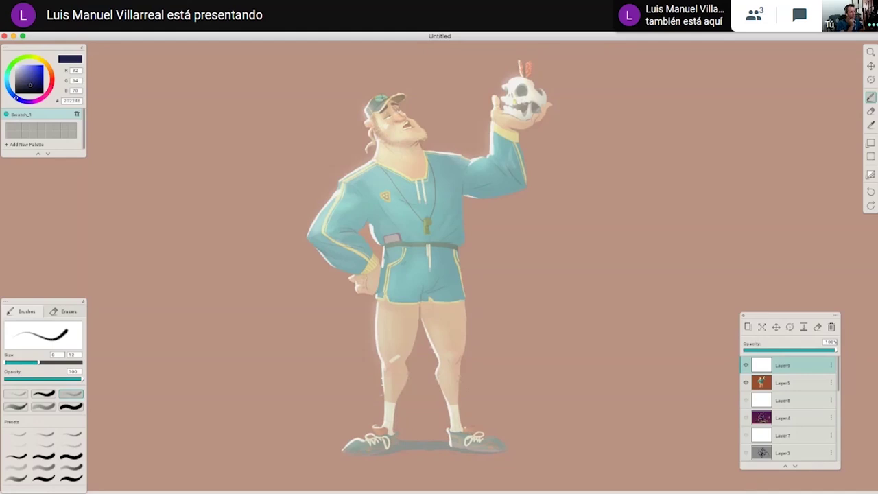
Sketch a long cartoon head beside the painted character, with hair, ear, neck, scowling eyes, nose and mouth.
mouse_move(576, 266)
mouse_down()
mouse_move(575, 197)
mouse_move(614, 93)
mouse_move(664, 258)
mouse_up()
mouse_move(632, 123)
mouse_down()
mouse_move(667, 176)
mouse_move(630, 199)
mouse_up()
mouse_move(591, 147)
mouse_down()
mouse_move(646, 130)
mouse_move(628, 141)
mouse_move(643, 141)
mouse_up()
mouse_move(580, 185)
mouse_down()
mouse_move(562, 199)
mouse_move(578, 205)
mouse_up()
mouse_move(616, 85)
mouse_down()
mouse_move(601, 113)
mouse_move(569, 130)
mouse_move(561, 122)
mouse_move(573, 173)
mouse_up()
drag(590, 120, 580, 180)
drag(622, 228, 648, 223)
click(640, 134)
mouse_move(631, 133)
mouse_down()
mouse_move(594, 147)
mouse_move(640, 130)
mouse_up()
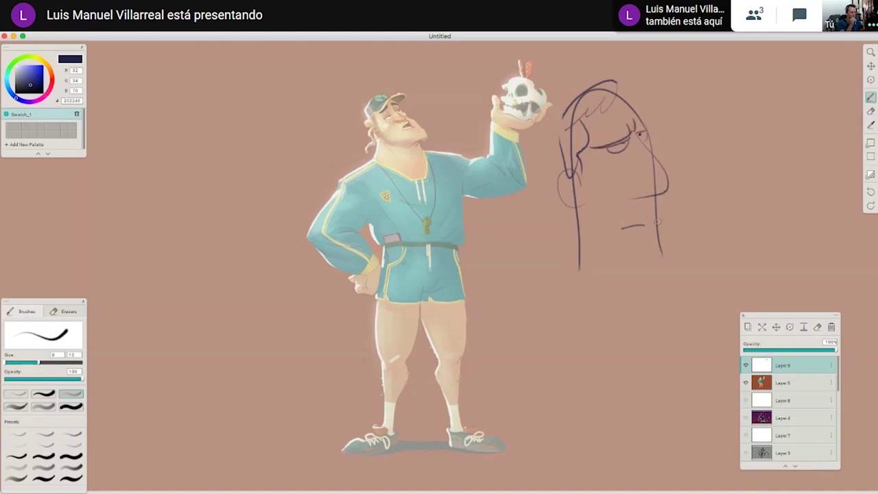
Add the jaw, collar curves and shoulders to the portrait sketch and refine its far eye, forehead and nose.
drag(584, 237, 656, 246)
mouse_move(574, 269)
mouse_down()
mouse_move(595, 329)
mouse_move(666, 328)
mouse_up()
drag(670, 273, 658, 363)
drag(573, 270, 480, 346)
mouse_move(546, 305)
mouse_down()
mouse_move(582, 323)
mouse_move(688, 301)
mouse_up()
drag(664, 259, 766, 298)
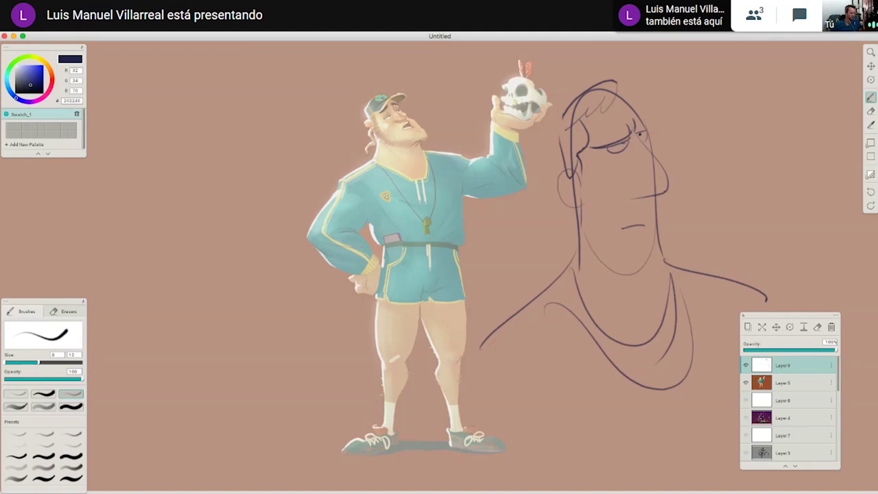
drag(634, 133, 647, 128)
drag(619, 87, 638, 115)
drag(652, 186, 622, 170)
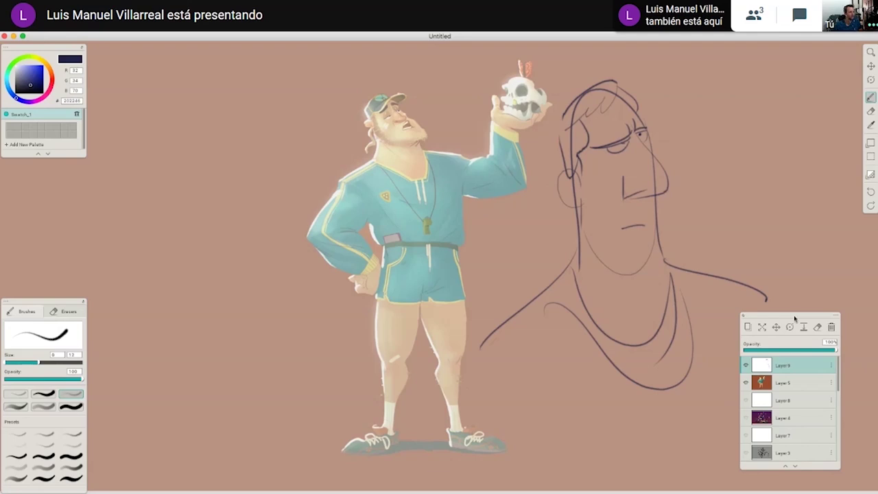
Move the layer controls off the drawing and delete the portrait sketch with a rectangular selection around it.
drag(795, 318, 821, 335)
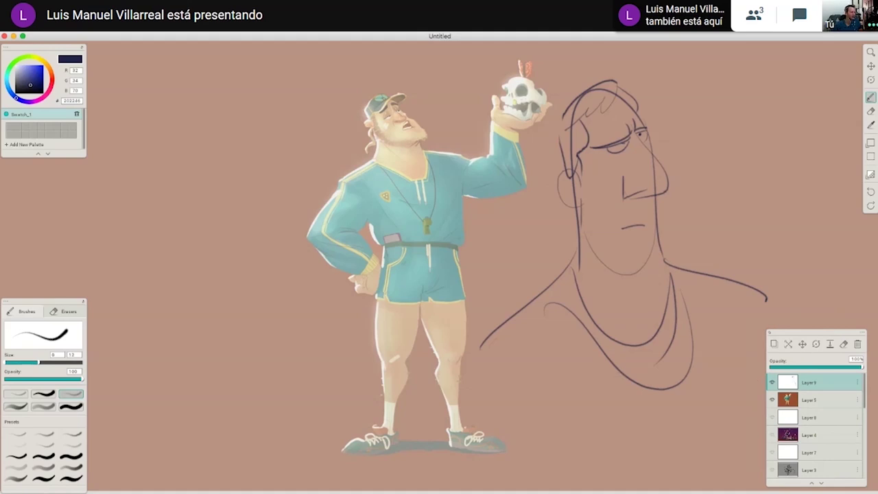
click(870, 156)
drag(453, 442, 812, 59)
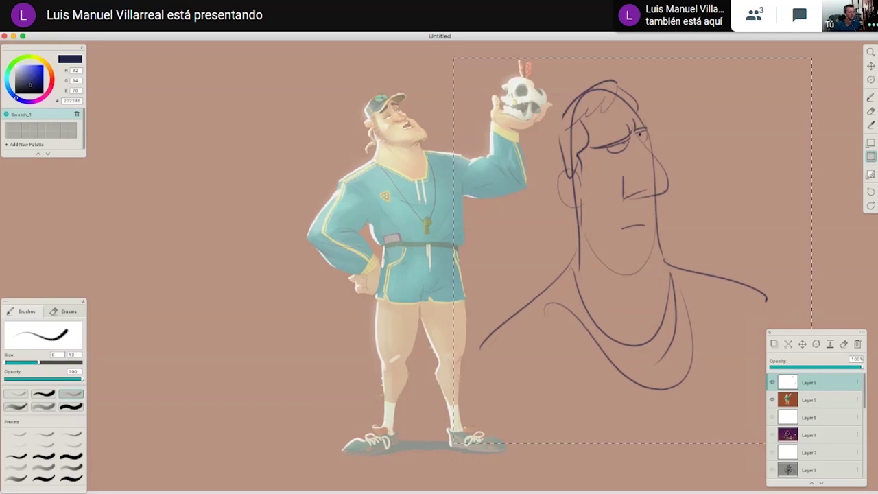
key(Delete)
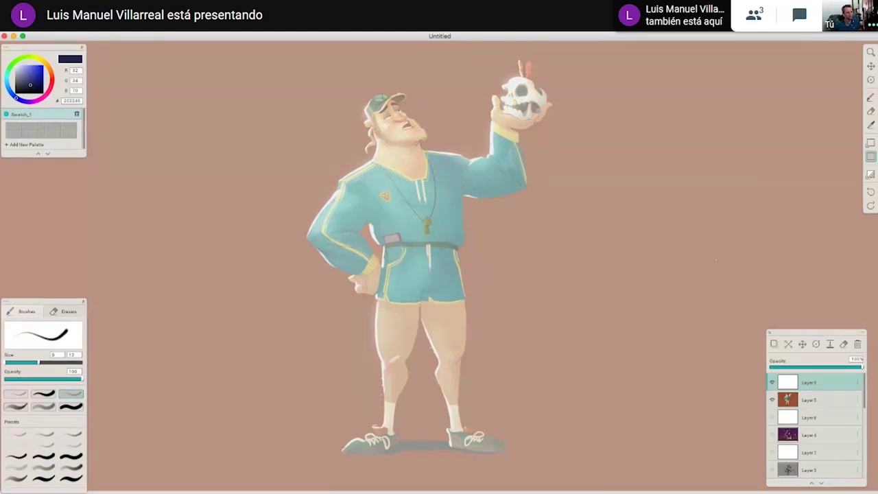
Try a long box from the character's shoulders to the ankles with horizontal dividing lines, and undo it.
key(b)
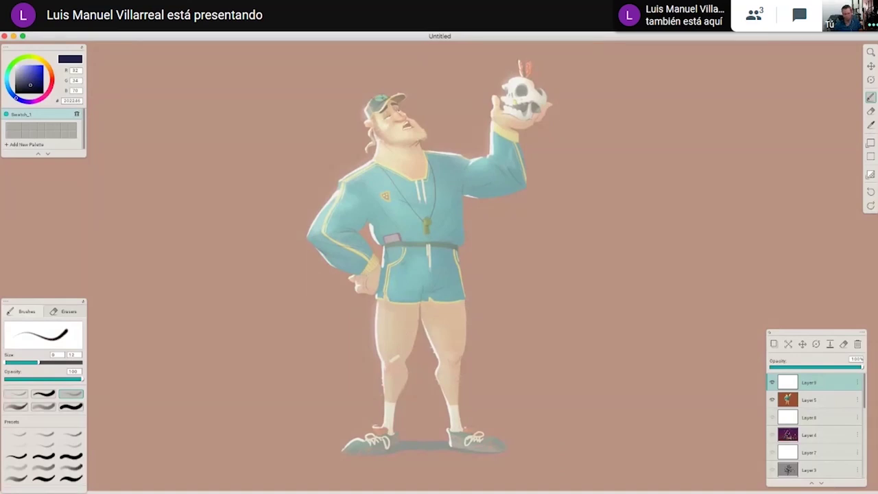
mouse_move(359, 166)
mouse_down()
mouse_move(374, 321)
mouse_move(458, 219)
mouse_move(407, 159)
mouse_move(359, 169)
mouse_up()
drag(383, 307, 474, 300)
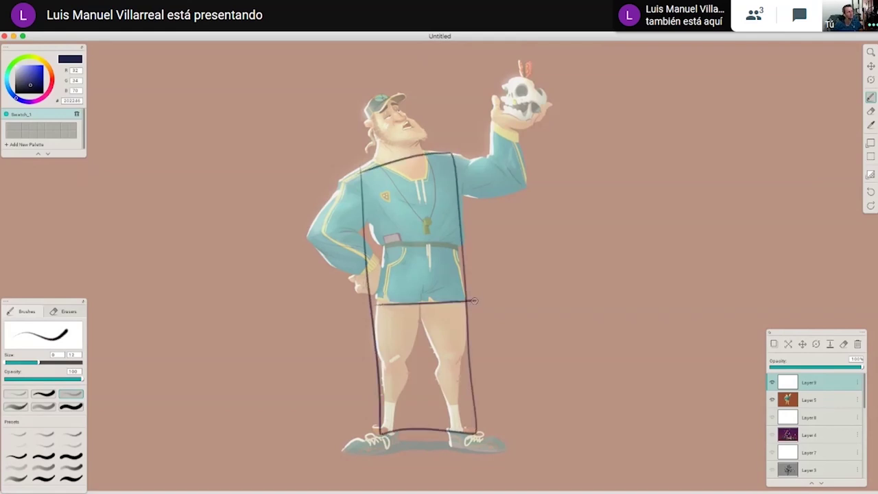
key(ctrl+z)
drag(367, 246, 459, 243)
drag(364, 362, 475, 360)
key(ctrl+z)
key(ctrl+z)
key(ctrl+z)
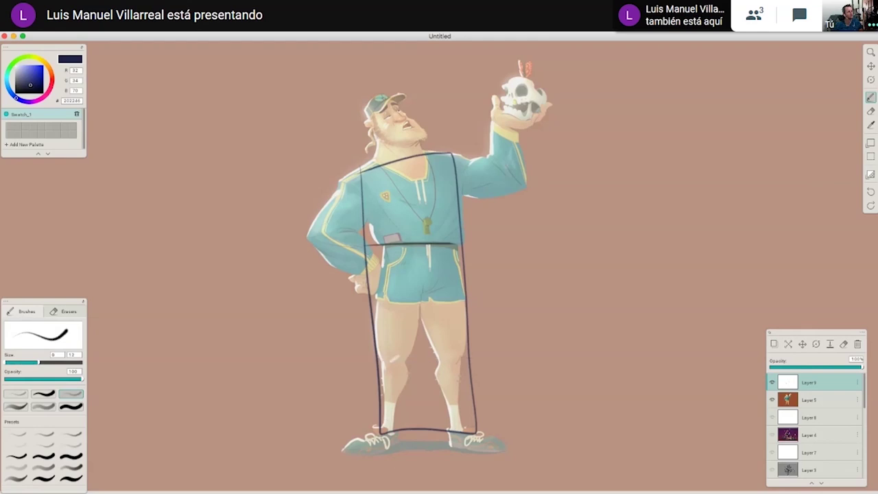
key(super+z)
key(super+shift+z)
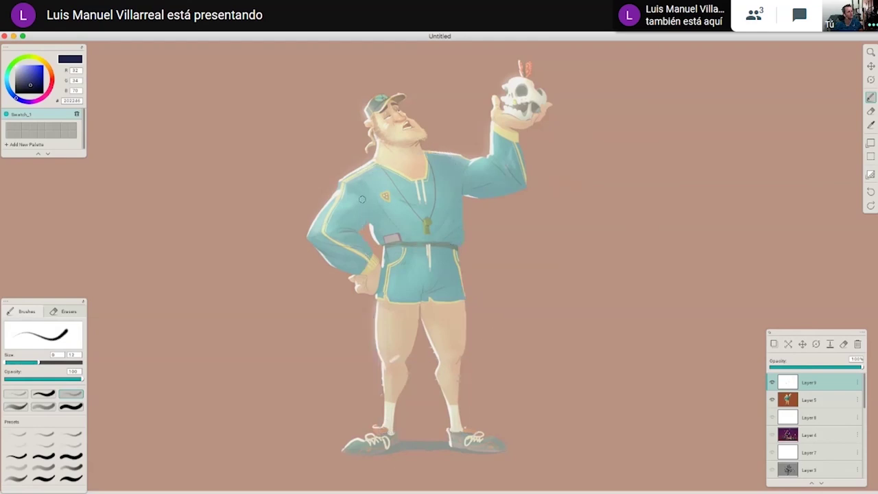
Sketch a blocky torso, pelvis, tapering legs and curved centre line over the painted character, reinforcing the torso's edges.
mouse_move(334, 182)
mouse_down()
mouse_move(360, 258)
mouse_move(445, 144)
mouse_move(472, 146)
mouse_move(473, 259)
mouse_up()
drag(367, 287, 479, 268)
mouse_move(336, 190)
mouse_down()
mouse_move(366, 290)
mouse_move(391, 313)
mouse_move(456, 310)
mouse_move(450, 273)
mouse_move(419, 442)
mouse_up()
mouse_move(391, 307)
mouse_down()
mouse_move(348, 440)
mouse_move(316, 454)
mouse_up()
drag(423, 434, 451, 445)
drag(410, 145, 393, 440)
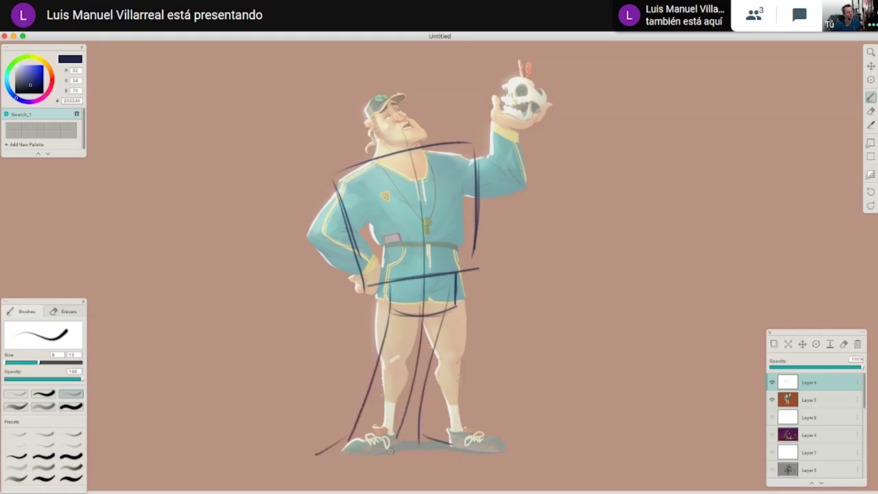
mouse_move(334, 179)
mouse_down()
mouse_move(363, 278)
mouse_move(478, 143)
mouse_move(474, 260)
mouse_up()
drag(476, 151, 478, 269)
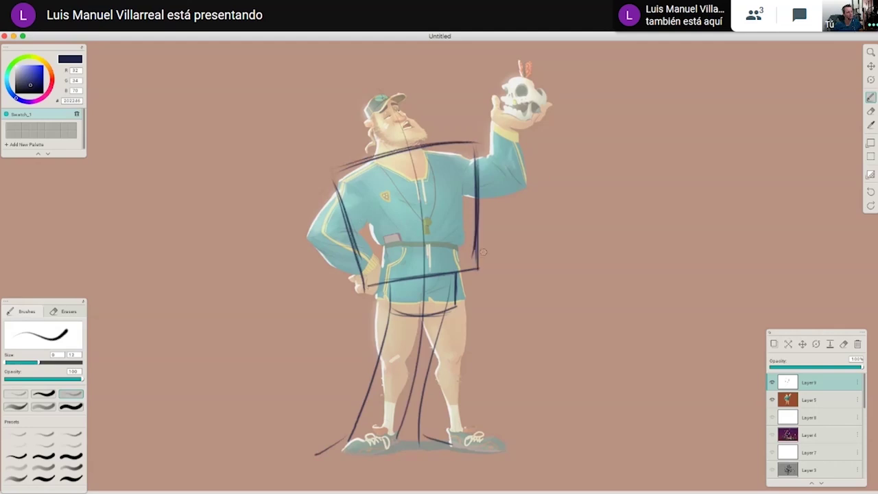
Try a slightly tilted four-sided box beside the painted character and undo it.
drag(561, 182, 569, 302)
mouse_move(556, 184)
mouse_down()
mouse_move(572, 299)
mouse_move(604, 180)
mouse_move(686, 170)
mouse_up()
mouse_move(686, 173)
mouse_down()
mouse_move(694, 282)
mouse_move(561, 304)
mouse_move(698, 270)
mouse_move(699, 285)
mouse_up()
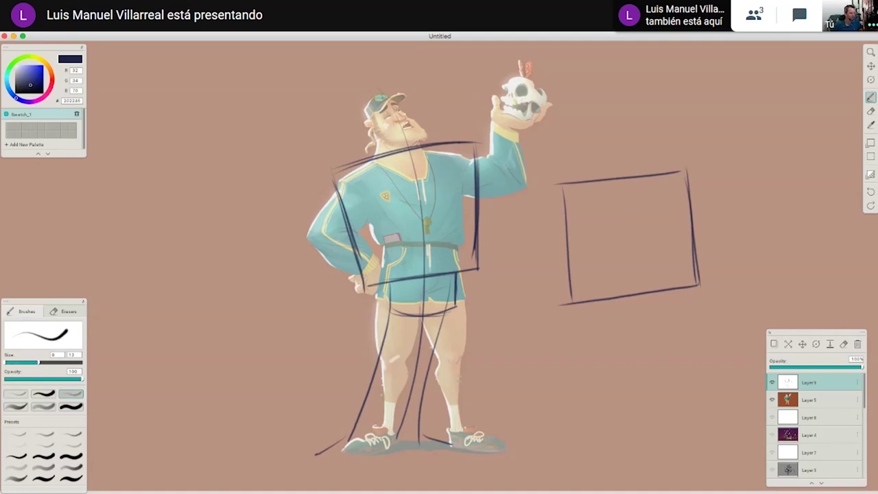
key(super+z)
key(super+z)
key(super+z)
key(super+z)
key(super+z)
key(super+z)
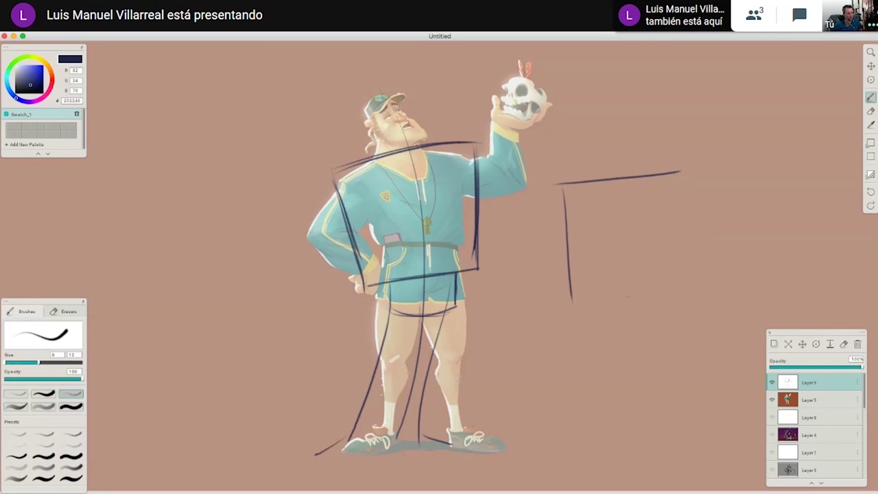
key(super+z)
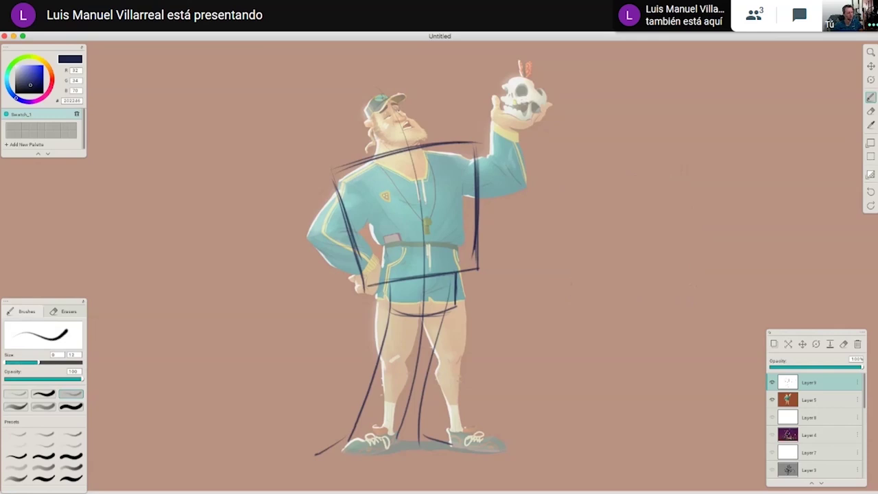
Add outer strokes to the overlaid torso block and sketch a small figure's torso, pelvis and short legs beside the character.
mouse_move(332, 170)
mouse_down()
mouse_move(335, 242)
mouse_move(317, 203)
mouse_move(341, 262)
mouse_move(368, 287)
mouse_up()
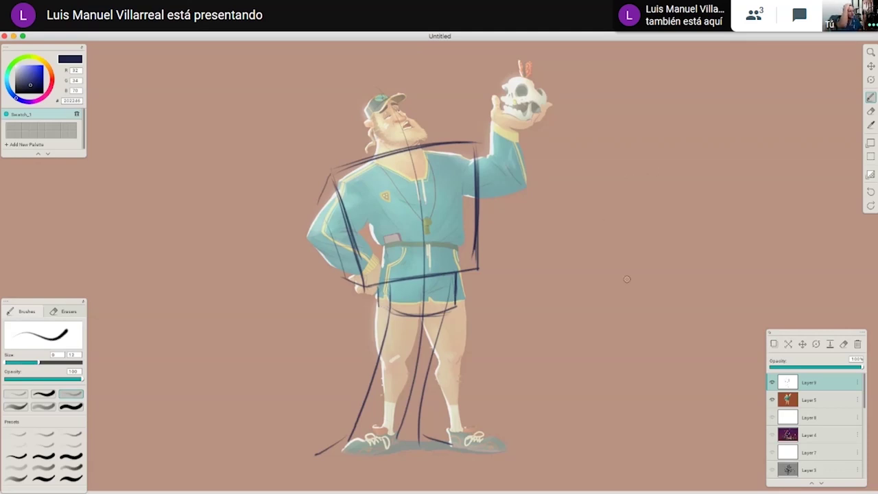
mouse_move(667, 192)
mouse_down()
mouse_move(584, 204)
mouse_move(620, 289)
mouse_move(664, 270)
mouse_up()
drag(668, 193, 673, 271)
mouse_move(673, 214)
mouse_down()
mouse_move(633, 306)
mouse_move(644, 303)
mouse_move(606, 299)
mouse_move(650, 291)
mouse_move(626, 334)
mouse_move(624, 322)
mouse_move(617, 365)
mouse_up()
mouse_move(606, 306)
mouse_down()
mouse_move(597, 343)
mouse_move(569, 362)
mouse_up()
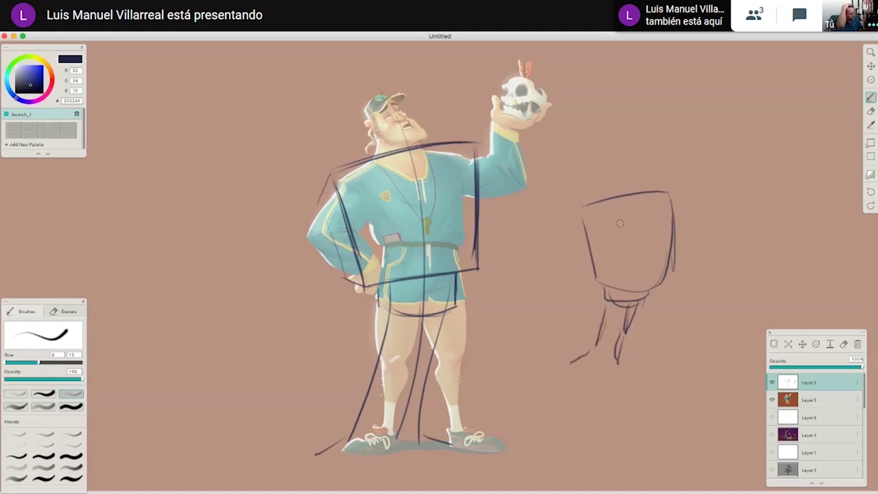
Add a centre line, a head, a raised arm and an arm bent to the hip to the small figure.
mouse_move(607, 204)
mouse_down()
mouse_move(644, 195)
mouse_move(633, 293)
mouse_up()
mouse_move(666, 200)
mouse_down()
mouse_move(640, 192)
mouse_move(673, 183)
mouse_move(689, 194)
mouse_move(702, 172)
mouse_move(691, 195)
mouse_move(719, 188)
mouse_up()
mouse_move(598, 198)
mouse_down()
mouse_move(605, 167)
mouse_move(597, 155)
mouse_move(617, 168)
mouse_move(604, 146)
mouse_move(618, 175)
mouse_move(601, 167)
mouse_move(611, 187)
mouse_up()
mouse_move(623, 163)
mouse_down()
mouse_move(607, 183)
mouse_move(625, 164)
mouse_move(636, 190)
mouse_move(605, 204)
mouse_move(632, 195)
mouse_up()
mouse_move(599, 164)
mouse_down()
mouse_move(598, 200)
mouse_move(572, 209)
mouse_move(565, 224)
mouse_move(580, 270)
mouse_move(603, 278)
mouse_up()
mouse_move(546, 277)
mouse_down()
mouse_move(592, 280)
mouse_move(567, 273)
mouse_move(588, 268)
mouse_move(579, 250)
mouse_move(544, 274)
mouse_up()
drag(571, 245, 596, 274)
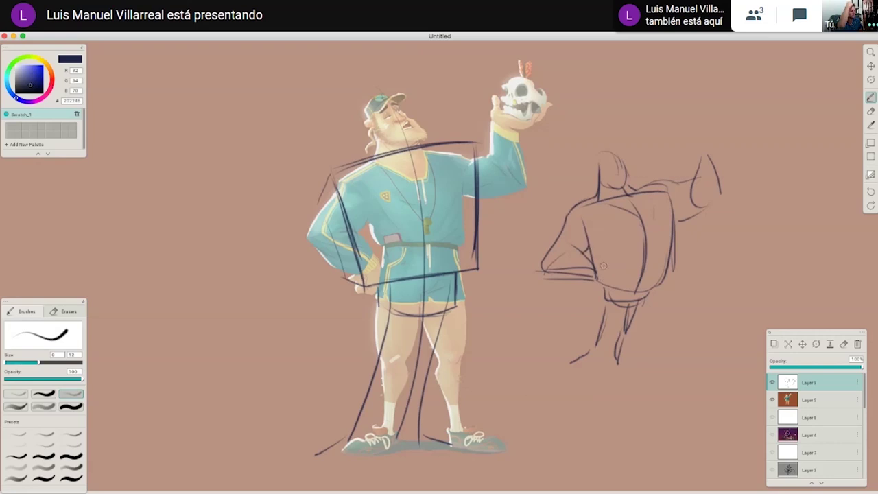
Draw the chest line and tapering side contours on the small figure's torso.
drag(657, 182, 666, 249)
drag(673, 218, 655, 289)
drag(584, 229, 592, 280)
drag(584, 247, 677, 223)
Draw an arrow pointing down to the small figure and handwrite the label "Atletico" beside it.
drag(663, 94, 656, 153)
mouse_move(674, 100)
mouse_down()
mouse_move(676, 86)
mouse_move(683, 97)
mouse_up()
drag(690, 66, 692, 99)
mouse_move(702, 71)
mouse_down()
mouse_move(706, 99)
mouse_move(720, 98)
mouse_up()
drag(715, 88, 735, 96)
mouse_move(741, 85)
mouse_down()
mouse_move(739, 97)
mouse_move(746, 83)
mouse_up()
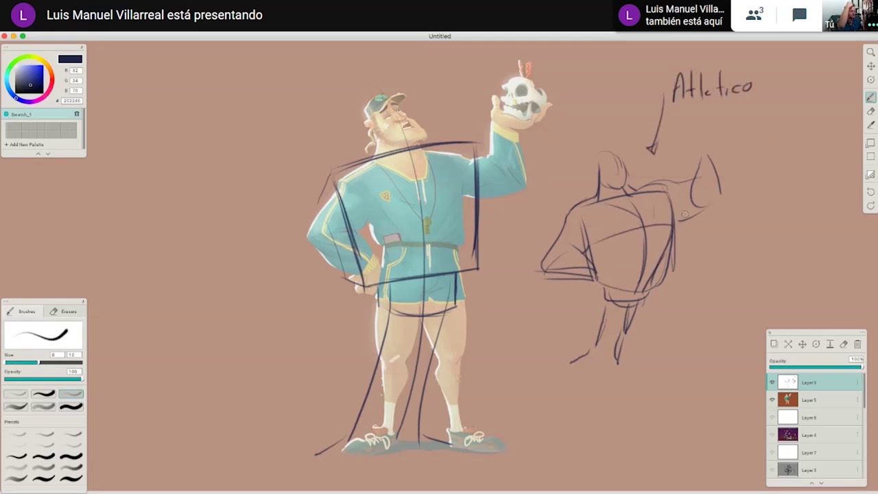
Sketch a skull in the small figure's raised hand and point an arrow at it with the handwritten label "teatro".
drag(691, 162, 715, 149)
mouse_move(699, 142)
mouse_down()
mouse_move(719, 131)
mouse_move(697, 140)
mouse_move(716, 143)
mouse_move(718, 134)
mouse_move(696, 131)
mouse_up()
mouse_move(703, 129)
mouse_down()
mouse_move(792, 109)
mouse_move(803, 116)
mouse_move(732, 107)
mouse_up()
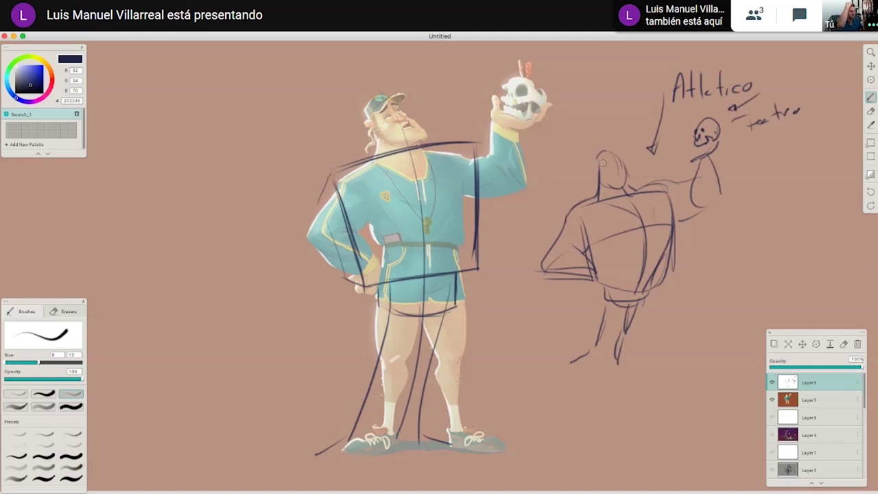
Add a cap, facial features and an open jacket collar to the small figure.
mouse_move(604, 152)
mouse_down()
mouse_move(617, 152)
mouse_move(610, 160)
mouse_up()
mouse_move(598, 161)
mouse_down()
mouse_move(622, 155)
mouse_move(609, 159)
mouse_move(610, 172)
mouse_move(623, 172)
mouse_move(612, 158)
mouse_move(610, 189)
mouse_move(614, 149)
mouse_up()
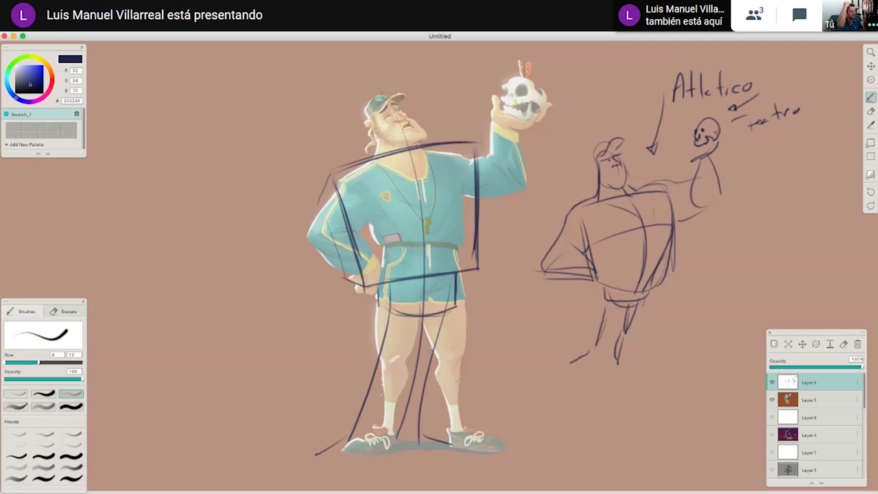
mouse_move(566, 236)
mouse_down()
mouse_move(598, 238)
mouse_move(642, 226)
mouse_up()
drag(598, 200, 639, 216)
mouse_move(630, 184)
mouse_down()
mouse_move(648, 201)
mouse_move(602, 212)
mouse_move(619, 210)
mouse_up()
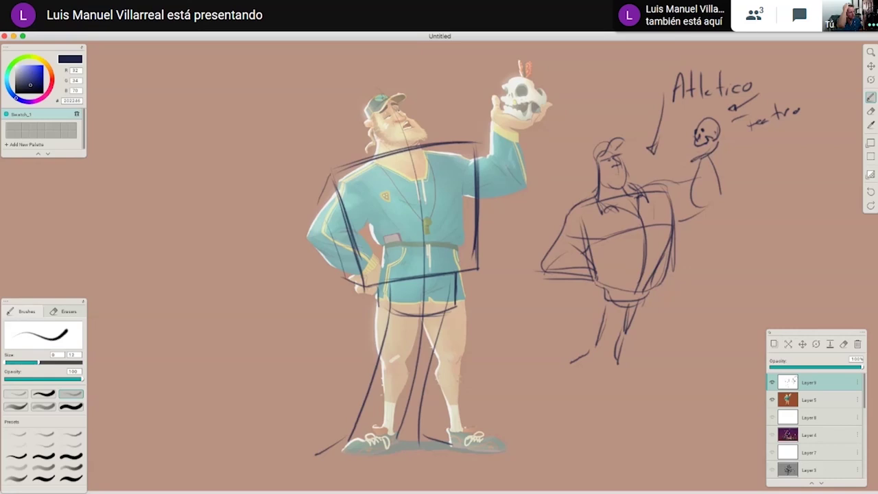
Hide the sketch layer and lower the opacity of the painted character's layer to 36%.
click(773, 382)
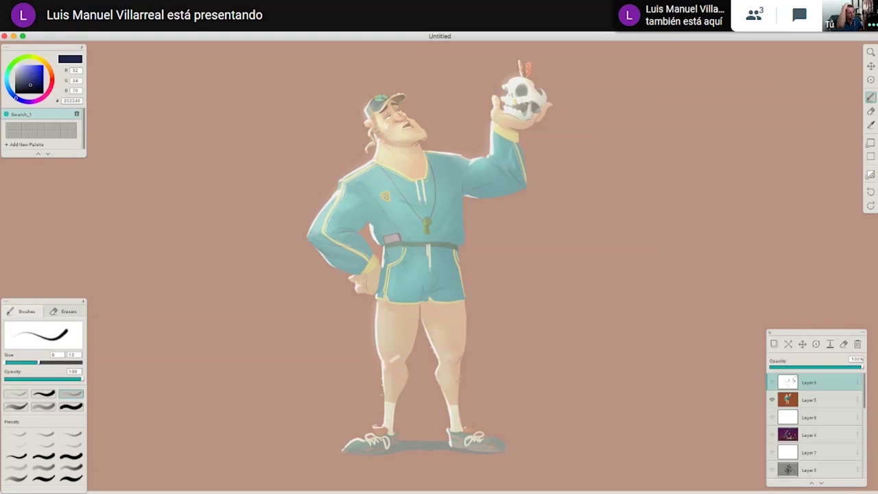
click(824, 401)
drag(816, 368, 803, 368)
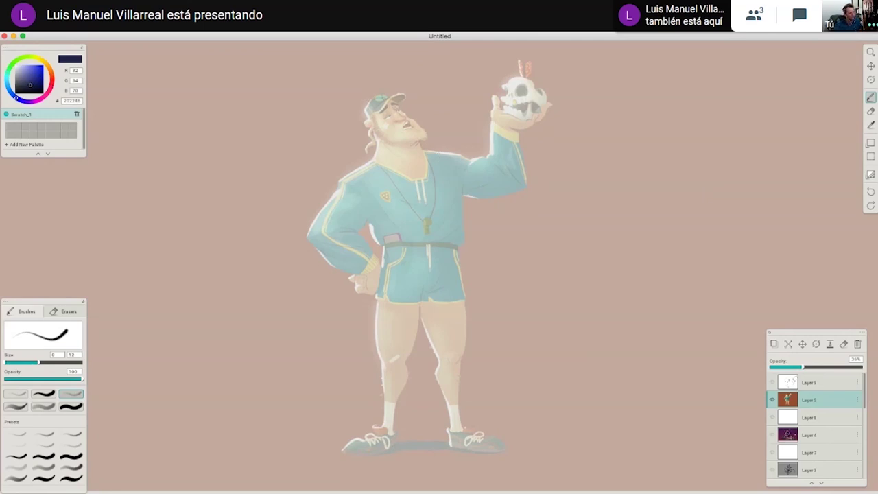
Add a new layer and sketch a large rounded torso over the faded character, with a pelvis curve below it.
click(774, 343)
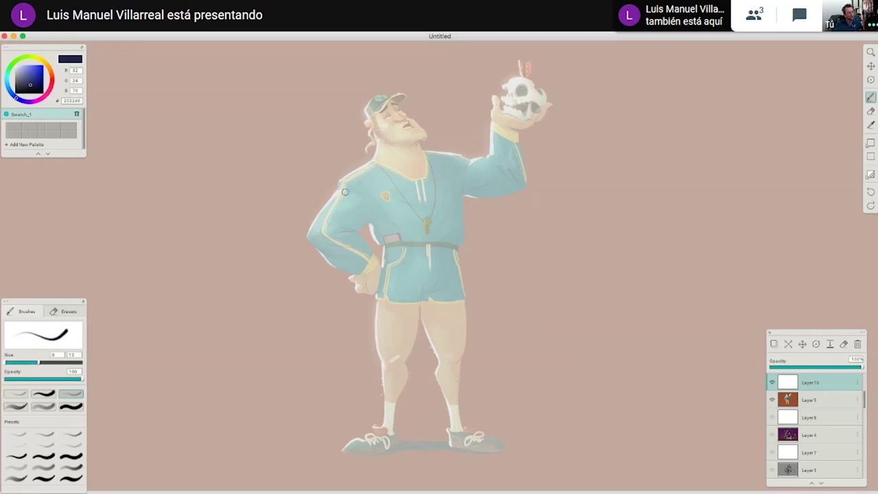
drag(373, 165, 467, 148)
mouse_move(368, 181)
mouse_down()
mouse_move(466, 159)
mouse_move(454, 149)
mouse_move(491, 229)
mouse_up()
mouse_move(473, 161)
mouse_down()
mouse_move(484, 271)
mouse_move(490, 234)
mouse_up()
drag(347, 203, 380, 262)
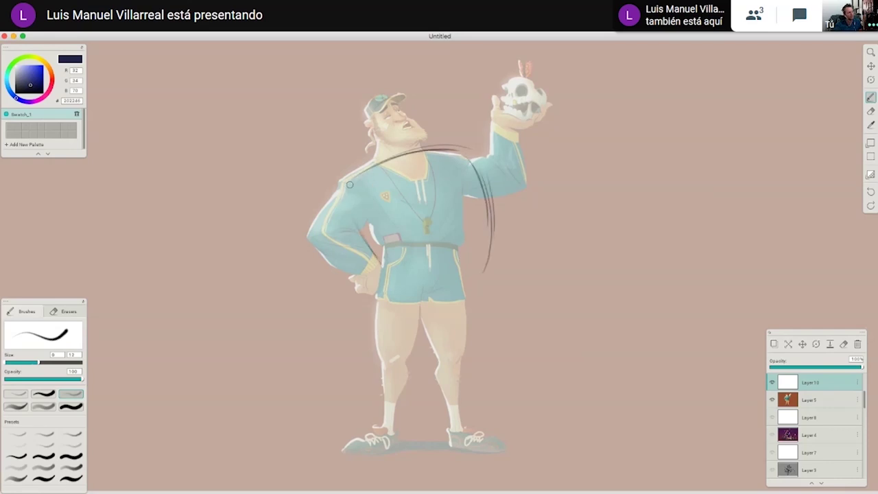
mouse_move(347, 182)
mouse_down()
mouse_move(358, 232)
mouse_move(409, 305)
mouse_move(465, 301)
mouse_up()
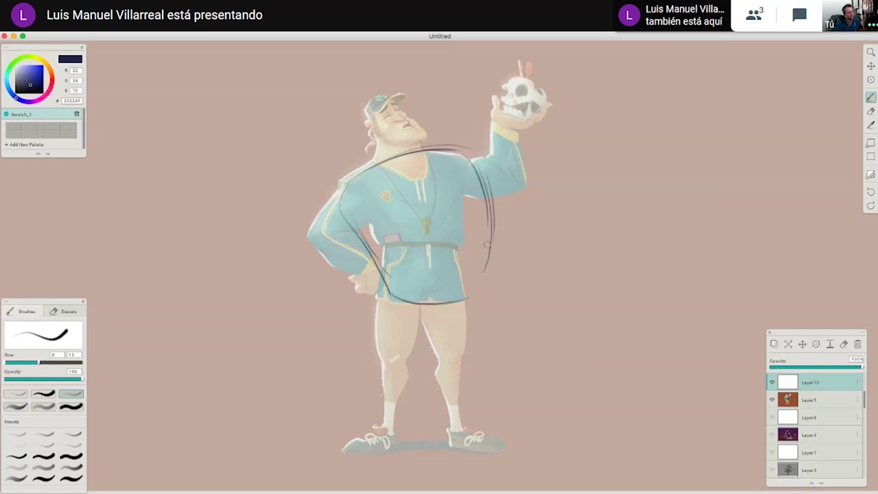
drag(486, 254, 470, 301)
mouse_move(393, 311)
mouse_down()
mouse_move(454, 327)
mouse_move(430, 332)
mouse_move(469, 300)
mouse_move(458, 323)
mouse_up()
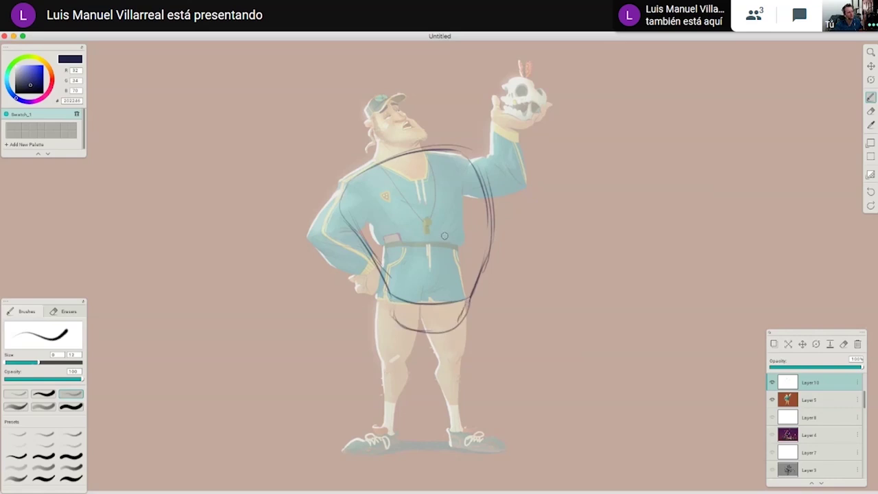
mouse_move(435, 308)
mouse_down()
mouse_move(434, 436)
mouse_move(443, 446)
mouse_up()
key(super+z)
drag(438, 297, 434, 445)
key(super+z)
Sketch two tapering legs below the pelvis, one straight under the body and the other stretched outward to its foot.
drag(432, 353, 430, 448)
drag(454, 342, 432, 380)
drag(455, 321, 429, 441)
drag(410, 403, 419, 441)
drag(420, 343, 419, 442)
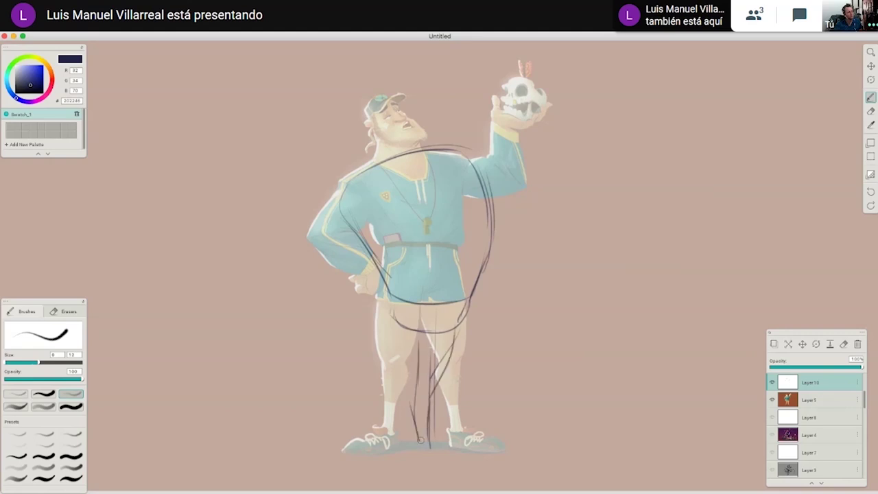
drag(451, 330, 422, 447)
mouse_move(416, 395)
mouse_down()
mouse_move(424, 452)
mouse_move(415, 442)
mouse_move(449, 448)
mouse_up()
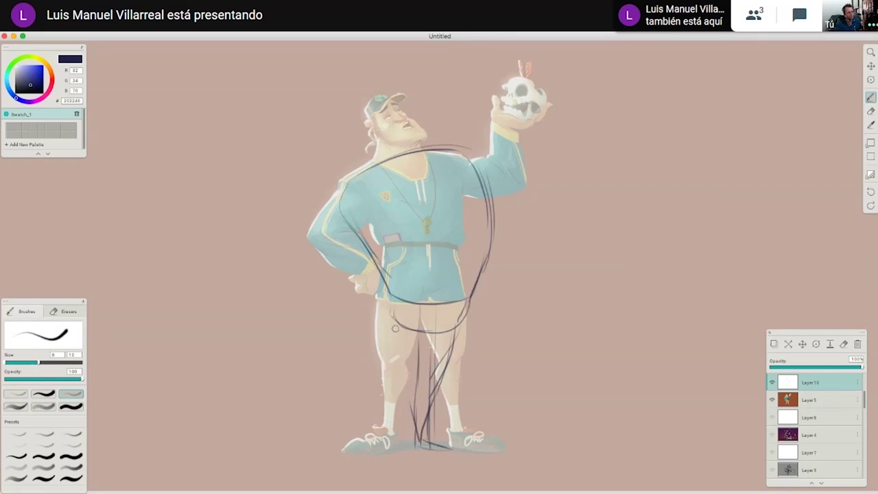
mouse_move(377, 322)
mouse_down()
mouse_move(392, 351)
mouse_move(381, 371)
mouse_move(400, 335)
mouse_move(376, 362)
mouse_move(387, 357)
mouse_move(364, 389)
mouse_up()
mouse_move(397, 356)
mouse_down()
mouse_move(360, 416)
mouse_move(309, 459)
mouse_move(364, 439)
mouse_up()
Draw a floor plane with grid lines in perspective under the figure's feet.
drag(506, 424, 497, 350)
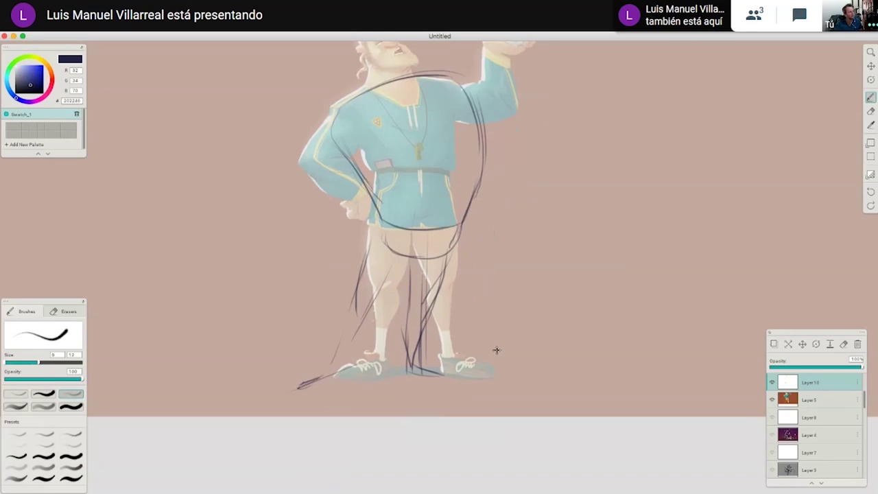
drag(450, 386, 396, 413)
drag(289, 392, 380, 422)
drag(376, 366, 305, 396)
drag(382, 384, 341, 402)
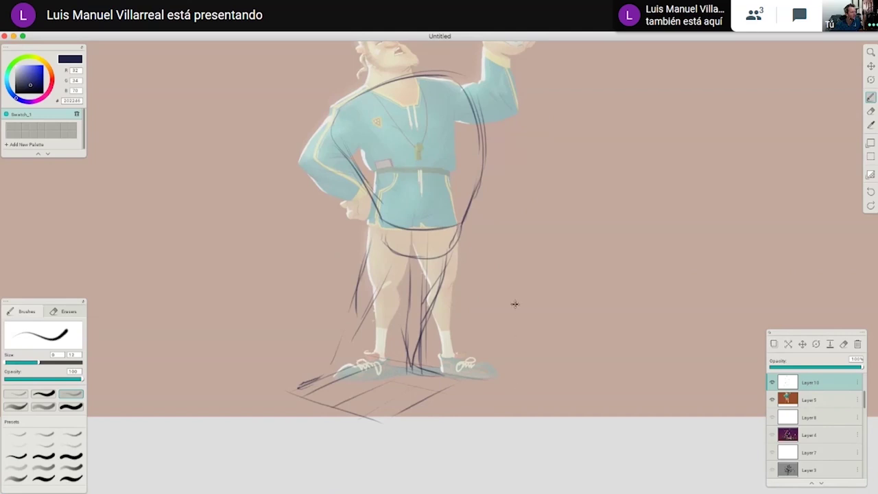
drag(514, 304, 522, 331)
drag(307, 412, 341, 402)
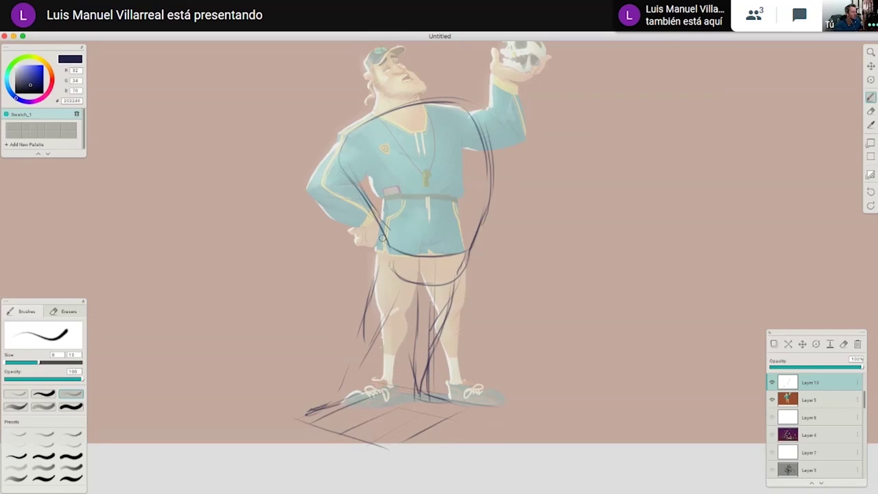
drag(496, 295, 494, 327)
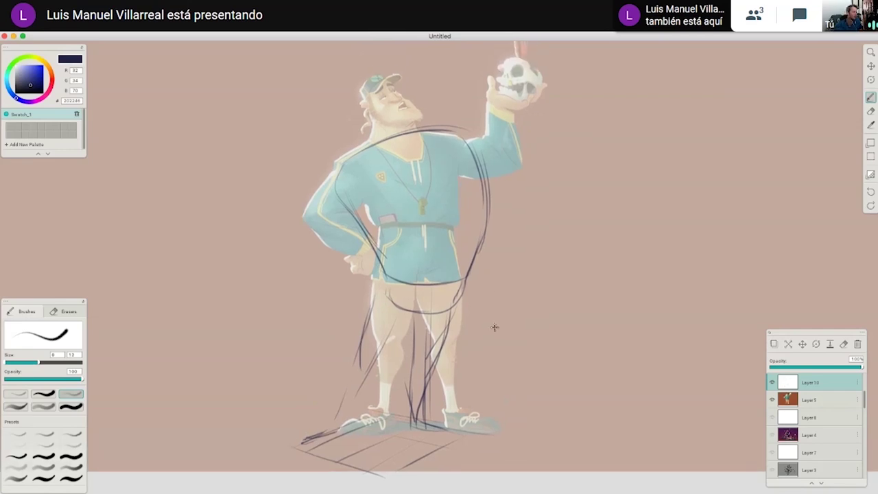
drag(494, 328, 495, 319)
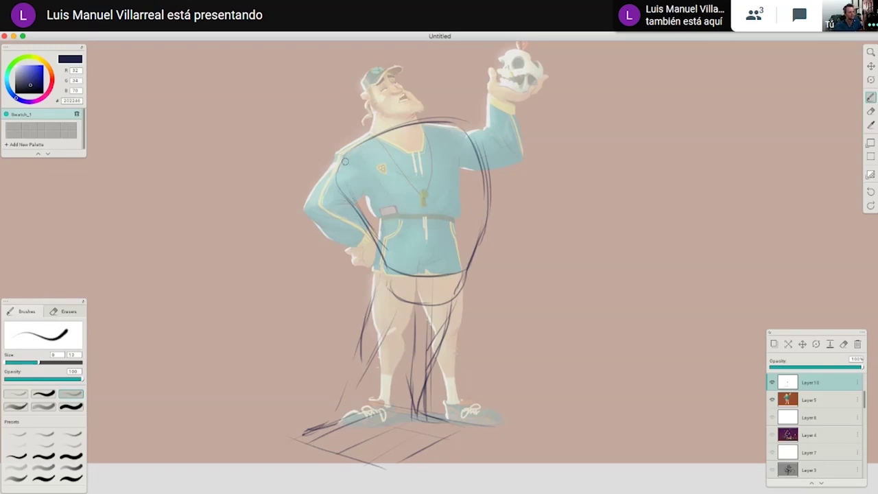
Reinforce the torso outline and add a curve under the chest and a centre line from the neck to the pelvis.
mouse_move(336, 172)
mouse_down()
mouse_move(391, 131)
mouse_move(449, 131)
mouse_move(485, 187)
mouse_up()
drag(473, 146, 488, 192)
mouse_move(400, 191)
mouse_down()
mouse_move(469, 171)
mouse_move(483, 181)
mouse_up()
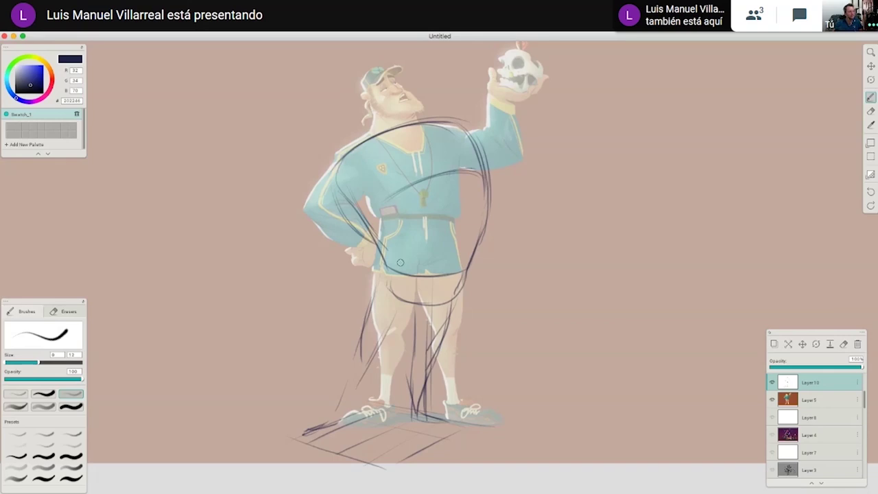
drag(410, 131, 436, 171)
drag(337, 172, 371, 245)
drag(392, 193, 474, 180)
drag(434, 238, 422, 301)
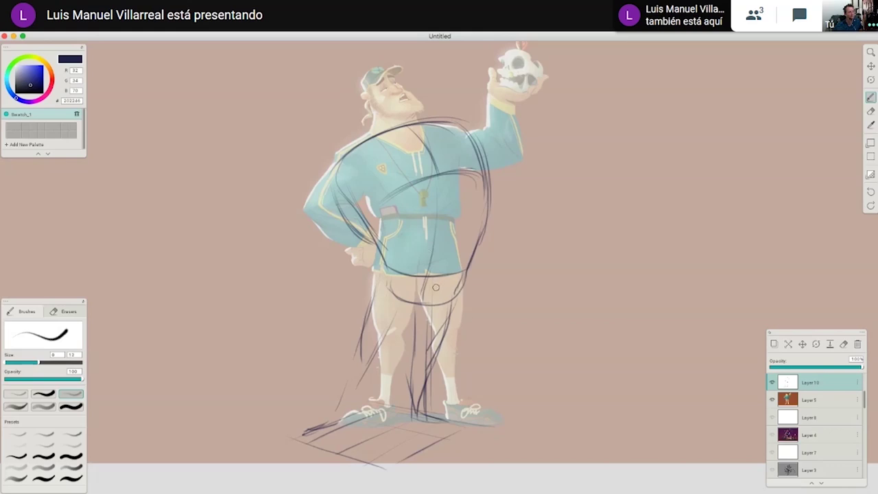
drag(426, 215, 397, 245)
drag(446, 196, 477, 227)
Sketch the shoulder line and the bent arm with its elbow pointing outward and the hand on the hip.
drag(326, 171, 321, 204)
key(super+z)
mouse_move(321, 174)
mouse_down()
mouse_move(321, 199)
mouse_move(336, 207)
mouse_up()
mouse_move(363, 151)
mouse_down()
mouse_move(423, 145)
mouse_move(442, 126)
mouse_up()
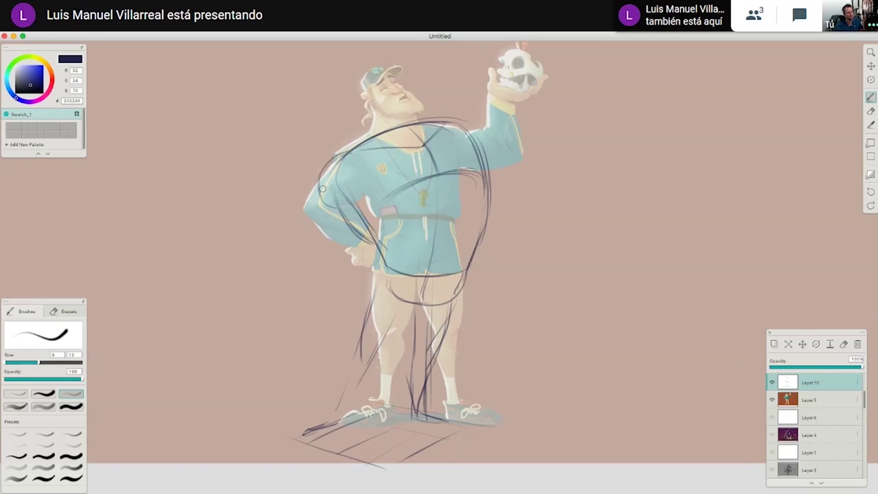
mouse_move(315, 187)
mouse_down()
mouse_move(305, 233)
mouse_move(317, 259)
mouse_move(351, 269)
mouse_up()
drag(336, 217, 385, 248)
mouse_move(305, 213)
mouse_down()
mouse_move(288, 264)
mouse_move(367, 272)
mouse_up()
drag(298, 235, 359, 238)
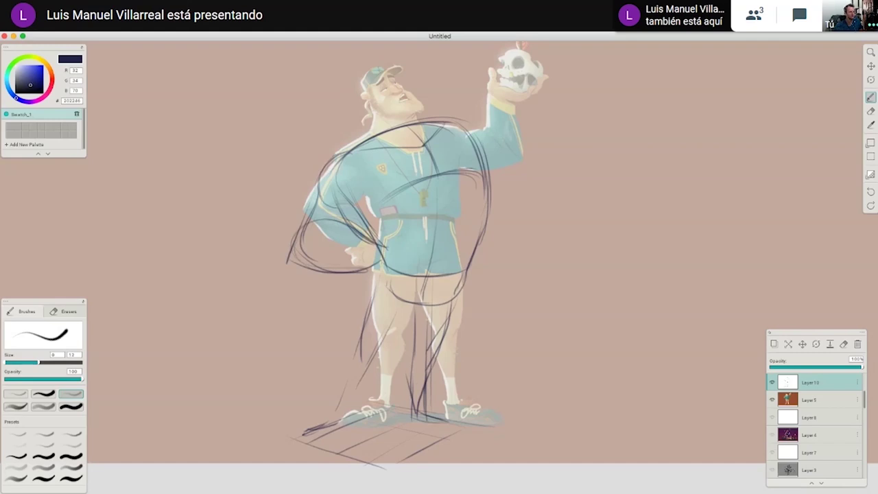
scroll(435, 360, down, 3)
scroll(446, 300, up, 2)
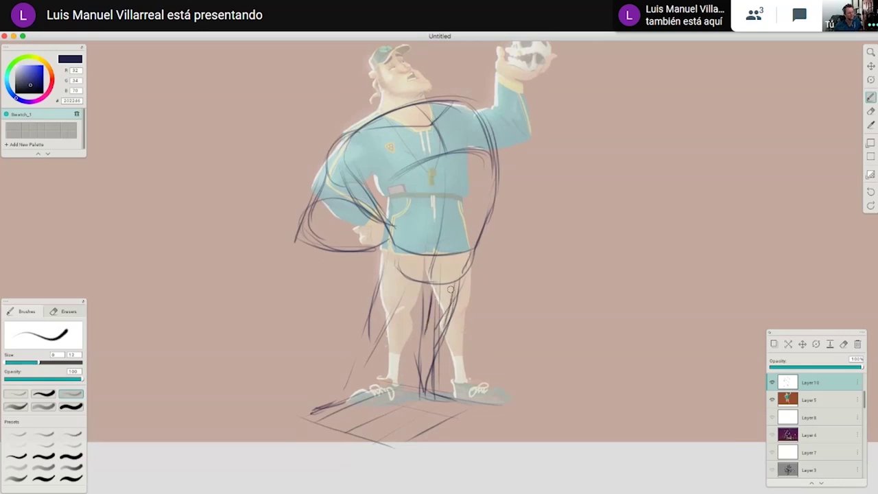
Darken both contours of the supporting leg down to the ankle.
drag(445, 307, 428, 380)
drag(432, 342, 425, 393)
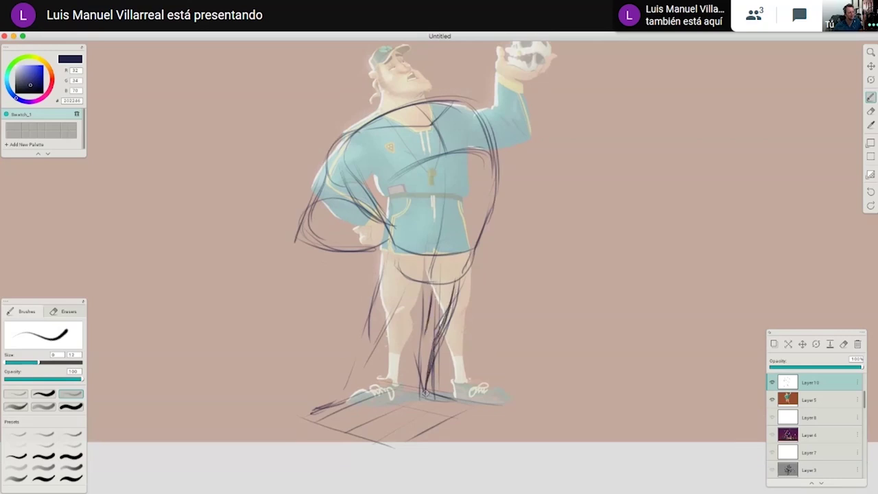
drag(420, 357, 419, 387)
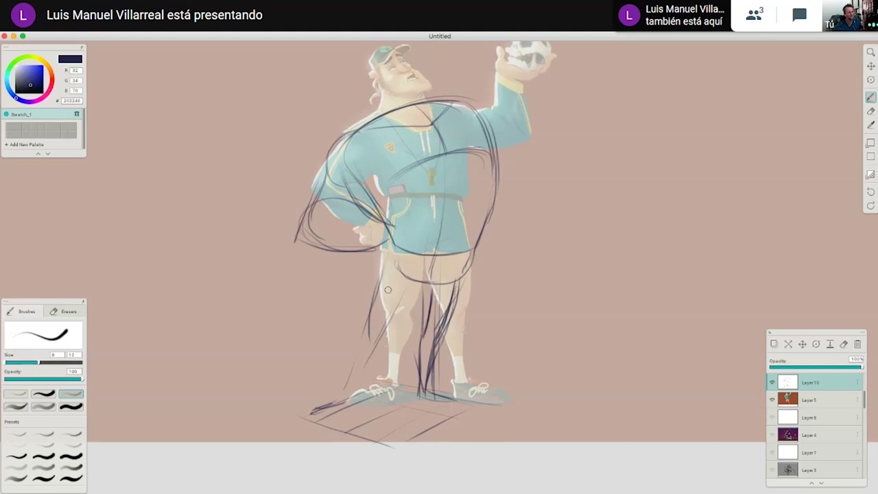
Define both sides of the outstretched leg from the hip down to its foot.
drag(384, 270, 369, 333)
mouse_move(406, 281)
mouse_down()
mouse_move(374, 344)
mouse_move(367, 330)
mouse_move(358, 366)
mouse_up()
drag(369, 330, 348, 390)
drag(381, 341, 347, 404)
Strengthen the torso's curved centre line from the chest through the belly to the pelvis.
drag(474, 311, 467, 355)
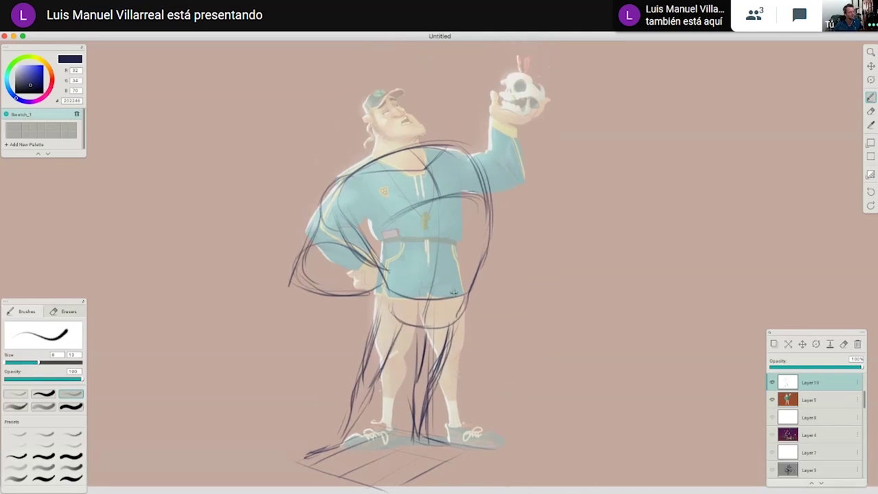
mouse_move(445, 221)
mouse_down()
mouse_move(438, 195)
mouse_move(437, 302)
mouse_up()
drag(445, 248, 436, 309)
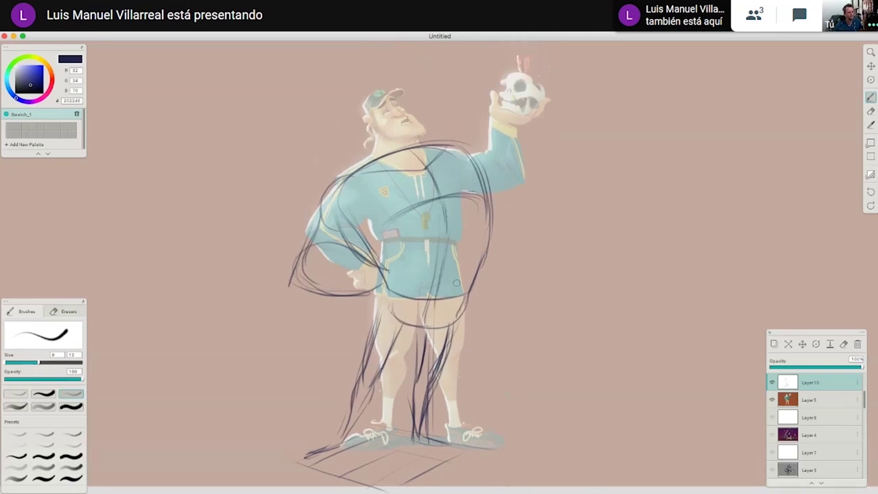
drag(461, 205, 465, 211)
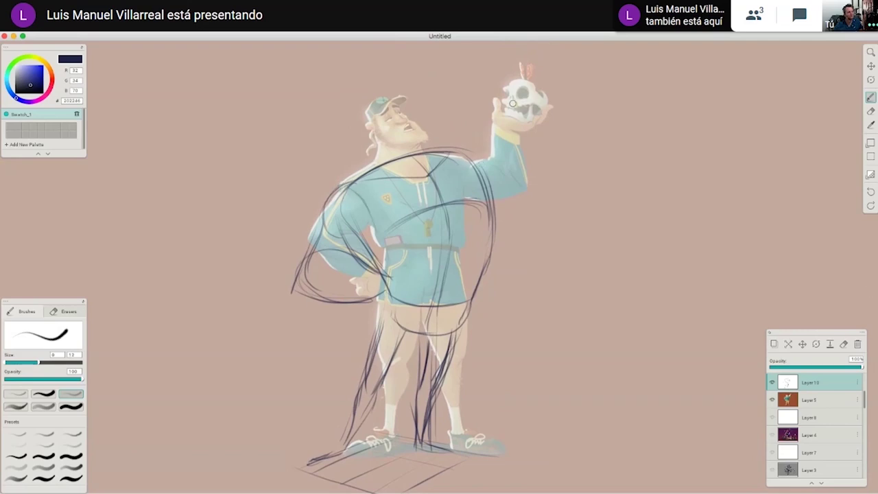
Sketch the raised arm's forearm bending up from the elbow, with a rough hand beside the skull.
scroll(515, 269, up, 4)
scroll(516, 268, down, 5)
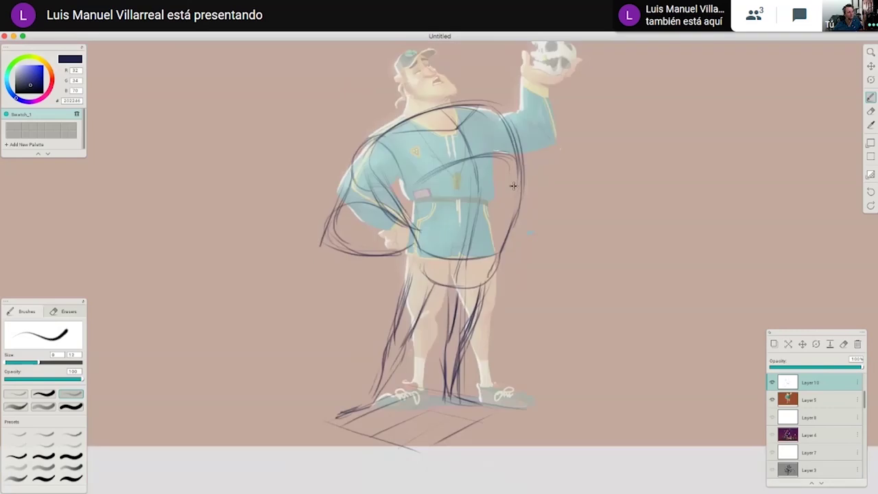
scroll(513, 185, up, 4)
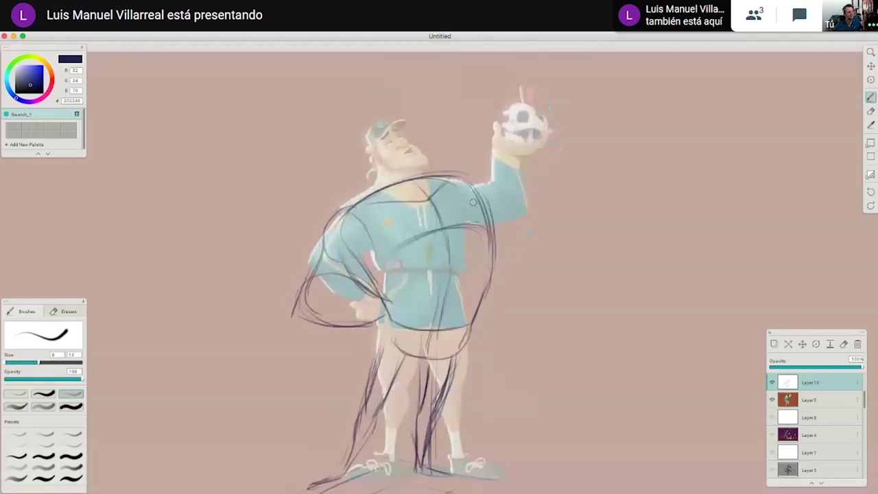
mouse_move(463, 220)
mouse_down()
mouse_move(479, 180)
mouse_move(554, 200)
mouse_up()
drag(512, 166, 557, 199)
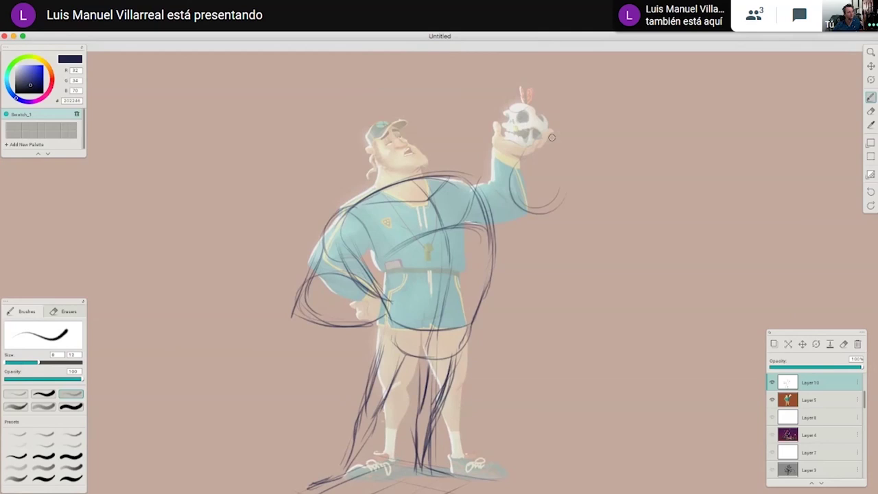
drag(563, 135, 562, 197)
drag(546, 121, 568, 105)
scroll(574, 127, down, 5)
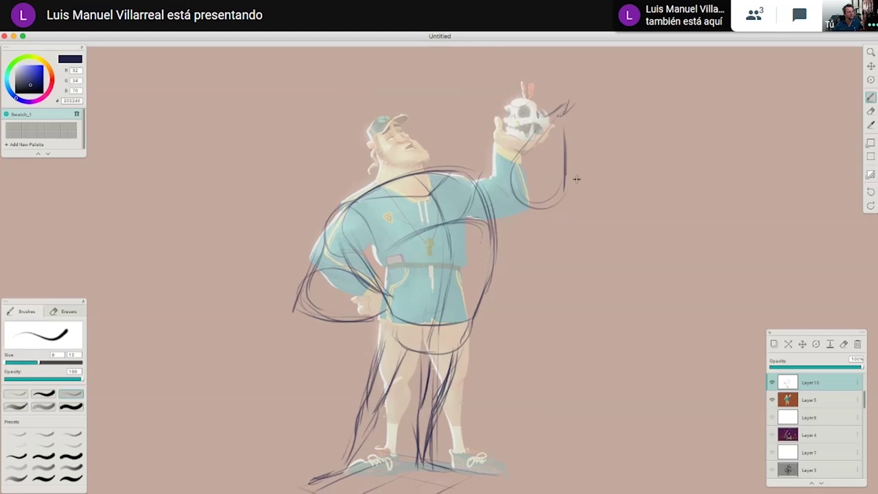
Complete the raised arm with its inner forearm line, the underside of the upper arm and the shoulder curve.
drag(550, 102, 523, 141)
mouse_move(575, 126)
mouse_down()
mouse_move(541, 191)
mouse_move(523, 196)
mouse_move(563, 168)
mouse_move(509, 200)
mouse_up()
drag(564, 169, 509, 207)
mouse_move(488, 141)
mouse_down()
mouse_move(520, 138)
mouse_move(484, 144)
mouse_move(525, 148)
mouse_move(528, 127)
mouse_move(546, 175)
mouse_move(531, 132)
mouse_move(543, 165)
mouse_up()
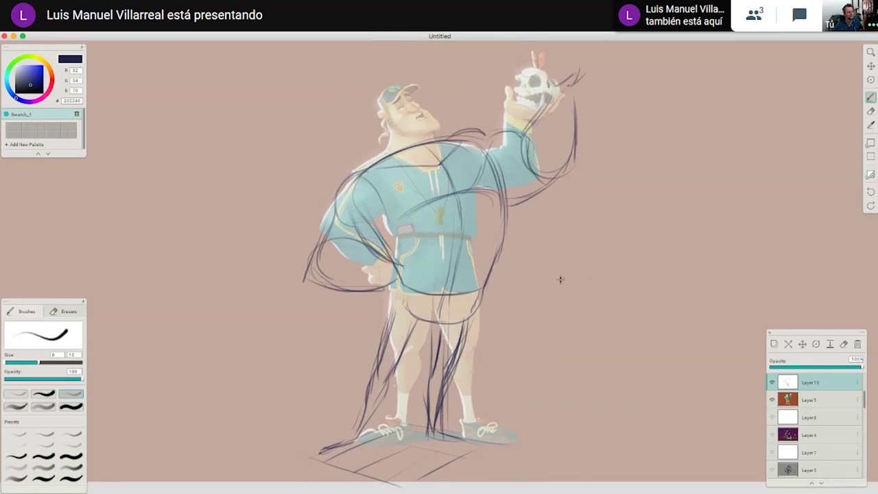
Draw the back of the neck from the head down to the shoulders.
drag(560, 279, 577, 253)
drag(541, 208, 566, 257)
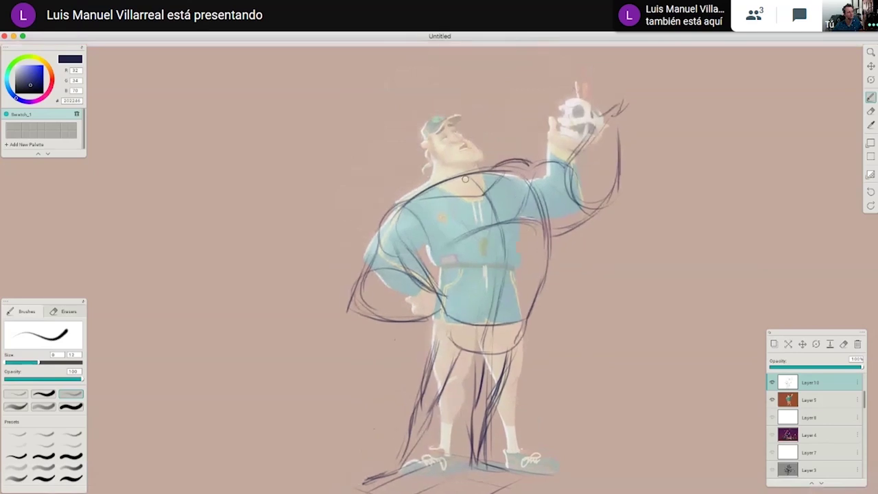
drag(431, 148, 430, 183)
Reinforce the sweeping line from the chest's outer side down the hip into the supporting leg.
scroll(530, 250, down, 3)
drag(546, 214, 513, 302)
drag(537, 235, 505, 320)
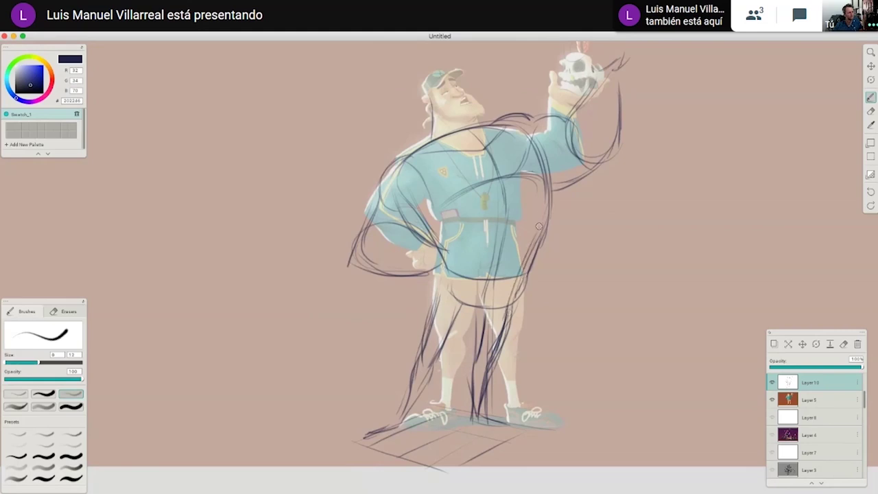
key(super+z)
drag(551, 192, 516, 300)
drag(537, 235, 499, 350)
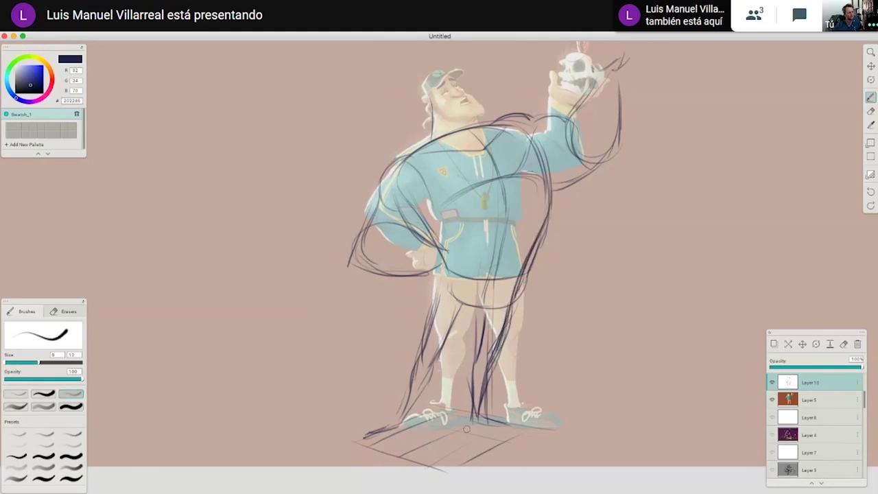
drag(480, 309, 494, 352)
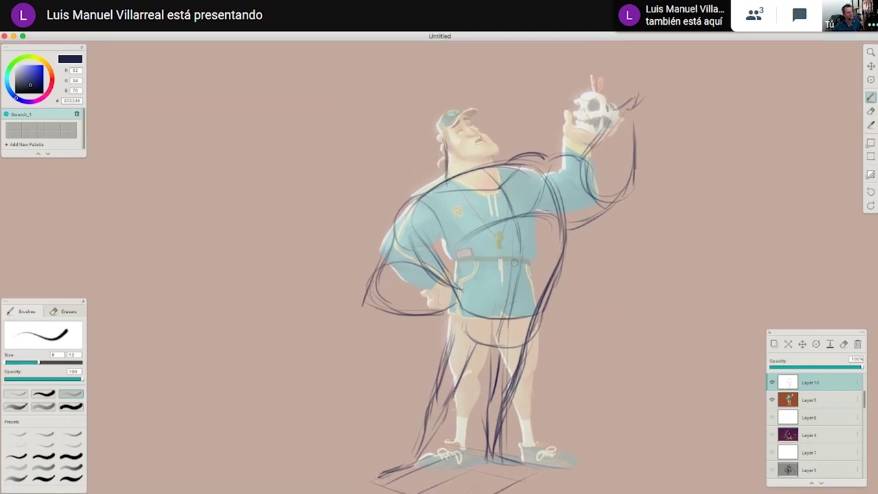
Sketch the tilted head over the painted one, outlining its back, crown, face front and jaw.
drag(529, 201, 526, 173)
scroll(526, 173, up, 2)
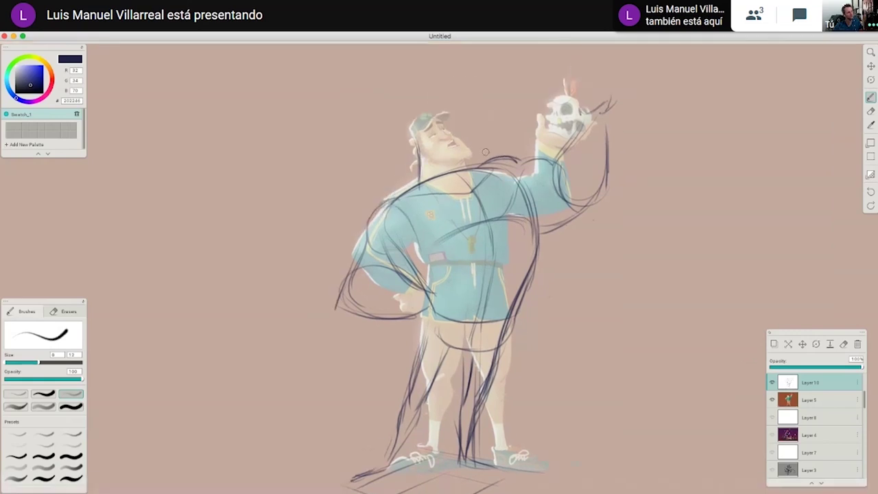
scroll(485, 152, up, 3)
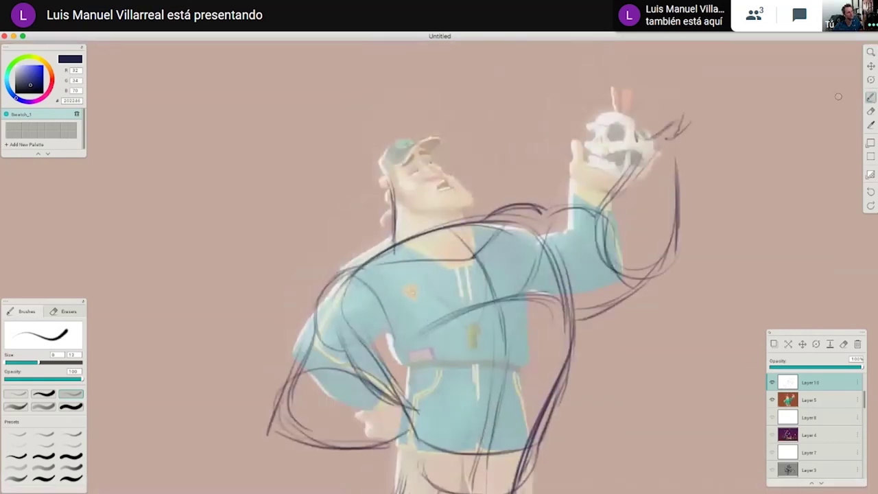
drag(378, 146, 392, 200)
mouse_move(380, 163)
mouse_down()
mouse_move(428, 159)
mouse_move(381, 164)
mouse_move(413, 135)
mouse_up()
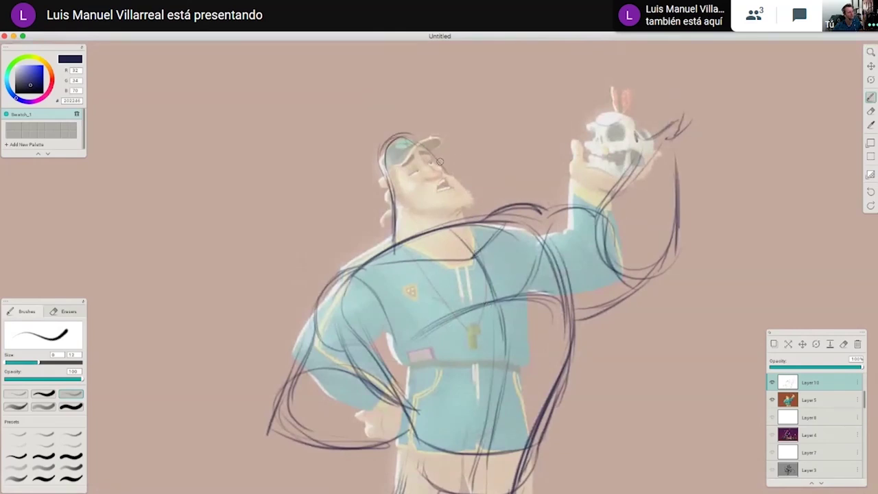
drag(429, 144, 449, 184)
drag(393, 182, 433, 216)
mouse_move(393, 179)
mouse_down()
mouse_move(463, 203)
mouse_move(451, 205)
mouse_move(463, 184)
mouse_up()
drag(430, 144, 458, 176)
key(super+z)
key(super+z)
Redraw the head's jaw curve and front of the face, closing the head shape.
drag(393, 189, 458, 190)
drag(442, 153, 459, 182)
mouse_move(391, 174)
mouse_down()
mouse_move(401, 197)
mouse_move(446, 199)
mouse_move(423, 203)
mouse_move(445, 162)
mouse_move(462, 192)
mouse_move(521, 248)
mouse_move(541, 288)
mouse_move(454, 186)
mouse_up()
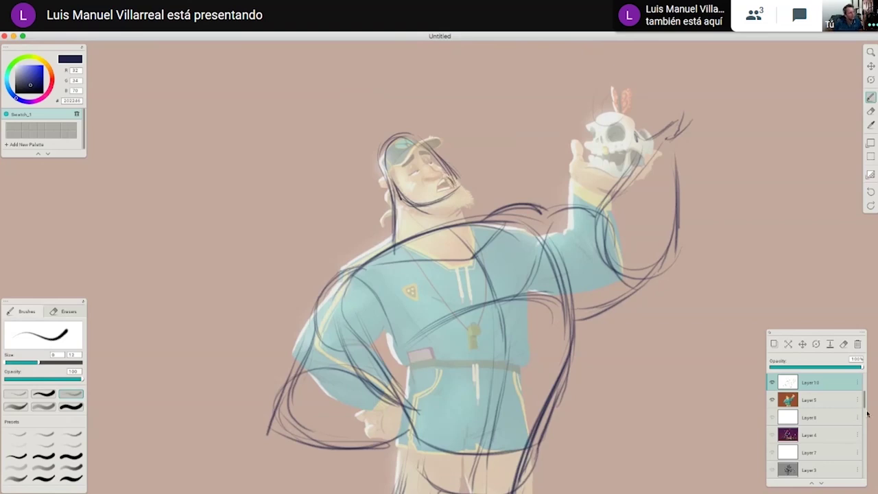
Sketch the front and side lines of the neck connecting the jaw to the collar.
drag(400, 200, 433, 234)
drag(446, 196, 454, 224)
drag(509, 304, 516, 290)
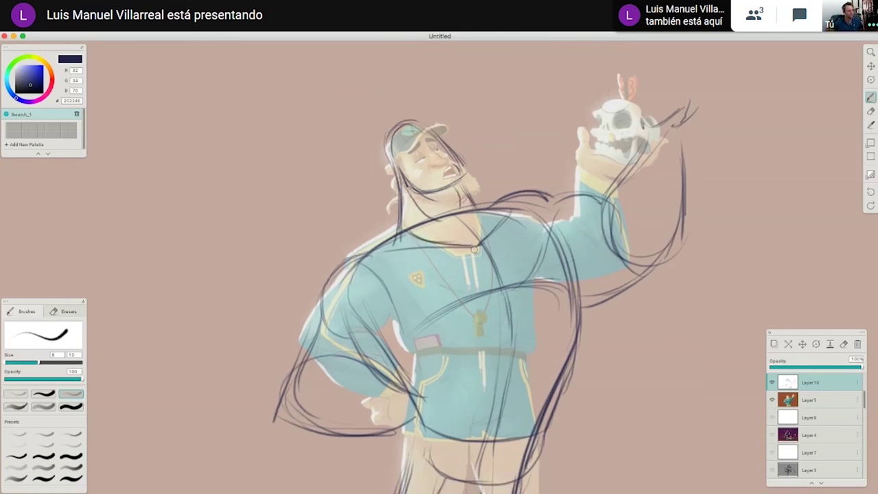
Sketch the collar's open flap at the point of the neckline and set the brush opacity to 96.
drag(473, 249, 499, 236)
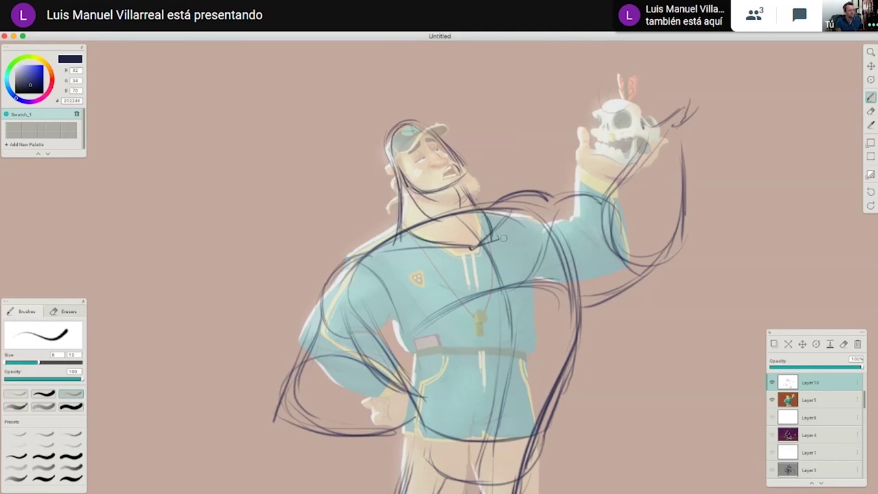
scroll(503, 237, up, 3)
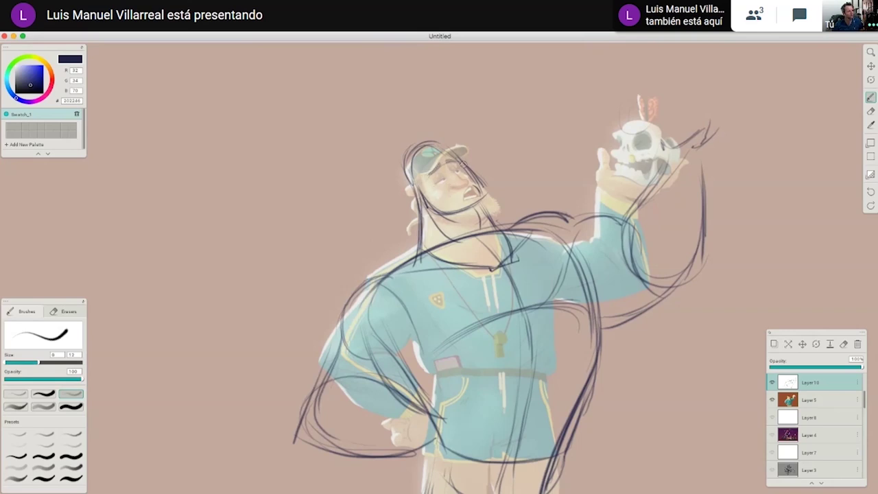
drag(435, 187, 453, 192)
key(3)
key(z)
drag(490, 159, 505, 156)
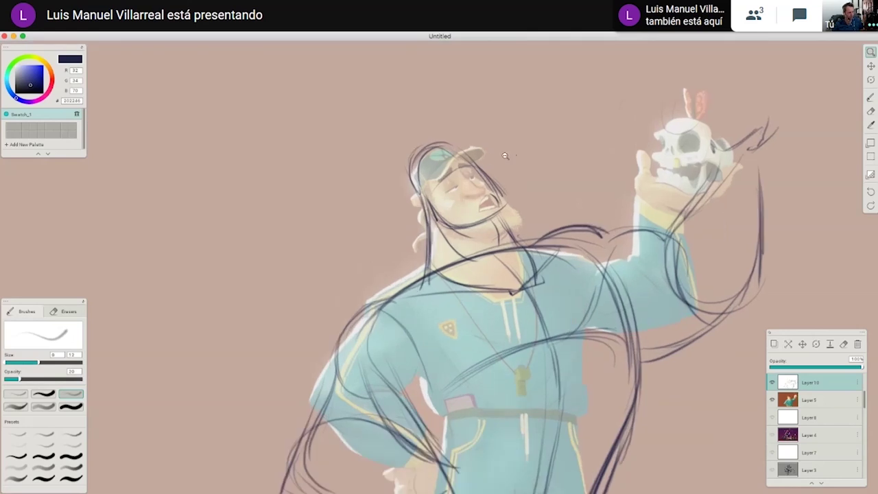
click(504, 155)
key(9)
key(6)
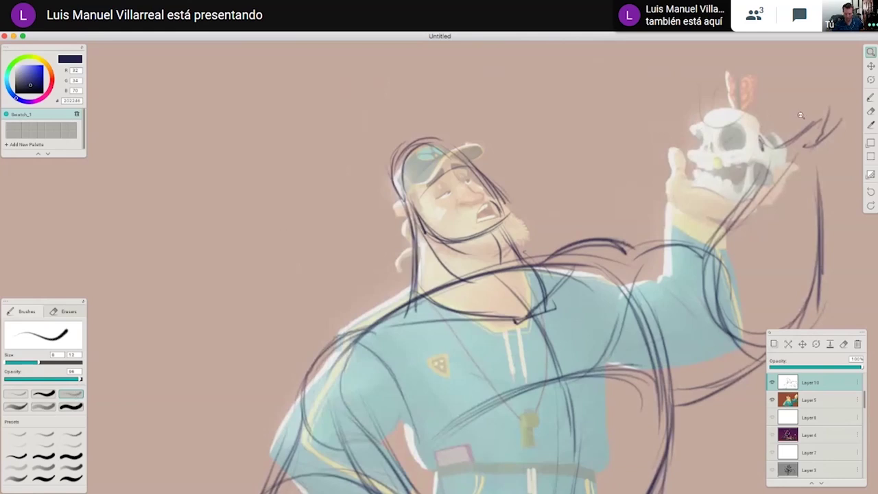
click(872, 98)
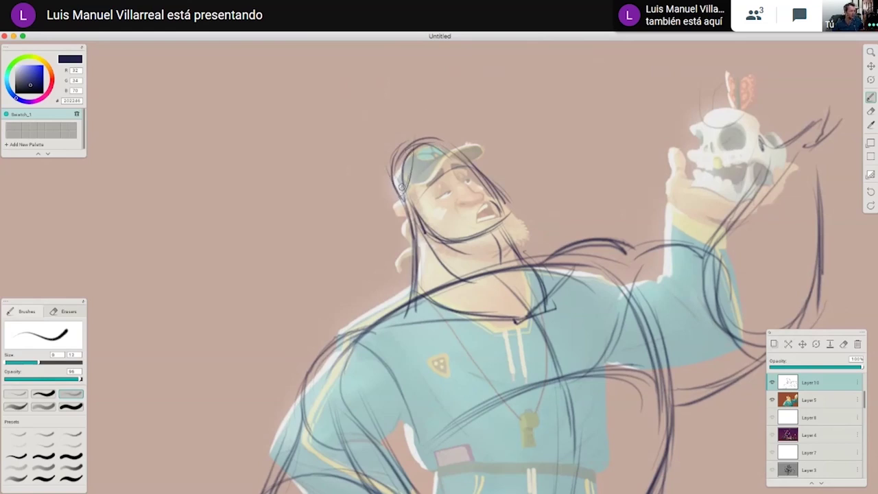
Sketch the cap's front band and upturned brim on the tilted head, plus the line of the nose.
scroll(580, 256, down, 2)
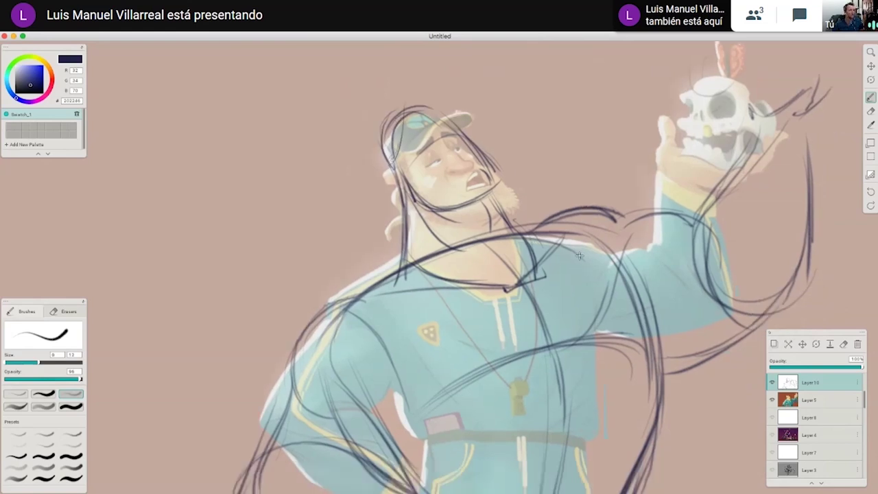
scroll(579, 256, up, 1)
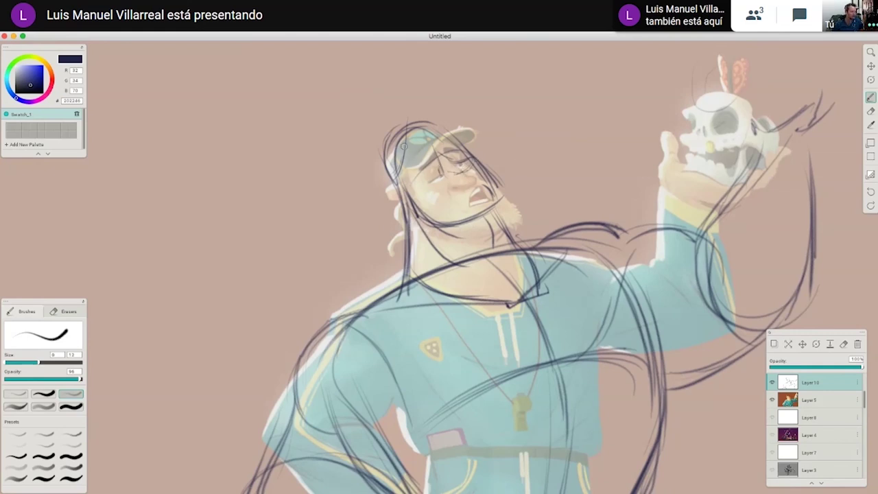
mouse_move(409, 154)
mouse_down()
mouse_move(460, 106)
mouse_move(455, 136)
mouse_move(401, 166)
mouse_move(414, 120)
mouse_move(466, 120)
mouse_move(446, 135)
mouse_up()
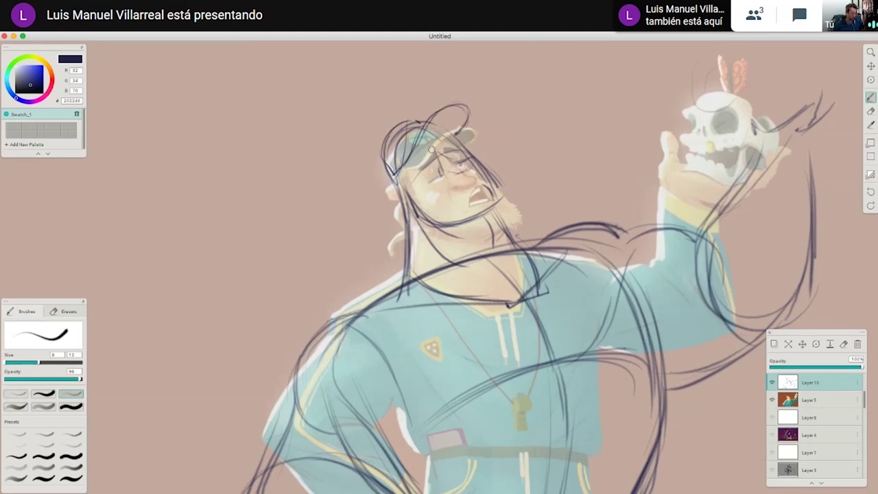
drag(505, 187, 499, 173)
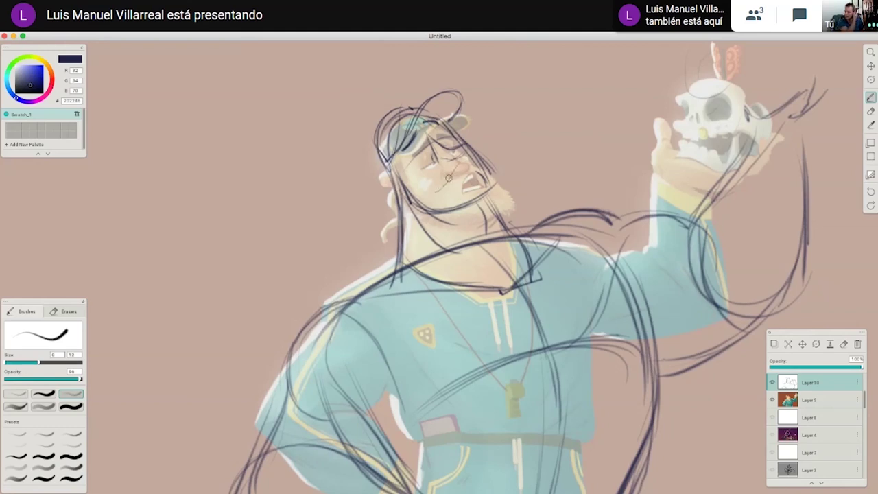
Sketch the open mouth with its dark interior, the chin curve and the near eye on the face.
mouse_move(446, 186)
mouse_down()
mouse_move(464, 175)
mouse_move(464, 209)
mouse_move(431, 210)
mouse_move(482, 211)
mouse_move(486, 185)
mouse_move(479, 208)
mouse_up()
drag(483, 165, 475, 210)
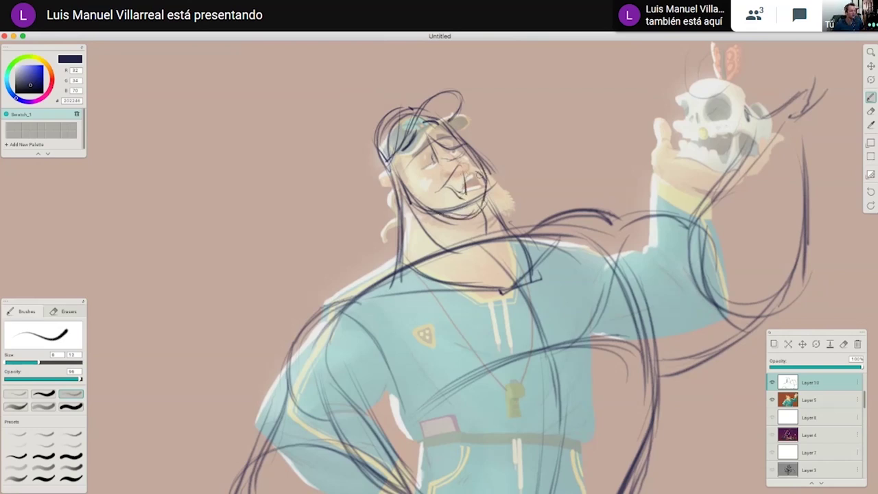
mouse_move(454, 178)
mouse_down()
mouse_move(465, 195)
mouse_move(460, 166)
mouse_move(464, 195)
mouse_move(464, 187)
mouse_up()
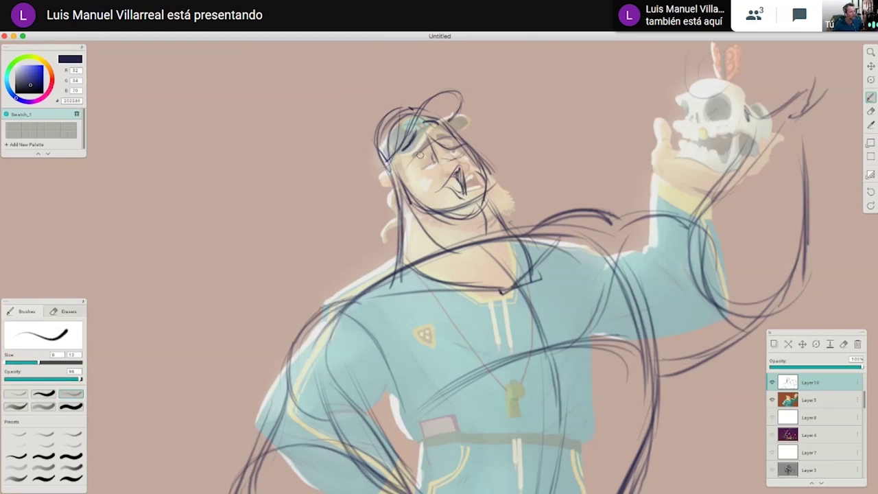
mouse_move(419, 151)
mouse_down()
mouse_move(412, 157)
mouse_move(425, 144)
mouse_up()
Draw a rounded ear at the back of the jaw and touch up the temple and cap lines.
scroll(569, 271, down, 2)
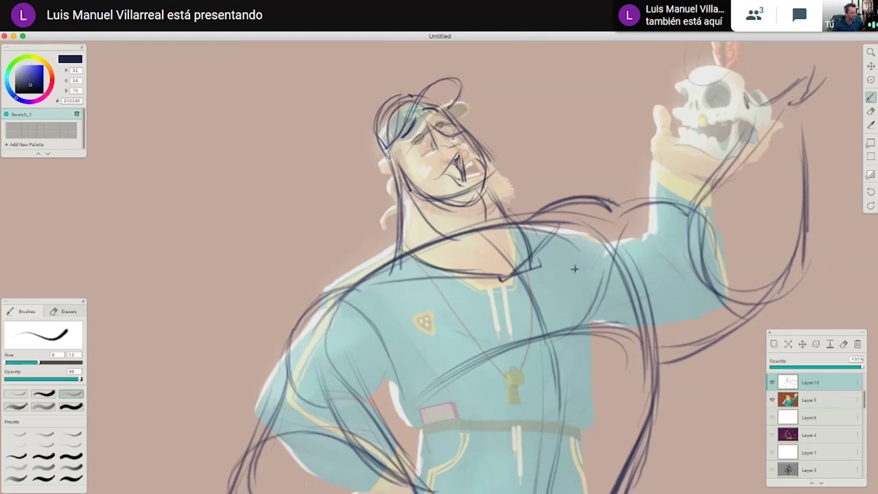
drag(575, 269, 583, 246)
mouse_move(406, 142)
mouse_down()
mouse_move(394, 155)
mouse_move(406, 155)
mouse_up()
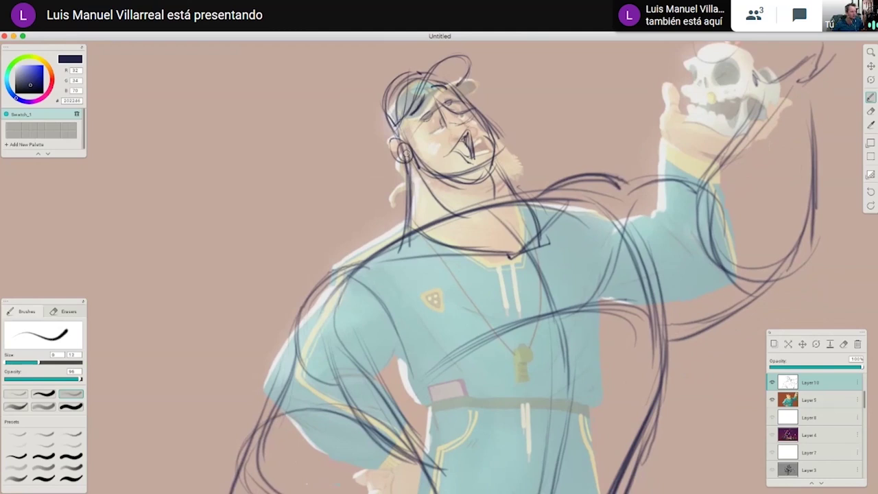
drag(517, 177, 518, 173)
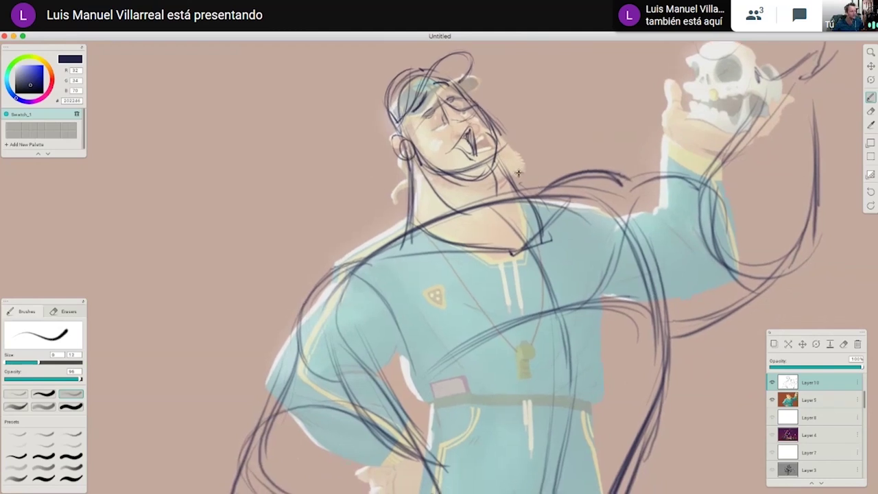
mouse_move(407, 115)
mouse_down()
mouse_move(416, 146)
mouse_move(408, 112)
mouse_up()
mouse_move(433, 72)
mouse_down()
mouse_move(444, 80)
mouse_move(426, 90)
mouse_up()
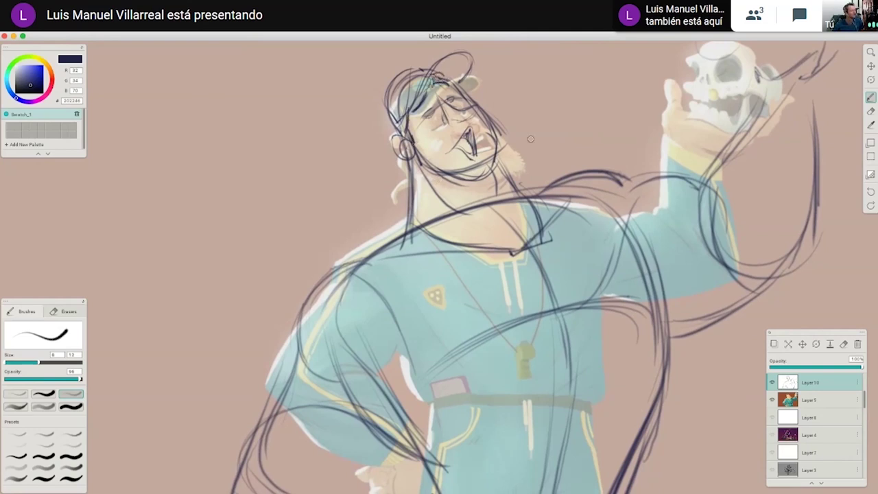
Sketch the neck muscles from the jaw to the collar and the trapezius slope running into the near shoulder.
mouse_move(554, 215)
mouse_down()
mouse_move(543, 202)
mouse_move(536, 211)
mouse_up()
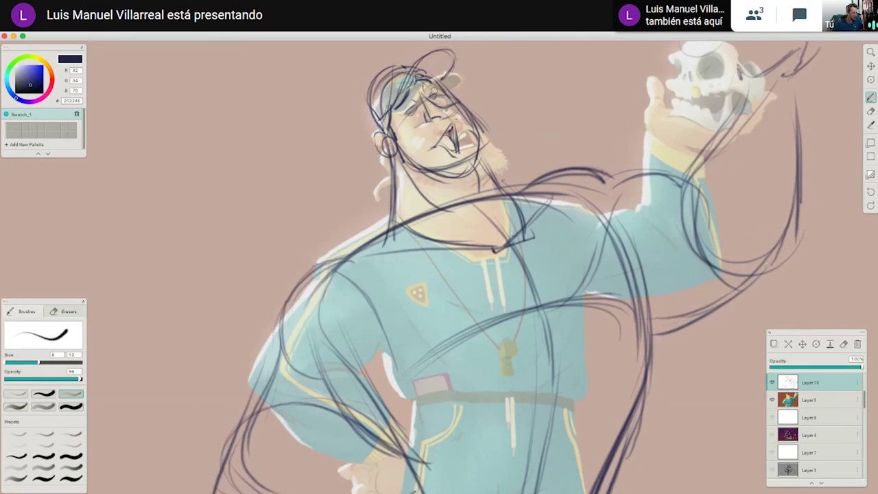
scroll(478, 133, down, 3)
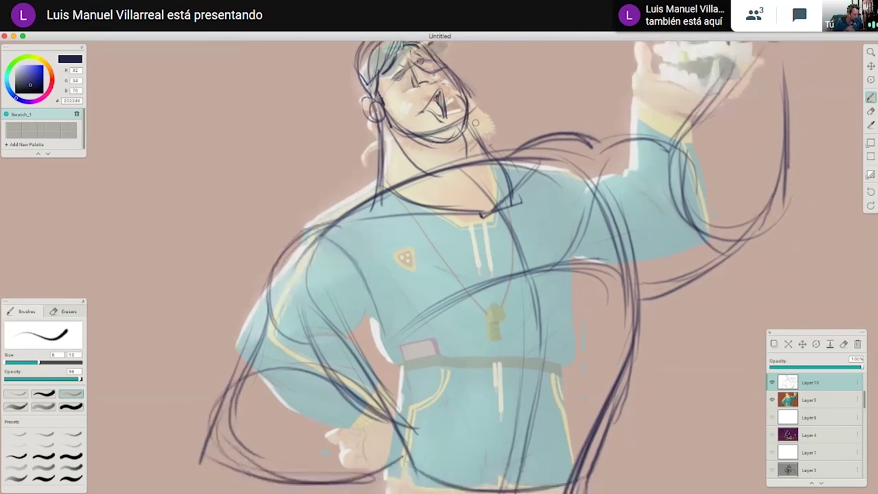
drag(458, 133, 483, 202)
drag(397, 133, 460, 202)
mouse_move(386, 129)
mouse_down()
mouse_move(400, 196)
mouse_move(353, 208)
mouse_up()
mouse_move(380, 167)
mouse_down()
mouse_move(350, 211)
mouse_move(275, 265)
mouse_move(266, 318)
mouse_move(297, 235)
mouse_up()
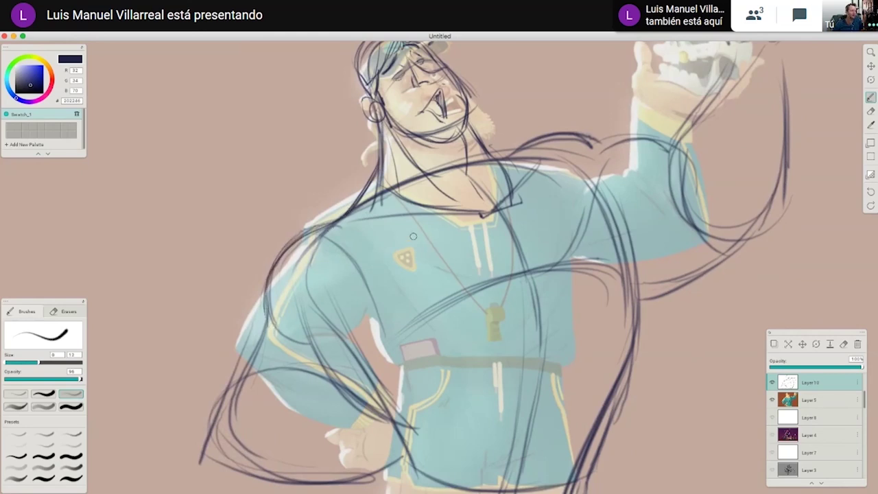
Redraw the shirt's neckline as a rounded collar band curving across the chest and up the far side of the neck.
mouse_move(379, 199)
mouse_down()
mouse_move(463, 217)
mouse_move(506, 206)
mouse_up()
key(ctrl+z)
drag(378, 205, 516, 194)
mouse_move(491, 155)
mouse_down()
mouse_move(515, 217)
mouse_move(522, 206)
mouse_move(506, 217)
mouse_up()
mouse_move(572, 236)
mouse_down()
mouse_move(568, 258)
mouse_move(515, 314)
mouse_up()
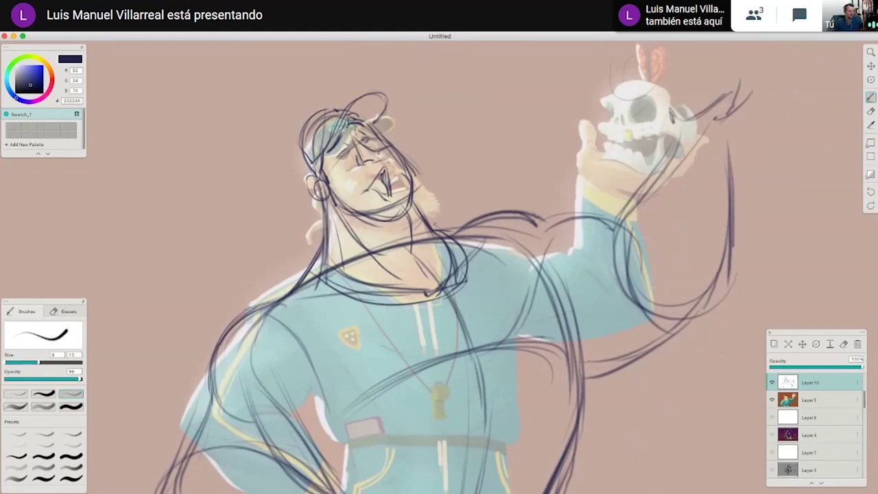
drag(585, 261, 522, 261)
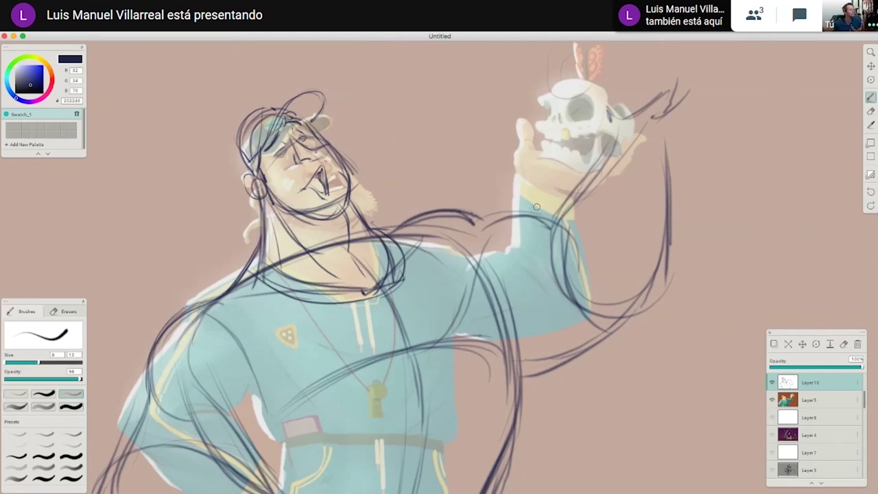
Sketch a skull resting on the raised hand, with a round cranium, dark eye sockets, nose and upper jaw.
key(z)
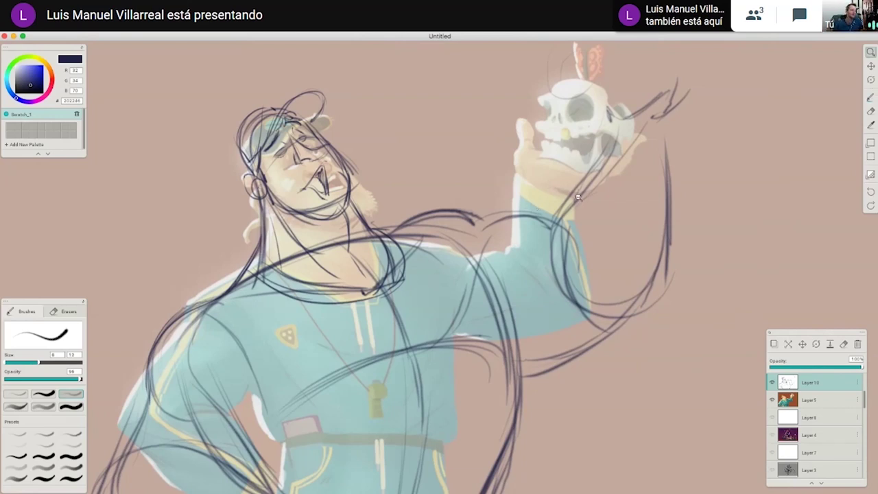
mouse_move(578, 196)
mouse_down()
mouse_move(598, 311)
mouse_move(554, 341)
mouse_move(532, 387)
mouse_up()
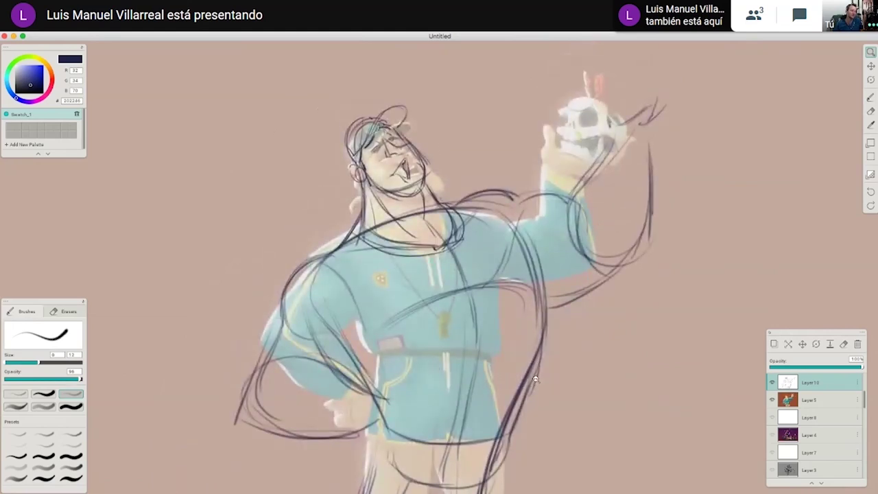
drag(599, 230, 563, 232)
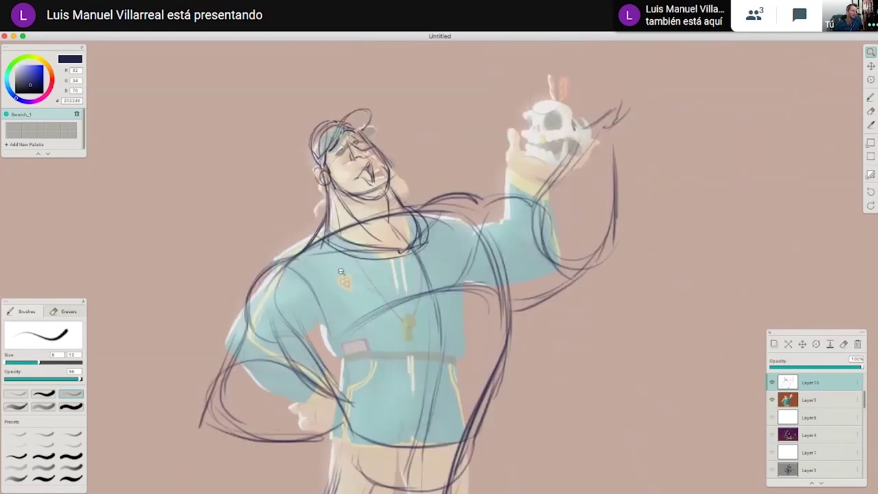
key(b)
mouse_move(465, 325)
mouse_down()
mouse_move(428, 389)
mouse_move(462, 359)
mouse_up()
drag(562, 238, 565, 237)
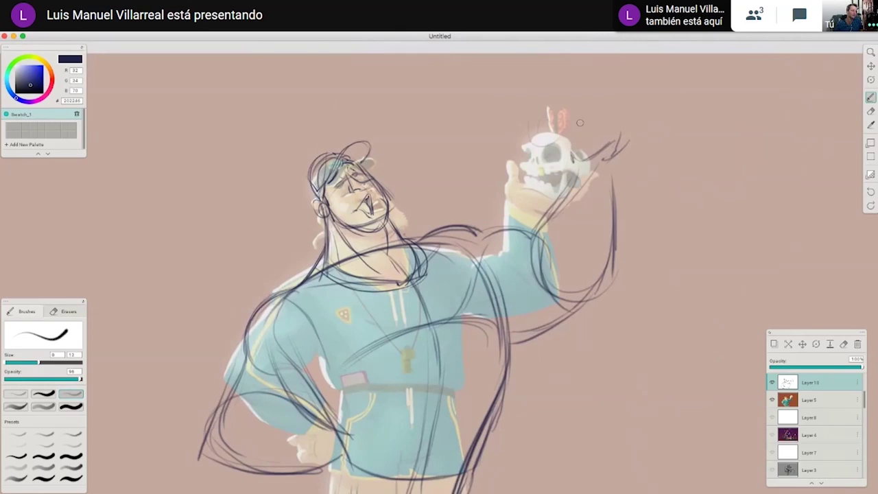
mouse_move(604, 131)
mouse_down()
mouse_move(583, 107)
mouse_move(604, 137)
mouse_up()
drag(594, 104, 590, 134)
mouse_move(611, 93)
mouse_down()
mouse_move(584, 116)
mouse_move(578, 109)
mouse_move(573, 127)
mouse_move(582, 125)
mouse_move(574, 133)
mouse_move(585, 143)
mouse_move(575, 142)
mouse_move(615, 137)
mouse_move(578, 109)
mouse_move(627, 111)
mouse_move(612, 145)
mouse_move(584, 158)
mouse_move(576, 152)
mouse_move(590, 159)
mouse_move(616, 144)
mouse_move(575, 151)
mouse_move(598, 155)
mouse_up()
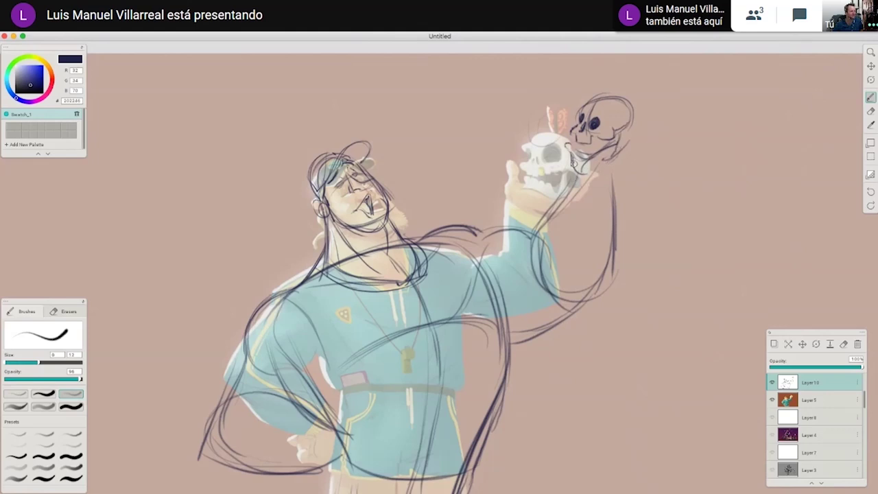
Sketch the hand cradling the skull and extend the outer forearm line up to the wrist.
drag(564, 140, 569, 152)
mouse_move(621, 139)
mouse_down()
mouse_move(605, 170)
mouse_move(607, 200)
mouse_move(572, 171)
mouse_move(538, 227)
mouse_move(548, 299)
mouse_up()
drag(523, 445, 545, 377)
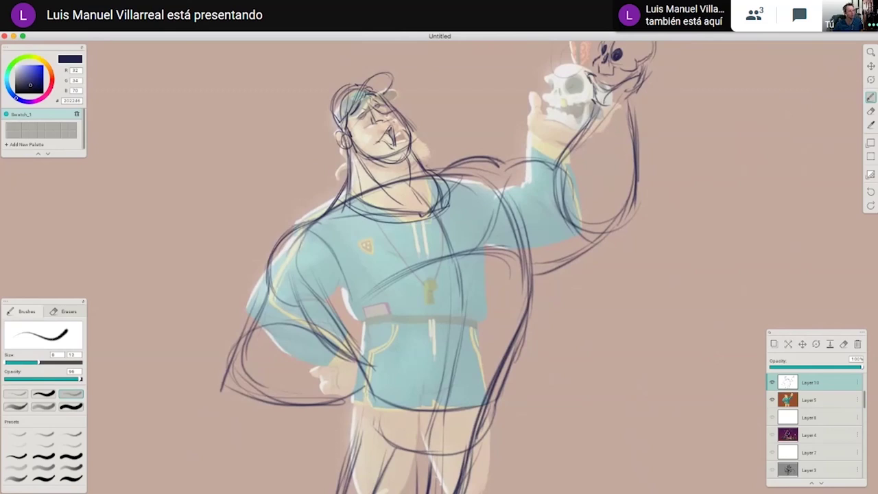
scroll(595, 181, up, 2)
scroll(595, 181, up, 4)
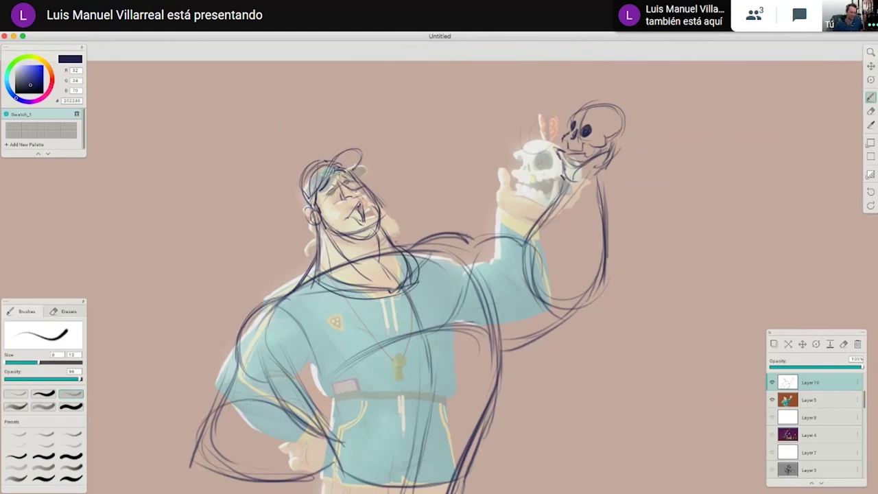
Start a small hunched figure on the empty canvas beside the character, with head, curved back, far arm and held skull.
drag(528, 373, 524, 304)
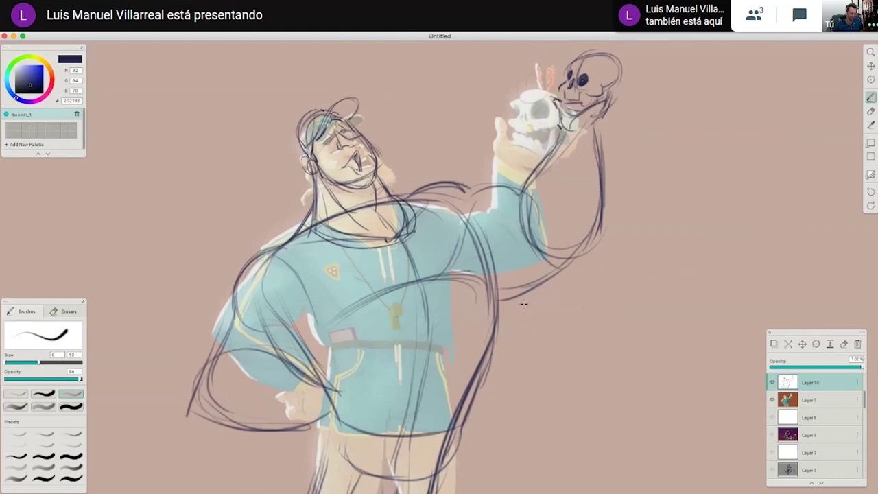
mouse_move(813, 144)
mouse_down()
mouse_move(582, 192)
mouse_move(500, 193)
mouse_up()
mouse_move(548, 160)
mouse_down()
mouse_move(548, 185)
mouse_move(549, 159)
mouse_move(537, 169)
mouse_move(569, 188)
mouse_up()
mouse_move(540, 170)
mouse_down()
mouse_move(544, 189)
mouse_move(471, 218)
mouse_move(495, 274)
mouse_up()
drag(564, 217, 548, 245)
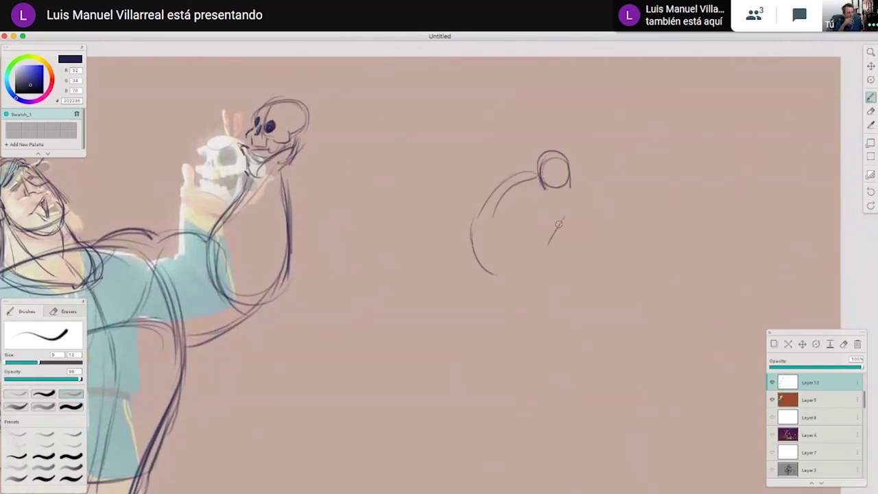
mouse_move(585, 184)
mouse_down()
mouse_move(601, 194)
mouse_move(581, 195)
mouse_move(601, 195)
mouse_move(584, 202)
mouse_move(560, 257)
mouse_move(588, 230)
mouse_up()
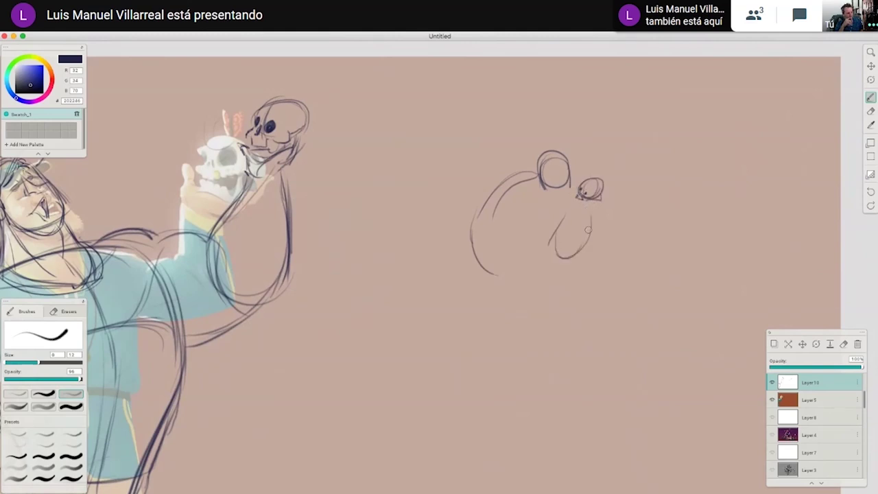
Sketch the small figure's near shoulder, bent arm and hand reaching towards the skull, and thicken the far arm.
mouse_move(540, 173)
mouse_down()
mouse_move(492, 204)
mouse_move(526, 170)
mouse_move(492, 200)
mouse_move(490, 219)
mouse_move(496, 196)
mouse_move(529, 242)
mouse_move(508, 257)
mouse_move(548, 227)
mouse_up()
mouse_move(490, 232)
mouse_down()
mouse_move(549, 217)
mouse_move(565, 200)
mouse_move(534, 240)
mouse_up()
drag(492, 214, 537, 211)
drag(565, 180, 581, 176)
mouse_move(593, 206)
mouse_down()
mouse_move(592, 246)
mouse_move(550, 237)
mouse_up()
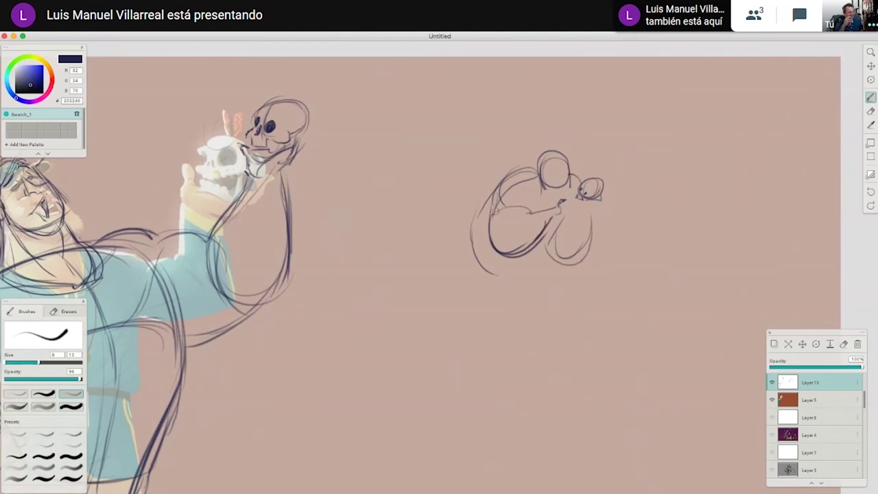
Sketch the small figure's waist, belly side, hips, two bent legs and feet.
drag(473, 269, 546, 251)
mouse_move(577, 203)
mouse_down()
mouse_move(567, 235)
mouse_move(528, 266)
mouse_up()
mouse_move(473, 254)
mouse_down()
mouse_move(501, 292)
mouse_move(520, 297)
mouse_move(497, 328)
mouse_up()
mouse_move(528, 264)
mouse_down()
mouse_move(523, 296)
mouse_move(537, 318)
mouse_move(491, 329)
mouse_move(526, 269)
mouse_move(535, 308)
mouse_up()
mouse_move(533, 301)
mouse_down()
mouse_move(519, 319)
mouse_move(536, 321)
mouse_up()
drag(507, 320, 483, 323)
drag(526, 313, 522, 317)
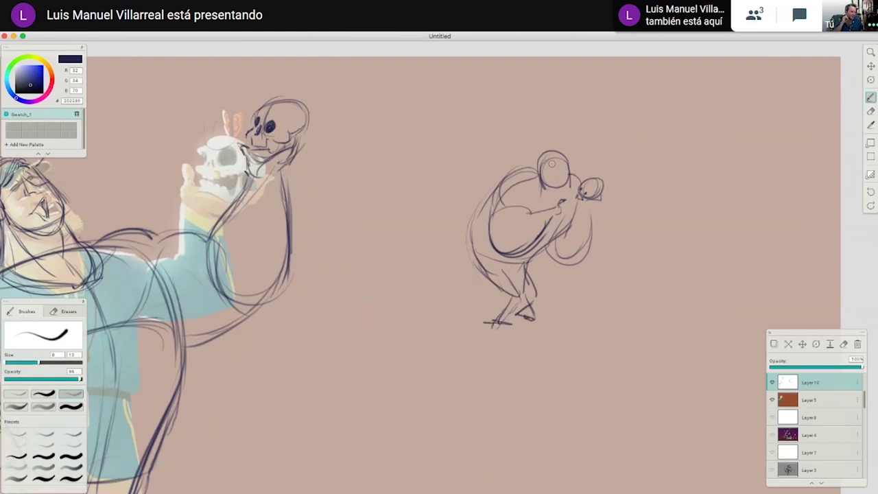
Sketch the face contour and rounded hair shapes on the small figure's head.
mouse_move(550, 156)
mouse_down()
mouse_move(552, 195)
mouse_move(553, 149)
mouse_move(566, 163)
mouse_move(569, 188)
mouse_up()
drag(542, 162, 539, 183)
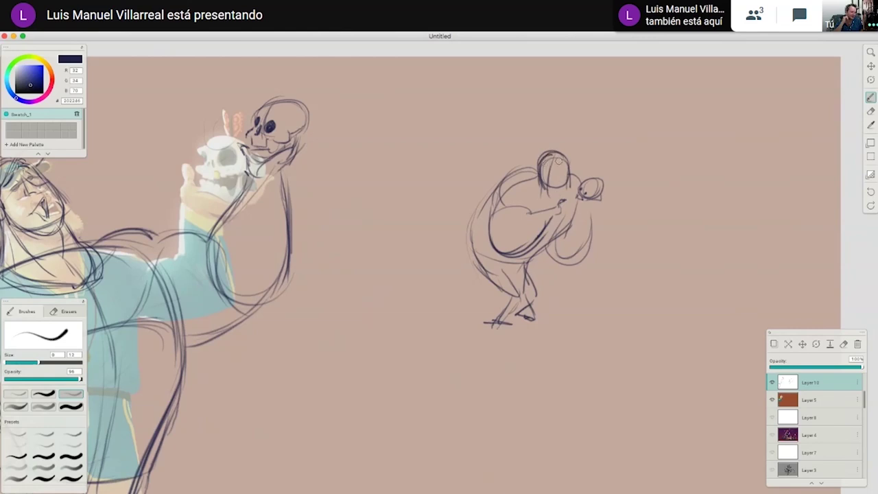
drag(545, 168, 554, 192)
mouse_move(568, 162)
mouse_down()
mouse_move(553, 142)
mouse_move(548, 162)
mouse_move(527, 151)
mouse_move(539, 161)
mouse_up()
drag(532, 343, 582, 406)
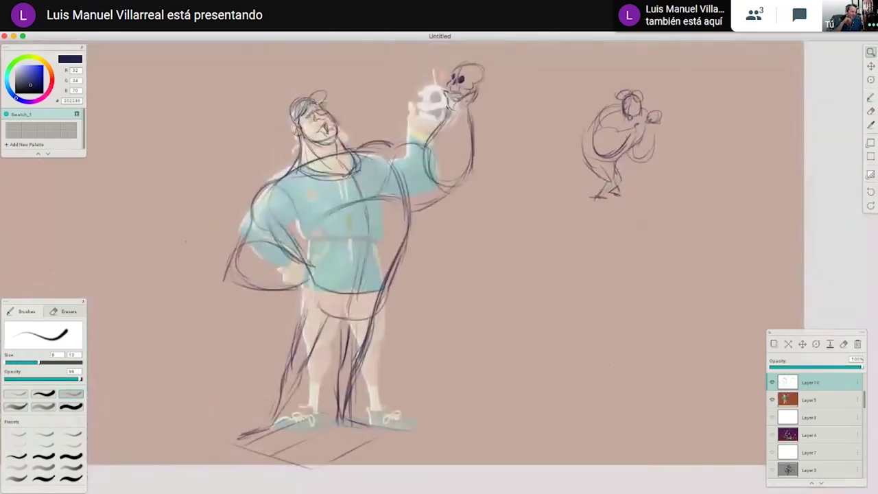
drag(609, 266, 617, 277)
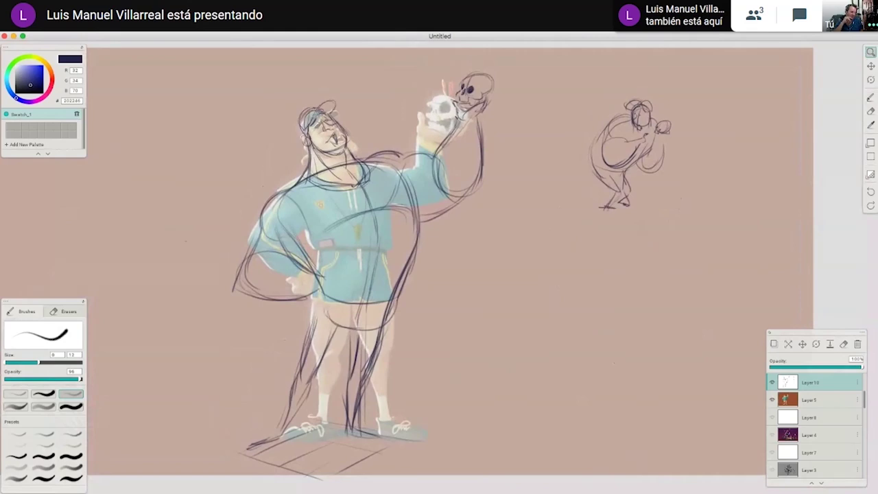
Sketch the hand resting on the large character's hip, with its fingers, palm and wrist.
key(b)
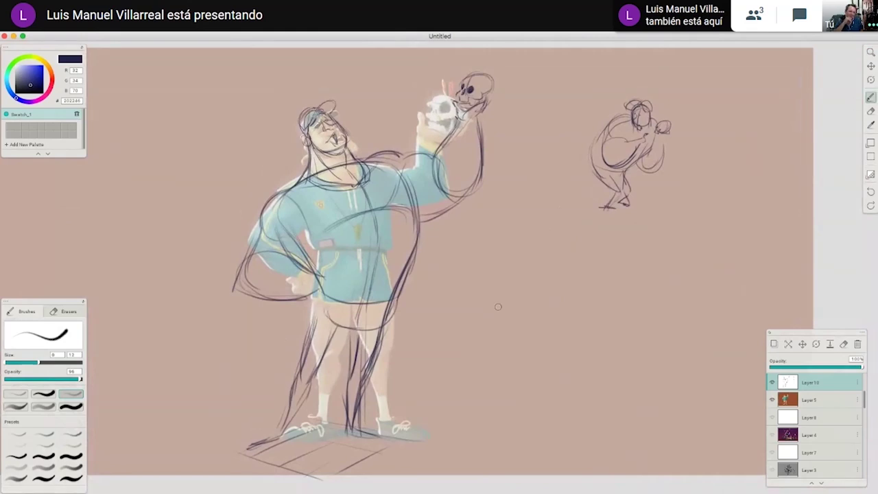
drag(530, 353, 546, 332)
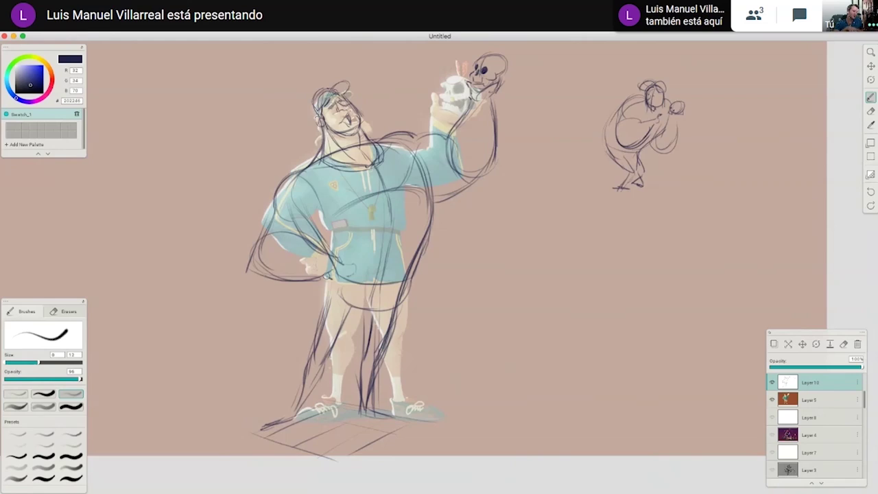
mouse_move(349, 264)
mouse_down()
mouse_move(335, 287)
mouse_move(361, 387)
mouse_move(351, 280)
mouse_up()
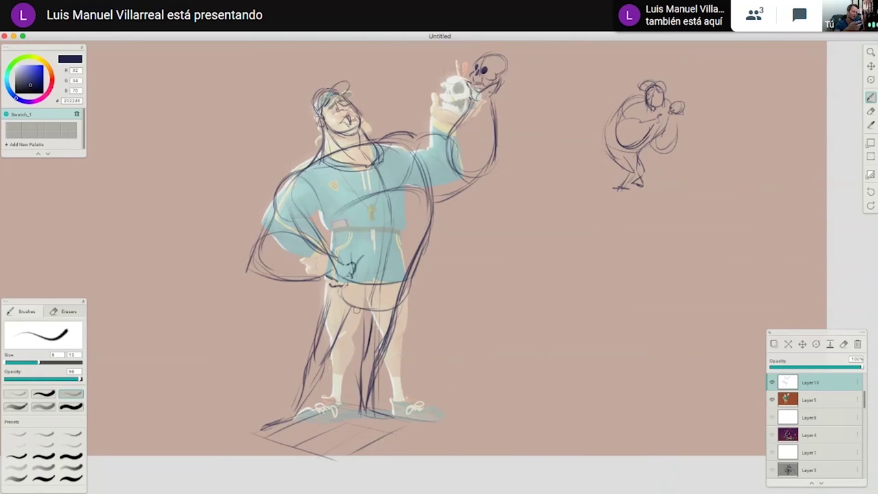
mouse_move(412, 150)
mouse_down()
mouse_move(426, 225)
mouse_move(401, 290)
mouse_up()
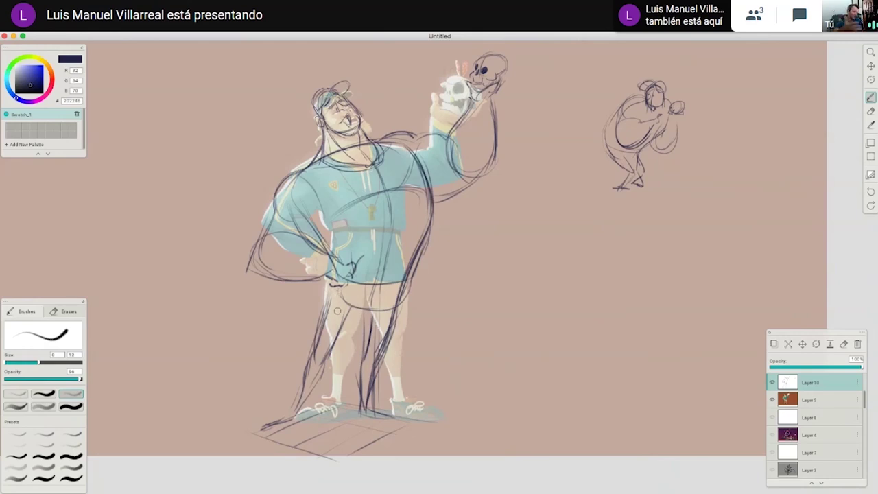
Draw the hems of the large character's shorts on both thighs and the lower belly curve above them.
drag(325, 298, 353, 315)
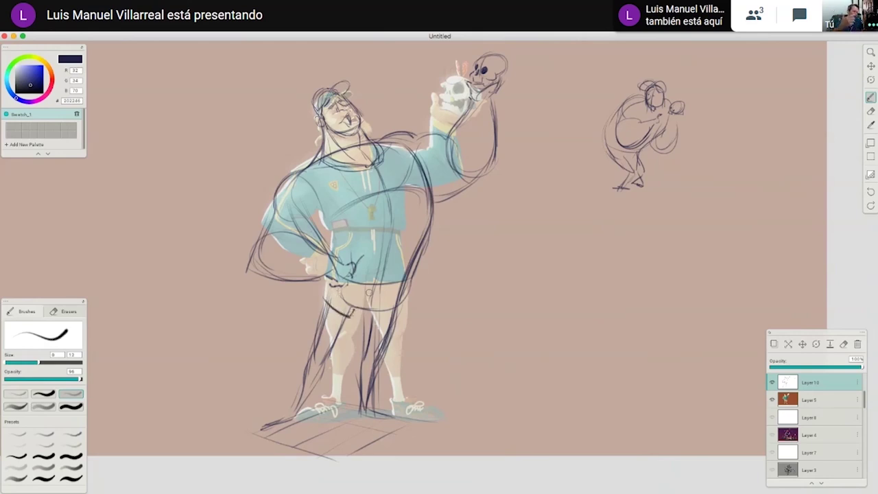
mouse_move(365, 317)
mouse_down()
mouse_move(395, 316)
mouse_move(403, 288)
mouse_up()
mouse_move(331, 289)
mouse_down()
mouse_move(381, 317)
mouse_move(366, 304)
mouse_move(356, 316)
mouse_move(384, 300)
mouse_up()
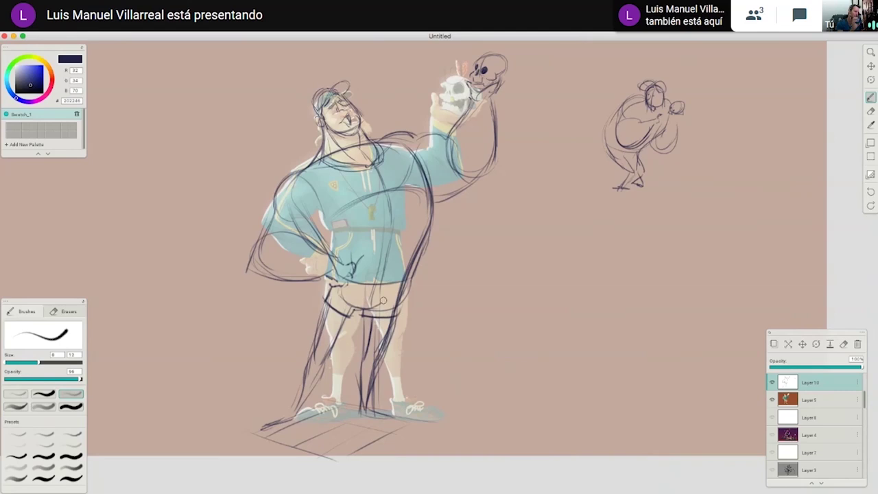
Strengthen the large character's leg contours and mark the sock cuffs at both ankles.
drag(326, 305, 297, 403)
drag(322, 354, 296, 412)
drag(305, 375, 297, 403)
drag(367, 385, 361, 401)
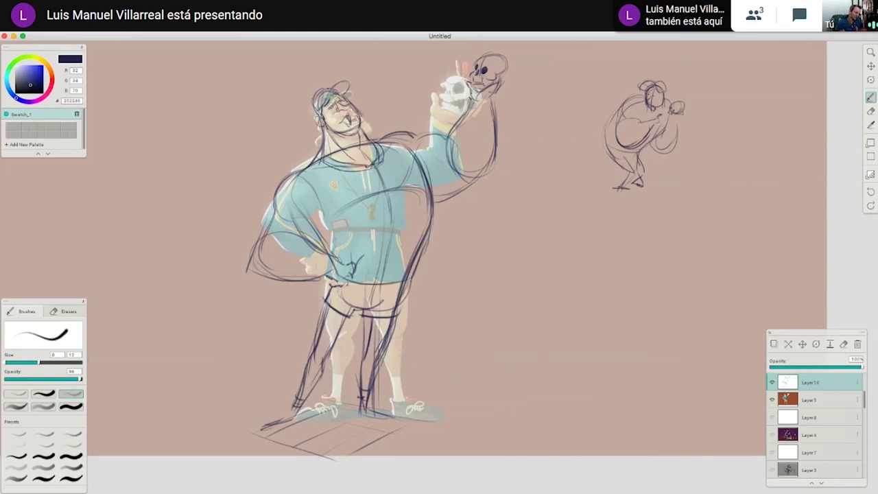
Darken the outline of the large character's bent arm around the elbow and along the forearm to the hip.
mouse_move(273, 213)
mouse_down()
mouse_move(265, 248)
mouse_move(280, 273)
mouse_move(249, 266)
mouse_up()
drag(261, 236, 303, 237)
mouse_move(247, 260)
mouse_down()
mouse_move(257, 272)
mouse_move(302, 282)
mouse_move(333, 278)
mouse_move(343, 264)
mouse_move(354, 269)
mouse_move(335, 286)
mouse_up()
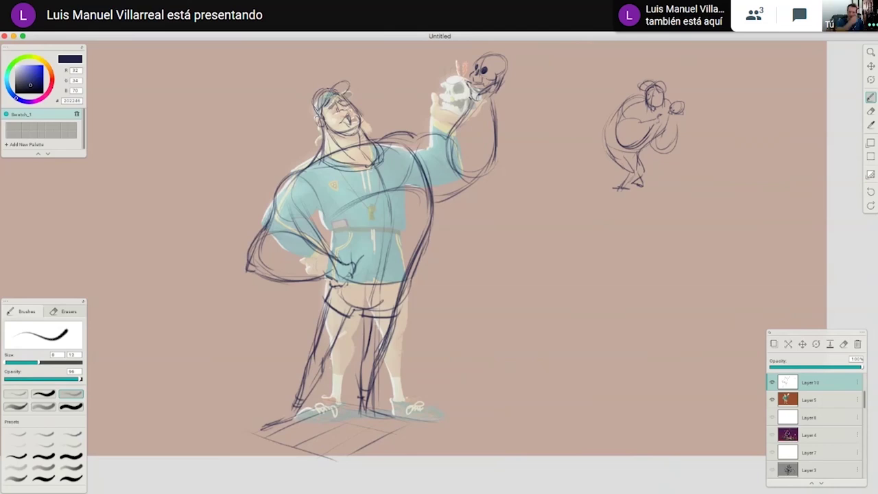
drag(506, 214, 504, 334)
key(ctrl+z)
drag(504, 223, 502, 292)
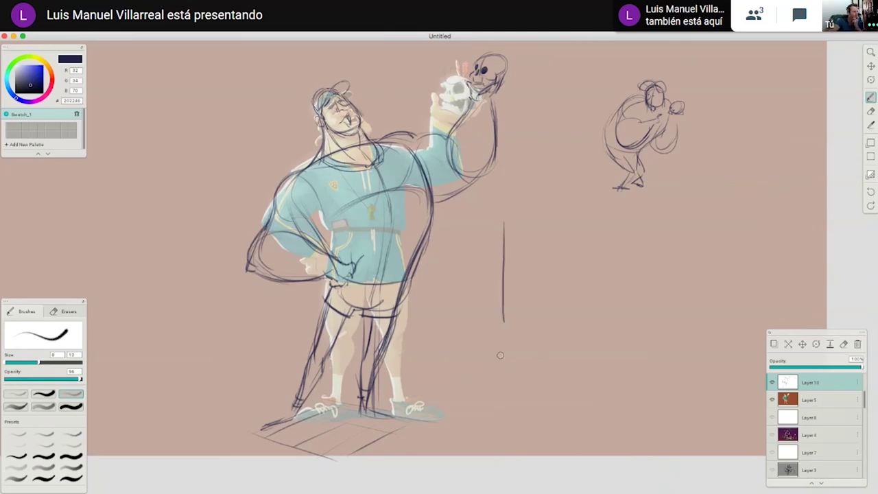
key(ctrl+z)
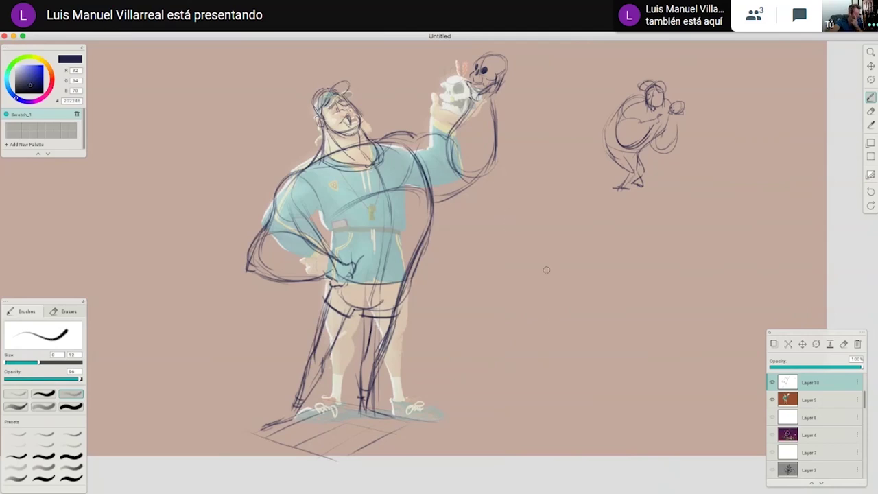
Sketch a column-like body beside the character, with curved sides flaring to a flat top, a V notch, centre line and base.
drag(531, 234, 546, 394)
mouse_move(616, 221)
mouse_down()
mouse_move(593, 260)
mouse_move(586, 397)
mouse_up()
mouse_move(548, 375)
mouse_down()
mouse_move(529, 406)
mouse_move(589, 401)
mouse_up()
drag(551, 215, 553, 404)
key(super+z)
drag(554, 218, 551, 419)
key(super+z)
drag(515, 218, 545, 217)
mouse_move(635, 216)
mouse_down()
mouse_move(566, 217)
mouse_move(568, 405)
mouse_up()
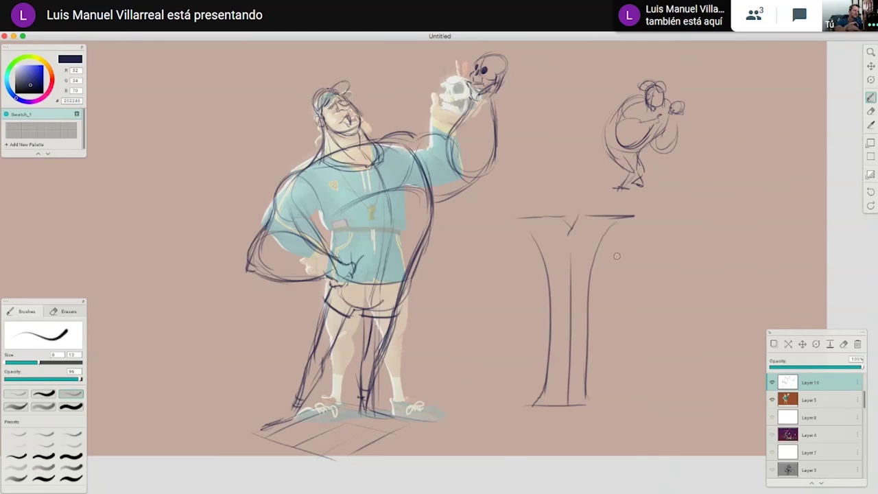
Sketch a narrow neck and elongated oval head above the column shape, and extend the column's flared edge.
mouse_move(561, 176)
mouse_down()
mouse_move(567, 125)
mouse_move(573, 141)
mouse_move(553, 172)
mouse_move(575, 172)
mouse_move(547, 165)
mouse_move(563, 187)
mouse_move(558, 181)
mouse_move(575, 214)
mouse_up()
drag(575, 184, 575, 205)
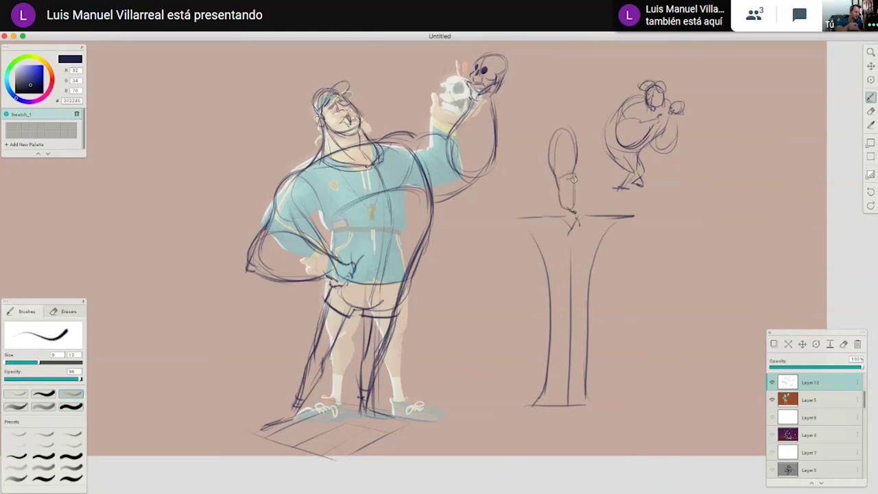
mouse_move(557, 176)
mouse_down()
mouse_move(574, 174)
mouse_move(564, 165)
mouse_up()
drag(511, 219, 534, 241)
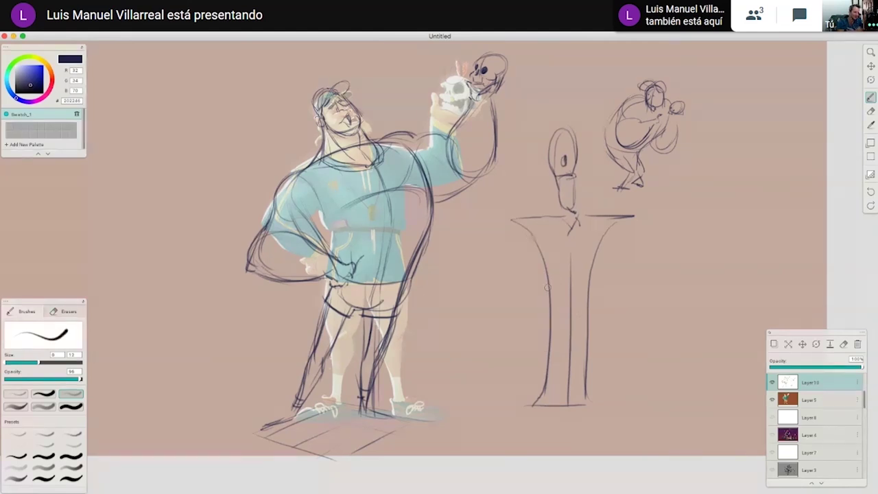
Undo the whole column-shaped figure sketch, stroke by stroke.
key(ctrl+z)
key(ctrl+z)
key(ctrl+z)
key(ctrl+z)
key(ctrl+z)
key(ctrl+z)
key(ctrl+z)
key(ctrl+z)
key(ctrl+z)
key(ctrl+z)
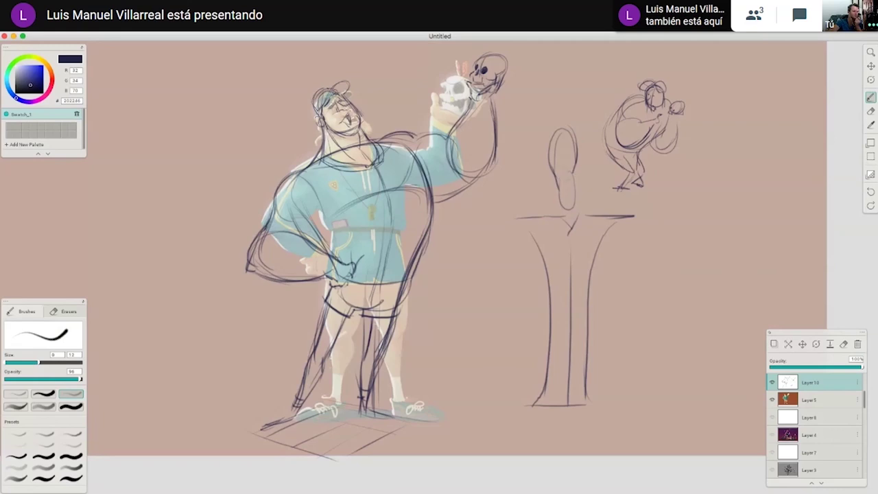
key(ctrl+z)
key(ctrl+z)
key(ctrl+z)
key(ctrl+z)
key(ctrl+z)
key(ctrl+z)
key(ctrl+z)
key(ctrl+z)
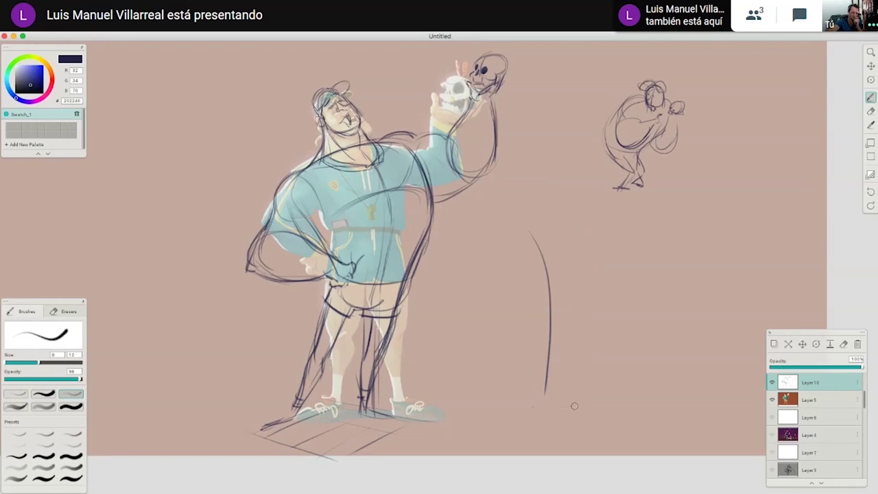
key(ctrl+z)
Sketch a large loose figure below the hunched pose, with a bent leg, foot, outstretched arm, open hand and partial head.
mouse_move(654, 258)
mouse_down()
mouse_move(617, 292)
mouse_move(590, 362)
mouse_move(580, 330)
mouse_move(591, 414)
mouse_up()
mouse_move(691, 278)
mouse_down()
mouse_move(612, 348)
mouse_move(636, 425)
mouse_up()
mouse_move(581, 347)
mouse_down()
mouse_move(584, 456)
mouse_move(645, 460)
mouse_up()
drag(663, 268, 680, 270)
mouse_move(676, 280)
mouse_down()
mouse_move(702, 310)
mouse_move(758, 313)
mouse_move(753, 348)
mouse_up()
drag(714, 330, 746, 341)
mouse_move(756, 310)
mouse_down()
mouse_move(771, 305)
mouse_move(777, 286)
mouse_up()
mouse_move(773, 303)
mouse_down()
mouse_move(795, 324)
mouse_move(786, 323)
mouse_up()
mouse_move(654, 263)
mouse_down()
mouse_move(697, 268)
mouse_move(663, 266)
mouse_move(654, 279)
mouse_move(695, 275)
mouse_up()
drag(702, 244, 718, 249)
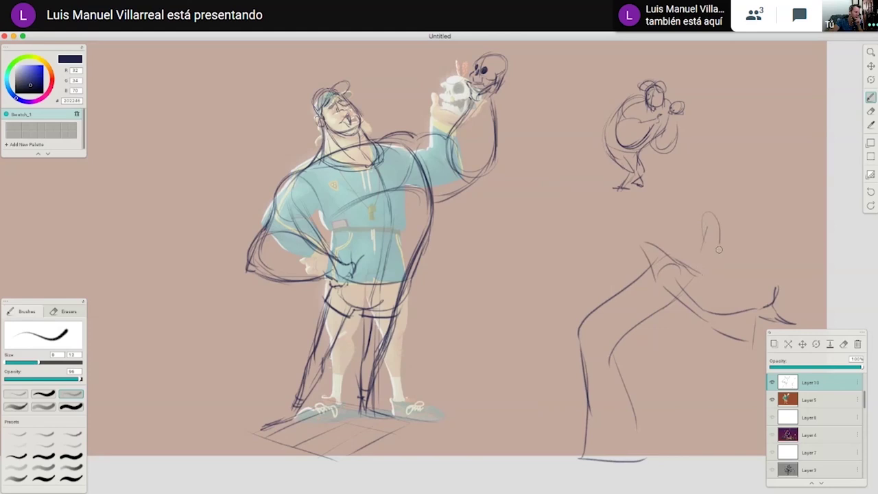
Undo every stroke of the loose bent-leg figure.
key(ctrl+z)
key(ctrl+z)
key(ctrl+z)
key(ctrl+z)
key(ctrl+z)
key(ctrl+z)
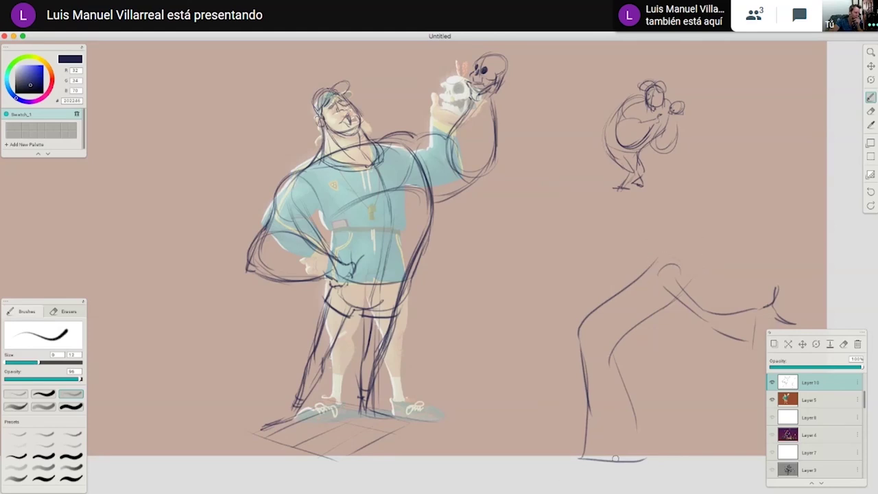
key(ctrl+z)
key(ctrl+z)
key(ctrl+z)
key(ctrl+z)
key(ctrl+z)
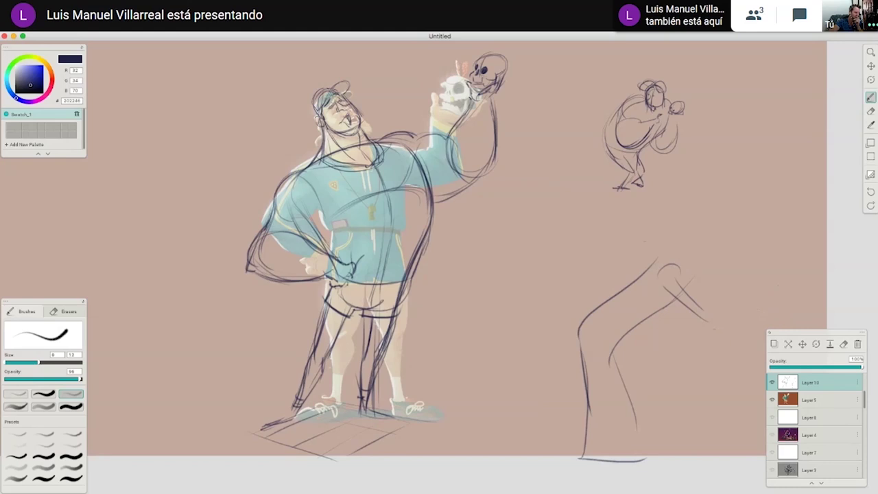
key(ctrl+z)
key(ctrl+z)
key(ctrl+z)
key(ctrl+z)
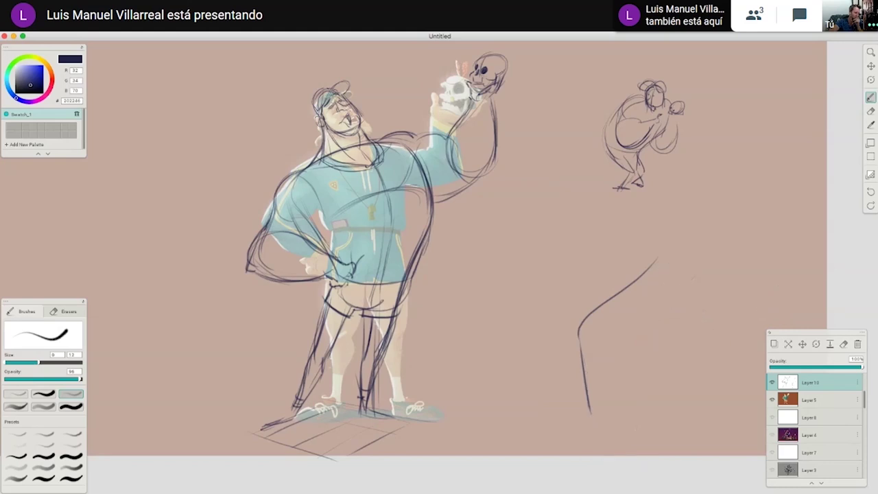
key(ctrl+z)
key(ctrl+z)
Strengthen the small figure's back and the large figure's arm contours, and hide the painting on Layer 5.
mouse_move(626, 94)
mouse_down()
mouse_move(597, 140)
mouse_move(606, 156)
mouse_move(639, 95)
mouse_move(648, 96)
mouse_up()
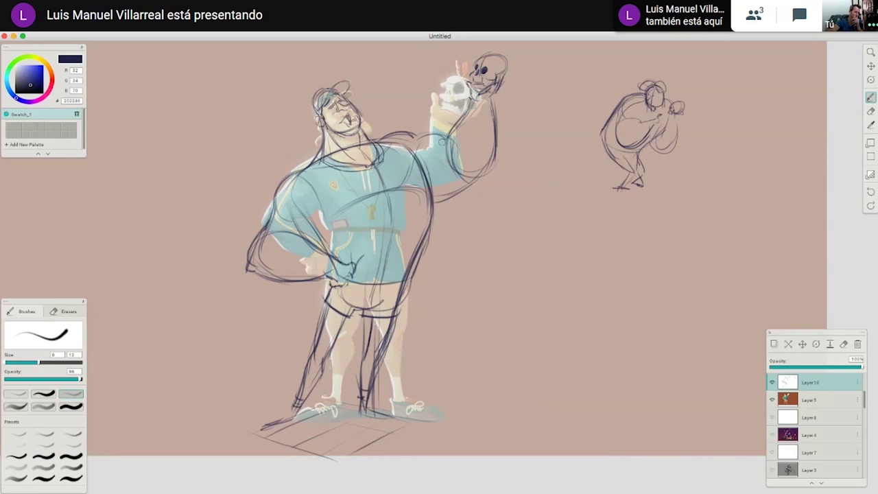
drag(438, 141, 436, 195)
mouse_move(442, 197)
mouse_down()
mouse_move(446, 139)
mouse_move(435, 138)
mouse_move(442, 192)
mouse_up()
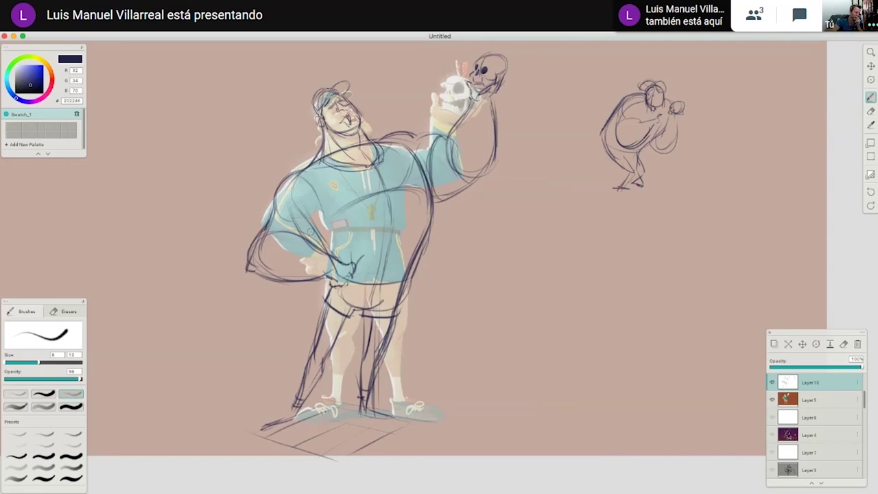
drag(325, 244, 259, 226)
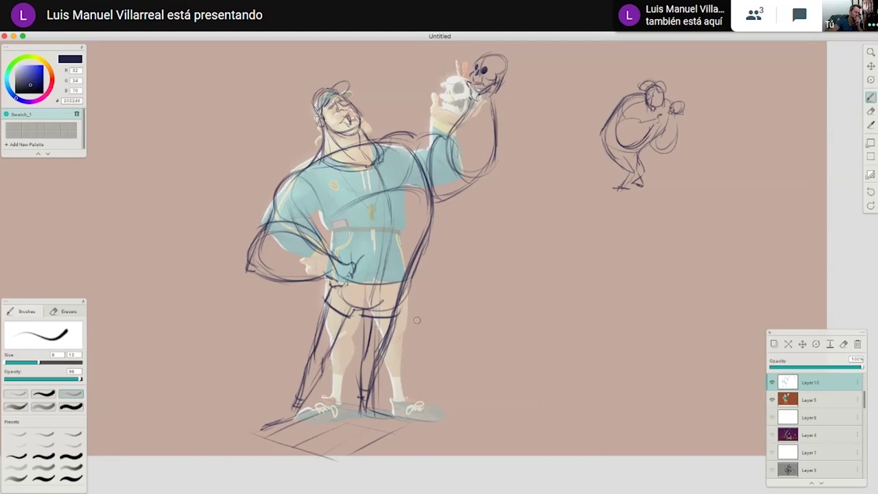
click(773, 400)
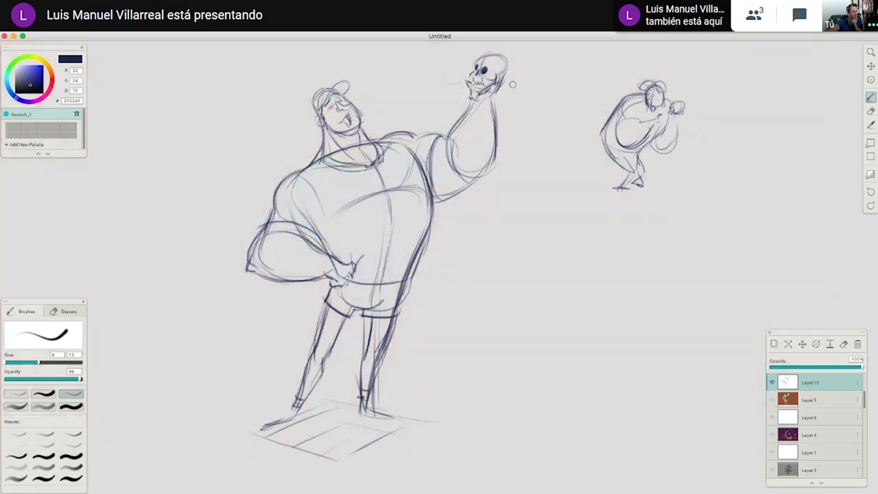
Try guide lines from the face to the skull, down through the body and towards the raised arm, undoing each one.
drag(349, 100, 477, 75)
key(super+z)
drag(375, 95, 473, 72)
key(ctrl+z)
mouse_move(338, 72)
mouse_down()
mouse_move(430, 231)
mouse_move(388, 441)
mouse_up()
key(ctrl+z)
drag(367, 101, 365, 431)
key(ctrl+z)
drag(347, 254, 531, 122)
key(ctrl+z)
Add perspective lines to the floor grid under the large character and contour strokes along its torso.
drag(258, 432, 321, 451)
drag(266, 429, 344, 454)
drag(299, 414, 398, 433)
drag(362, 404, 443, 420)
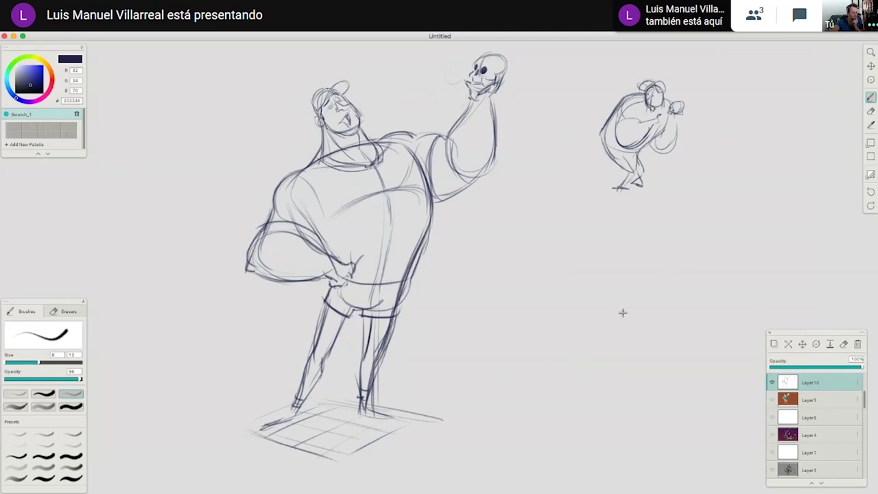
drag(622, 312, 614, 322)
drag(308, 203, 323, 263)
drag(384, 207, 388, 271)
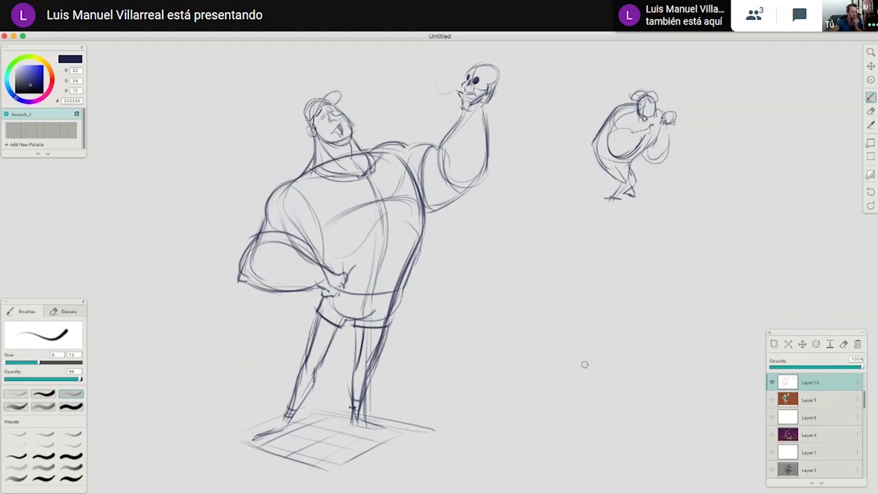
Draw two arrows pointing at the hunched figure and one leading away from its back, and mark its shirt hem.
drag(599, 363, 510, 406)
drag(608, 111, 591, 129)
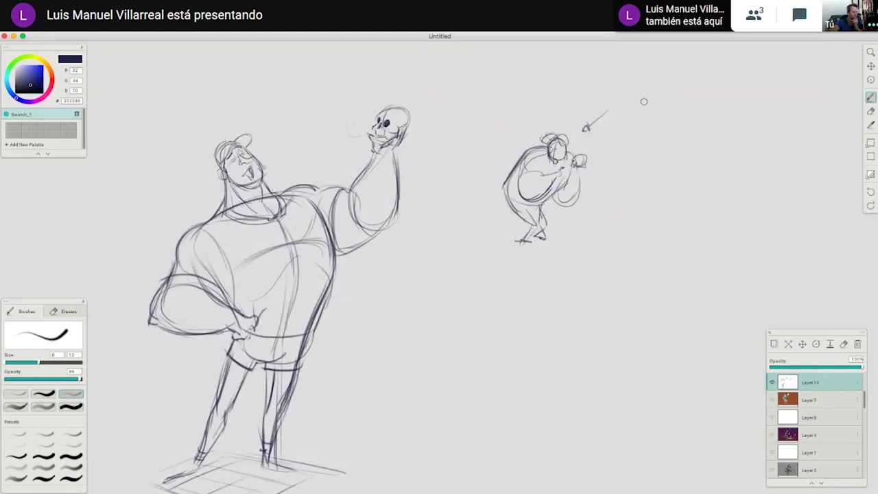
drag(635, 150, 601, 156)
mouse_move(527, 148)
mouse_down()
mouse_move(472, 153)
mouse_move(480, 158)
mouse_up()
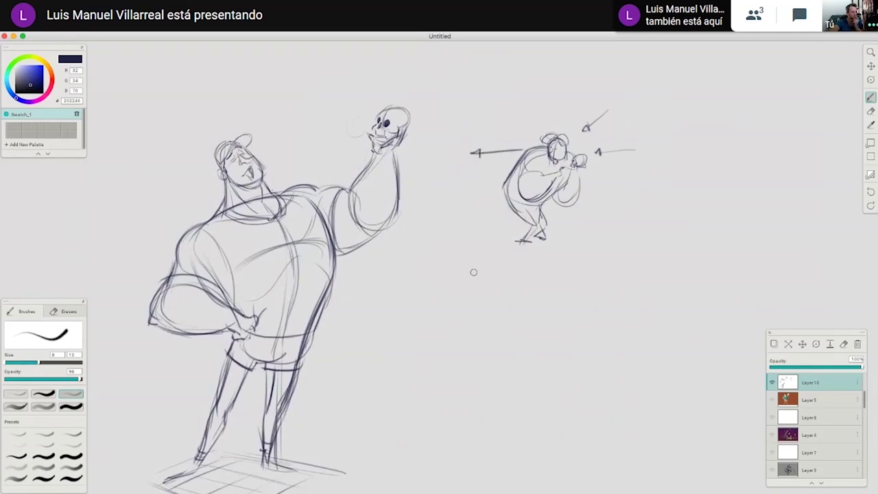
drag(512, 211, 521, 211)
drag(533, 210, 541, 209)
Block in a small upright figure beside the hunched pose, with a boxy torso, broad shoulders, bent arms and straight legs.
drag(625, 276, 485, 296)
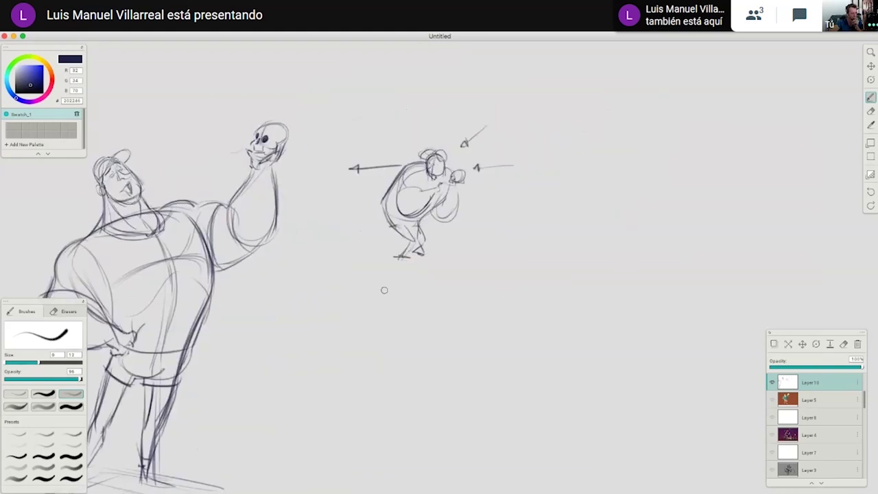
drag(384, 291, 347, 304)
mouse_move(501, 143)
mouse_down()
mouse_move(565, 142)
mouse_move(563, 197)
mouse_up()
drag(502, 145, 500, 203)
mouse_move(494, 152)
mouse_down()
mouse_move(517, 211)
mouse_move(552, 204)
mouse_move(512, 217)
mouse_move(548, 210)
mouse_move(520, 255)
mouse_move(523, 272)
mouse_up()
drag(543, 218, 551, 278)
mouse_move(524, 231)
mouse_down()
mouse_move(525, 272)
mouse_move(542, 282)
mouse_up()
click(517, 280)
mouse_move(511, 141)
mouse_down()
mouse_move(540, 142)
mouse_move(526, 139)
mouse_up()
mouse_move(503, 137)
mouse_down()
mouse_move(556, 142)
mouse_move(588, 173)
mouse_move(545, 206)
mouse_move(476, 171)
mouse_move(494, 198)
mouse_move(573, 164)
mouse_up()
mouse_move(483, 167)
mouse_down()
mouse_move(490, 174)
mouse_move(472, 190)
mouse_move(488, 199)
mouse_up()
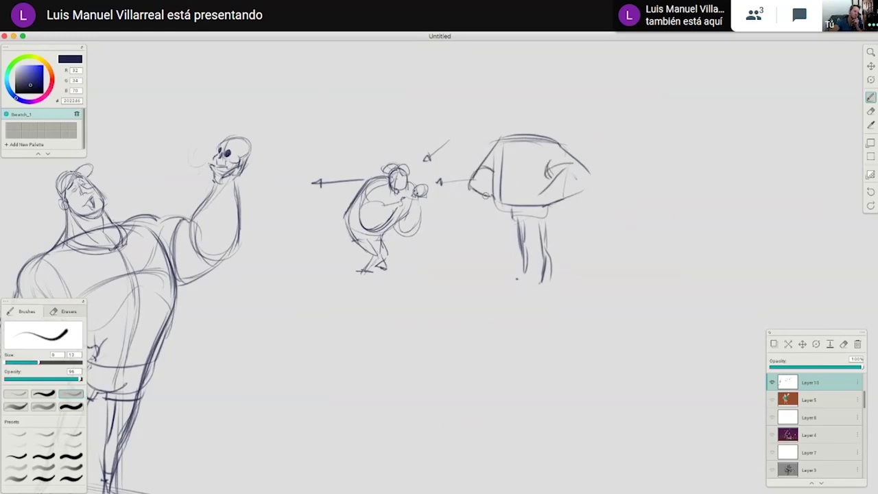
Add the jacket opening, V collar, shorts hems and a narrow head and neck to the upright figure, and define its bent arm.
mouse_move(508, 144)
mouse_down()
mouse_move(535, 141)
mouse_move(509, 204)
mouse_up()
mouse_move(497, 161)
mouse_down()
mouse_move(500, 207)
mouse_move(508, 214)
mouse_move(519, 212)
mouse_move(499, 204)
mouse_move(532, 205)
mouse_move(513, 220)
mouse_move(505, 212)
mouse_move(548, 210)
mouse_up()
mouse_move(519, 240)
mouse_down()
mouse_move(517, 221)
mouse_move(533, 221)
mouse_up()
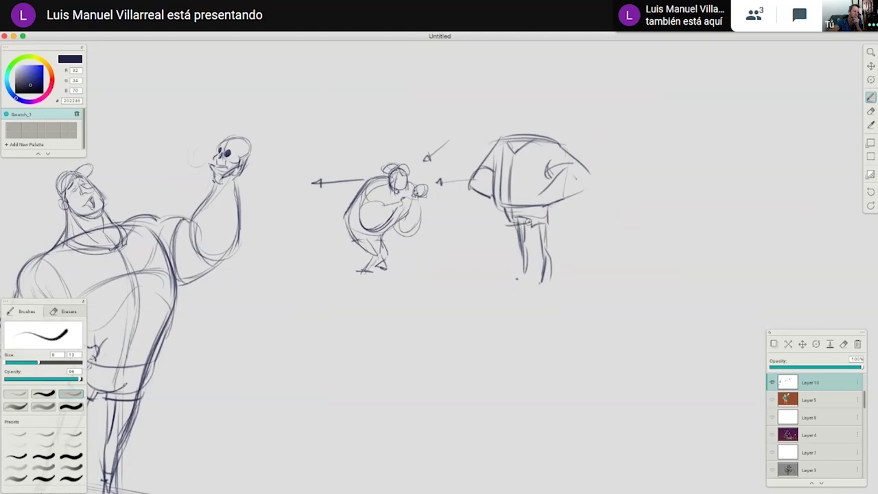
mouse_move(518, 112)
mouse_down()
mouse_move(530, 104)
mouse_move(524, 122)
mouse_move(519, 103)
mouse_move(514, 128)
mouse_move(518, 110)
mouse_move(534, 104)
mouse_move(536, 136)
mouse_move(581, 164)
mouse_move(544, 185)
mouse_up()
mouse_move(545, 161)
mouse_down()
mouse_move(585, 180)
mouse_move(589, 168)
mouse_move(557, 169)
mouse_move(539, 191)
mouse_up()
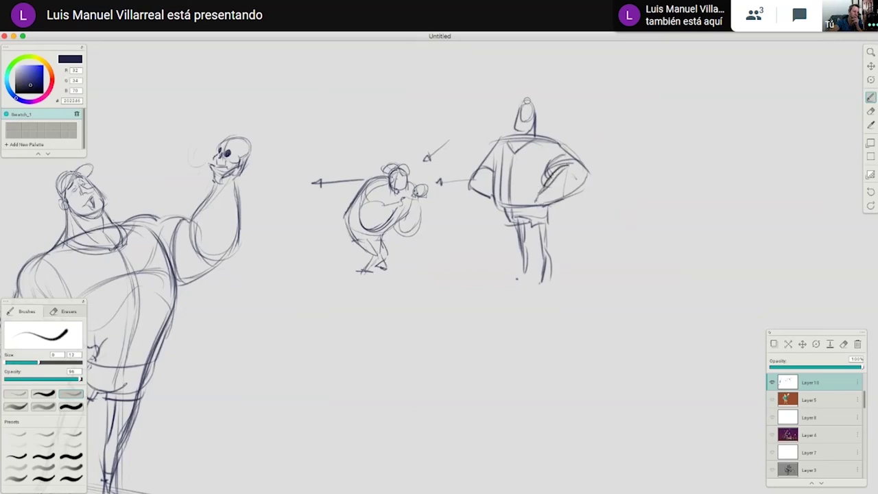
Sketch the upright figure's cap brim and strengthen its bent arm with sleeve lines and a fist at the hip.
drag(519, 104, 495, 108)
drag(567, 154, 561, 196)
drag(555, 162, 547, 209)
mouse_move(588, 176)
mouse_down()
mouse_move(569, 199)
mouse_move(578, 198)
mouse_move(564, 199)
mouse_up()
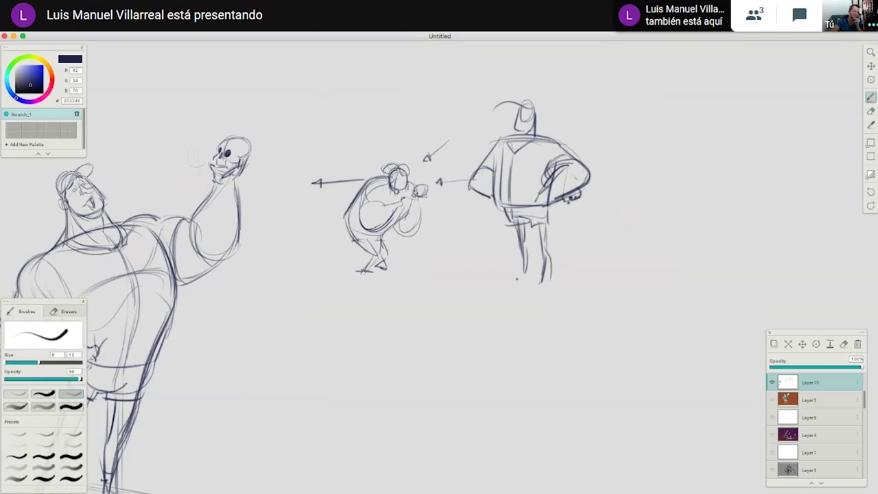
Draw an arrow pointing down at the upright figure's head, and finish its cap brim, facial marks and jaw.
drag(607, 87, 569, 115)
drag(575, 106, 579, 115)
drag(502, 108, 525, 105)
mouse_move(522, 114)
mouse_down()
mouse_move(538, 99)
mouse_move(521, 122)
mouse_move(525, 146)
mouse_up()
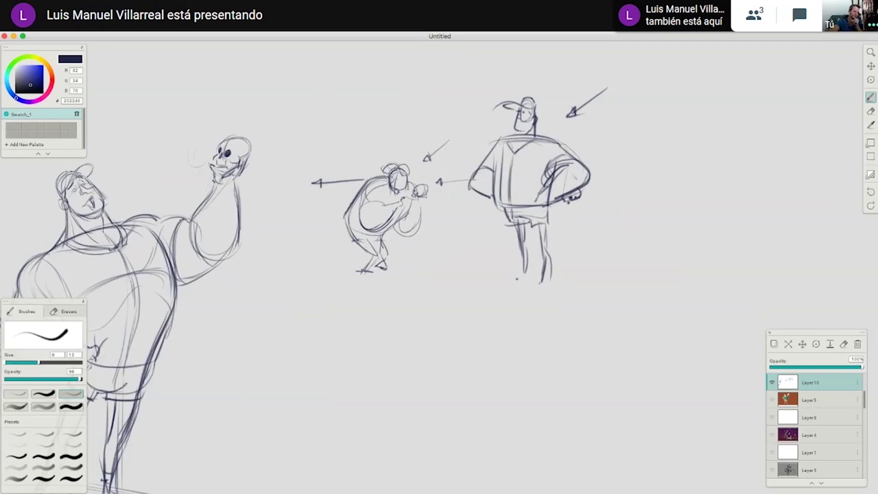
Draw a simplified block figure below the small poses, with a rectangular torso, rounded head, shorts and straight legs.
scroll(468, 353, left, 10)
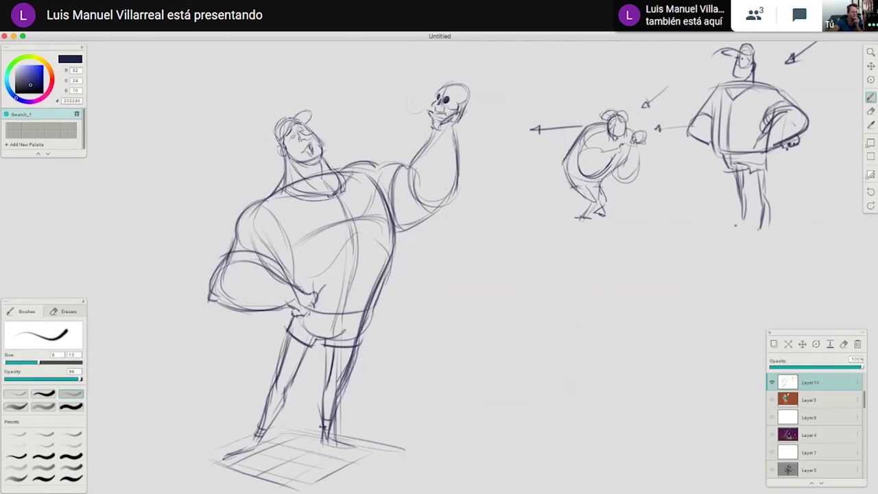
drag(498, 290, 500, 340)
mouse_move(494, 295)
mouse_down()
mouse_move(568, 280)
mouse_move(497, 347)
mouse_move(553, 353)
mouse_move(522, 398)
mouse_up()
mouse_move(532, 356)
mouse_down()
mouse_move(532, 395)
mouse_move(549, 409)
mouse_up()
drag(519, 283, 534, 278)
Draw an arrow pointing at the block figure's torso and letter "Acti" behind it as an annotation.
mouse_move(653, 283)
mouse_down()
mouse_move(605, 302)
mouse_move(617, 304)
mouse_up()
mouse_move(646, 309)
mouse_down()
mouse_move(665, 307)
mouse_move(665, 294)
mouse_up()
drag(672, 289, 679, 300)
drag(672, 287, 683, 285)
drag(689, 291, 690, 296)
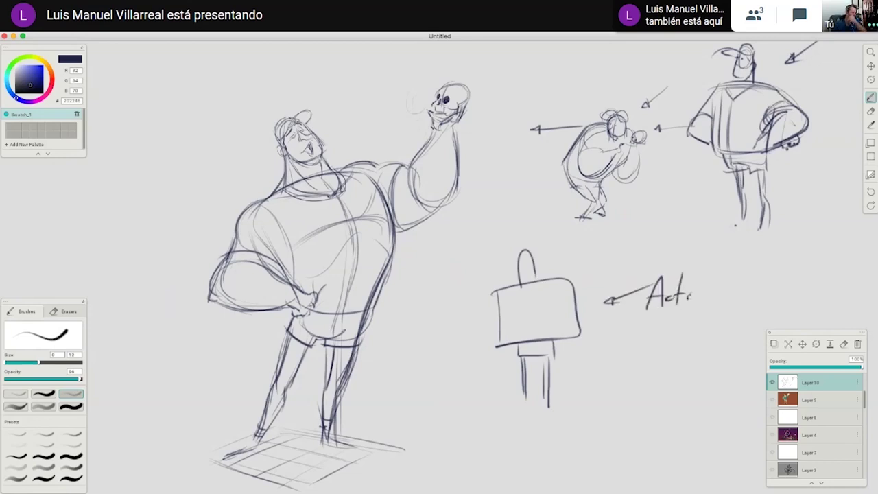
Reinforce the upper and side edges of the block figure's rectangular torso.
drag(485, 291, 572, 277)
drag(566, 277, 575, 310)
drag(491, 291, 499, 339)
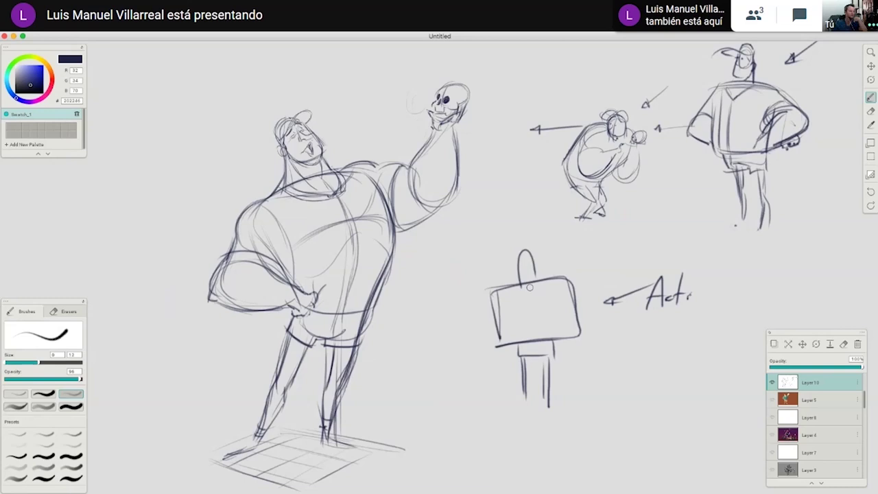
mouse_move(517, 241)
mouse_down()
mouse_move(524, 400)
mouse_move(527, 304)
mouse_move(569, 258)
mouse_up()
key(super+z)
key(super+z)
Add the V collar, chest and centre lines, hanging arms and shorts details to the block figure.
mouse_move(518, 279)
mouse_down()
mouse_move(487, 294)
mouse_move(491, 307)
mouse_up()
mouse_move(553, 277)
mouse_down()
mouse_move(574, 297)
mouse_move(540, 337)
mouse_up()
mouse_move(540, 337)
mouse_down()
mouse_move(502, 318)
mouse_move(566, 309)
mouse_up()
drag(514, 290, 542, 297)
drag(489, 295, 501, 359)
drag(577, 308, 581, 349)
drag(576, 347, 576, 362)
mouse_move(513, 353)
mouse_down()
mouse_move(547, 351)
mouse_move(554, 364)
mouse_up()
scroll(549, 381, left, 5)
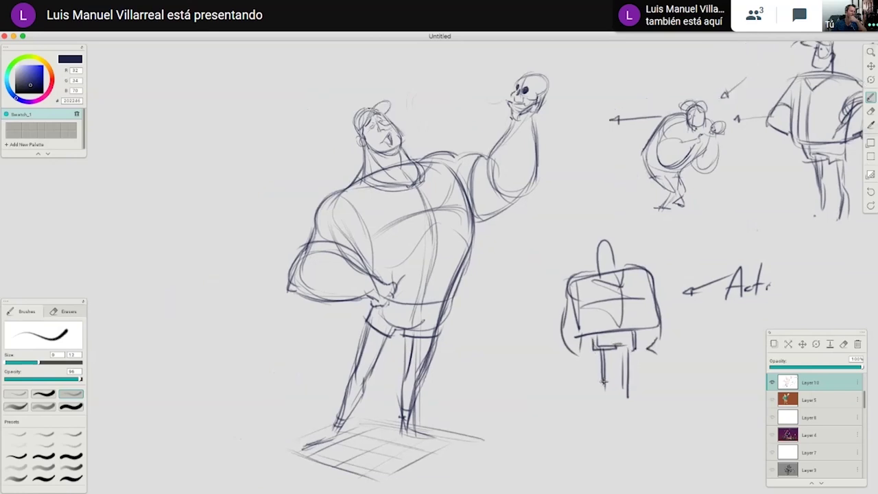
Lower the opacity of the construction sketch layer to 30%.
drag(861, 367, 807, 368)
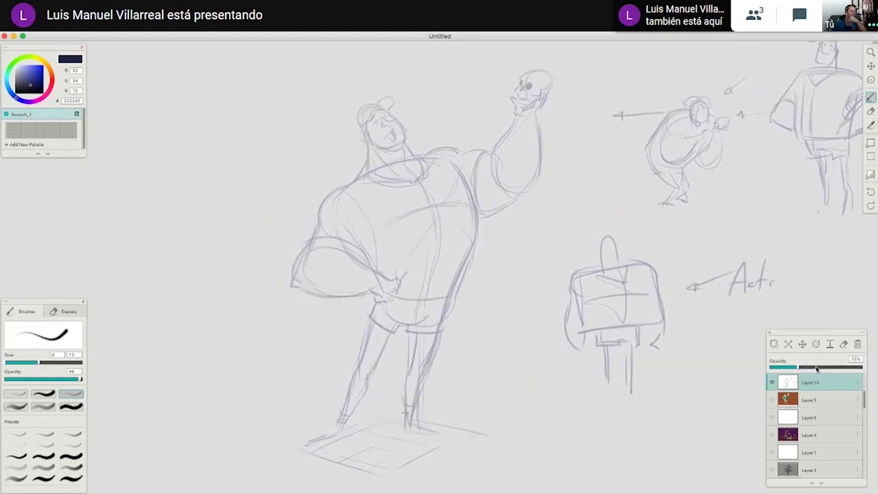
click(774, 343)
mouse_move(396, 80)
mouse_down()
mouse_move(400, 158)
mouse_move(462, 153)
mouse_move(474, 133)
mouse_up()
key(z)
key(b)
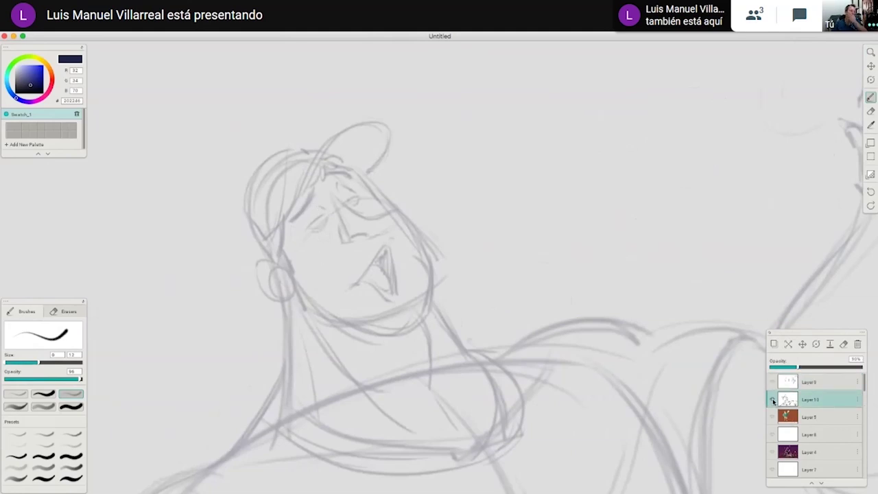
Hide the construction sketch and show only the painted skull-holding character on Layer5.
click(773, 401)
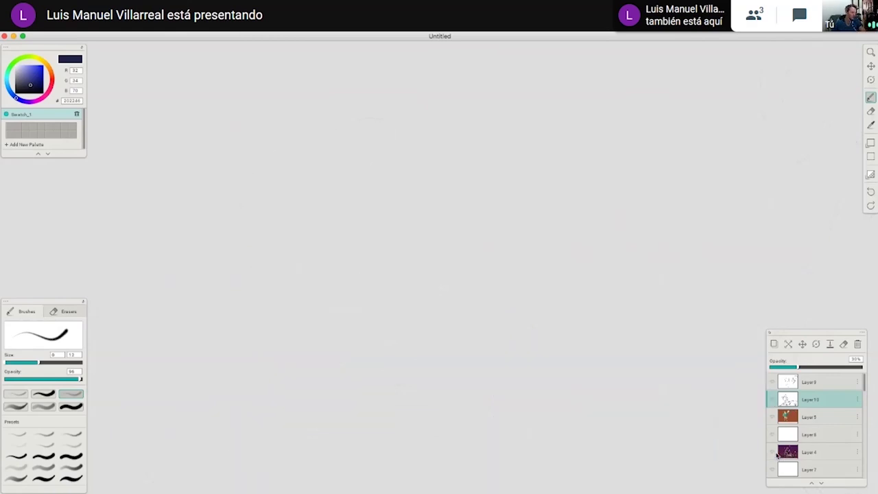
click(773, 453)
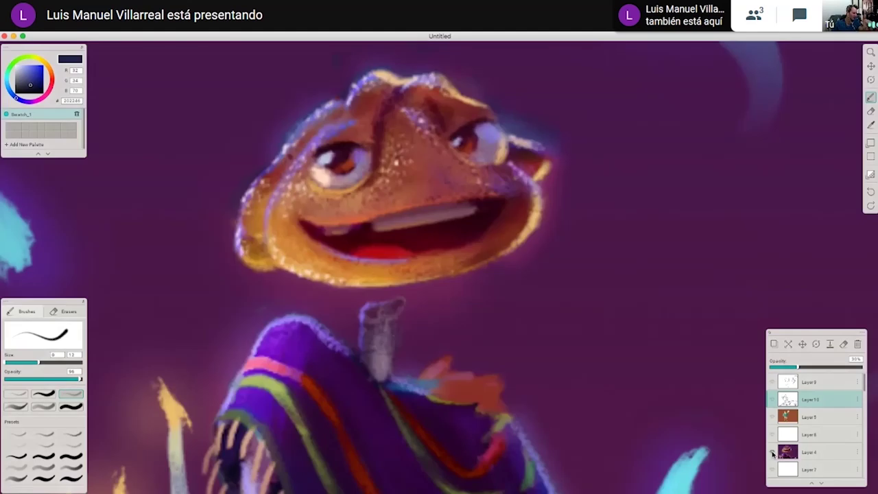
click(773, 453)
click(774, 401)
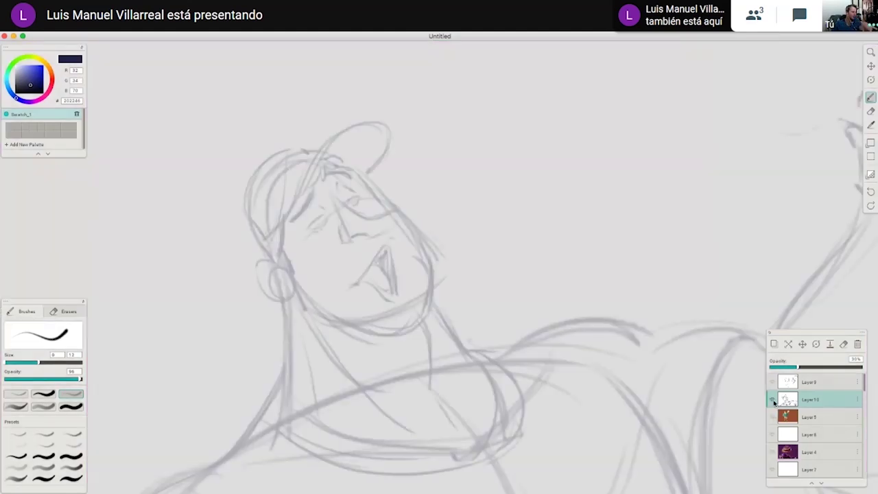
click(773, 416)
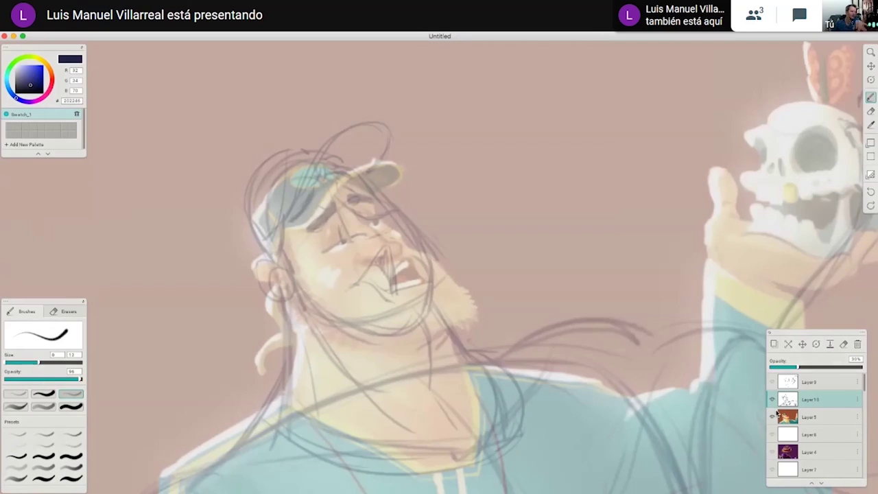
click(772, 399)
scroll(549, 295, down, 6)
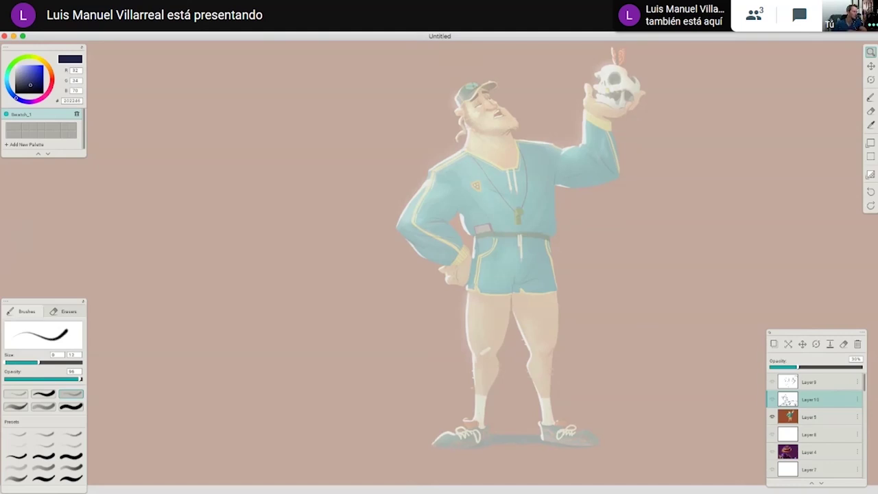
drag(691, 182, 565, 216)
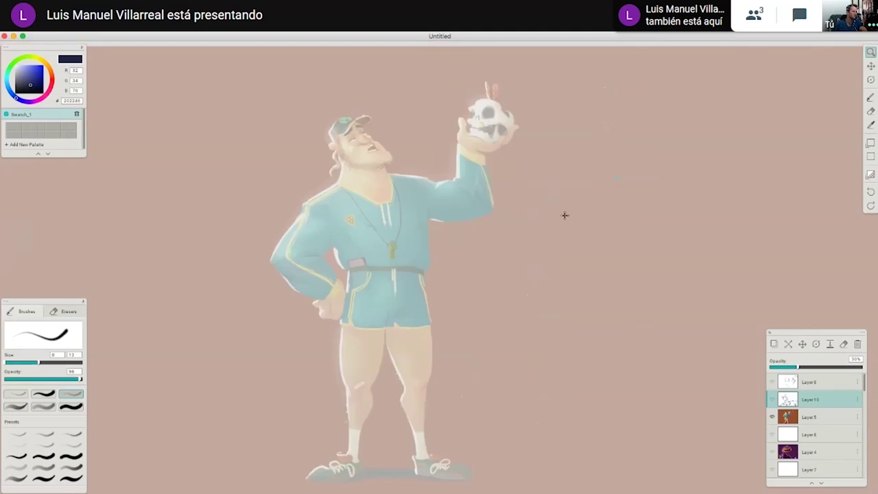
Compare the painted character with the construction sketch and the annotated "Atletico" pose, overlaying each in turn.
click(771, 400)
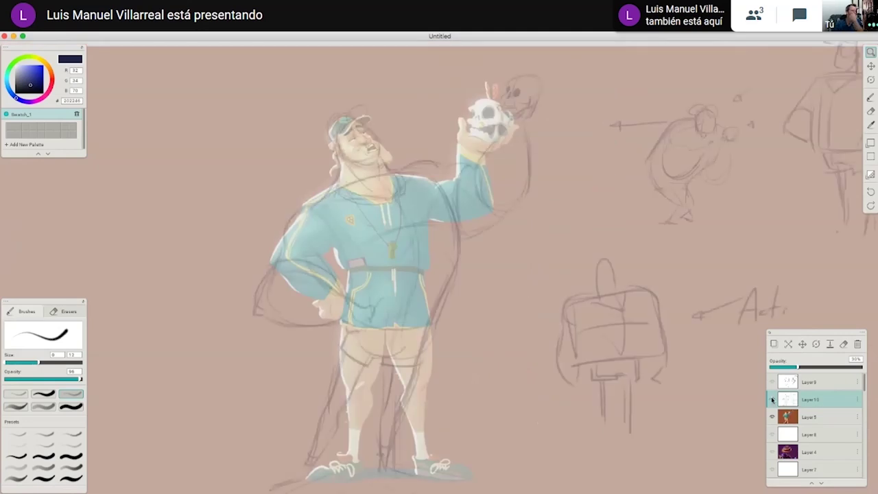
click(772, 400)
click(773, 384)
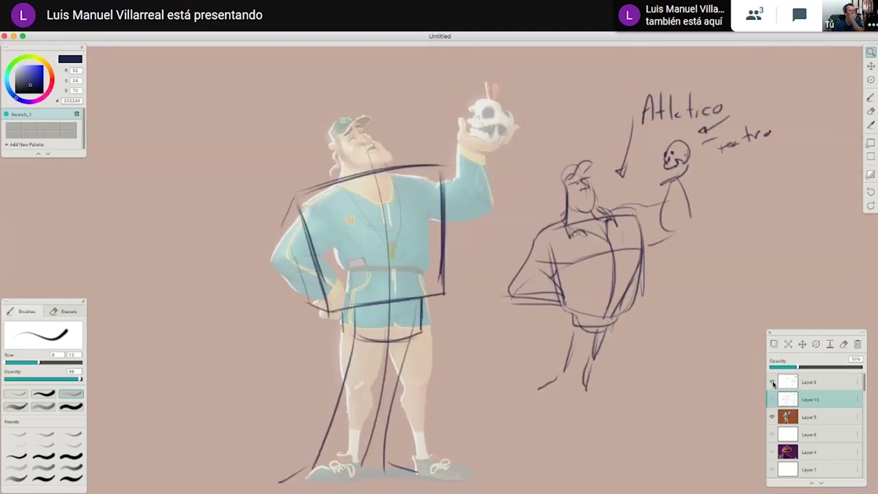
click(773, 384)
Add a new layer and outline a rounded shoulder and upper arm over the painted character's raised arm.
click(774, 344)
drag(548, 164, 468, 191)
click(870, 98)
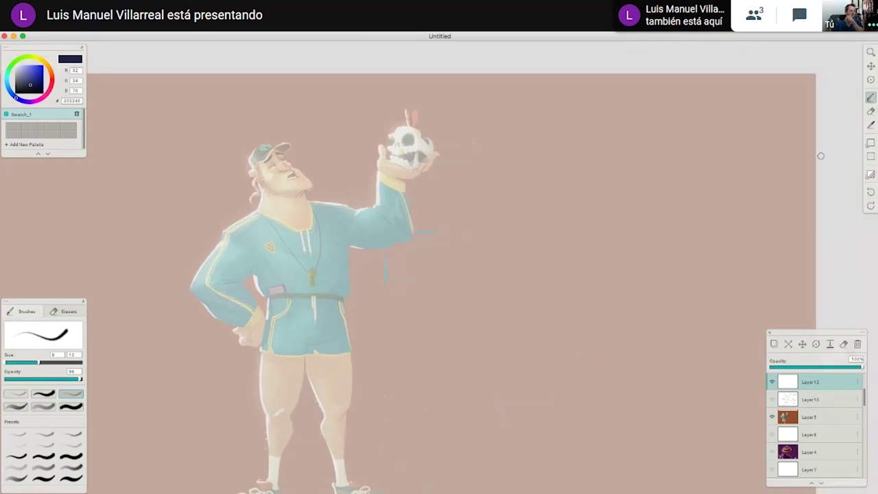
drag(309, 199, 408, 192)
drag(357, 248, 411, 227)
drag(399, 197, 402, 219)
Sketch the outstretched forearm and closed hand beyond the painted skull, with curved contour lines around the elbow.
mouse_move(401, 187)
mouse_down()
mouse_move(397, 227)
mouse_move(413, 177)
mouse_move(454, 131)
mouse_move(462, 144)
mouse_move(443, 145)
mouse_move(454, 161)
mouse_move(444, 172)
mouse_move(464, 150)
mouse_move(470, 161)
mouse_move(450, 152)
mouse_move(468, 164)
mouse_move(459, 167)
mouse_up()
mouse_move(452, 176)
mouse_down()
mouse_move(439, 201)
mouse_move(407, 233)
mouse_up()
mouse_move(419, 166)
mouse_down()
mouse_move(389, 193)
mouse_move(390, 212)
mouse_up()
mouse_move(452, 165)
mouse_down()
mouse_move(437, 207)
mouse_move(405, 236)
mouse_up()
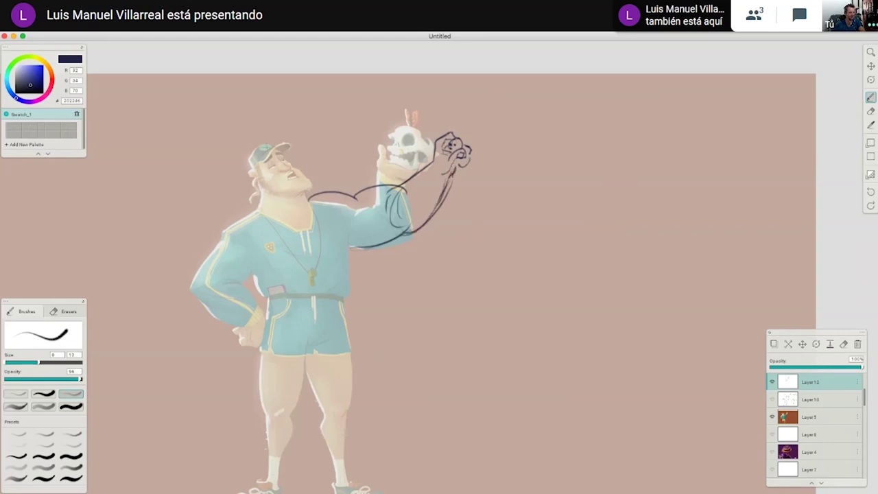
key(super+z)
drag(390, 184, 381, 240)
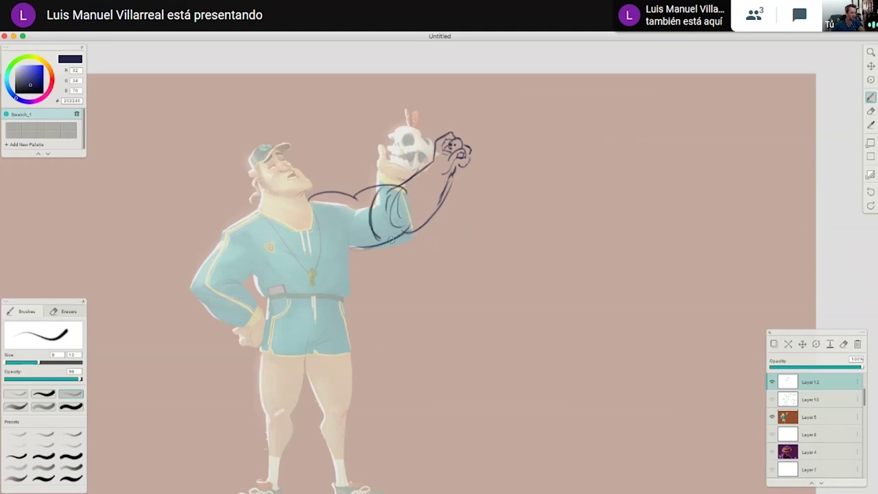
Try curved chest contour lines across the painted character's torso.
mouse_move(299, 216)
mouse_down()
mouse_move(320, 265)
mouse_move(358, 235)
mouse_move(314, 265)
mouse_move(235, 235)
mouse_up()
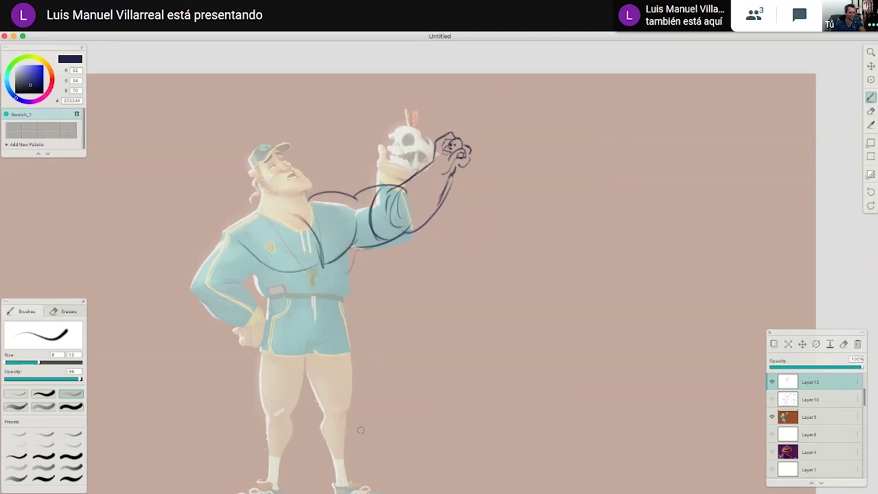
key(super+z)
key(super+z)
key(super+z)
key(super+z)
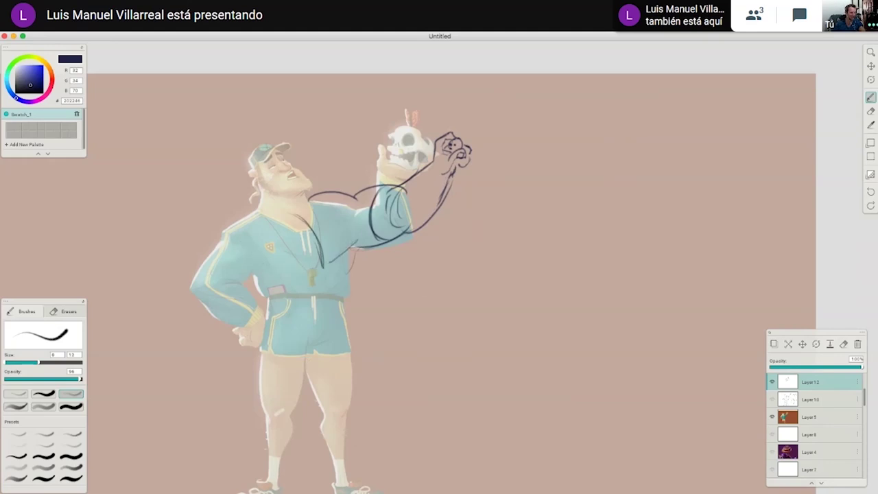
key(super+z)
key(super+z)
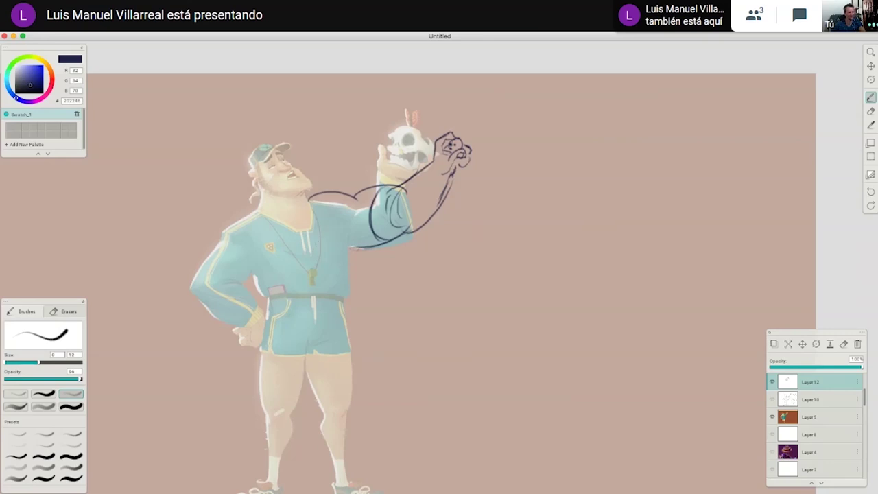
Hide the arm sketch and the painted character, and show the pirate ship drawing on Layer3.
click(772, 382)
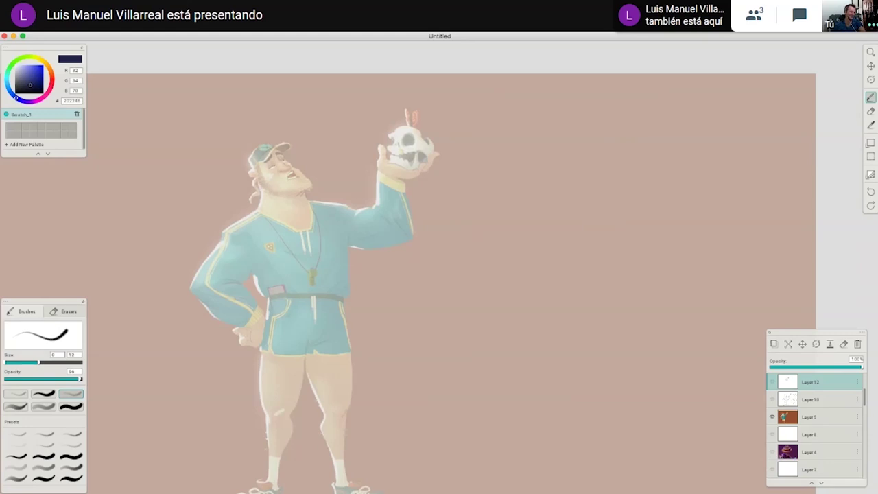
click(773, 417)
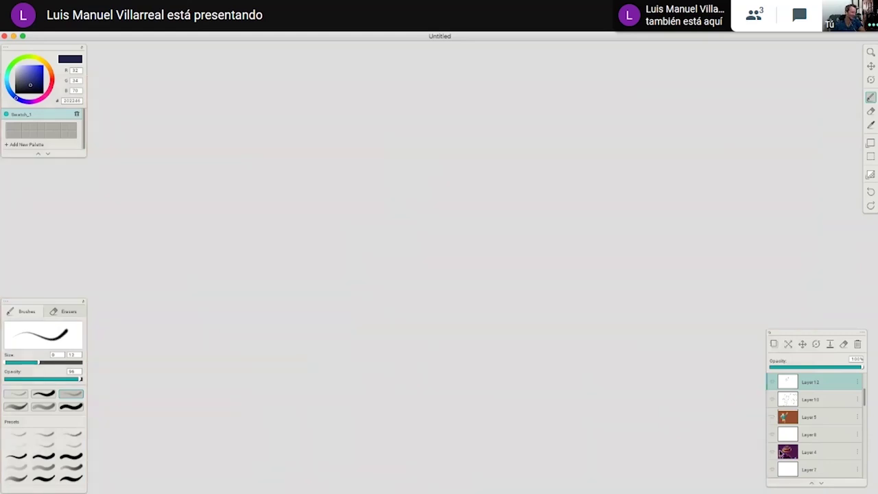
click(773, 417)
scroll(624, 344, up, 2)
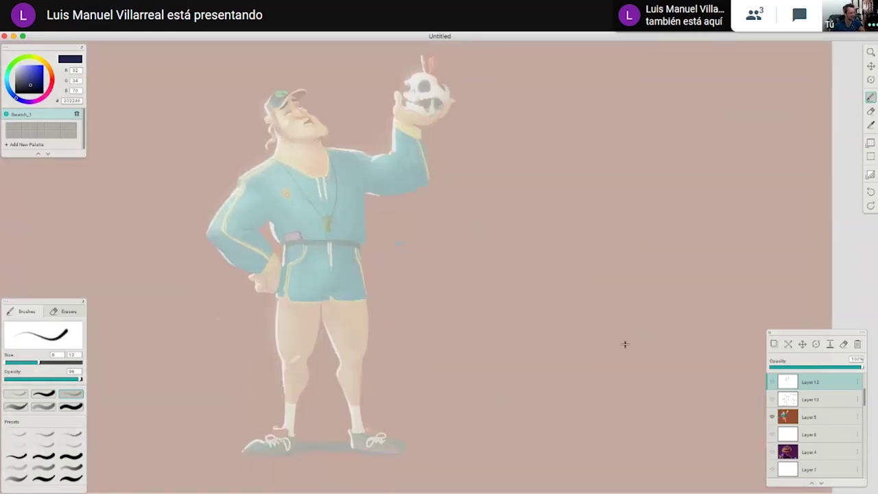
drag(864, 399, 864, 450)
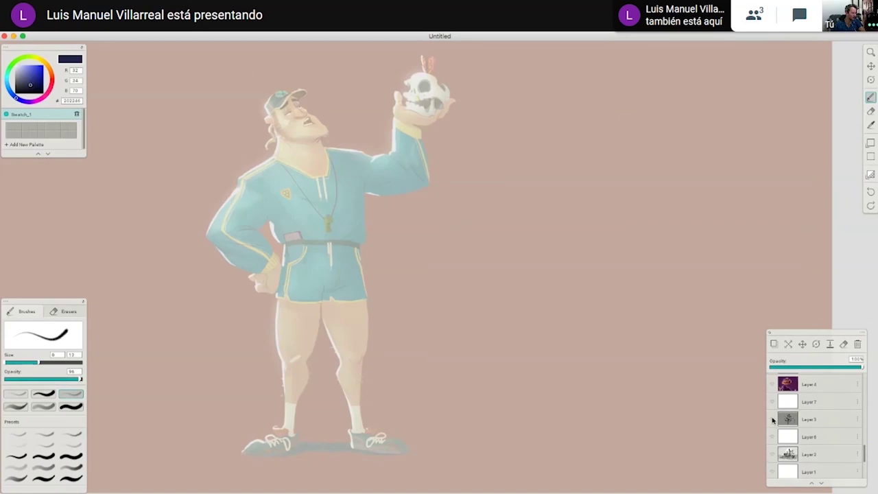
click(772, 419)
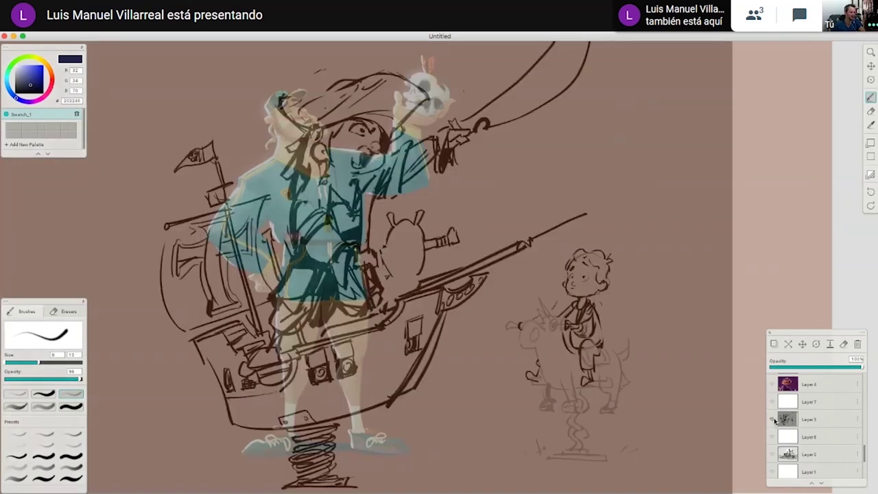
scroll(775, 411, up, 2)
click(774, 390)
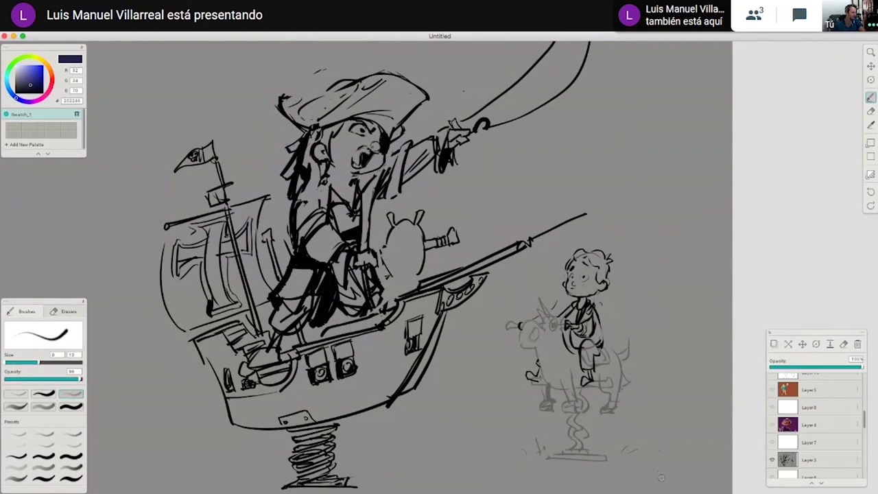
Lower the pirate drawing's layer opacity to about 33% and make Layer7 above it the active layer.
drag(535, 369, 563, 360)
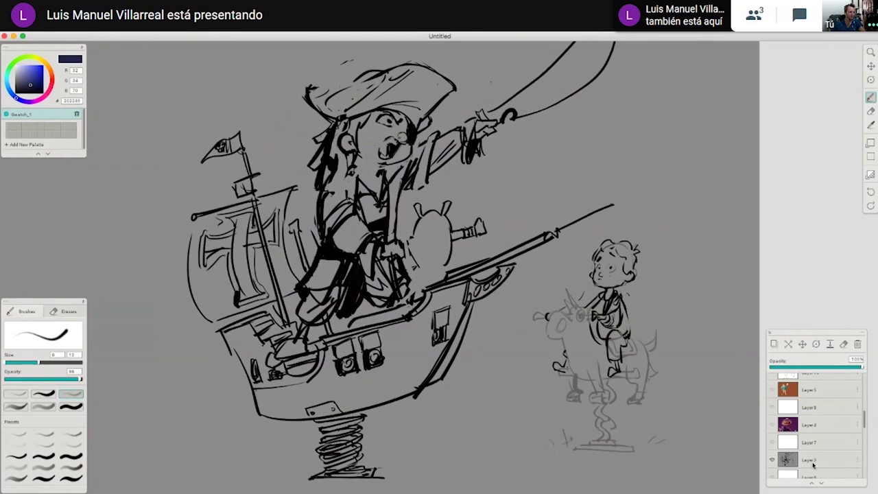
click(814, 465)
click(850, 369)
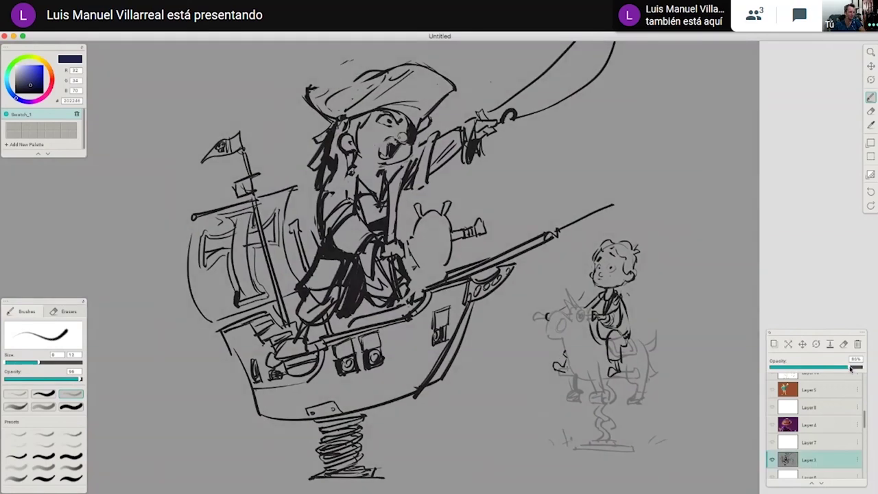
drag(850, 368, 801, 369)
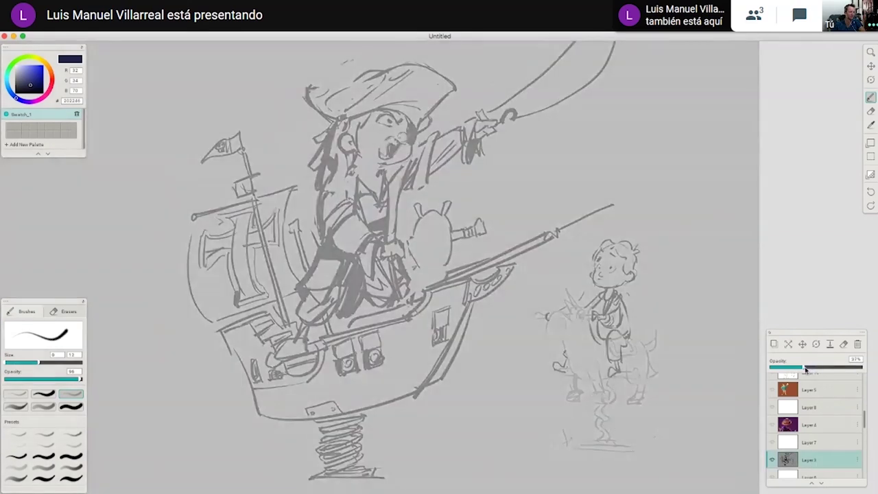
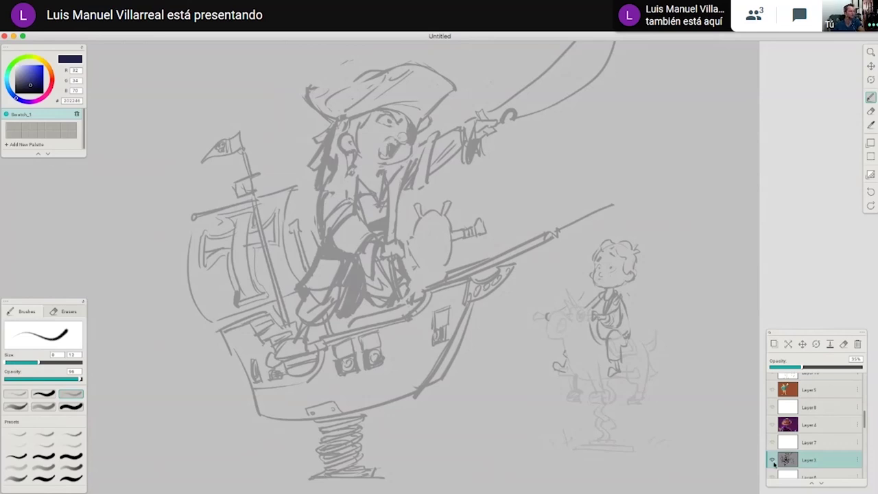
click(826, 444)
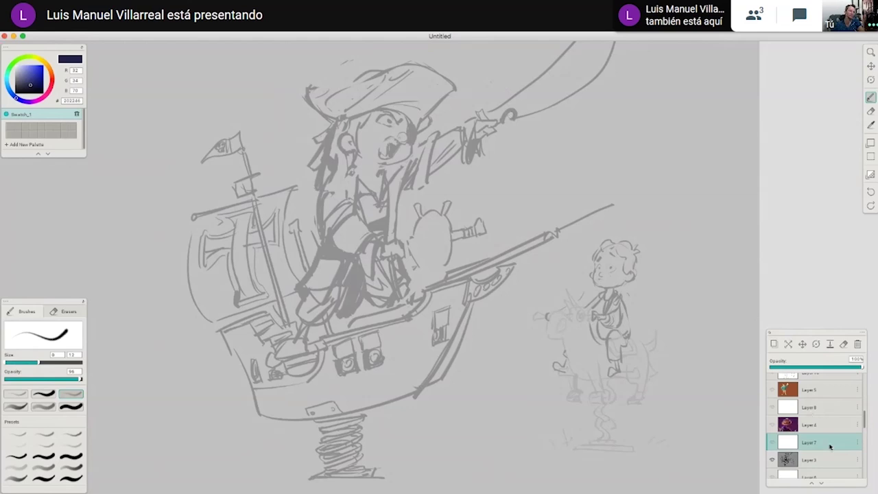
Try sweeping action lines along the pirate's raised arm and sword on Layer7.
drag(396, 171, 588, 66)
key(ctrl+z)
drag(550, 190, 406, 286)
drag(276, 263, 549, 71)
key(ctrl+z)
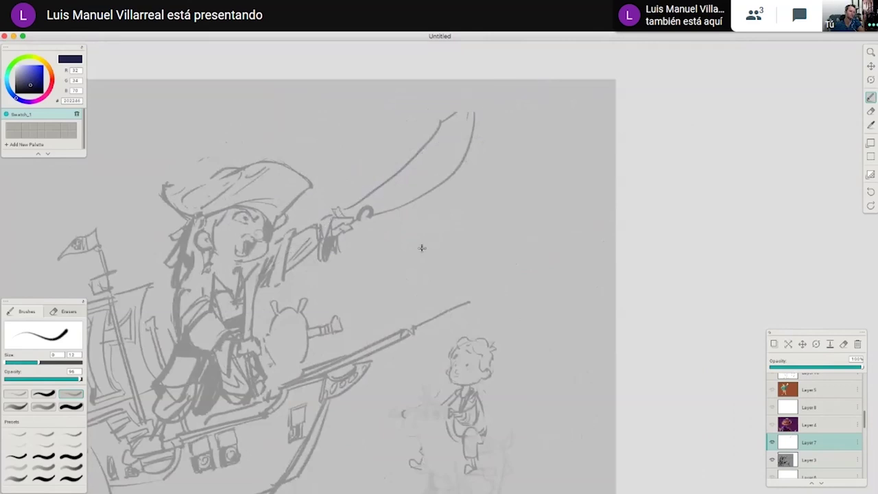
Try a second curved sword blade in the empty area above the small rider.
scroll(422, 248, left, 5)
scroll(422, 247, down, 5)
scroll(395, 292, down, 3)
scroll(395, 292, left, 4)
mouse_move(524, 205)
mouse_down()
mouse_move(690, 188)
mouse_move(593, 221)
mouse_move(664, 186)
mouse_move(641, 216)
mouse_move(554, 242)
mouse_move(516, 223)
mouse_up()
key(super+z)
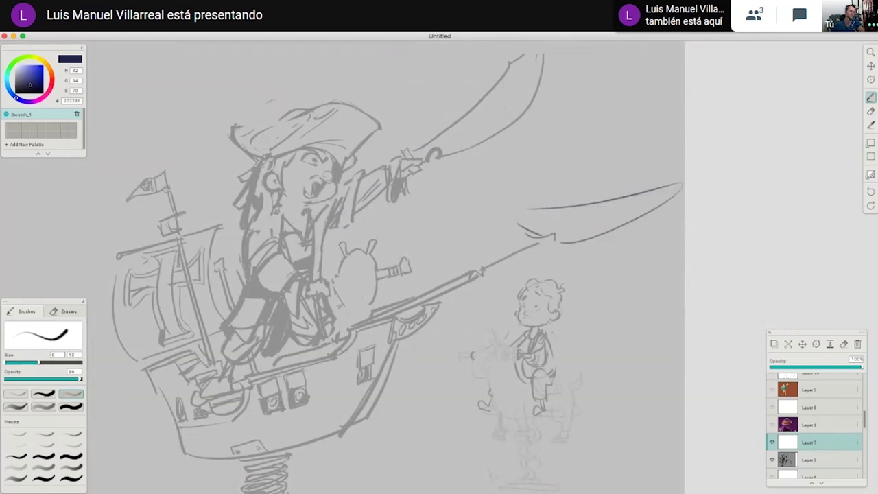
key(super+z)
key(super+z)
key(super+z)
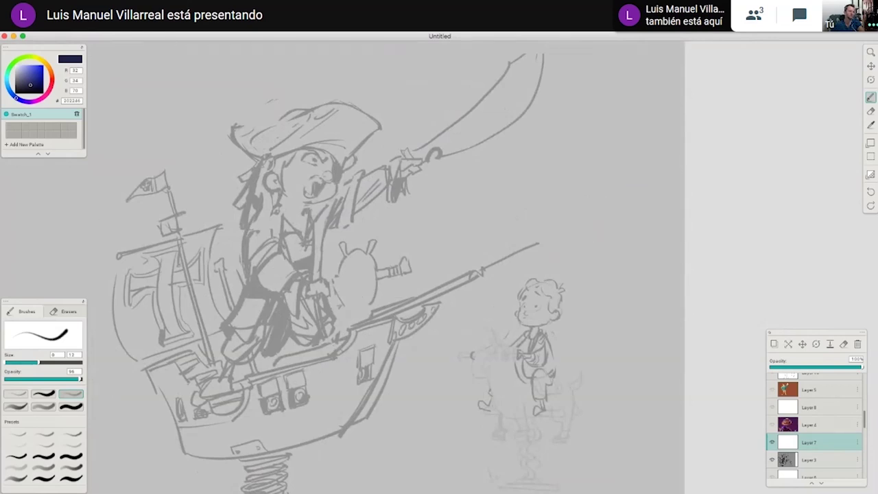
Try a rising stroke through the pirate and a curved arrow sweeping back from the deck across the sail.
drag(418, 363, 472, 356)
drag(327, 319, 478, 101)
key(super+z)
mouse_move(393, 381)
mouse_down()
mouse_move(188, 264)
mouse_move(225, 261)
mouse_up()
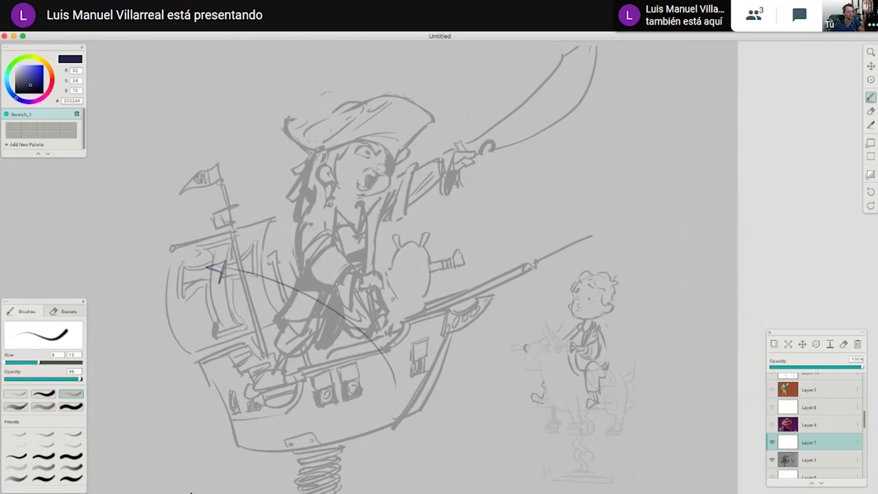
key(super+z)
key(super+z)
scroll(446, 267, down, 2)
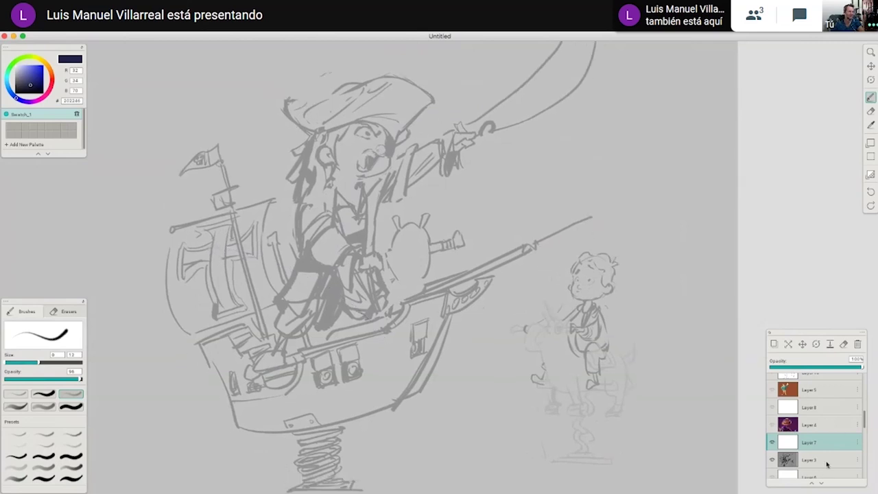
Lower the opacity of the pirate drawing's layer further and make Layer7 active again.
click(826, 464)
drag(798, 367, 792, 367)
click(817, 444)
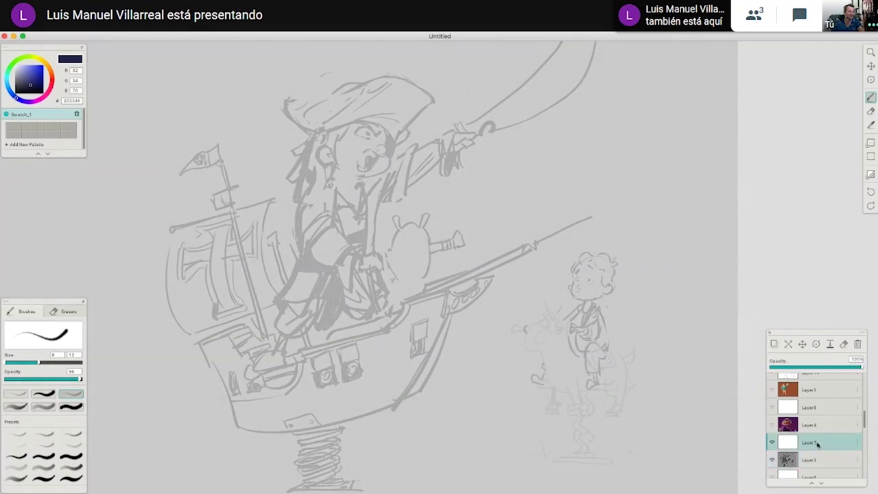
scroll(453, 380, down, 3)
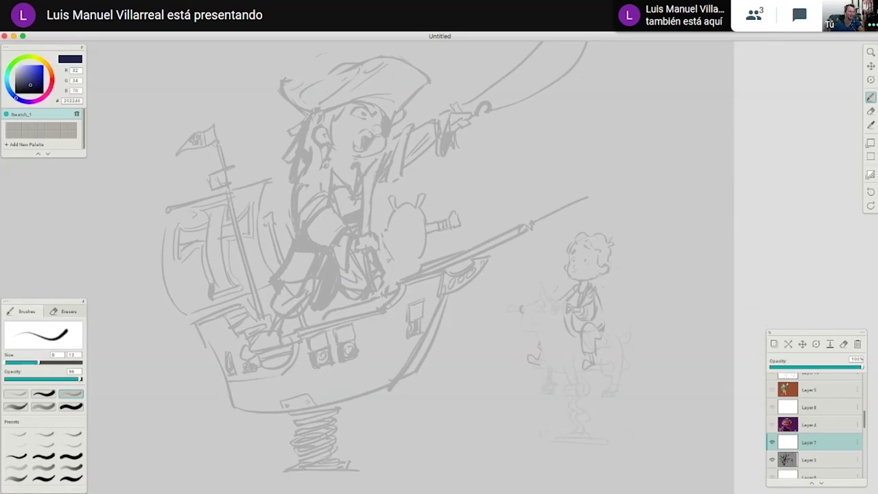
Sketch the stern edge and the dipping deck curve of a new level ship over the faded hull.
drag(498, 377, 549, 396)
drag(460, 381, 527, 355)
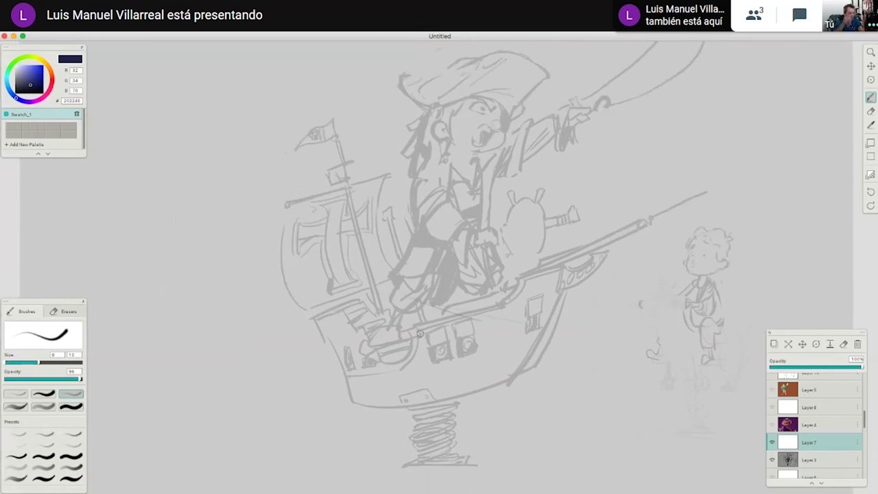
drag(325, 280, 336, 369)
drag(333, 320, 336, 365)
mouse_move(321, 266)
mouse_down()
mouse_move(406, 263)
mouse_move(428, 288)
mouse_up()
drag(392, 256, 425, 268)
mouse_move(343, 269)
mouse_down()
mouse_move(424, 327)
mouse_move(513, 345)
mouse_up()
Draw the bow's rail lines and extend them into a long horizontal bowsprit reaching the small rider.
mouse_move(395, 313)
mouse_down()
mouse_move(456, 345)
mouse_move(592, 331)
mouse_up()
drag(444, 297, 631, 322)
mouse_move(615, 325)
mouse_down()
mouse_move(741, 323)
mouse_move(632, 332)
mouse_up()
drag(740, 325, 600, 330)
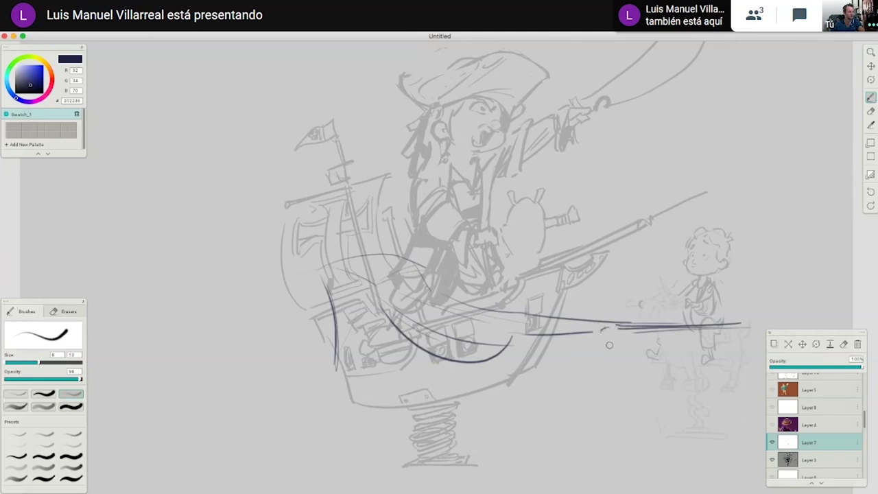
Draw the slanting bow edge and the rounded underside of the new hull.
drag(609, 332, 559, 397)
mouse_move(595, 364)
mouse_down()
mouse_move(539, 404)
mouse_move(406, 412)
mouse_up()
drag(331, 358, 432, 428)
Block in the raised box-shaped stern deck and reinforce the deck rail running toward the bow.
drag(330, 289, 359, 304)
mouse_move(319, 268)
mouse_down()
mouse_move(321, 294)
mouse_move(378, 288)
mouse_move(376, 312)
mouse_up()
mouse_move(375, 281)
mouse_down()
mouse_move(423, 270)
mouse_move(432, 280)
mouse_up()
drag(382, 310, 434, 280)
drag(330, 260, 386, 251)
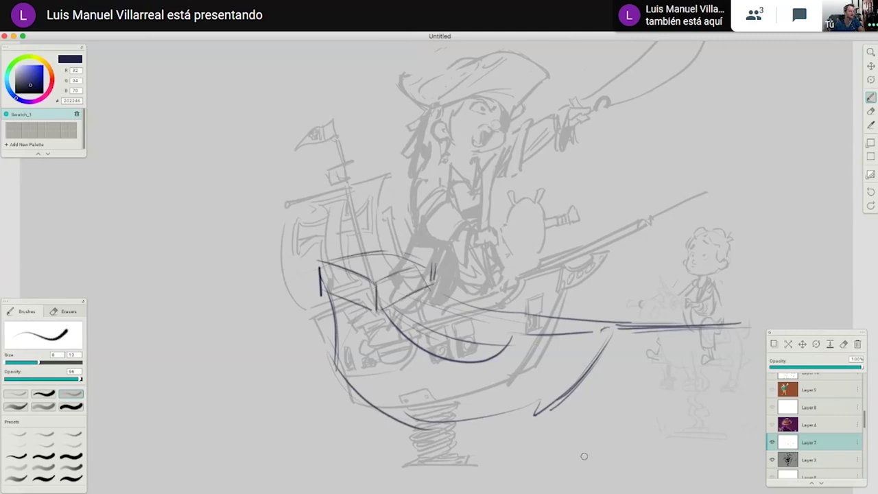
mouse_move(433, 285)
mouse_down()
mouse_move(431, 304)
mouse_move(612, 321)
mouse_up()
drag(535, 313, 603, 320)
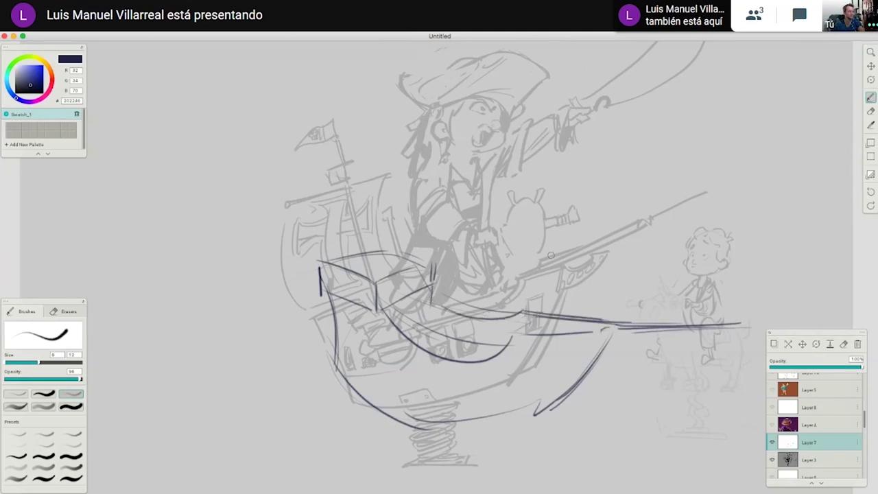
Draw a narrow tilted ellipse for the ship's wheel standing on the deck near the bow.
mouse_move(531, 313)
mouse_down()
mouse_move(568, 251)
mouse_move(543, 259)
mouse_up()
key(super+z)
mouse_move(534, 312)
mouse_down()
mouse_move(531, 280)
mouse_move(533, 333)
mouse_up()
scroll(583, 395, left, 2)
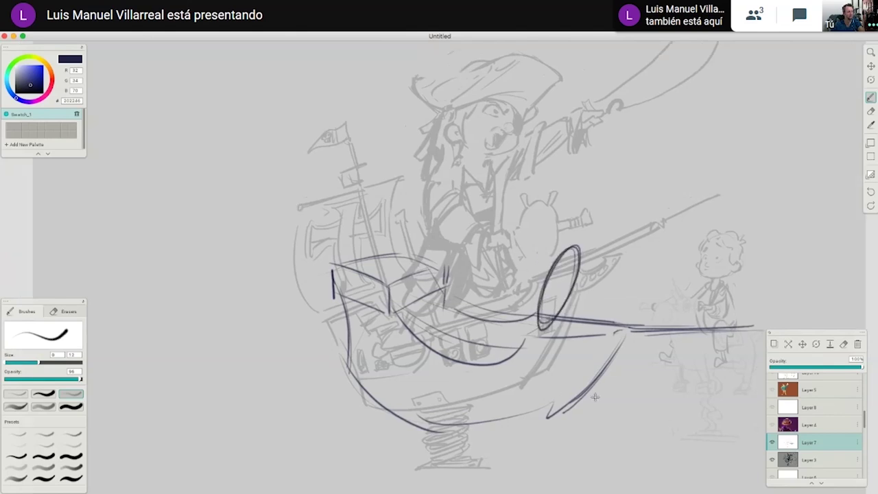
scroll(594, 396, left, 3)
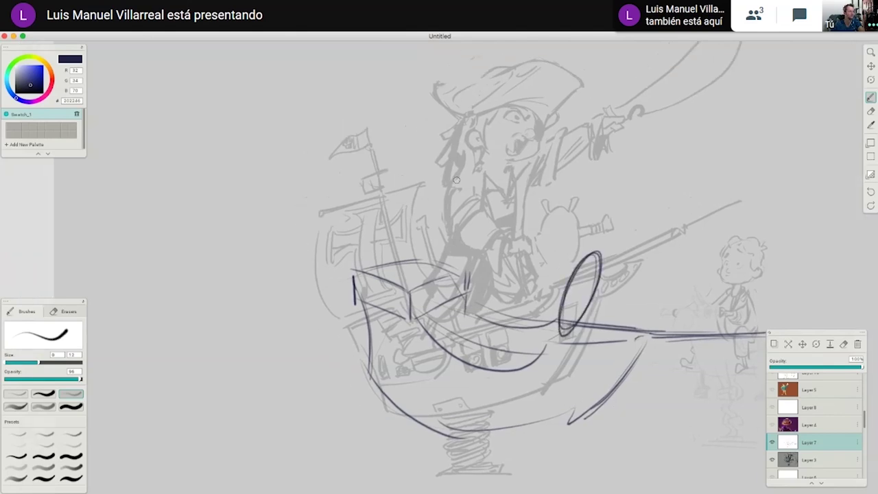
Try a slanted mast rising from the middle of the new deck through the pirate's body.
mouse_move(437, 308)
mouse_down()
mouse_move(461, 147)
mouse_move(454, 165)
mouse_up()
key(super+z)
key(super+z)
key(super+z)
drag(461, 153, 435, 309)
drag(467, 155, 434, 321)
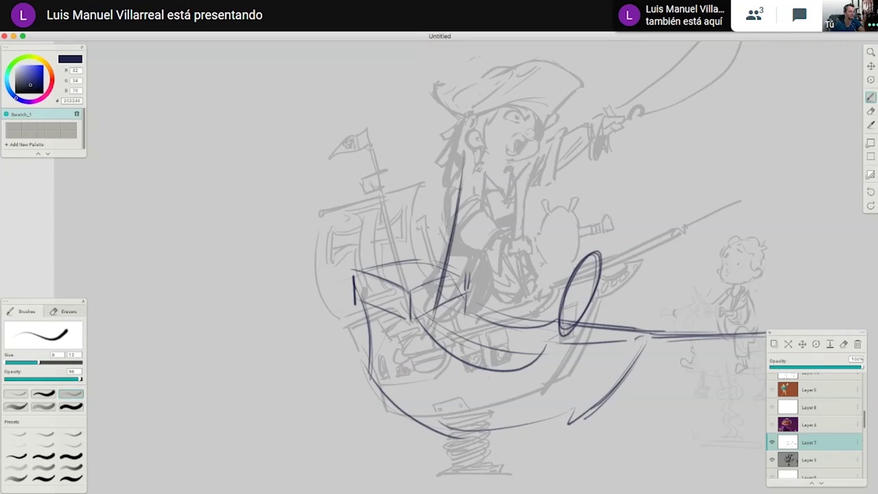
Try a small sail with curved sides and a top spar beside the mast, over the old sail.
mouse_move(333, 209)
mouse_down()
mouse_move(310, 284)
mouse_move(353, 329)
mouse_up()
drag(416, 185, 431, 281)
drag(319, 217, 420, 185)
mouse_move(784, 241)
mouse_down()
mouse_move(384, 248)
mouse_move(377, 261)
mouse_up()
key(super+z)
key(super+z)
key(super+z)
key(super+z)
key(super+z)
Scribble the coiled spring base beneath the new hull.
drag(526, 441, 575, 376)
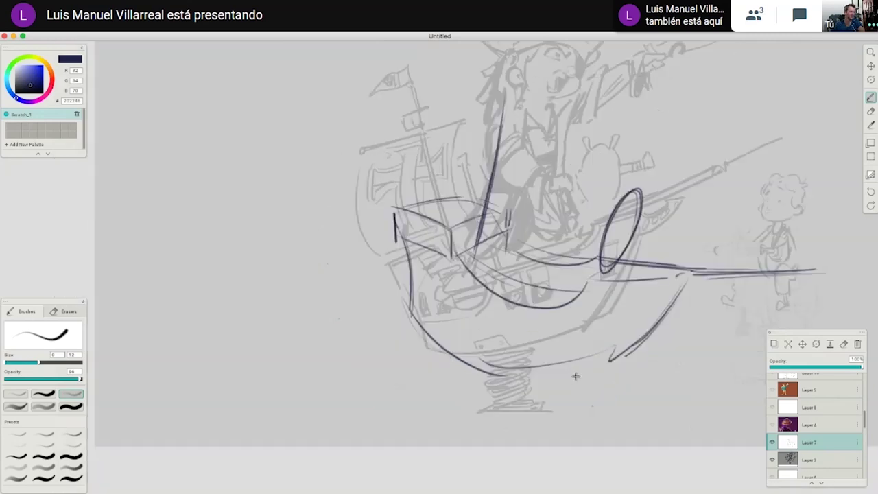
mouse_move(482, 372)
mouse_down()
mouse_move(525, 393)
mouse_move(485, 397)
mouse_move(515, 411)
mouse_move(482, 410)
mouse_up()
drag(525, 391, 533, 409)
Try a large rounded sail covering the area between the pirate's body and the bow.
mouse_move(617, 349)
mouse_down()
mouse_move(606, 408)
mouse_move(577, 448)
mouse_up()
drag(523, 155, 498, 341)
drag(516, 147, 485, 348)
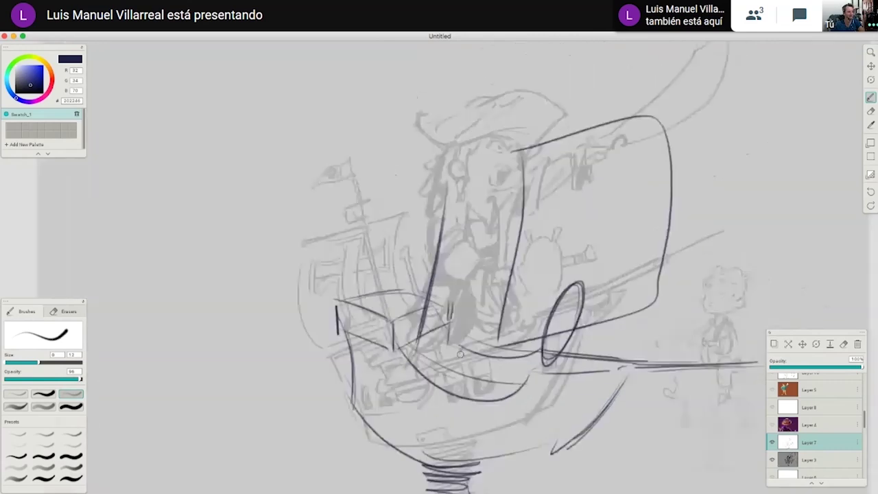
key(super+z)
key(super+z)
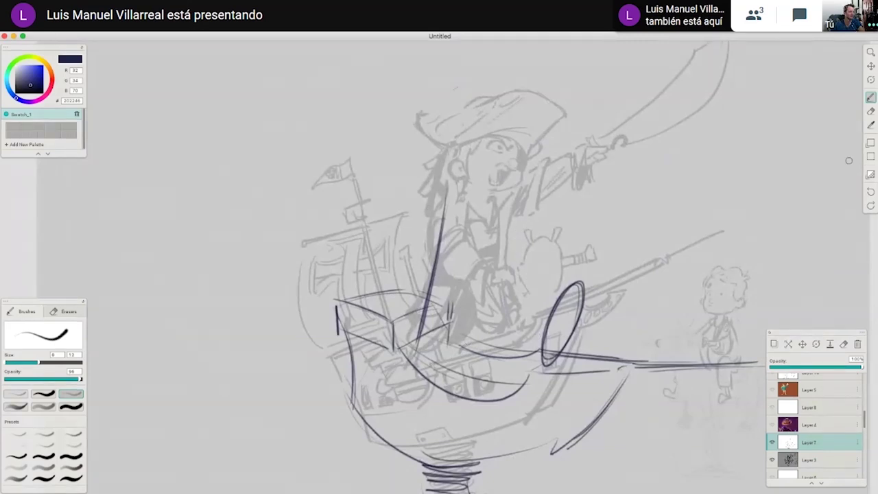
Erase the slanted mast and redraw it closer to the stern, rising to the pirate's hat brim.
key(e)
mouse_move(440, 259)
mouse_down()
mouse_move(445, 188)
mouse_move(431, 285)
mouse_up()
click(425, 302)
drag(424, 317, 417, 328)
key(b)
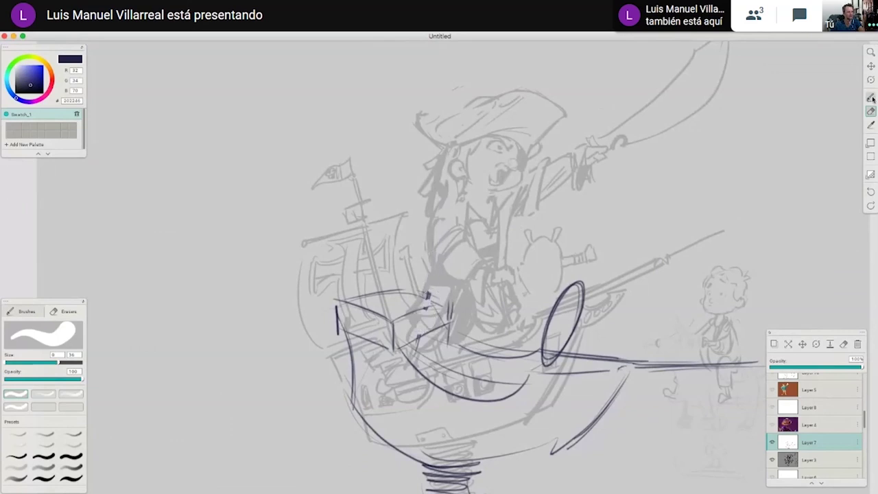
drag(412, 225, 402, 288)
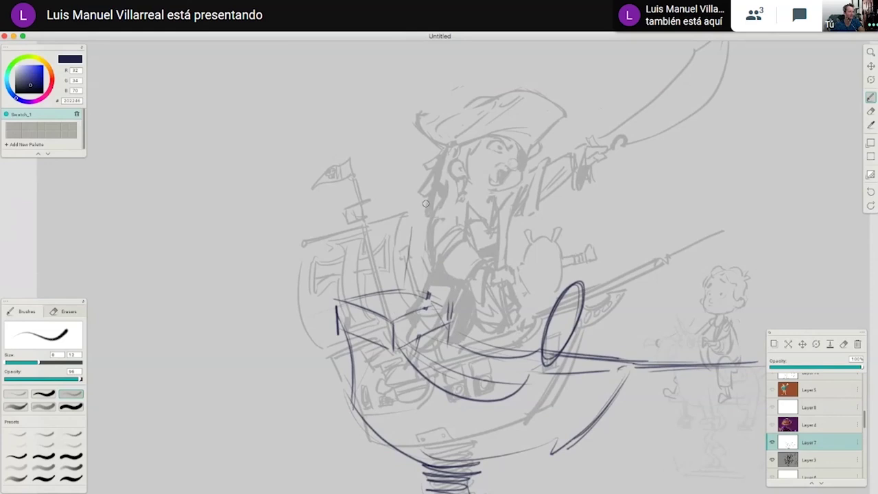
drag(422, 195, 401, 303)
drag(436, 129, 405, 292)
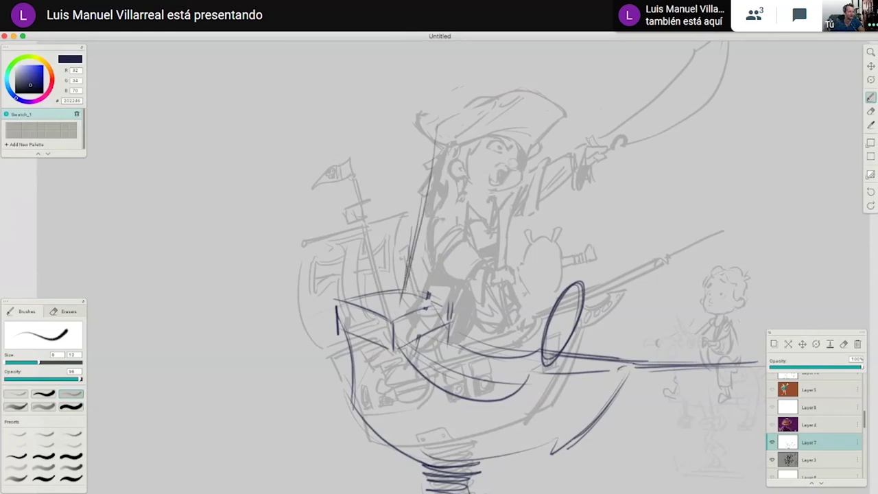
drag(437, 136, 396, 313)
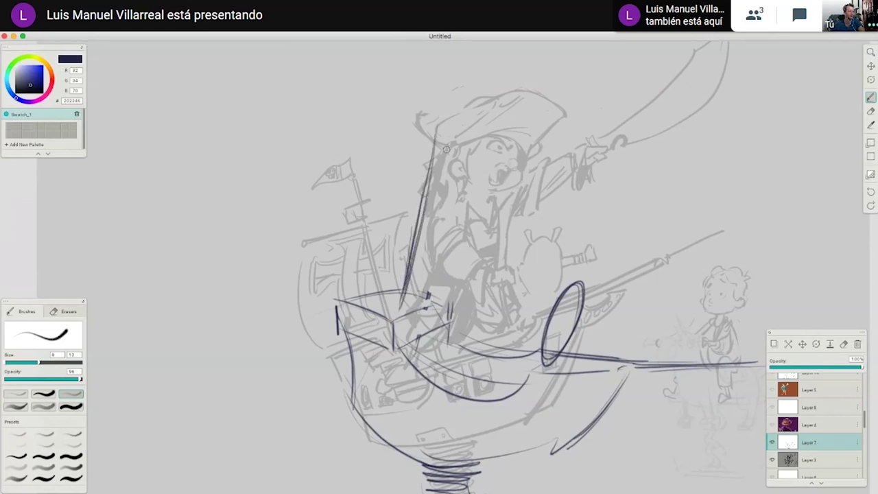
Outline a large sail with curved sides around the mast and block in the bar shapes across its front half.
mouse_move(363, 152)
mouse_down()
mouse_move(501, 159)
mouse_move(429, 312)
mouse_up()
mouse_move(369, 171)
mouse_down()
mouse_move(343, 289)
mouse_move(335, 283)
mouse_move(464, 303)
mouse_up()
drag(375, 309, 427, 301)
drag(468, 175, 458, 219)
mouse_move(413, 247)
mouse_down()
mouse_move(432, 285)
mouse_move(458, 281)
mouse_up()
drag(472, 242, 487, 236)
mouse_move(470, 178)
mouse_down()
mouse_move(478, 214)
mouse_move(497, 215)
mouse_up()
Add the yard across the sail's top, a crow's nest with a flag above, and darker lower sail edges.
drag(370, 155, 473, 147)
drag(345, 160, 506, 147)
drag(442, 101, 429, 129)
drag(455, 107, 453, 126)
mouse_move(445, 84)
mouse_down()
mouse_move(443, 104)
mouse_move(468, 77)
mouse_move(445, 88)
mouse_up()
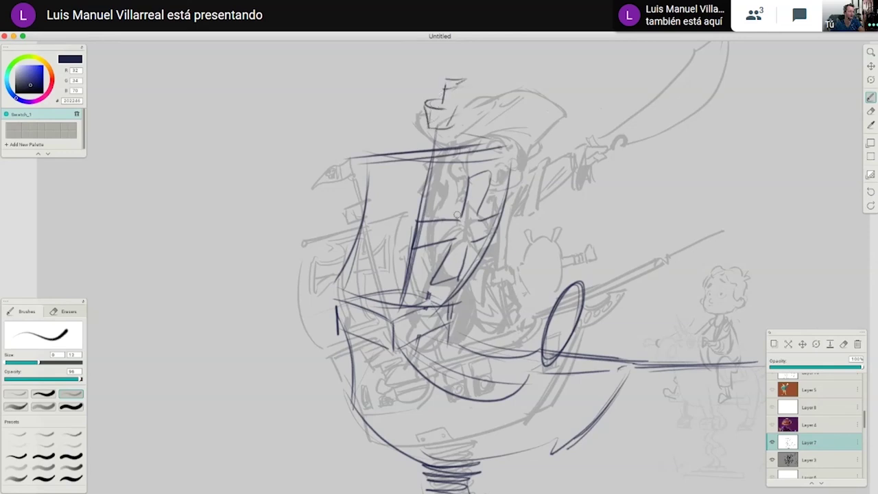
mouse_move(363, 207)
mouse_down()
mouse_move(337, 268)
mouse_move(405, 303)
mouse_up()
drag(326, 295, 346, 292)
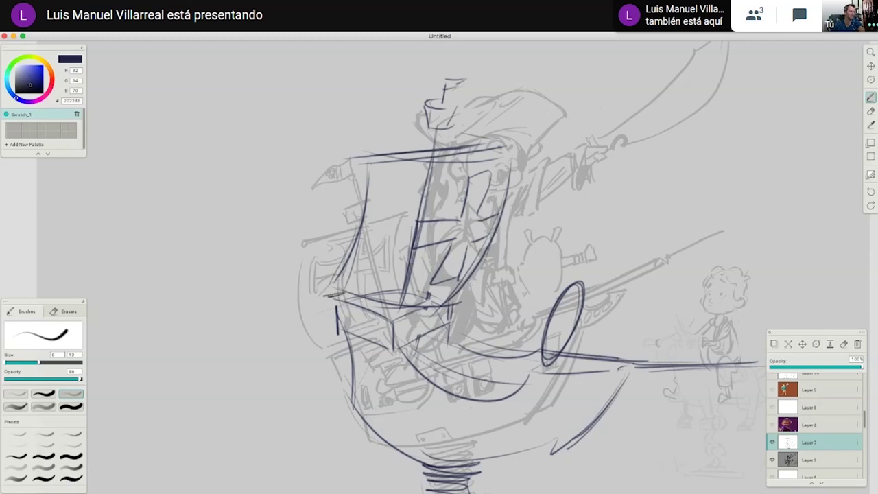
Add an empty layer above Layer7 and fade the pirate drawing's layer further.
mouse_move(614, 349)
mouse_down()
mouse_move(656, 349)
mouse_move(577, 310)
mouse_up()
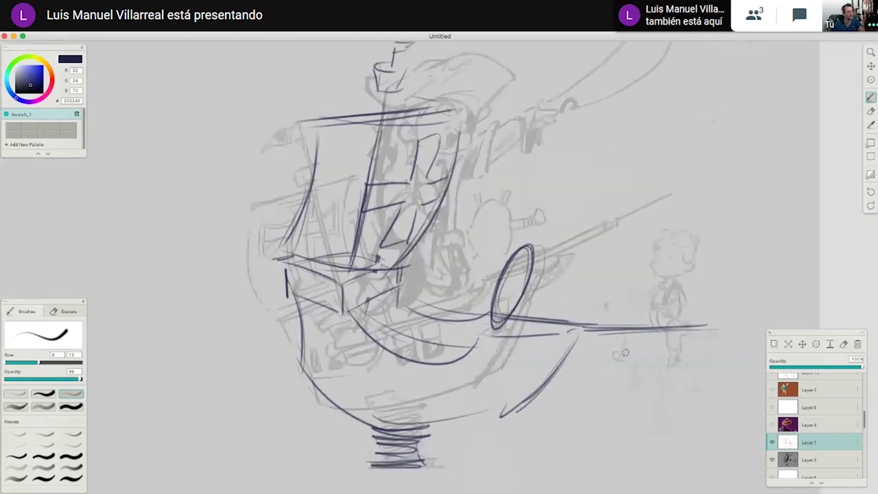
click(773, 343)
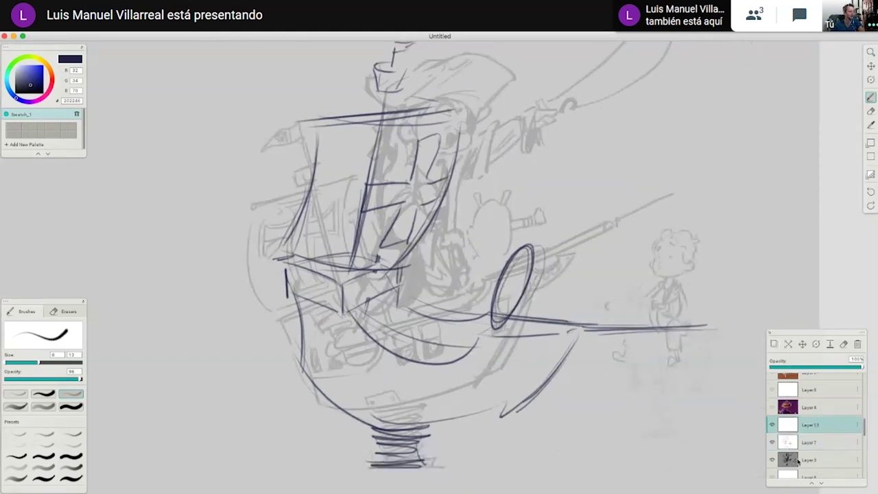
click(820, 460)
click(788, 368)
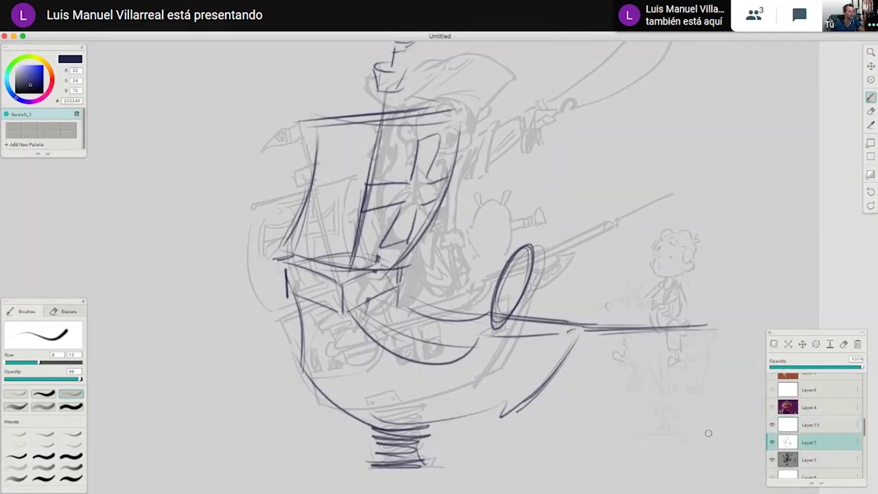
Try a round head for the pirate in dark blue, in the empty area above the bow.
drag(524, 335, 475, 332)
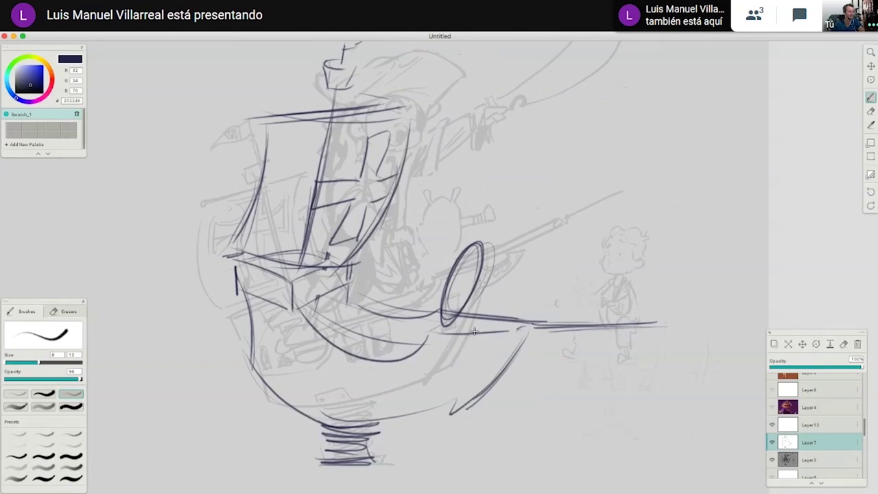
scroll(474, 331, right, 3)
mouse_move(433, 146)
mouse_down()
mouse_move(497, 141)
mouse_move(479, 127)
mouse_move(434, 136)
mouse_move(494, 137)
mouse_move(502, 163)
mouse_move(493, 145)
mouse_move(461, 201)
mouse_up()
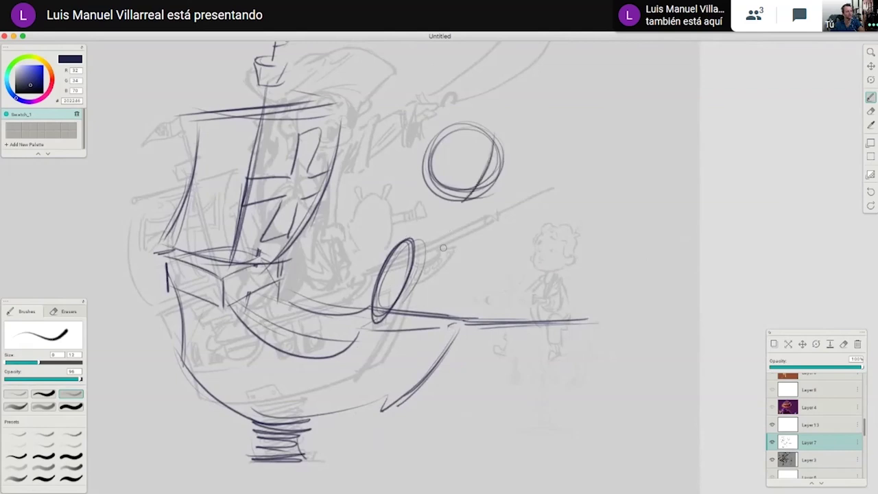
key(super+z)
key(super+z)
Switch the brush colour to crimson A8183A and sketch a round head with a shoulder and an arm gripping the wheel.
click(51, 85)
click(39, 74)
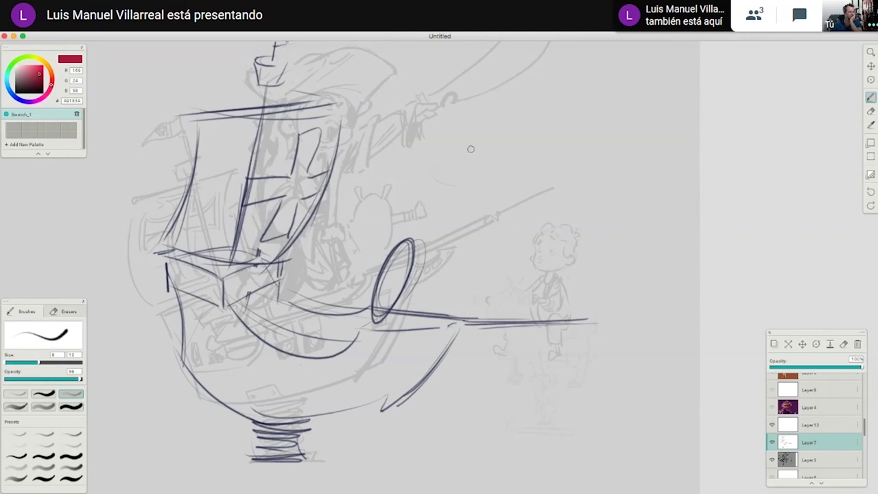
mouse_move(421, 163)
mouse_down()
mouse_move(474, 187)
mouse_move(447, 190)
mouse_up()
drag(423, 163, 447, 190)
drag(416, 185, 376, 212)
mouse_move(409, 192)
mouse_down()
mouse_move(376, 212)
mouse_move(411, 186)
mouse_move(381, 236)
mouse_move(390, 210)
mouse_move(416, 233)
mouse_move(396, 248)
mouse_move(383, 241)
mouse_up()
drag(403, 214, 340, 273)
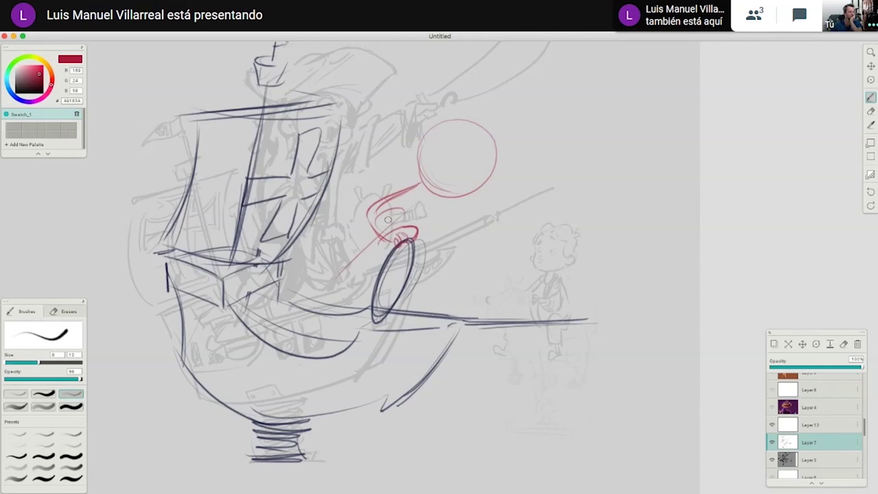
Draw the far arm stretched horizontally forward from the head, with a hanging cuff and a curved sword.
mouse_move(491, 184)
mouse_down()
mouse_move(612, 174)
mouse_move(574, 218)
mouse_up()
drag(586, 178, 565, 219)
mouse_move(599, 172)
mouse_down()
mouse_move(609, 189)
mouse_move(585, 194)
mouse_up()
drag(643, 199, 567, 212)
mouse_move(538, 187)
mouse_down()
mouse_move(666, 173)
mouse_move(660, 190)
mouse_move(554, 203)
mouse_up()
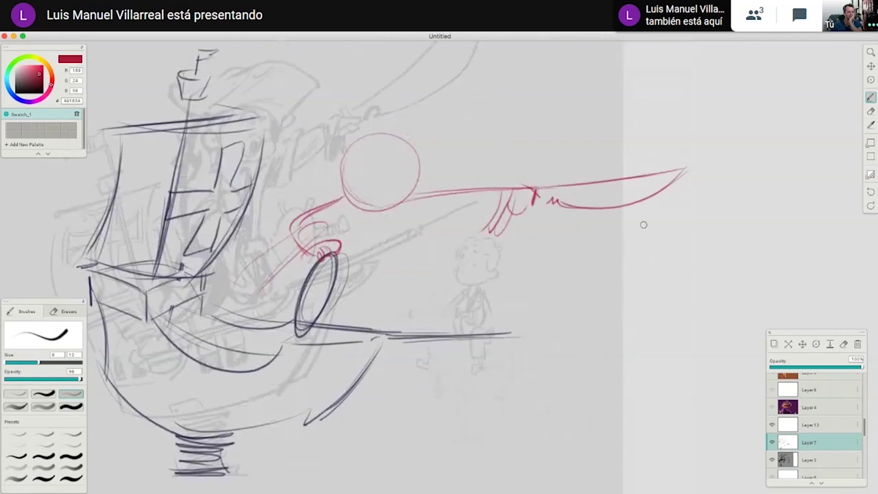
Sketch the leaning torso's lower contour, the chest line and a bent leg planted behind the wheel.
scroll(608, 303, left, 5)
drag(420, 267, 370, 295)
mouse_move(404, 212)
mouse_down()
mouse_move(344, 267)
mouse_move(401, 276)
mouse_up()
mouse_move(450, 263)
mouse_down()
mouse_move(465, 300)
mouse_move(467, 263)
mouse_move(459, 302)
mouse_move(427, 324)
mouse_move(467, 321)
mouse_up()
mouse_move(468, 233)
mouse_down()
mouse_move(563, 188)
mouse_move(631, 182)
mouse_up()
key(ctrl+z)
key(ctrl+z)
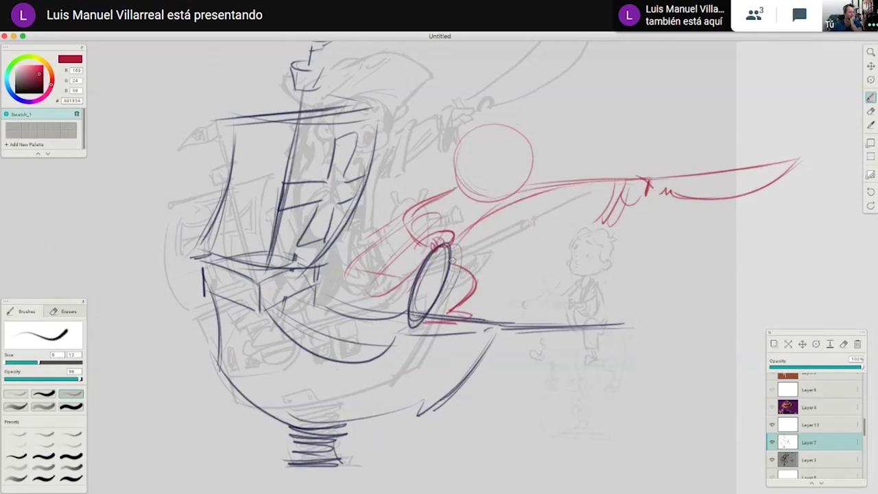
Draw the underside of the outstretched arm from the wheel to the cuff and reinforce the shoulder and sword lines.
mouse_move(456, 245)
mouse_down()
mouse_move(548, 207)
mouse_move(593, 202)
mouse_up()
drag(488, 220, 591, 208)
mouse_move(452, 247)
mouse_down()
mouse_move(481, 230)
mouse_move(603, 208)
mouse_up()
drag(387, 227, 507, 185)
drag(597, 183, 806, 159)
Add curved facial guidelines across the crimson head circle.
drag(689, 234, 691, 249)
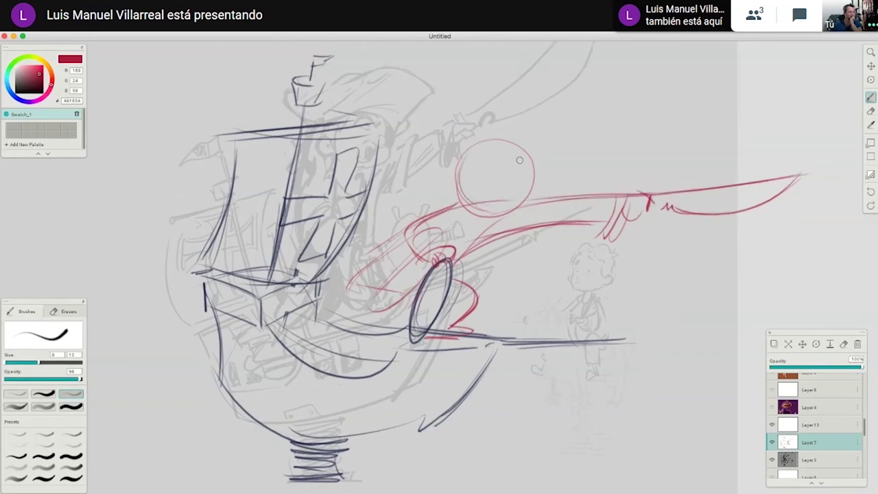
mouse_move(505, 204)
mouse_down()
mouse_move(521, 155)
mouse_move(480, 218)
mouse_up()
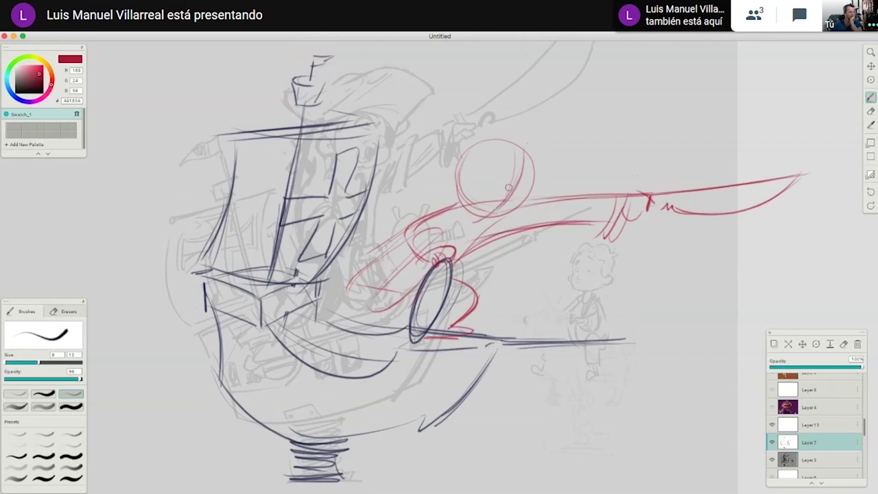
drag(478, 170, 482, 186)
mouse_move(463, 173)
mouse_down()
mouse_move(482, 185)
mouse_move(515, 163)
mouse_move(545, 172)
mouse_up()
Sketch the upturned brim of a wide pirate hat around the top of the crimson head.
scroll(457, 176, up, 1)
mouse_move(461, 182)
mouse_down()
mouse_move(446, 148)
mouse_move(551, 115)
mouse_up()
mouse_move(495, 141)
mouse_down()
mouse_move(589, 122)
mouse_move(577, 176)
mouse_move(543, 192)
mouse_up()
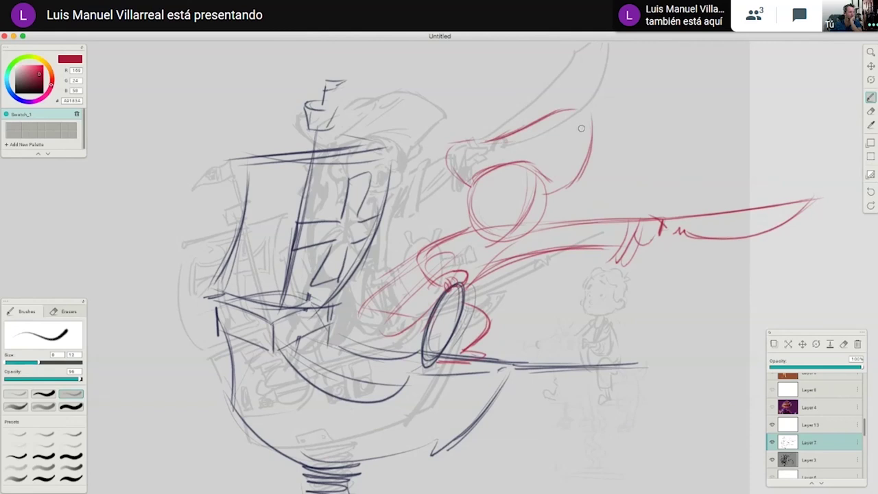
Sketch a circle-and-crossbones emblem on the pirate's hat, and rough in the mouth, brow, nose and ear.
mouse_move(570, 125)
mouse_down()
mouse_move(566, 162)
mouse_move(557, 145)
mouse_move(548, 155)
mouse_move(583, 150)
mouse_up()
mouse_move(502, 210)
mouse_down()
mouse_move(482, 226)
mouse_move(512, 237)
mouse_move(516, 224)
mouse_move(494, 237)
mouse_move(488, 229)
mouse_move(517, 216)
mouse_up()
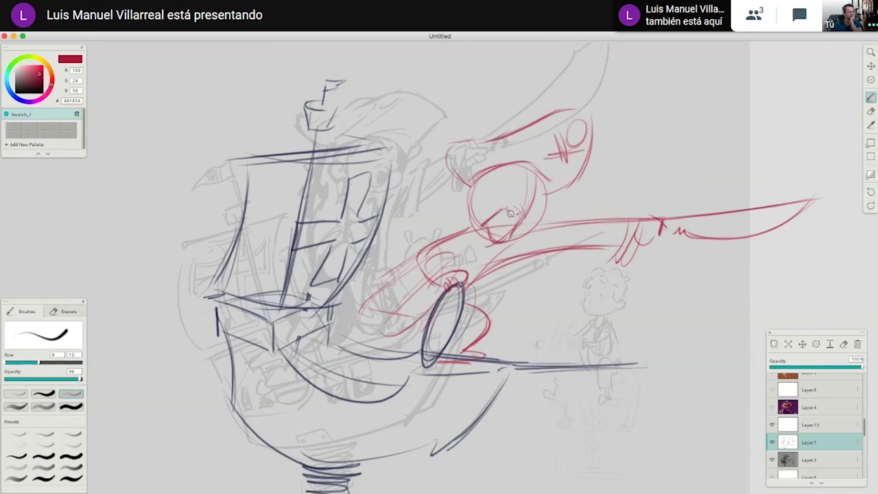
drag(507, 170, 525, 168)
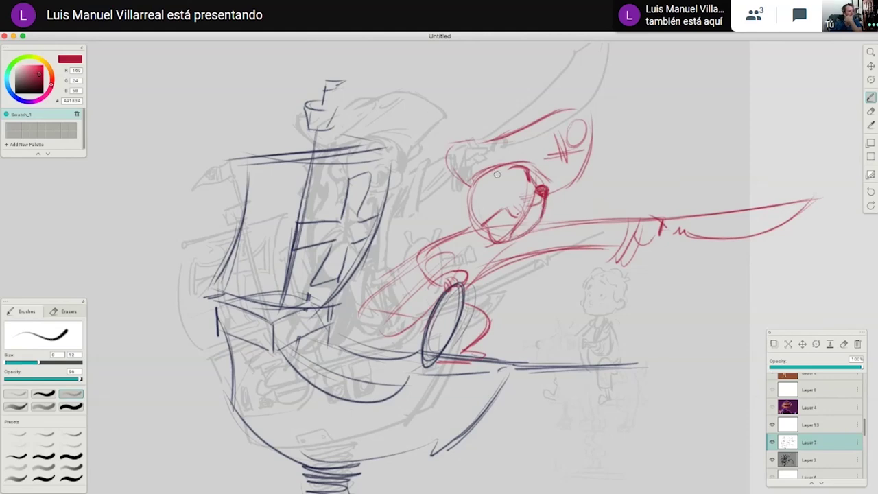
drag(459, 197, 469, 206)
Draw the tongue and shading inside the pirate's open mouth, and add the eye beside the nose.
scroll(533, 308, left, 4)
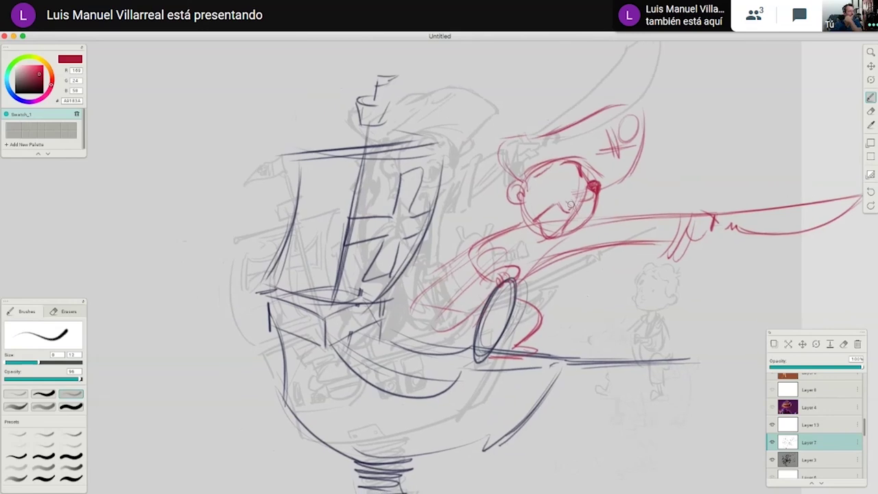
mouse_move(570, 204)
mouse_down()
mouse_move(540, 216)
mouse_move(551, 235)
mouse_move(554, 212)
mouse_move(575, 210)
mouse_move(555, 222)
mouse_move(557, 233)
mouse_up()
scroll(611, 289, up, 2)
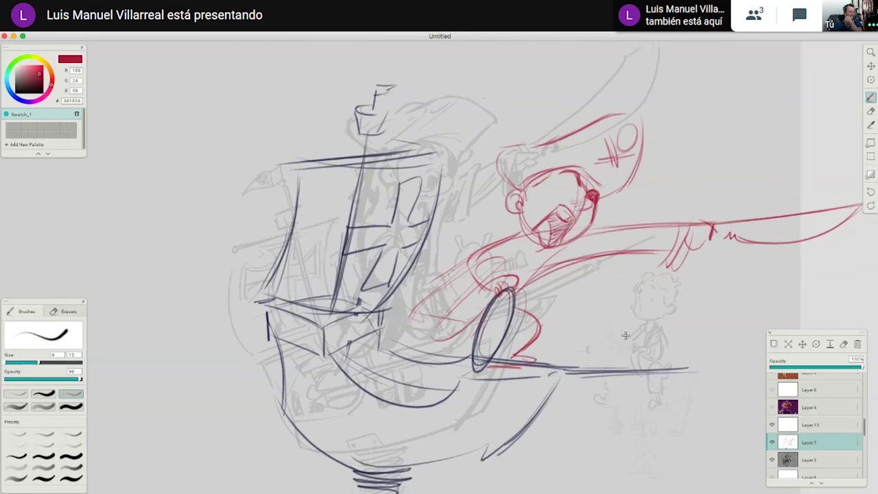
scroll(625, 336, up, 1)
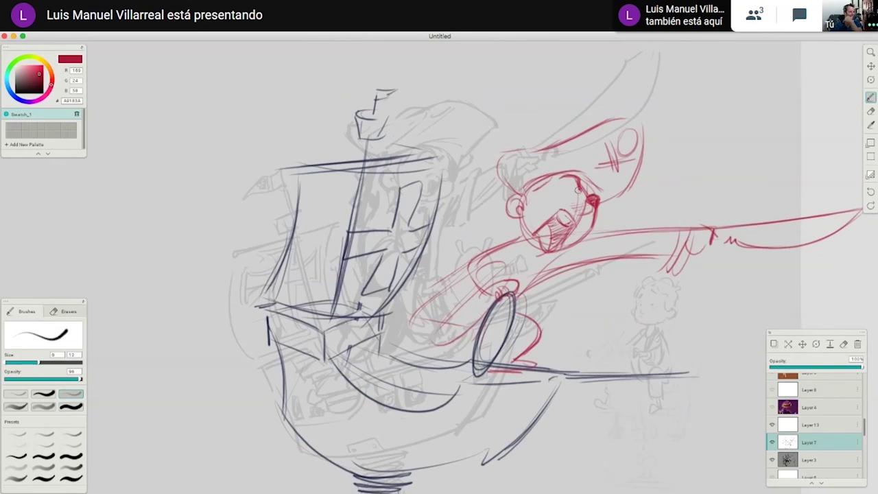
mouse_move(565, 190)
mouse_down()
mouse_move(575, 185)
mouse_move(581, 196)
mouse_up()
Sketch loose locks of hair behind the pirate's ear, undoing the first attempt.
mouse_move(552, 173)
mouse_down()
mouse_move(526, 195)
mouse_move(470, 209)
mouse_move(484, 214)
mouse_move(482, 230)
mouse_up()
key(super+z)
key(super+z)
drag(509, 201, 483, 232)
drag(504, 211, 508, 234)
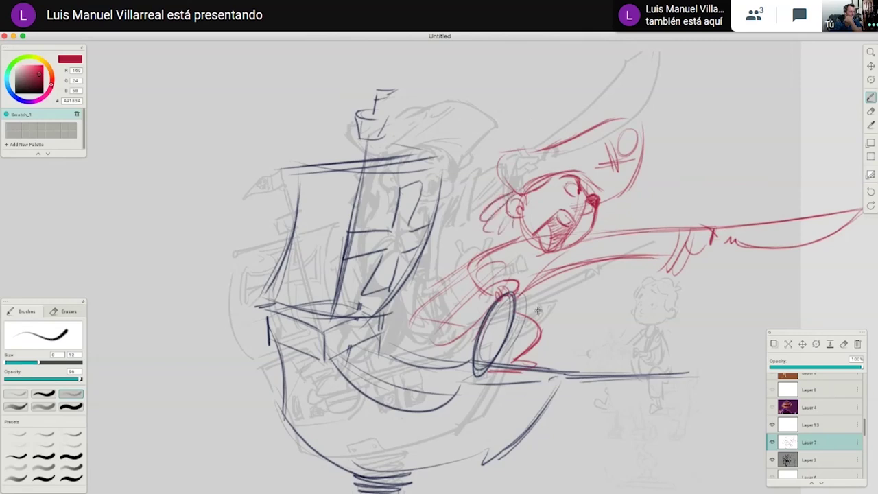
Sketch the hair ends and coat collar around the pirate's neck, and reinforce the lines of the front leg.
drag(548, 289, 588, 256)
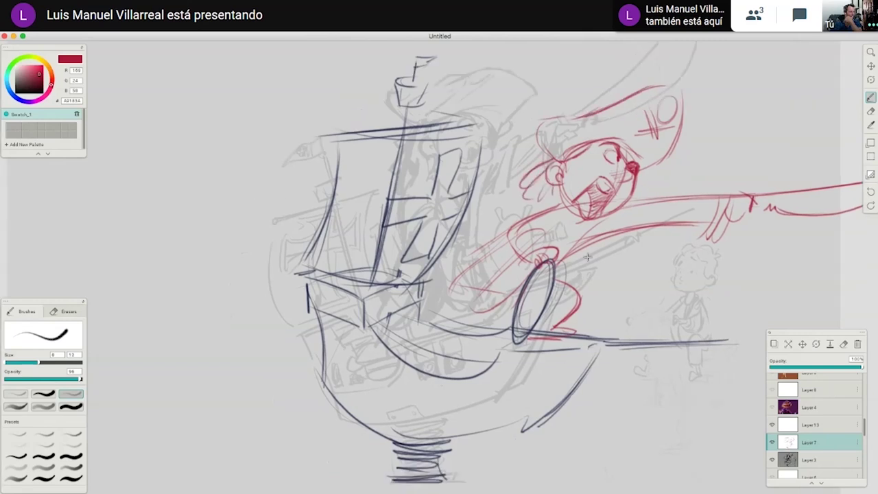
drag(535, 188, 559, 208)
mouse_move(618, 210)
mouse_down()
mouse_move(586, 240)
mouse_move(559, 248)
mouse_up()
mouse_move(542, 207)
mouse_down()
mouse_move(499, 244)
mouse_move(551, 242)
mouse_up()
mouse_move(576, 277)
mouse_down()
mouse_move(612, 248)
mouse_move(618, 283)
mouse_move(581, 300)
mouse_up()
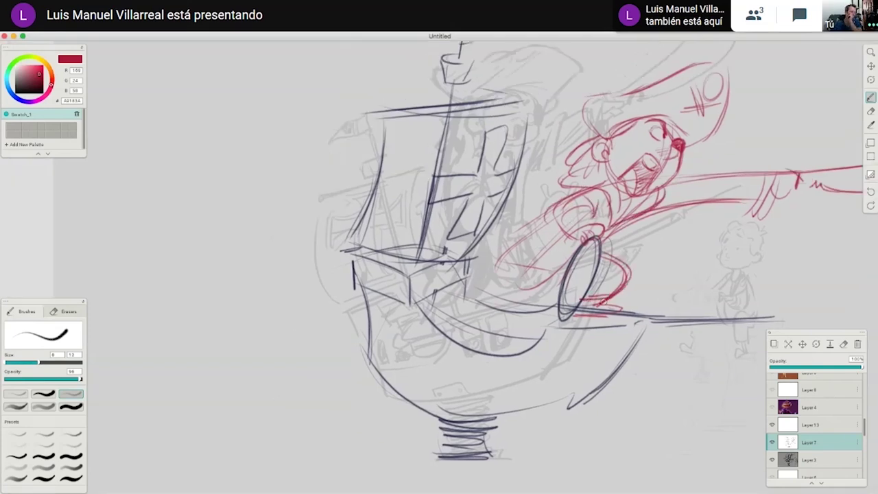
Strengthen the collar and shoulder lines of the pirate's coat.
scroll(602, 301, right, 3)
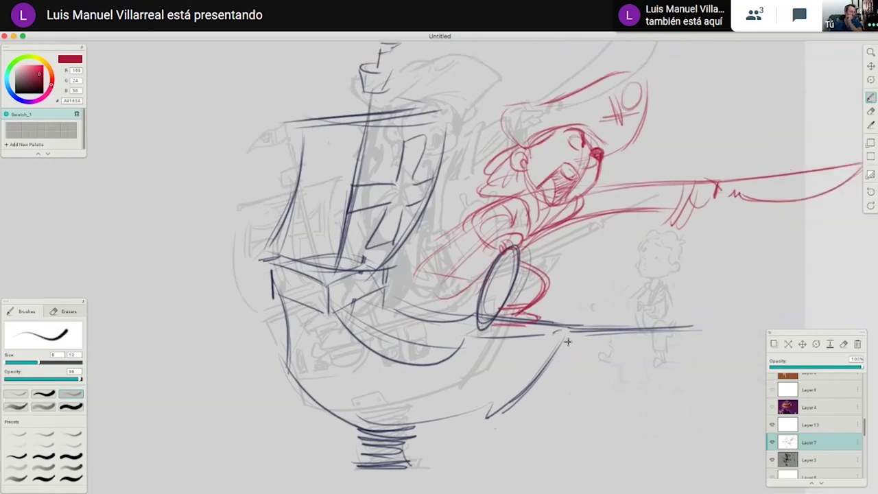
scroll(568, 341, right, 3)
scroll(568, 340, up, 1)
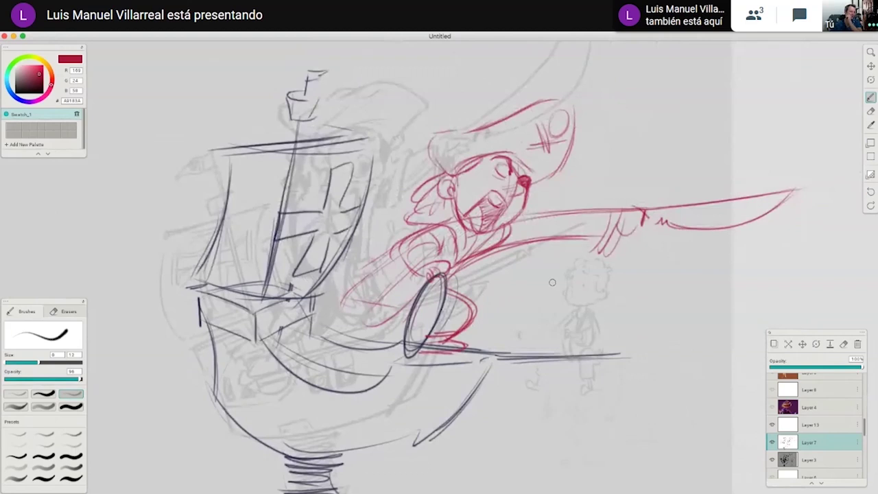
scroll(552, 282, down, 1)
scroll(552, 282, left, 1)
scroll(542, 276, left, 1)
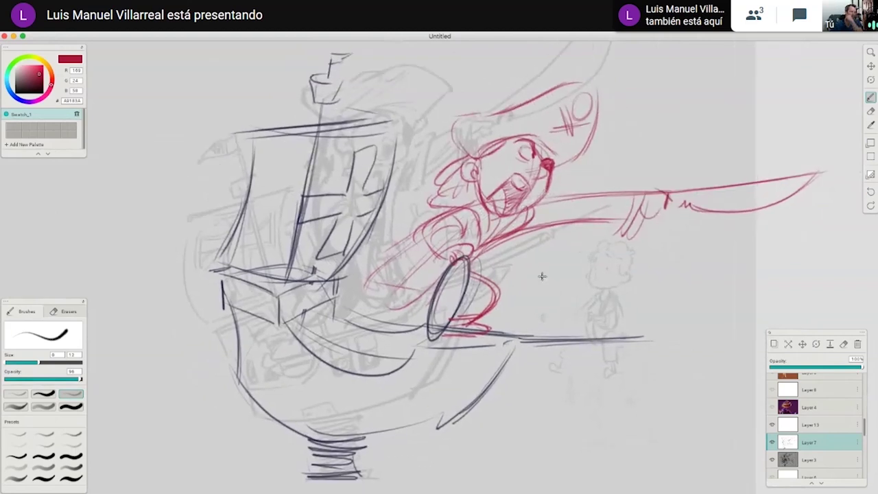
scroll(542, 276, up, 1)
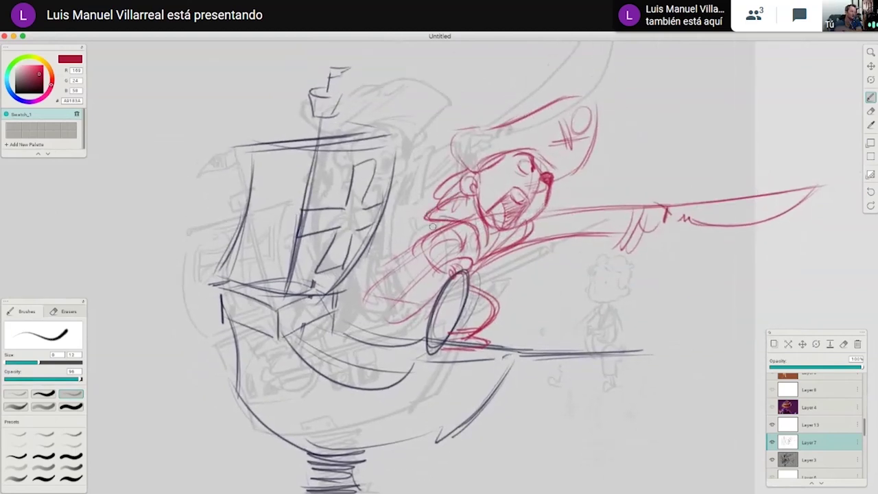
drag(454, 229, 468, 254)
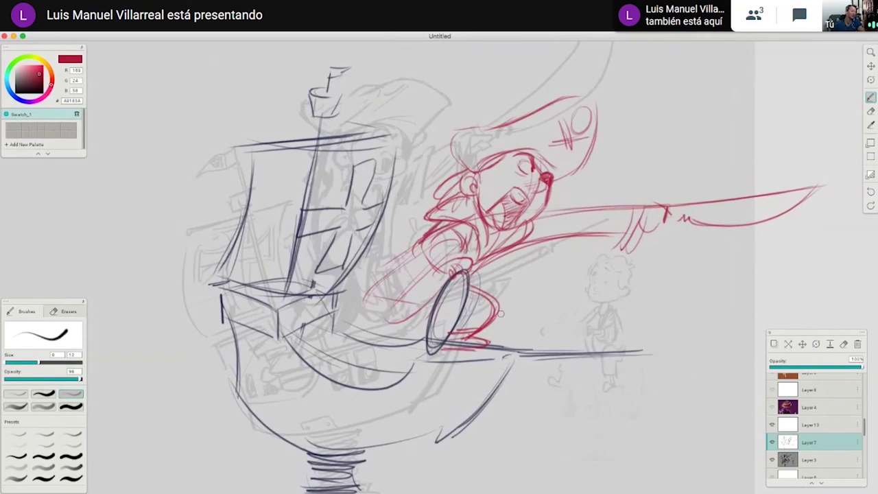
Darken the contour of the pirate's coat from shoulder to hem, and refine the bent front leg.
scroll(501, 314, down, 1)
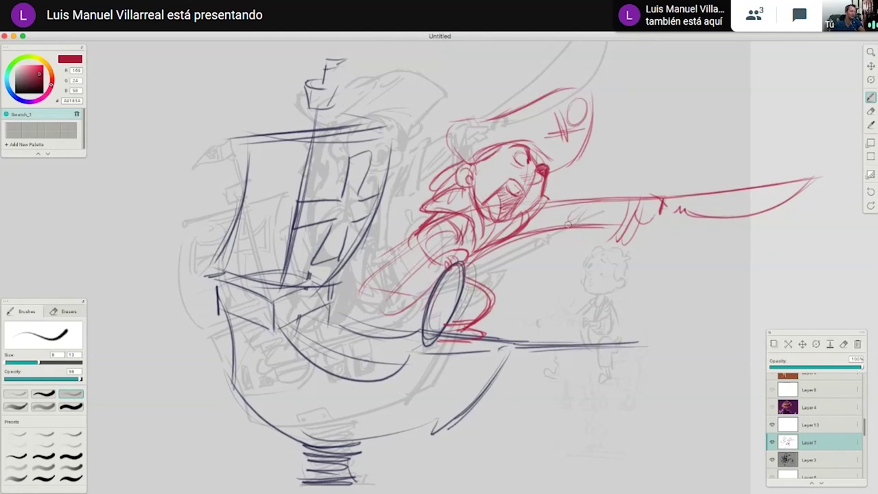
drag(585, 305, 645, 282)
mouse_move(436, 274)
mouse_down()
mouse_move(470, 221)
mouse_move(434, 264)
mouse_up()
key(super+z)
mouse_move(472, 211)
mouse_down()
mouse_move(427, 253)
mouse_move(451, 283)
mouse_up()
mouse_move(513, 233)
mouse_down()
mouse_move(528, 266)
mouse_move(545, 260)
mouse_move(520, 282)
mouse_up()
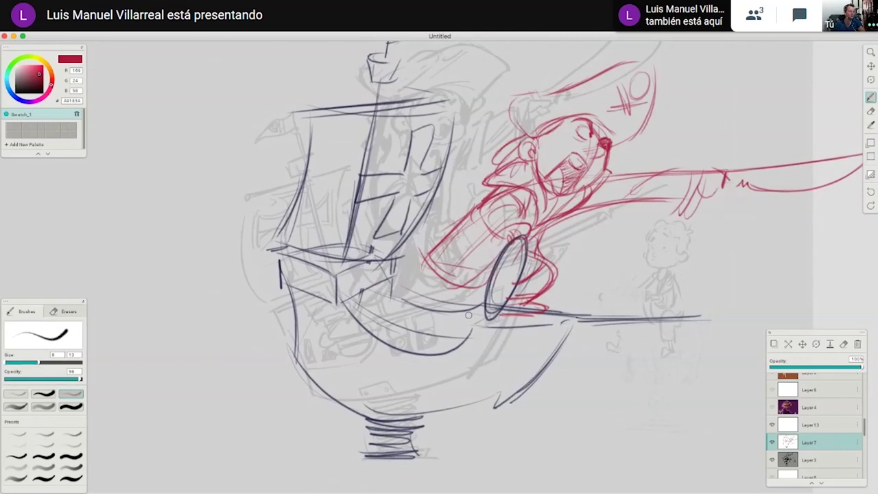
Draw the pirate's rear leg and boot inside the ship, and reinforce the coat's lower hem and back.
mouse_move(435, 275)
mouse_down()
mouse_move(427, 299)
mouse_move(446, 313)
mouse_move(457, 296)
mouse_move(455, 316)
mouse_move(412, 328)
mouse_up()
mouse_move(427, 294)
mouse_down()
mouse_move(403, 335)
mouse_move(414, 329)
mouse_move(423, 343)
mouse_up()
key(super+z)
drag(434, 314, 429, 338)
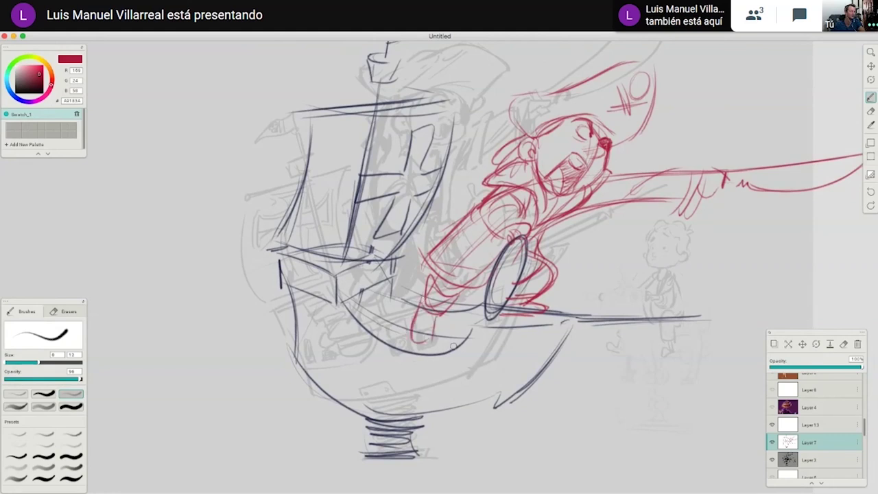
drag(421, 273, 484, 277)
mouse_move(461, 210)
mouse_down()
mouse_move(417, 253)
mouse_move(422, 247)
mouse_up()
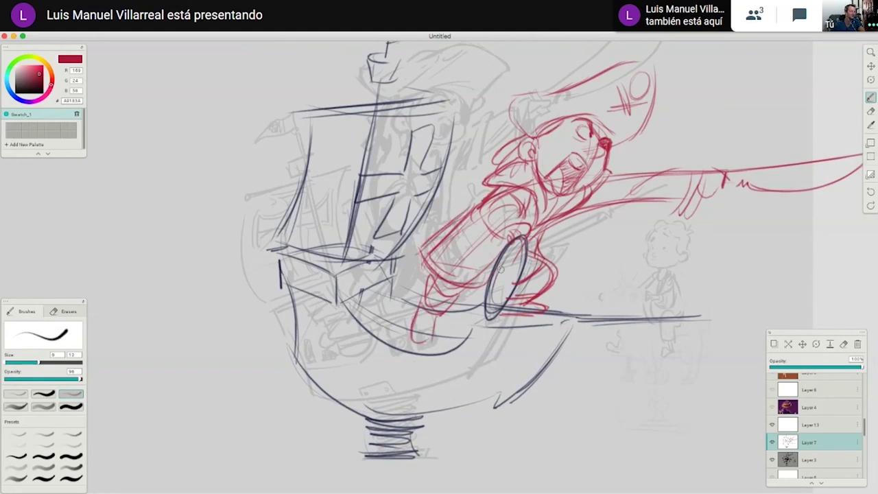
Trace the lower curve of the ship's hull in red from the stern around to the bow.
mouse_move(601, 382)
mouse_down()
mouse_move(569, 400)
mouse_move(560, 380)
mouse_move(608, 378)
mouse_up()
mouse_move(445, 399)
mouse_down()
mouse_move(367, 336)
mouse_move(415, 382)
mouse_up()
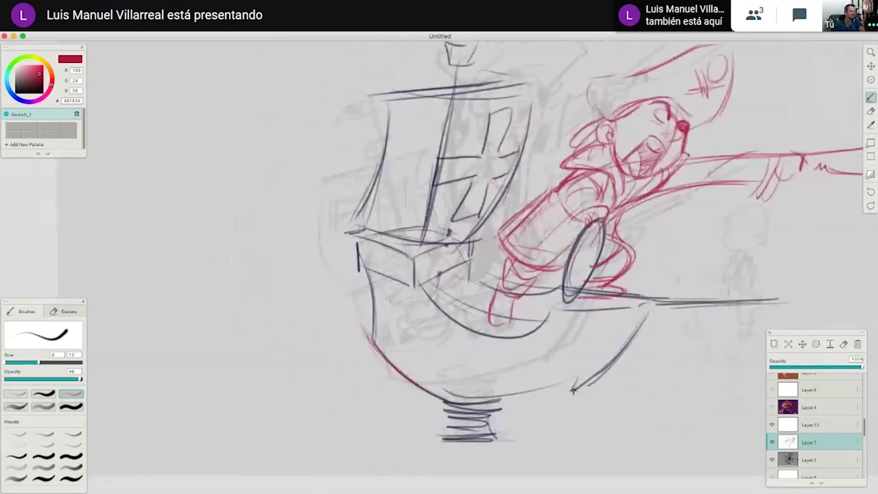
drag(574, 391, 561, 389)
mouse_move(451, 405)
mouse_down()
mouse_move(556, 400)
mouse_move(519, 404)
mouse_up()
drag(636, 305, 526, 402)
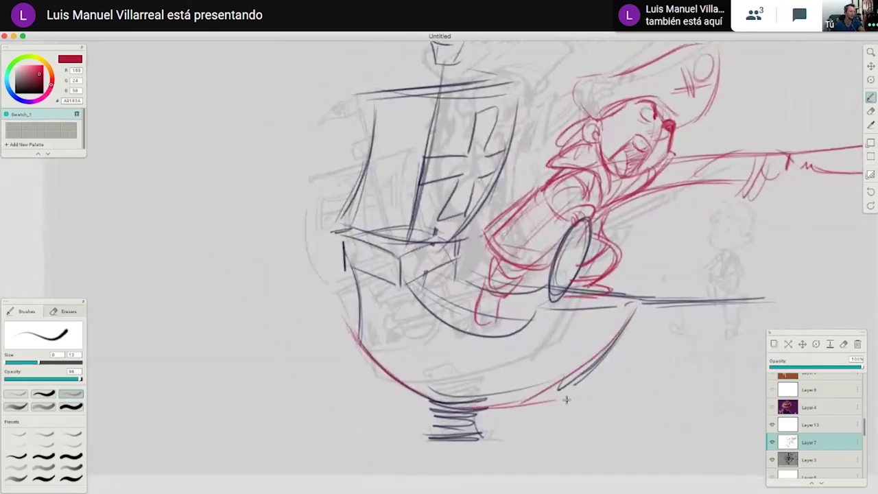
drag(598, 384, 507, 376)
drag(546, 302, 440, 400)
Redraw the bowsprit in red, extending it slightly beyond the dark line.
scroll(427, 406, left, 7)
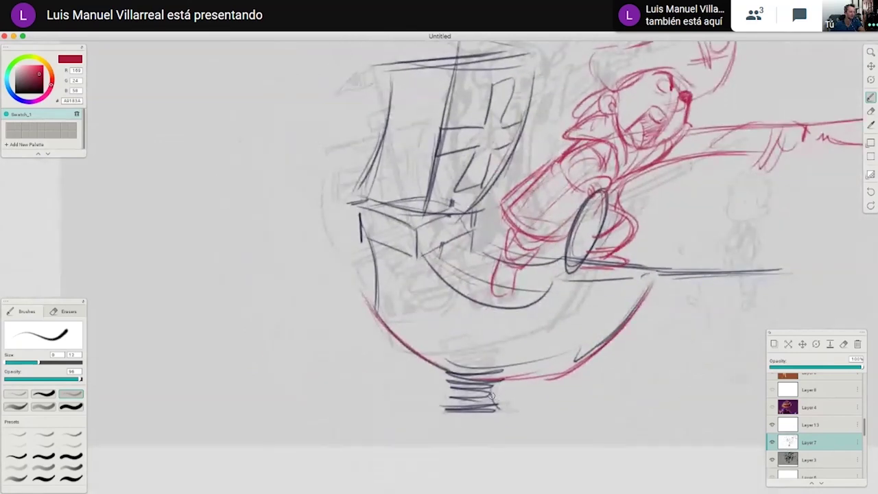
scroll(630, 367, right, 8)
mouse_move(496, 392)
mouse_down()
mouse_move(508, 403)
mouse_move(469, 445)
mouse_up()
drag(478, 332, 625, 327)
drag(569, 329, 636, 329)
scroll(556, 300, left, 8)
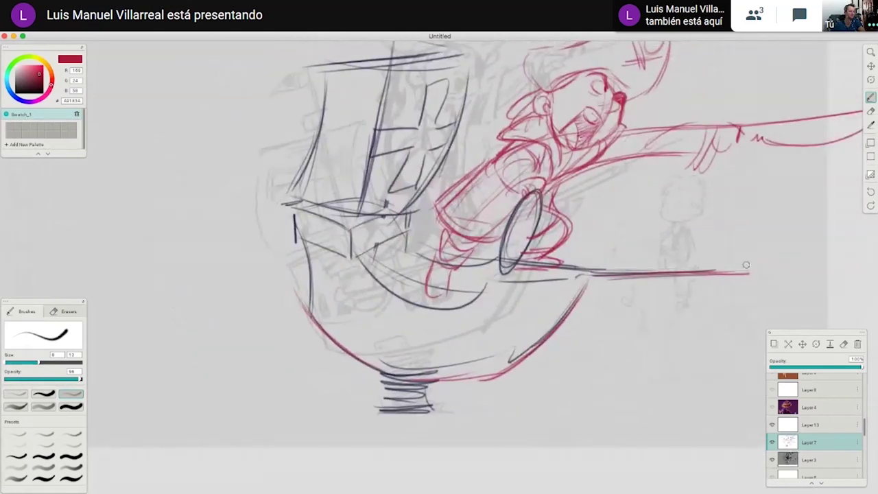
Sketch water splashing up around both sides of the ship's bow.
drag(458, 365, 557, 287)
mouse_move(526, 322)
mouse_down()
mouse_move(593, 292)
mouse_move(572, 311)
mouse_move(570, 325)
mouse_move(630, 330)
mouse_move(652, 368)
mouse_up()
mouse_move(560, 383)
mouse_down()
mouse_move(592, 376)
mouse_move(488, 394)
mouse_up()
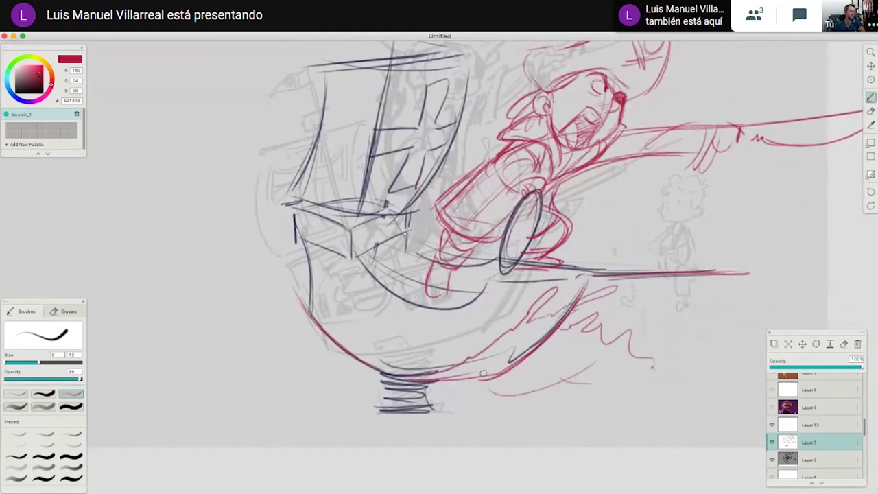
Draw wavy sea lines behind the stern and along the underside of the hull.
drag(312, 314, 138, 340)
drag(285, 339, 329, 336)
mouse_move(610, 377)
mouse_down()
mouse_move(236, 402)
mouse_move(121, 382)
mouse_up()
mouse_move(315, 331)
mouse_down()
mouse_move(526, 334)
mouse_move(200, 324)
mouse_up()
Add a row of four small portholes along the side of the hull.
scroll(489, 350, right, 10)
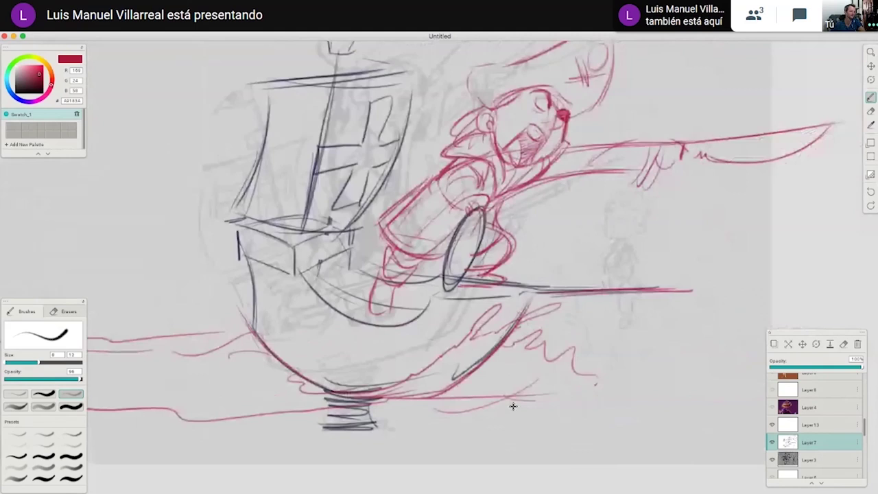
scroll(489, 351, up, 1)
drag(289, 337, 355, 368)
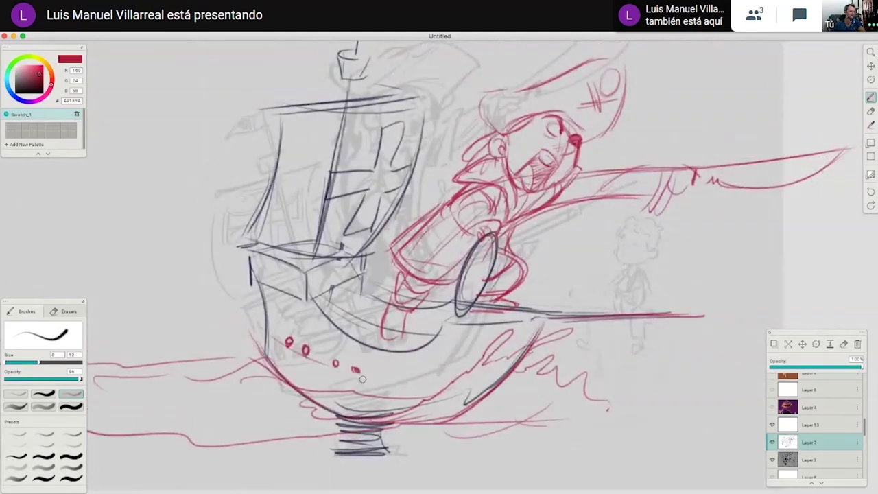
Sketch the rounded crown rising above the brim of the pirate's hat.
scroll(565, 432, right, 4)
scroll(565, 432, up, 3)
scroll(565, 431, up, 2)
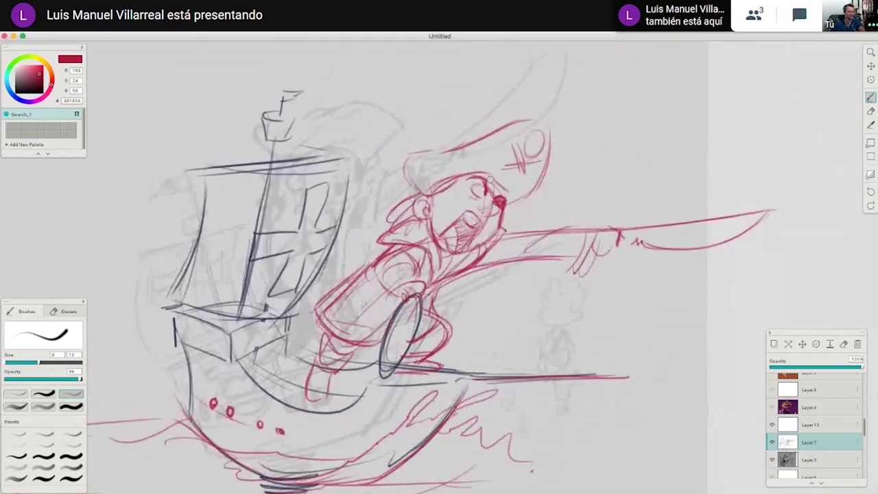
drag(442, 149, 479, 138)
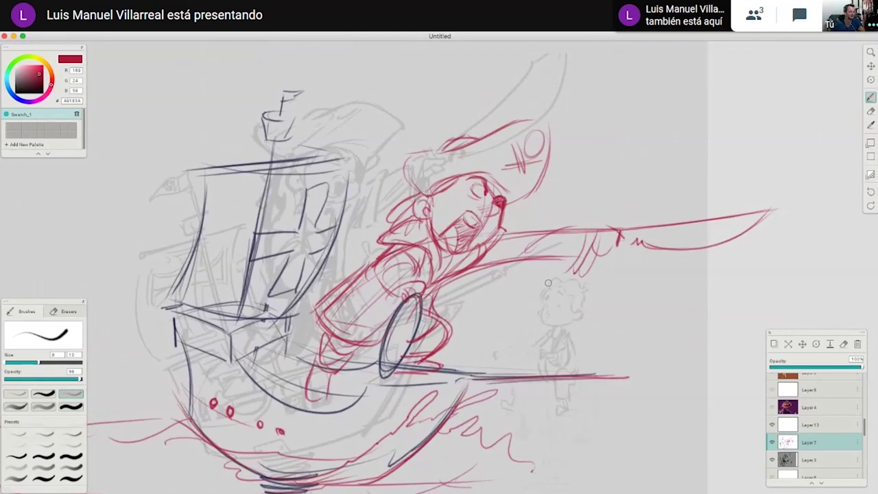
Start a small thumbnail in the empty area above the sword, sketching a rounded boat hull with a bowsprit.
drag(548, 282, 569, 259)
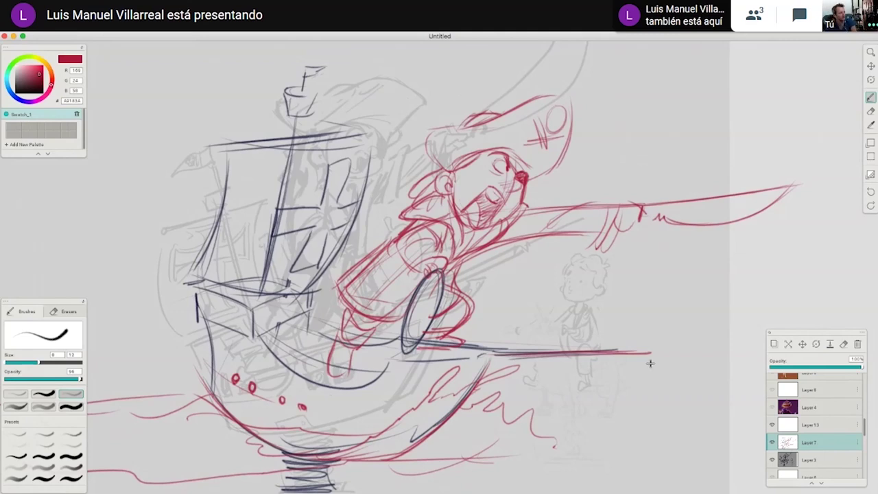
scroll(623, 384, right, 3)
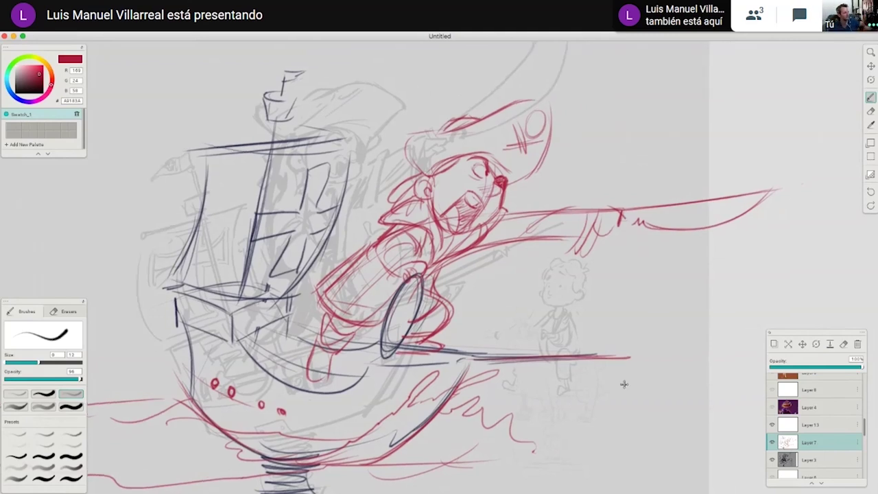
scroll(623, 384, right, 10)
scroll(421, 378, right, 10)
scroll(421, 377, up, 10)
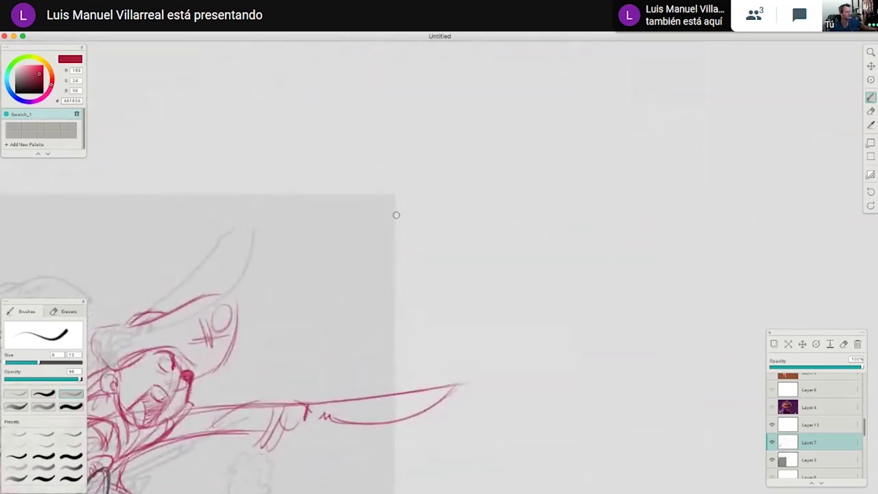
mouse_move(384, 198)
mouse_down()
mouse_move(397, 231)
mouse_move(412, 198)
mouse_move(464, 202)
mouse_move(472, 227)
mouse_move(404, 234)
mouse_move(475, 220)
mouse_move(531, 193)
mouse_up()
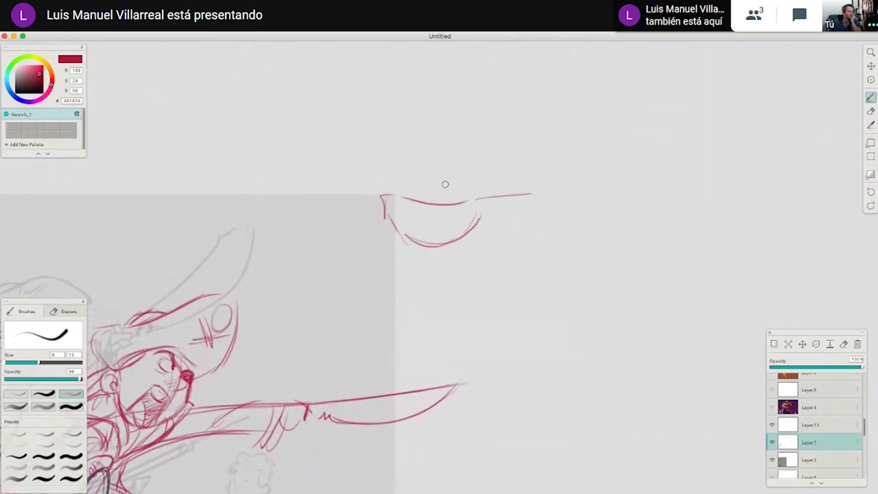
Sketch a small figure standing in the thumbnail boat, with a round head, torso and folded arms.
mouse_move(460, 148)
mouse_down()
mouse_move(461, 121)
mouse_move(472, 139)
mouse_move(440, 157)
mouse_move(439, 146)
mouse_move(456, 177)
mouse_move(430, 175)
mouse_move(428, 195)
mouse_move(462, 187)
mouse_up()
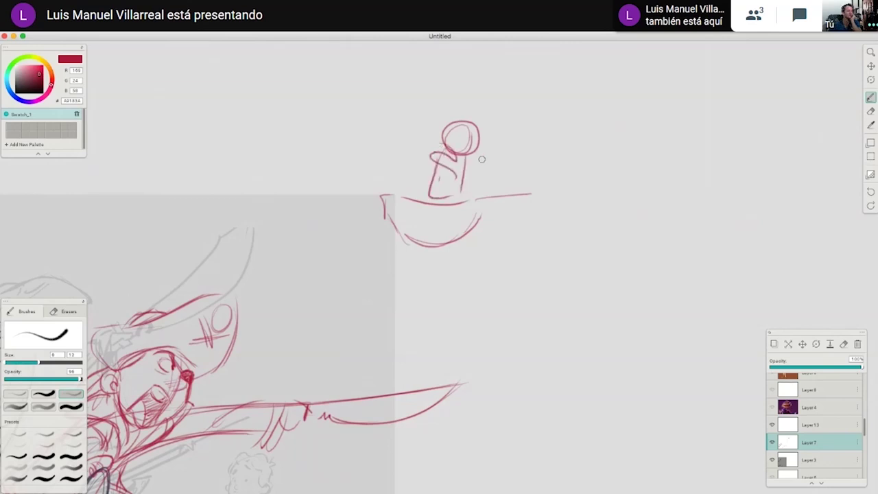
mouse_move(465, 156)
mouse_down()
mouse_move(460, 180)
mouse_move(437, 179)
mouse_move(453, 174)
mouse_move(428, 196)
mouse_move(469, 159)
mouse_move(439, 186)
mouse_up()
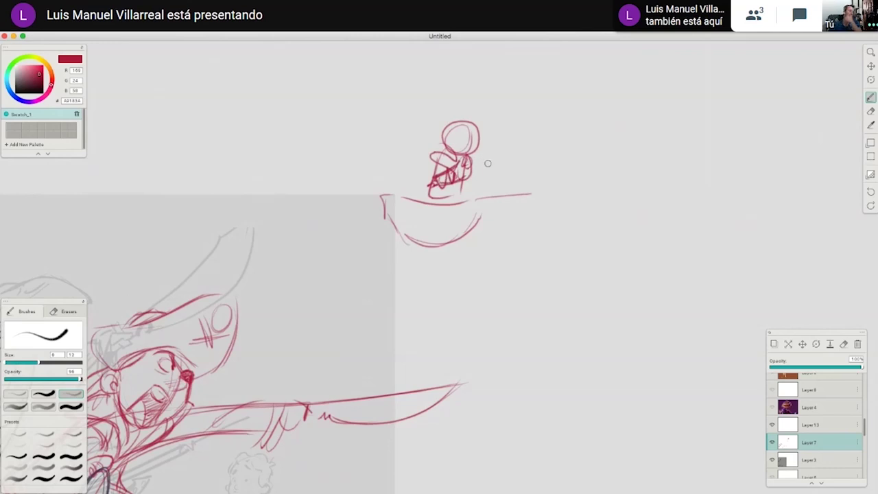
mouse_move(449, 144)
mouse_down()
mouse_move(420, 154)
mouse_move(431, 178)
mouse_up()
Draw a square sail behind the thumbnail figure and a pirate hat on its head.
mouse_move(391, 125)
mouse_down()
mouse_move(393, 180)
mouse_move(433, 115)
mouse_up()
drag(421, 185, 397, 186)
mouse_move(441, 130)
mouse_down()
mouse_move(468, 116)
mouse_move(491, 131)
mouse_move(461, 114)
mouse_move(479, 107)
mouse_move(485, 123)
mouse_up()
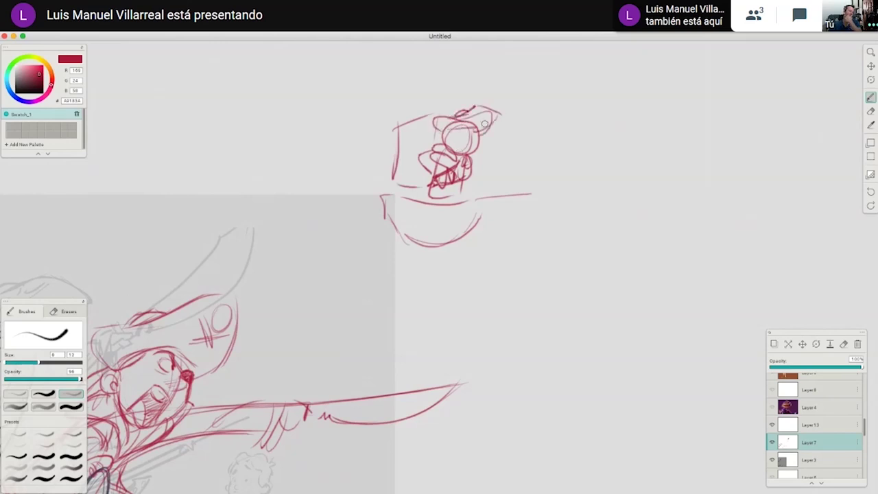
Add a bent front leg to the thumbnail figure, and retrace the lower curve of the boat's hull.
drag(521, 231, 485, 222)
drag(439, 174, 441, 189)
mouse_move(514, 217)
mouse_down()
mouse_move(420, 235)
mouse_move(326, 229)
mouse_up()
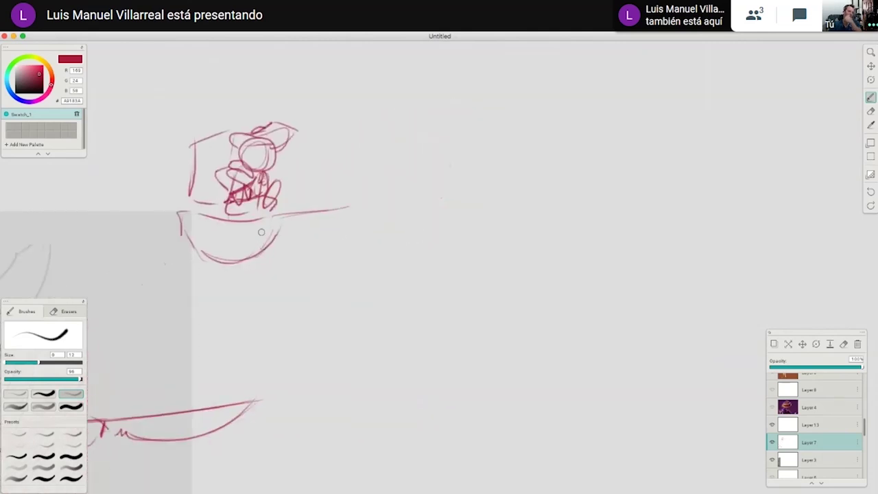
mouse_move(225, 258)
mouse_down()
mouse_move(258, 253)
mouse_move(178, 232)
mouse_up()
drag(178, 233, 272, 242)
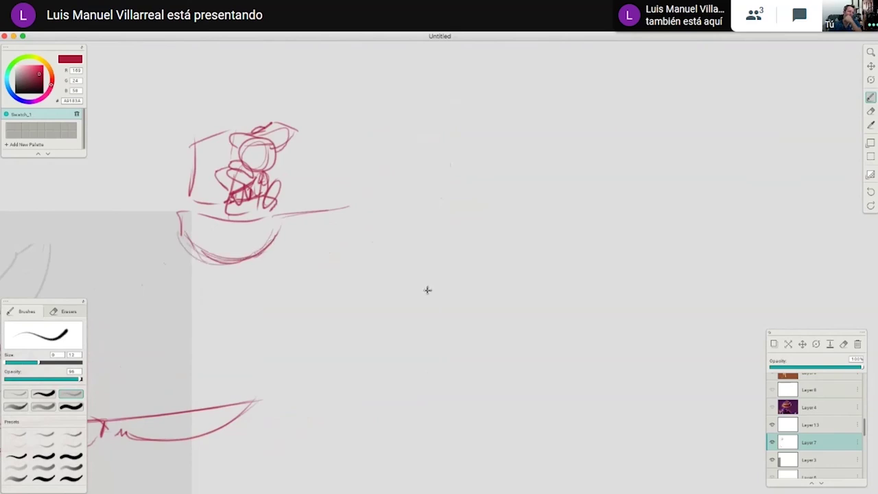
Add a waterline to the first thumbnail and start a second one with a boat hull and bowsprit tilted upward over a cresting wave.
drag(427, 290, 419, 304)
mouse_move(182, 258)
mouse_down()
mouse_move(203, 268)
mouse_move(267, 263)
mouse_move(189, 265)
mouse_move(159, 244)
mouse_move(139, 248)
mouse_up()
drag(398, 295, 338, 310)
drag(297, 267, 329, 246)
mouse_move(265, 272)
mouse_down()
mouse_move(341, 238)
mouse_move(432, 249)
mouse_up()
drag(473, 254, 511, 263)
mouse_move(307, 220)
mouse_down()
mouse_move(370, 174)
mouse_move(397, 208)
mouse_move(391, 219)
mouse_up()
drag(394, 175, 402, 219)
mouse_move(367, 177)
mouse_down()
mouse_move(322, 213)
mouse_move(305, 212)
mouse_move(320, 247)
mouse_up()
mouse_move(391, 158)
mouse_down()
mouse_move(432, 125)
mouse_move(392, 158)
mouse_up()
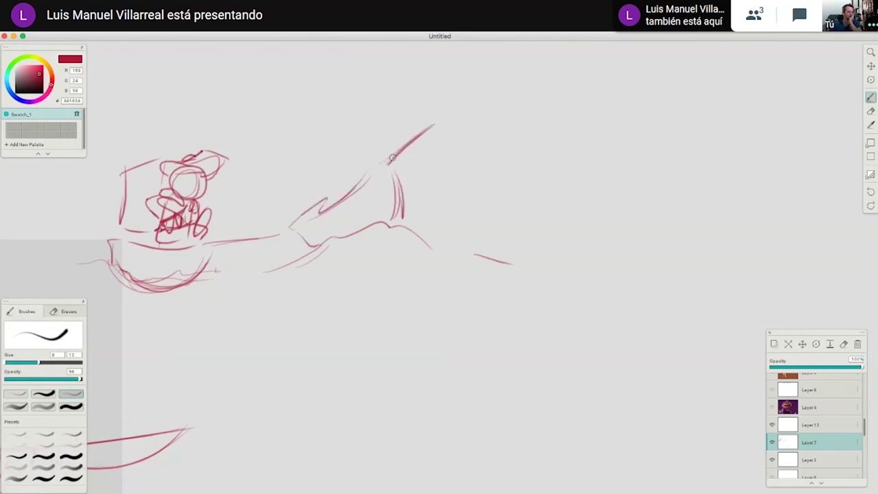
Sketch a round-headed figure with folded arms in the tilted boat, and a slanted square sail behind it.
scroll(374, 196, up, 5)
mouse_move(352, 190)
mouse_down()
mouse_move(374, 185)
mouse_move(351, 227)
mouse_up()
drag(376, 183, 371, 201)
drag(350, 210, 356, 215)
mouse_move(374, 186)
mouse_down()
mouse_move(350, 218)
mouse_move(365, 206)
mouse_move(342, 185)
mouse_move(331, 192)
mouse_move(388, 199)
mouse_move(378, 212)
mouse_up()
mouse_move(286, 184)
mouse_down()
mouse_move(309, 235)
mouse_move(334, 194)
mouse_move(313, 247)
mouse_up()
mouse_move(281, 198)
mouse_down()
mouse_move(313, 243)
mouse_move(296, 179)
mouse_move(326, 175)
mouse_up()
drag(279, 163, 302, 179)
drag(471, 291, 445, 308)
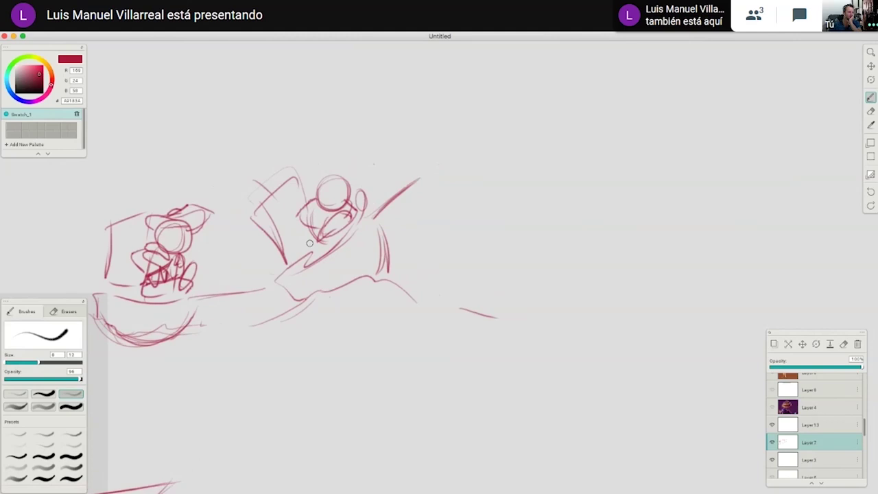
Draw a pirate hat with curled brim on the head of the second thumbnail's figure.
scroll(309, 243, right, 3)
scroll(309, 243, up, 1)
drag(335, 291, 307, 299)
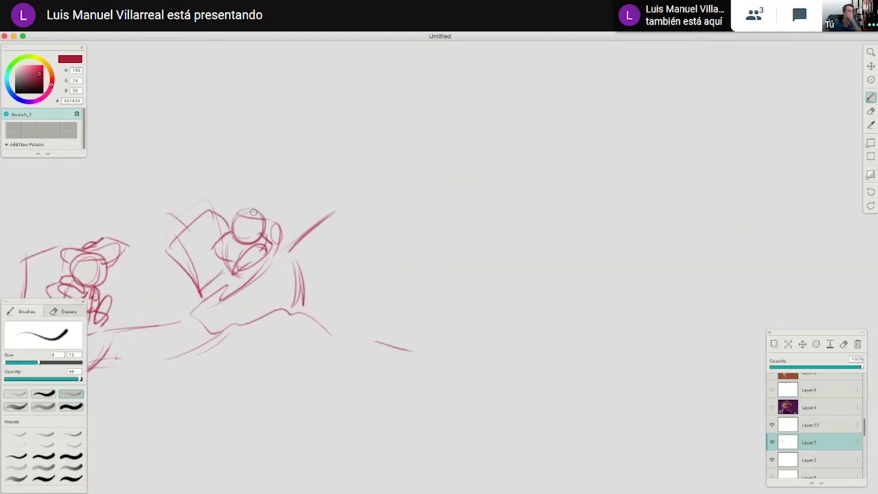
drag(251, 214, 276, 201)
drag(240, 204, 259, 202)
drag(288, 201, 275, 219)
scroll(376, 291, down, 1)
scroll(376, 291, right, 4)
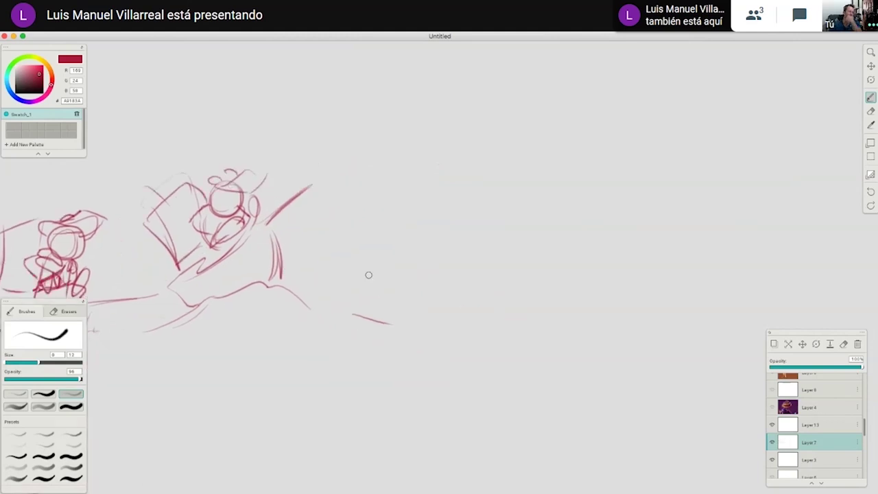
Start a third thumbnail beside the second, sketching a boat hull with a raised stern, a curved deck, a bowsprit and a wave.
scroll(352, 337, left, 2)
scroll(351, 337, up, 1)
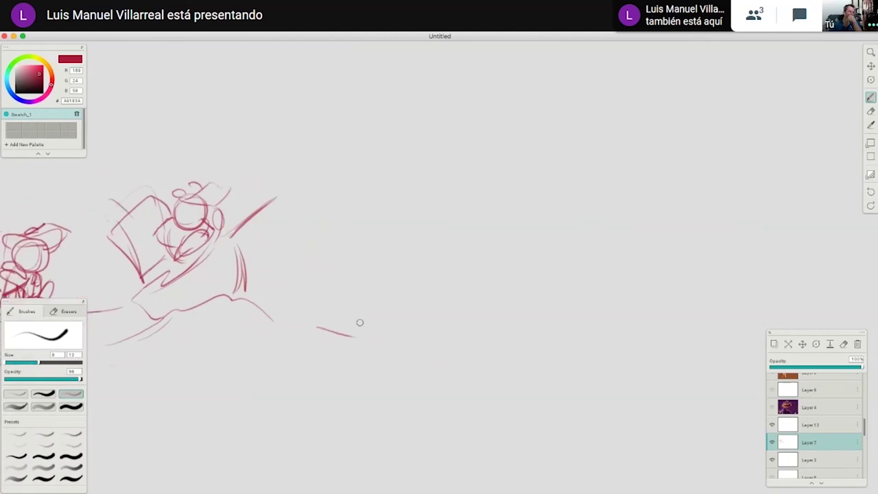
scroll(359, 322, right, 2)
scroll(360, 322, down, 2)
drag(234, 295, 295, 275)
mouse_move(315, 281)
mouse_down()
mouse_move(336, 309)
mouse_move(432, 346)
mouse_up()
drag(336, 309, 461, 337)
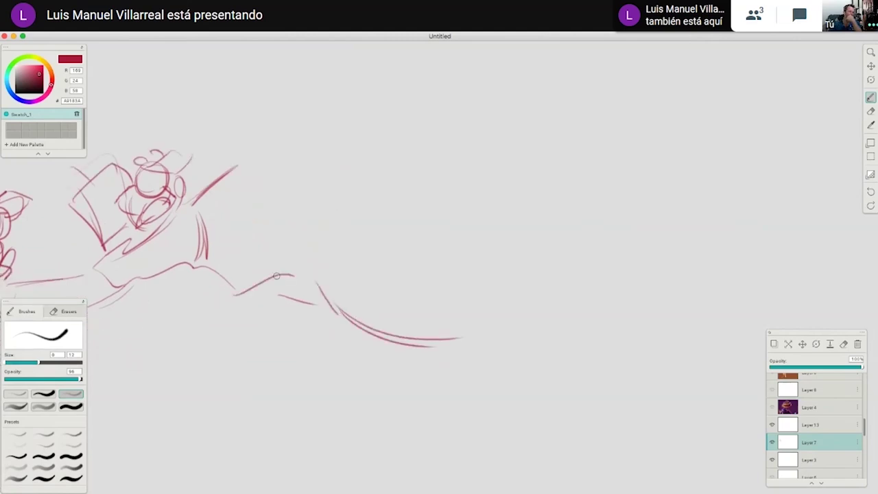
mouse_move(281, 283)
mouse_down()
mouse_move(277, 250)
mouse_move(282, 279)
mouse_up()
drag(274, 251, 280, 273)
mouse_move(273, 236)
mouse_down()
mouse_move(323, 243)
mouse_move(385, 281)
mouse_move(355, 326)
mouse_move(459, 291)
mouse_up()
scroll(480, 309, left, 3)
scroll(480, 309, up, 1)
Sketch the third thumbnail's figure with a round head, an oval front leg, and a torso with folded arms.
drag(459, 247, 454, 250)
drag(427, 203, 423, 226)
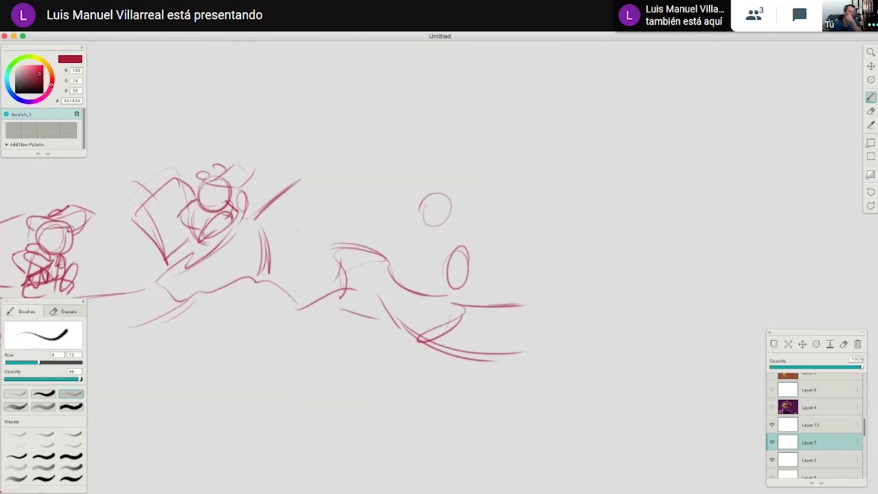
mouse_move(109, 214)
mouse_down()
mouse_move(274, 194)
mouse_move(490, 214)
mouse_up()
key(ctrl+z)
mouse_move(424, 201)
mouse_down()
mouse_move(460, 218)
mouse_move(429, 221)
mouse_move(438, 198)
mouse_move(454, 226)
mouse_move(401, 262)
mouse_up()
mouse_move(455, 230)
mouse_down()
mouse_move(469, 240)
mouse_move(455, 223)
mouse_move(405, 263)
mouse_move(423, 227)
mouse_move(407, 246)
mouse_up()
Draw a square sail behind the third thumbnail's figure, and finish the figure with a pirate hat and legs.
drag(384, 182, 372, 237)
mouse_move(371, 180)
mouse_down()
mouse_move(420, 175)
mouse_move(366, 244)
mouse_up()
mouse_move(437, 197)
mouse_down()
mouse_move(420, 201)
mouse_move(446, 186)
mouse_move(474, 198)
mouse_move(445, 182)
mouse_move(450, 178)
mouse_move(466, 201)
mouse_up()
mouse_move(435, 254)
mouse_down()
mouse_move(456, 266)
mouse_move(456, 288)
mouse_move(442, 286)
mouse_up()
mouse_move(411, 235)
mouse_down()
mouse_move(403, 277)
mouse_move(420, 288)
mouse_up()
drag(388, 264, 423, 275)
drag(444, 245, 445, 257)
Start a fourth thumbnail with a rounded hull, a long bowsprit rising forward, and waves around the boat.
mouse_move(507, 325)
mouse_down()
mouse_move(421, 345)
mouse_move(276, 335)
mouse_move(447, 312)
mouse_move(456, 292)
mouse_move(461, 322)
mouse_up()
drag(337, 282, 417, 275)
drag(334, 292, 433, 267)
key(super+z)
mouse_move(351, 291)
mouse_down()
mouse_move(449, 266)
mouse_move(410, 324)
mouse_up()
mouse_move(318, 290)
mouse_down()
mouse_move(326, 317)
mouse_move(409, 322)
mouse_up()
mouse_move(310, 328)
mouse_down()
mouse_move(363, 314)
mouse_move(434, 317)
mouse_up()
drag(475, 276, 412, 335)
mouse_move(335, 264)
mouse_down()
mouse_move(336, 289)
mouse_move(360, 267)
mouse_up()
Sketch a pirate in the fourth boat with a round head, a hat, bent legs and a sword raised forward.
scroll(390, 262, up, 2)
mouse_move(422, 199)
mouse_down()
mouse_move(411, 222)
mouse_move(418, 190)
mouse_move(449, 170)
mouse_move(449, 199)
mouse_up()
drag(439, 231, 512, 203)
mouse_move(491, 208)
mouse_down()
mouse_move(548, 194)
mouse_move(525, 210)
mouse_move(469, 223)
mouse_move(471, 231)
mouse_up()
mouse_move(419, 259)
mouse_down()
mouse_move(408, 283)
mouse_move(421, 268)
mouse_move(470, 280)
mouse_move(460, 282)
mouse_up()
mouse_move(406, 241)
mouse_down()
mouse_move(379, 255)
mouse_move(419, 262)
mouse_move(388, 296)
mouse_up()
mouse_move(415, 261)
mouse_down()
mouse_move(428, 289)
mouse_move(380, 302)
mouse_up()
Draw a large square sail behind the fourth thumbnail's pirate.
drag(338, 205, 335, 281)
drag(322, 207, 387, 184)
mouse_move(327, 281)
mouse_down()
mouse_move(384, 271)
mouse_move(342, 315)
mouse_up()
Start a fifth thumbnail with a deep rounded hull, a raised stern, a straight bowsprit and waves around the boat.
scroll(408, 356, right, 5)
mouse_move(330, 266)
mouse_down()
mouse_move(399, 275)
mouse_move(389, 288)
mouse_move(448, 309)
mouse_move(546, 303)
mouse_up()
mouse_move(489, 325)
mouse_down()
mouse_move(419, 355)
mouse_move(486, 329)
mouse_up()
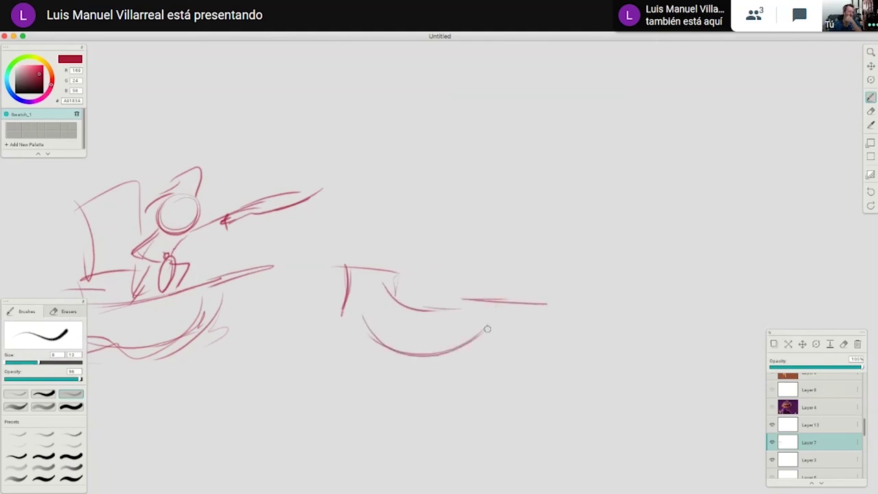
drag(338, 300, 359, 312)
drag(361, 312, 377, 350)
mouse_move(476, 352)
mouse_down()
mouse_move(486, 337)
mouse_move(425, 352)
mouse_move(502, 316)
mouse_up()
drag(511, 314, 534, 312)
mouse_move(395, 343)
mouse_down()
mouse_move(294, 329)
mouse_move(335, 314)
mouse_up()
Add a tall mast with a billowing sail at the stern of the fifth boat.
drag(395, 186, 388, 242)
drag(424, 186, 397, 266)
mouse_move(379, 190)
mouse_down()
mouse_move(427, 183)
mouse_move(370, 272)
mouse_up()
mouse_move(392, 157)
mouse_down()
mouse_move(377, 264)
mouse_move(394, 173)
mouse_up()
Sketch the fifth thumbnail's pirate with a round head and hat, a horizontally outstretched sword, and a leaning body with bent legs.
mouse_move(487, 211)
mouse_down()
mouse_move(506, 207)
mouse_move(486, 214)
mouse_move(488, 233)
mouse_move(478, 228)
mouse_move(509, 183)
mouse_up()
mouse_move(518, 177)
mouse_down()
mouse_move(513, 210)
mouse_move(465, 209)
mouse_up()
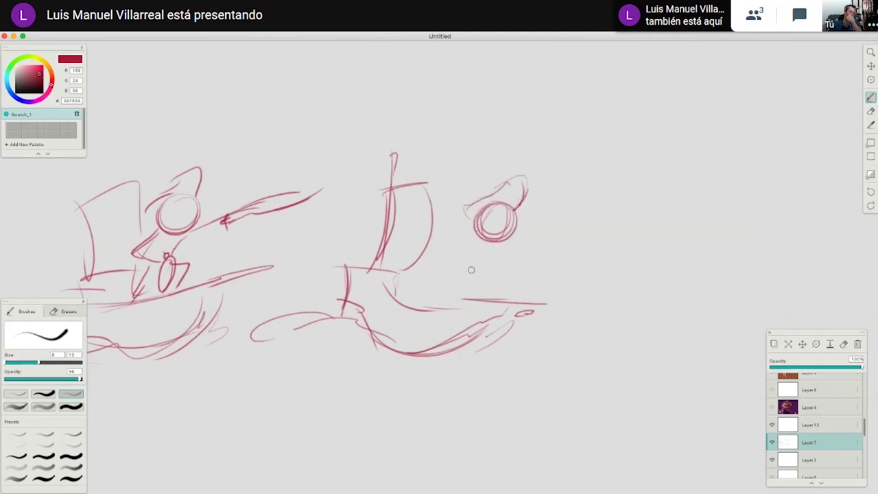
mouse_move(492, 250)
mouse_down()
mouse_move(433, 293)
mouse_move(580, 225)
mouse_move(620, 224)
mouse_move(576, 243)
mouse_up()
drag(618, 223, 539, 239)
mouse_move(476, 240)
mouse_down()
mouse_move(494, 268)
mouse_move(484, 263)
mouse_move(461, 295)
mouse_move(431, 301)
mouse_move(495, 273)
mouse_move(502, 303)
mouse_up()
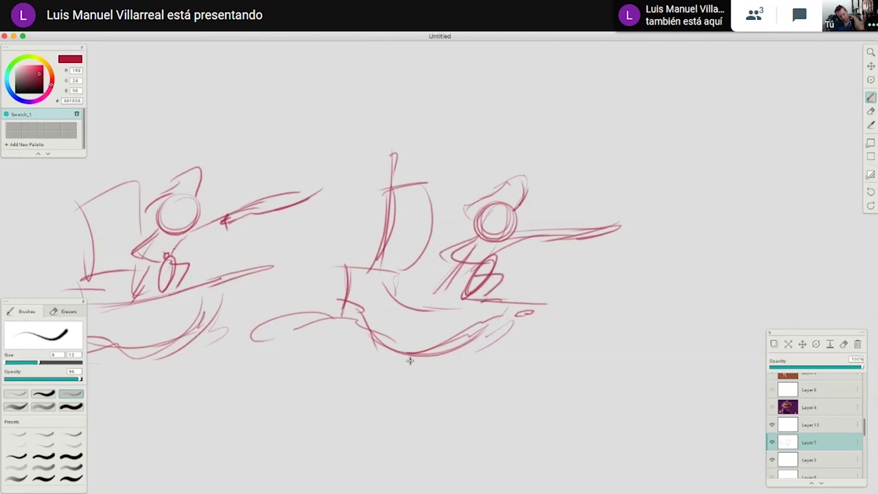
Compare the five boat thumbnails with each other and with the large pirate sketch.
drag(411, 372, 487, 366)
drag(584, 319, 492, 336)
scroll(492, 336, left, 3)
scroll(491, 336, down, 2)
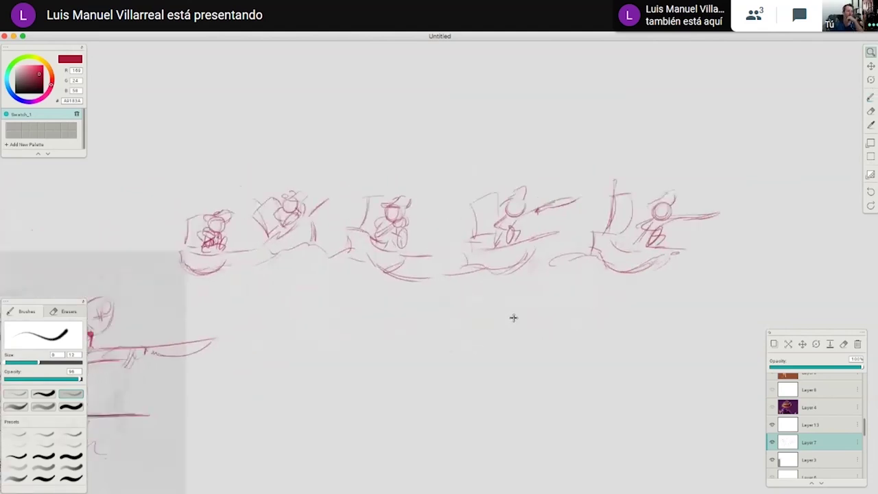
scroll(596, 296, up, 2)
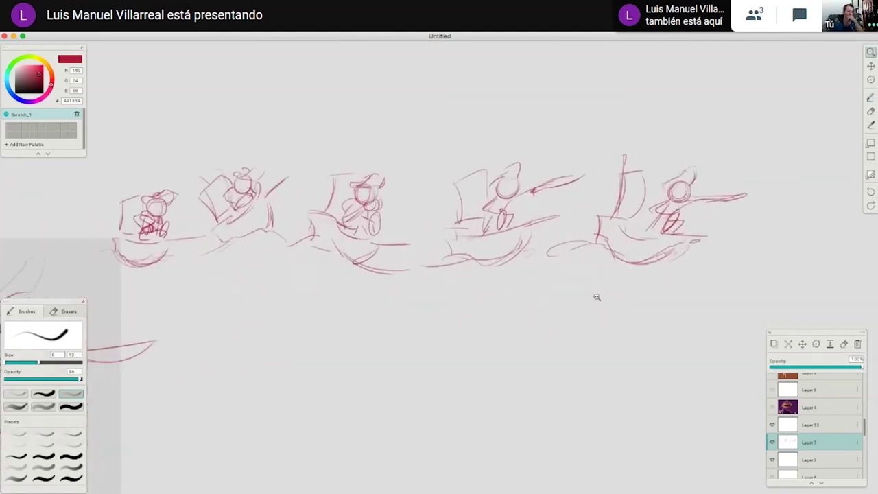
scroll(597, 297, up, 1)
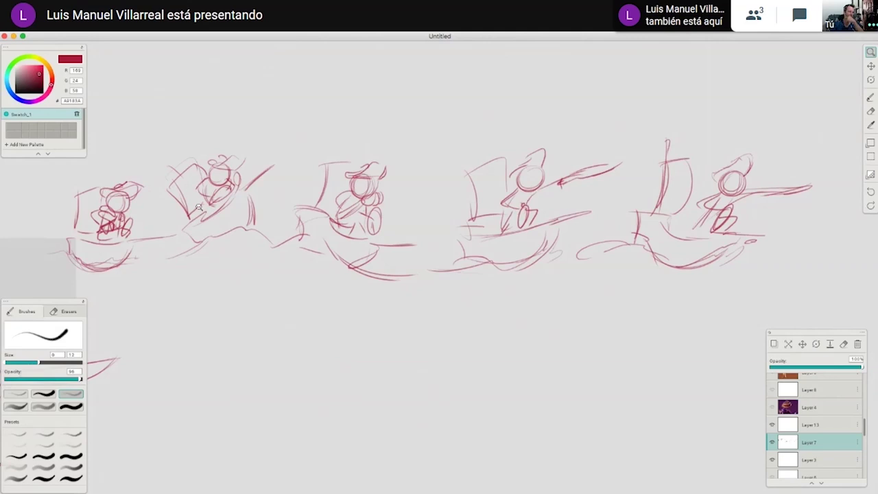
drag(466, 291, 871, 168)
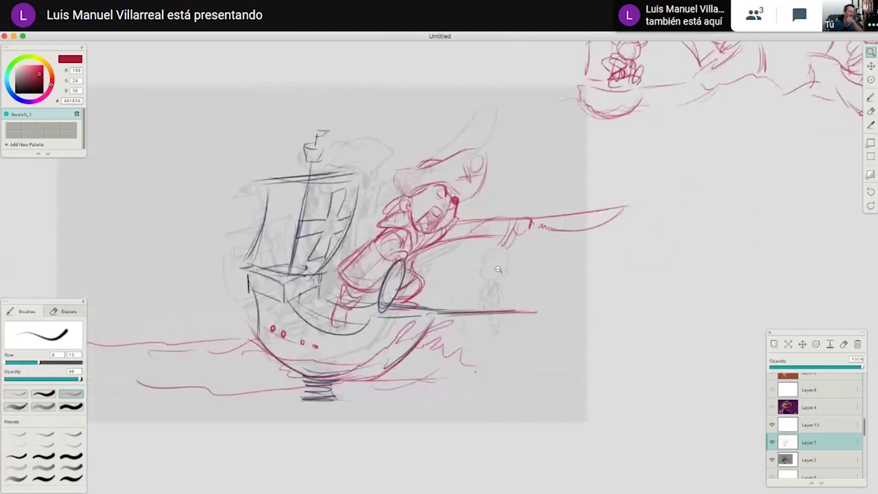
mouse_move(498, 270)
mouse_down()
mouse_move(541, 264)
mouse_move(464, 235)
mouse_up()
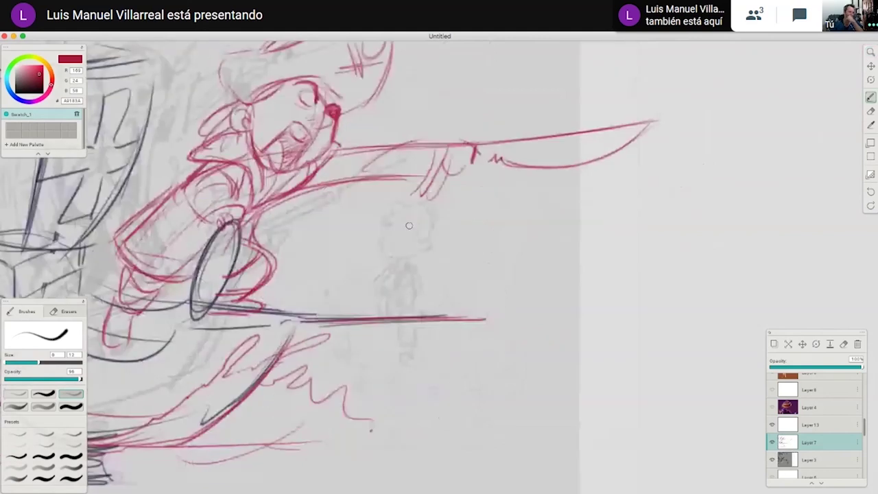
Set the brush size to 5 and draw a child's head with round eyes, ears and curly hair below the pirate's sword arm.
drag(38, 364, 28, 364)
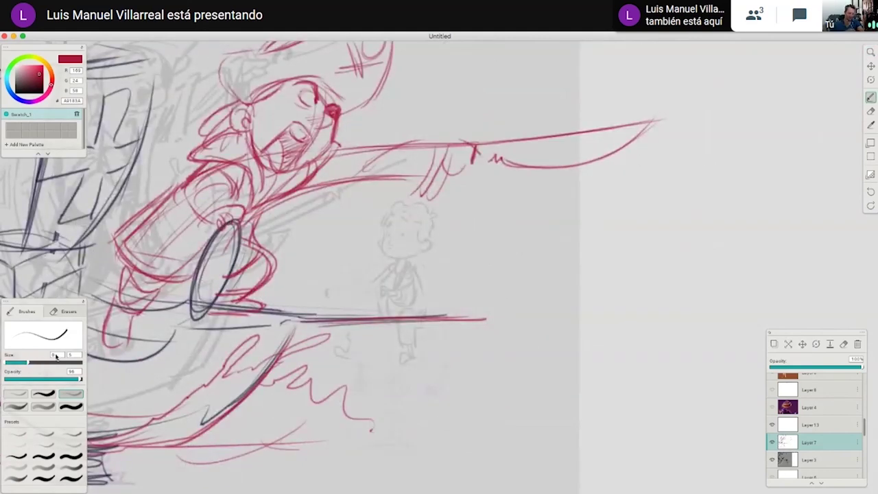
mouse_move(395, 223)
mouse_down()
mouse_move(394, 233)
mouse_move(406, 224)
mouse_move(395, 234)
mouse_move(402, 256)
mouse_up()
click(395, 228)
click(412, 229)
mouse_move(386, 218)
mouse_down()
mouse_move(381, 243)
mouse_move(406, 255)
mouse_up()
drag(425, 226, 428, 252)
drag(378, 232, 384, 250)
drag(394, 218, 409, 209)
mouse_move(407, 215)
mouse_down()
mouse_move(431, 200)
mouse_move(435, 225)
mouse_move(424, 236)
mouse_move(384, 220)
mouse_up()
Draw the child's torso and a small spiky-headed creature with a snout in front of it.
mouse_move(397, 258)
mouse_down()
mouse_move(405, 268)
mouse_move(386, 276)
mouse_move(381, 290)
mouse_move(414, 295)
mouse_up()
mouse_move(383, 267)
mouse_down()
mouse_move(375, 295)
mouse_move(360, 282)
mouse_move(387, 288)
mouse_move(353, 260)
mouse_move(361, 291)
mouse_move(329, 297)
mouse_move(357, 306)
mouse_move(342, 310)
mouse_up()
key(super+z)
drag(335, 300, 377, 316)
drag(372, 283, 376, 281)
mouse_move(379, 282)
mouse_down()
mouse_move(382, 265)
mouse_move(381, 278)
mouse_up()
Add the child's legs and a rounded body shape around them at the bowsprit.
drag(406, 317, 420, 329)
drag(412, 280, 417, 315)
mouse_move(415, 318)
mouse_down()
mouse_move(399, 334)
mouse_move(413, 351)
mouse_up()
mouse_move(361, 324)
mouse_down()
mouse_move(364, 344)
mouse_move(415, 362)
mouse_move(450, 297)
mouse_up()
mouse_move(348, 233)
mouse_down()
mouse_move(391, 290)
mouse_move(443, 305)
mouse_up()
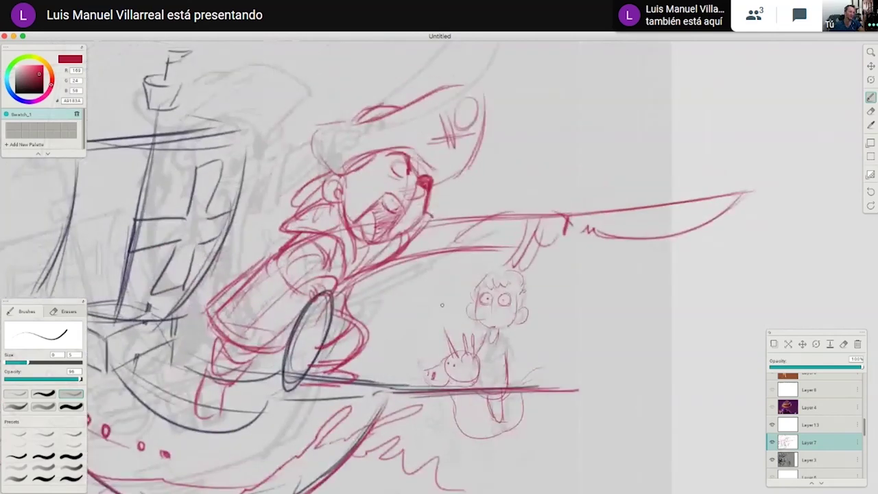
Review the whole pirate ship sketch with the added child against the row of thumbnails.
scroll(442, 304, down, 5)
drag(507, 398, 457, 402)
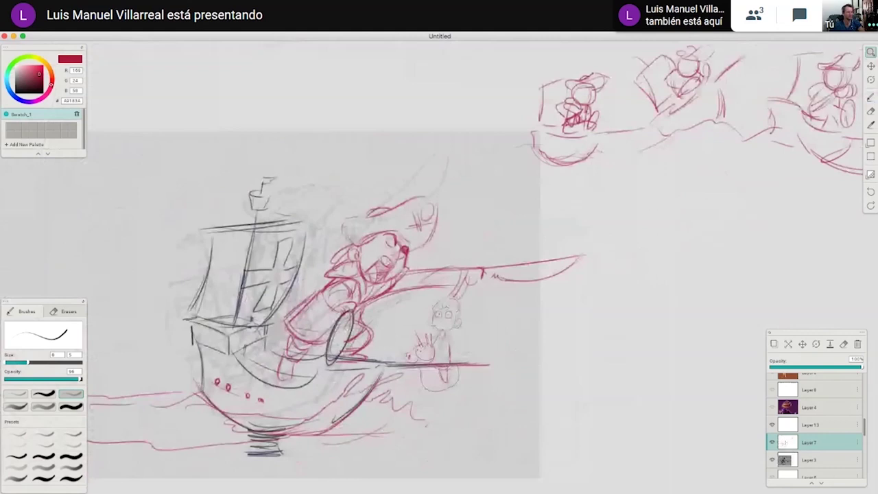
drag(673, 396, 703, 373)
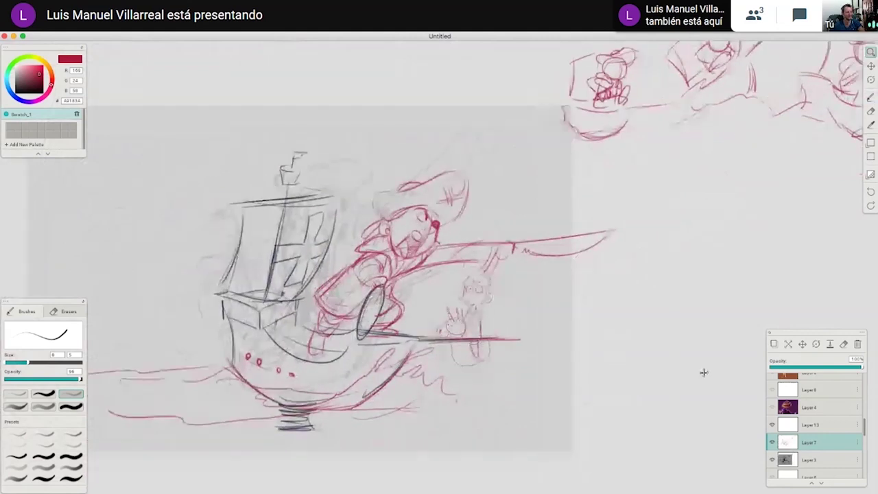
drag(525, 435, 483, 438)
mouse_move(655, 311)
mouse_down()
mouse_move(592, 329)
mouse_move(632, 343)
mouse_move(366, 442)
mouse_up()
drag(682, 288, 456, 329)
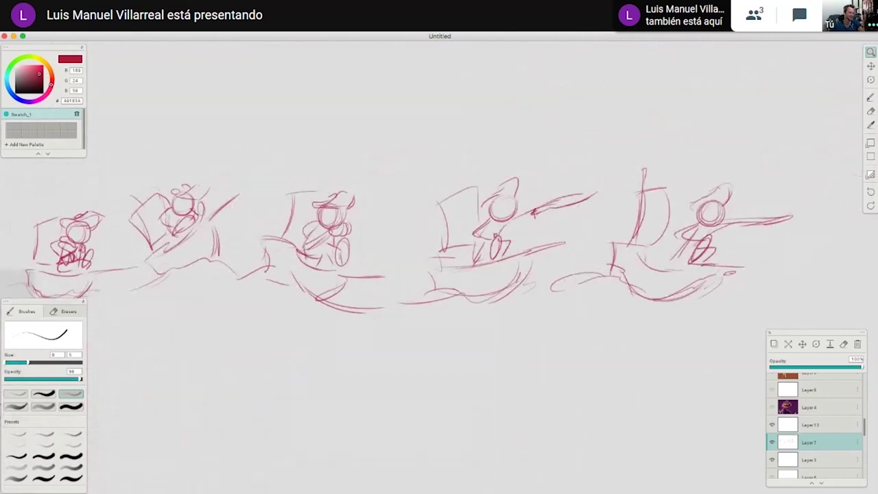
scroll(436, 359, left, 5)
scroll(436, 360, down, 1)
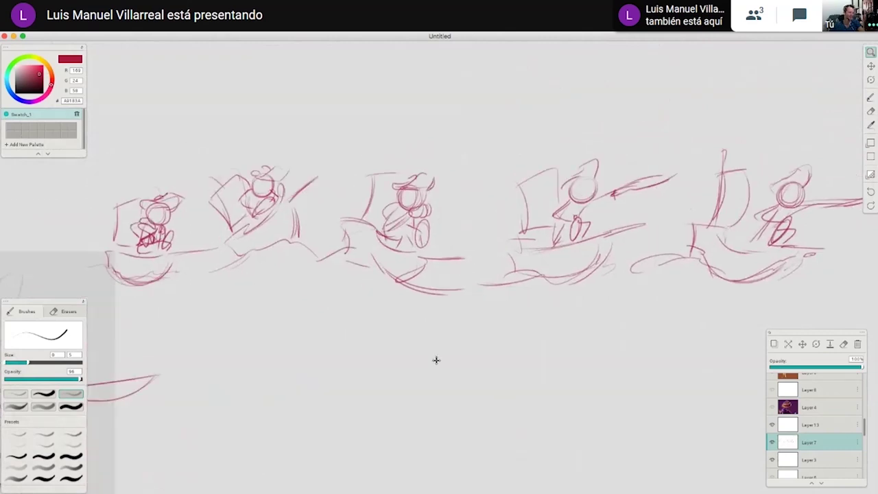
scroll(435, 359, left, 10)
scroll(435, 359, down, 3)
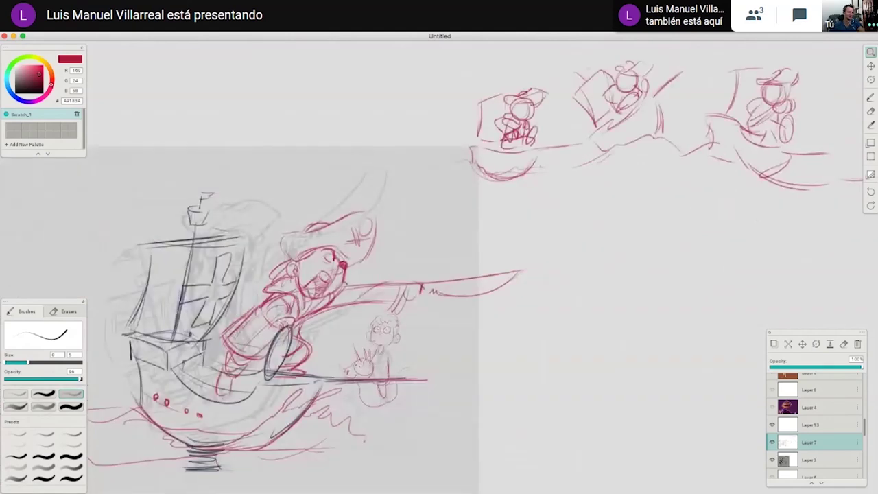
scroll(439, 268, left, 12)
scroll(439, 268, down, 4)
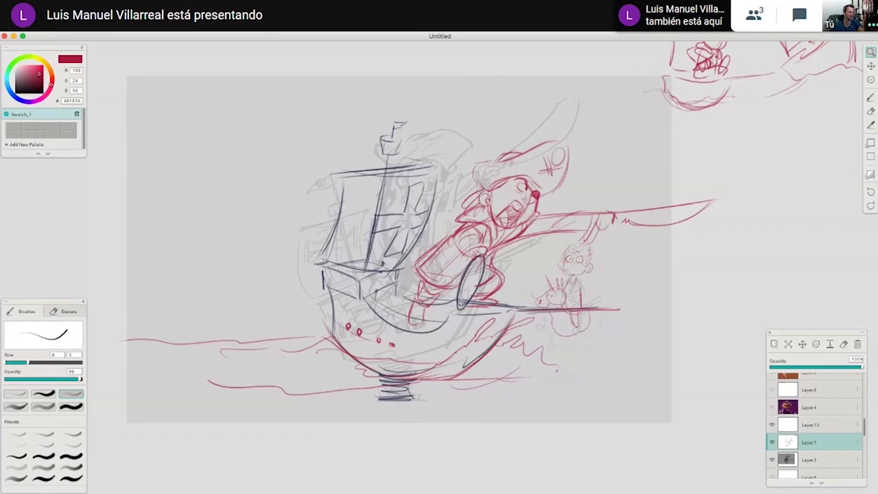
mouse_move(732, 317)
mouse_down()
mouse_move(684, 336)
mouse_move(561, 433)
mouse_move(581, 398)
mouse_up()
Hide the pirate sketch layers Layer 7 and Layer 3, then show and select Layer 2 with the dragon illustration.
drag(864, 421, 863, 446)
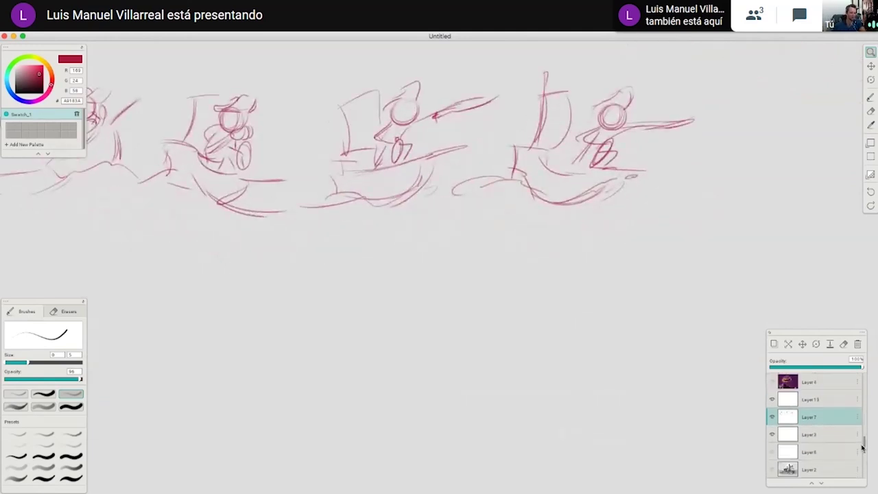
drag(571, 355, 541, 356)
mouse_move(346, 408)
mouse_down()
mouse_move(553, 373)
mouse_move(516, 379)
mouse_move(483, 363)
mouse_up()
drag(864, 444, 864, 457)
click(772, 402)
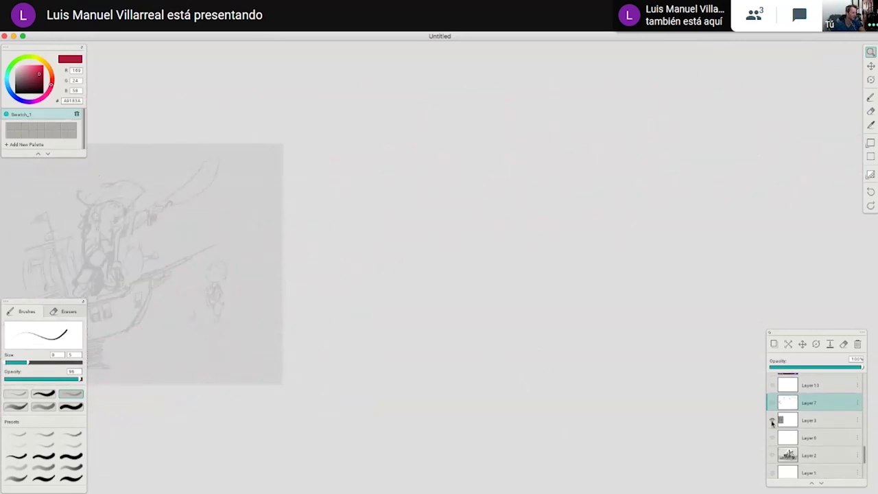
click(772, 420)
click(773, 455)
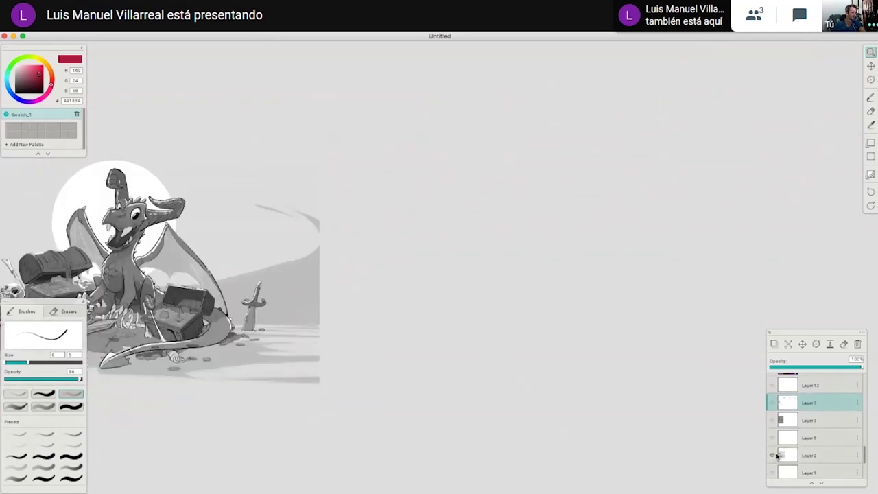
click(772, 437)
click(823, 456)
Lower the opacity of the dragon illustration on Layer 2 to 38%.
drag(249, 369, 516, 367)
scroll(450, 280, up, 5)
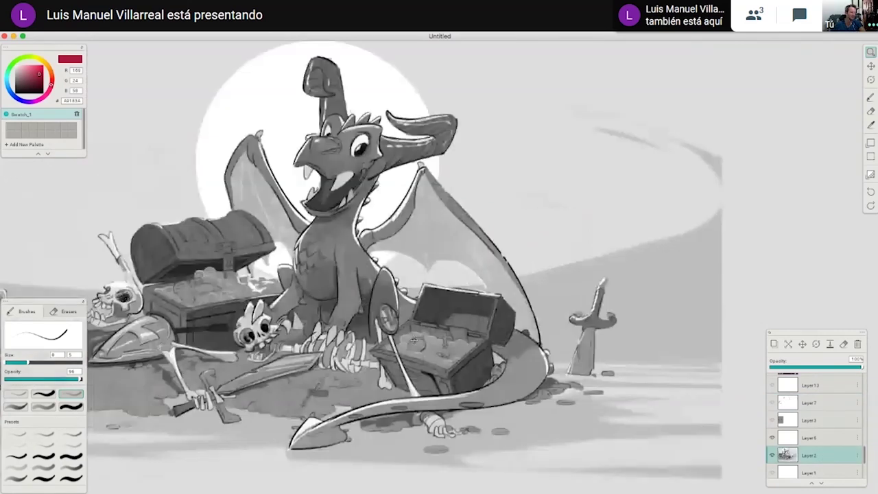
drag(282, 426, 355, 441)
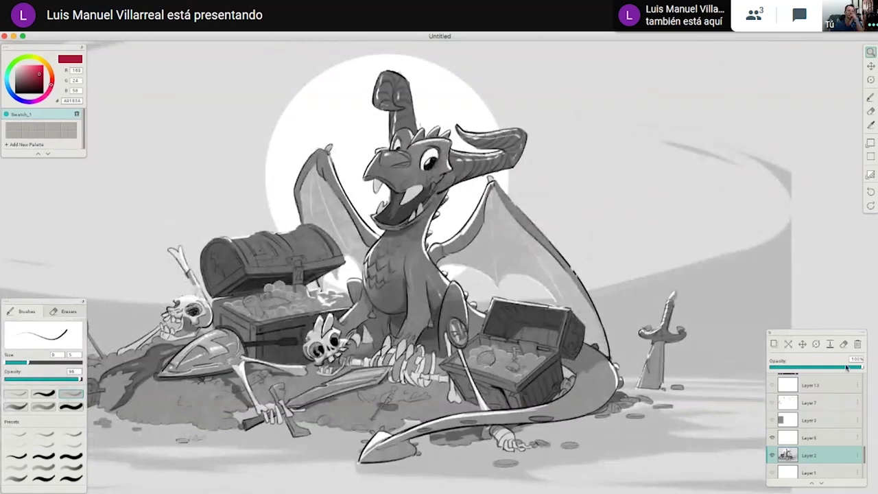
mouse_move(845, 367)
mouse_down()
mouse_move(811, 369)
mouse_move(842, 369)
mouse_up()
drag(530, 373, 523, 388)
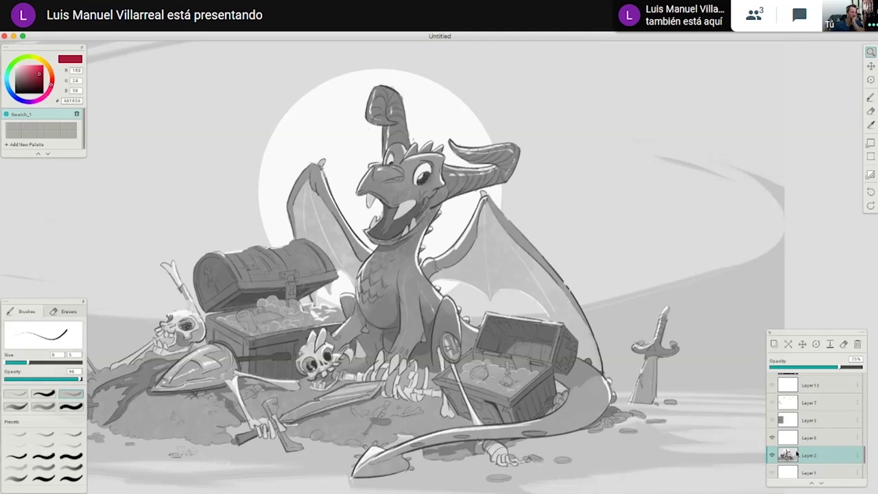
click(829, 438)
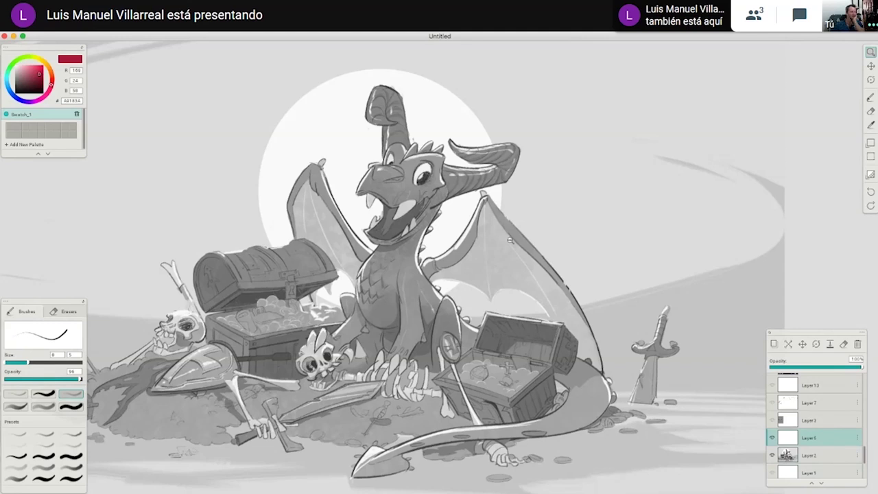
click(821, 458)
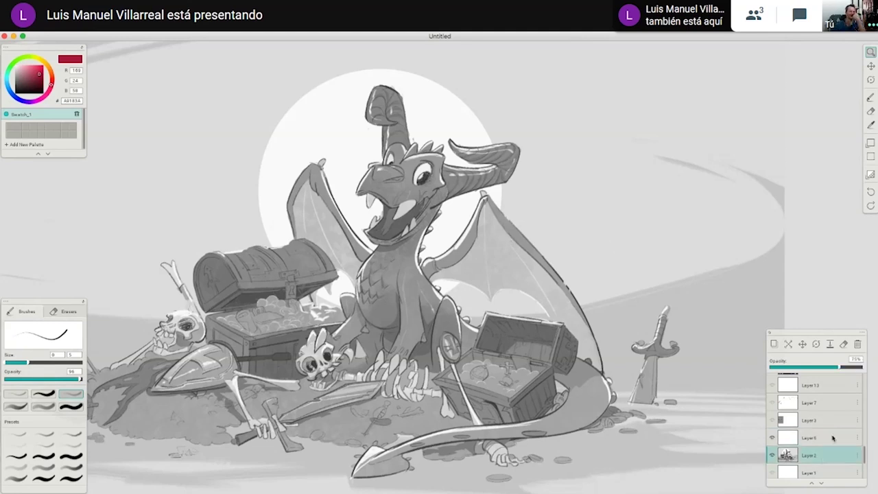
drag(832, 370, 806, 371)
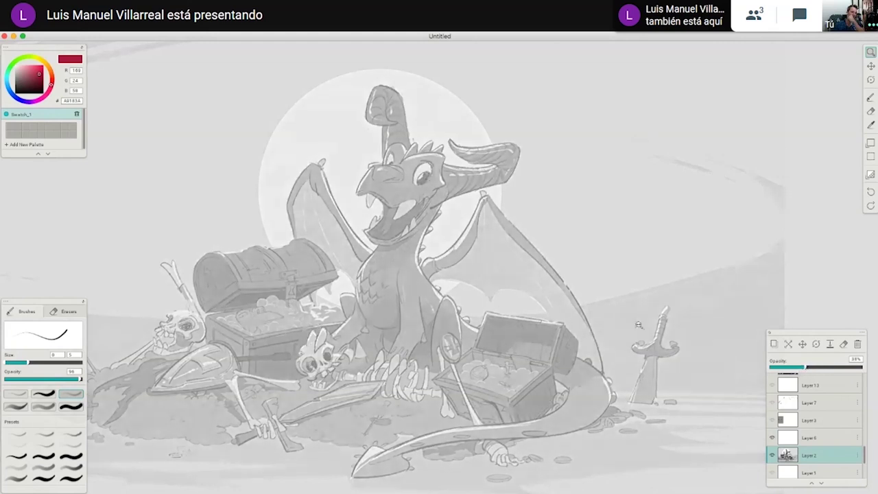
Choose a lighter crimson (R 197, G 41, B 78) and set the brush size to 9 for sketching beside the dragon.
drag(596, 274, 202, 439)
click(37, 71)
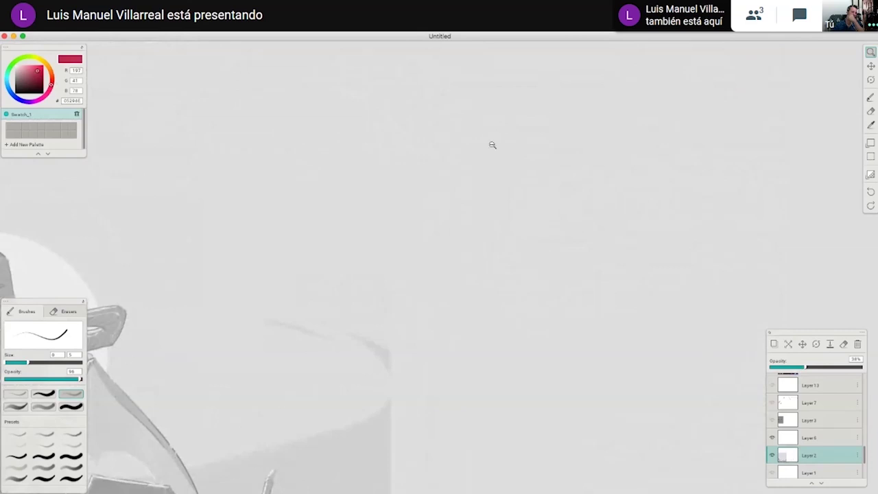
click(870, 100)
click(32, 363)
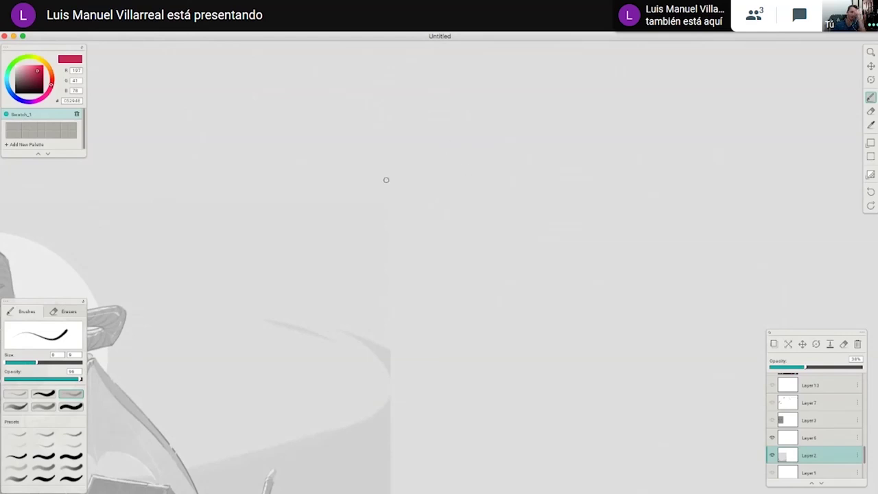
Sketch a large box outline beside the dragon on the separate layer directly above the dragon illustration.
drag(427, 178, 559, 177)
key(super+z)
click(822, 442)
mouse_move(359, 152)
mouse_down()
mouse_move(575, 142)
mouse_move(581, 296)
mouse_up()
drag(589, 155, 586, 340)
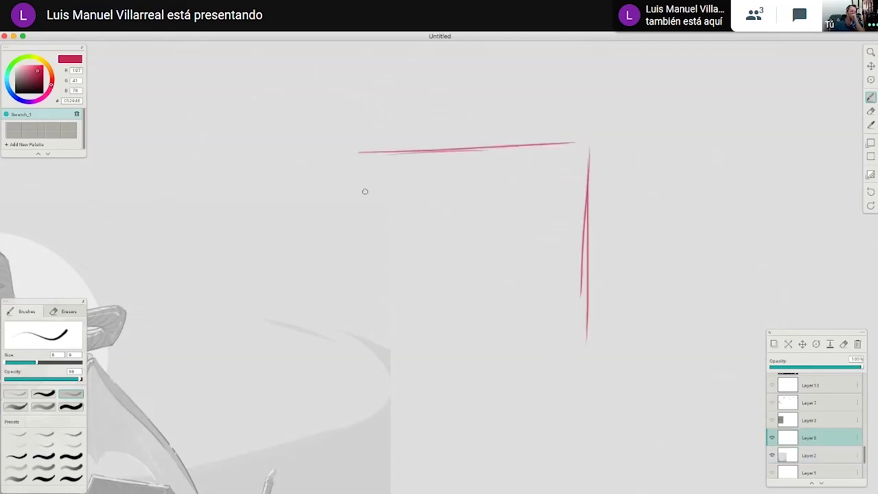
mouse_move(350, 159)
mouse_down()
mouse_move(297, 184)
mouse_move(341, 292)
mouse_move(338, 314)
mouse_up()
drag(357, 344, 578, 356)
drag(588, 172, 596, 352)
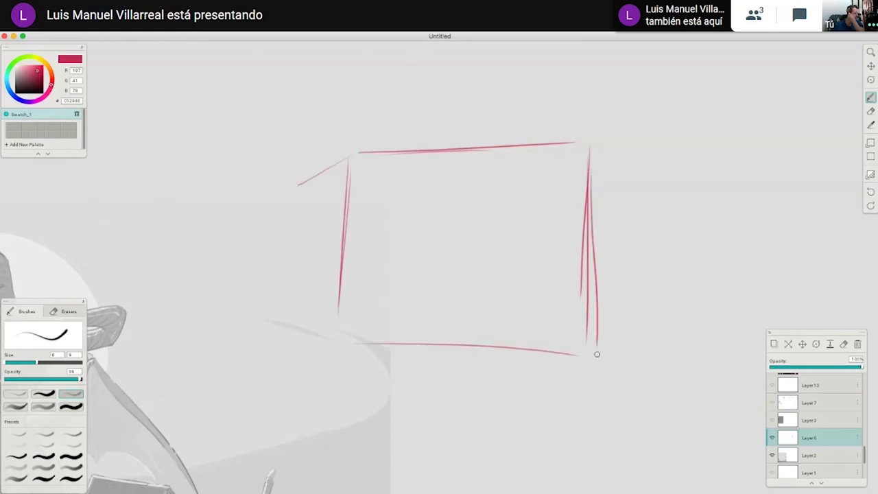
Sketch a cat's round head with two pointed ears and a muzzle resting on the box's upper edge.
scroll(525, 376, up, 5)
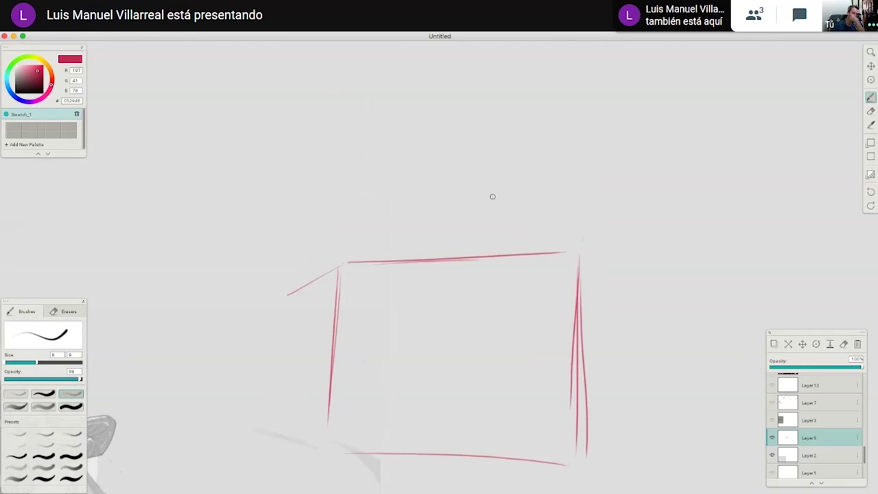
mouse_move(466, 238)
mouse_down()
mouse_move(453, 199)
mouse_move(466, 191)
mouse_up()
mouse_move(474, 254)
mouse_down()
mouse_move(529, 192)
mouse_move(533, 239)
mouse_move(500, 238)
mouse_move(518, 253)
mouse_up()
mouse_move(443, 225)
mouse_down()
mouse_move(463, 165)
mouse_move(475, 186)
mouse_move(521, 168)
mouse_move(525, 188)
mouse_up()
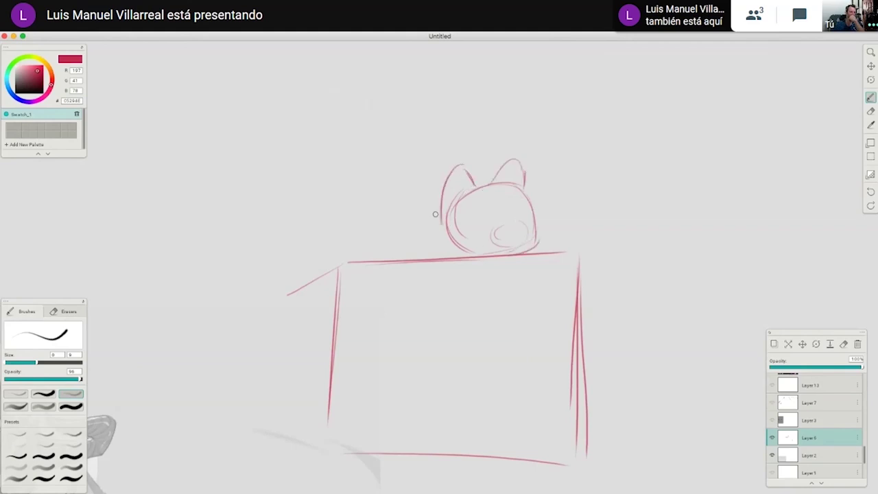
Draw the cat's front leg draped over the box with its paw, the other paw's outline and the arched back.
mouse_move(417, 241)
mouse_down()
mouse_move(438, 264)
mouse_move(479, 277)
mouse_up()
mouse_move(410, 254)
mouse_down()
mouse_move(459, 223)
mouse_move(503, 277)
mouse_move(496, 263)
mouse_move(524, 324)
mouse_up()
drag(488, 259, 525, 314)
drag(476, 285, 522, 333)
drag(536, 242, 542, 262)
mouse_move(437, 217)
mouse_down()
mouse_move(372, 199)
mouse_move(357, 214)
mouse_move(348, 251)
mouse_up()
mouse_move(413, 191)
mouse_down()
mouse_move(442, 210)
mouse_move(342, 255)
mouse_up()
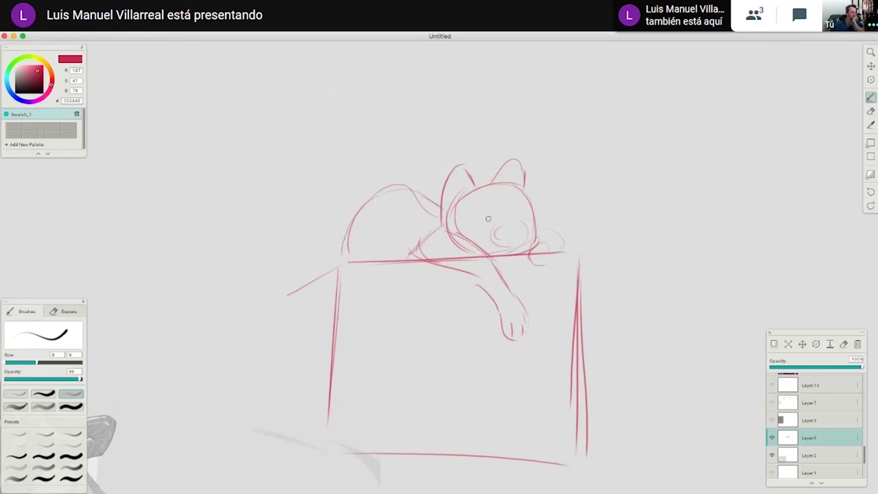
Add the cat's eyes, nose, mouth, brow and inner ear, and sketch the small shape under its chin.
mouse_move(505, 229)
mouse_down()
mouse_move(516, 227)
mouse_move(470, 226)
mouse_move(479, 209)
mouse_move(485, 220)
mouse_move(524, 217)
mouse_move(465, 221)
mouse_move(481, 230)
mouse_move(481, 219)
mouse_up()
drag(519, 217, 513, 216)
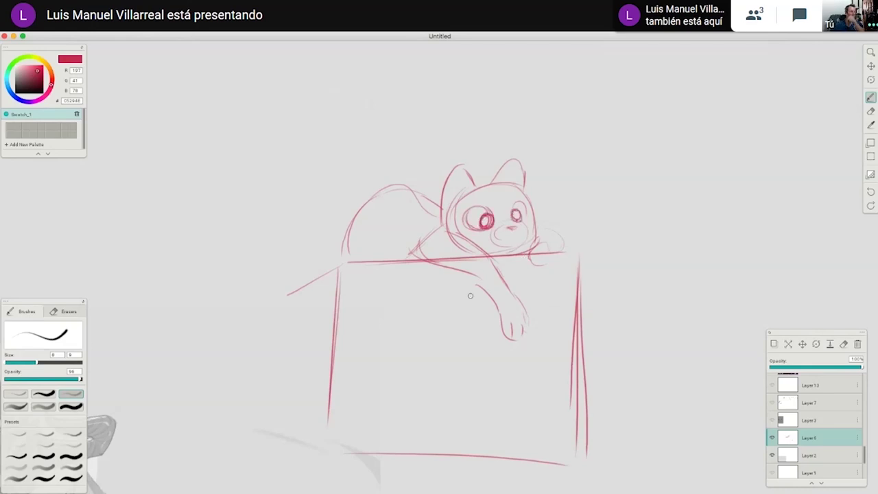
mouse_move(524, 256)
mouse_down()
mouse_move(501, 257)
mouse_move(506, 275)
mouse_move(534, 274)
mouse_move(520, 253)
mouse_move(488, 255)
mouse_move(526, 277)
mouse_up()
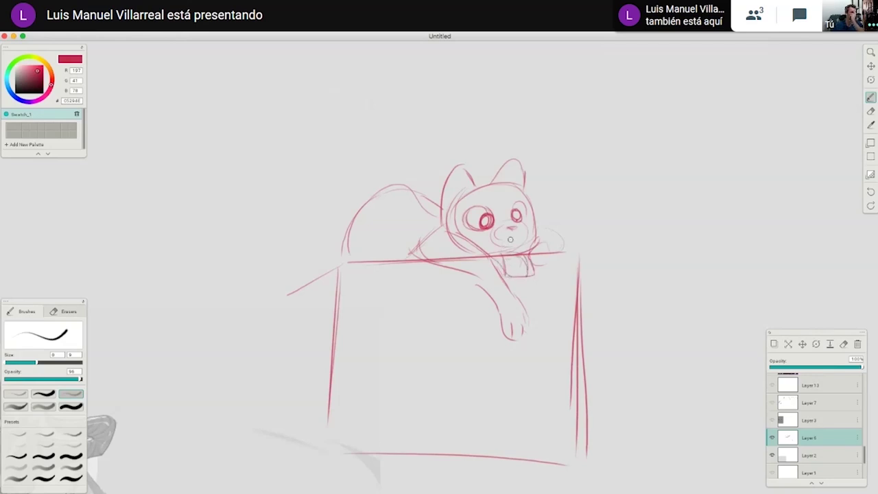
drag(469, 199, 517, 190)
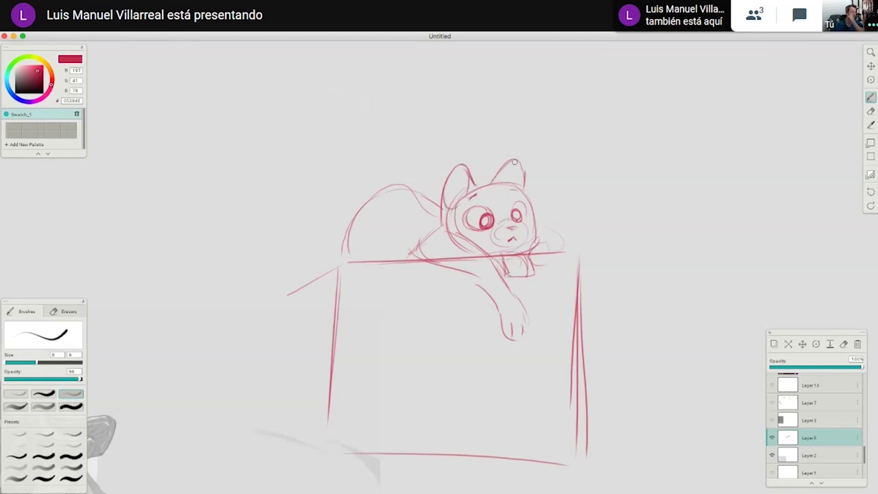
Define the cat's far paw at the box corner, reinforce its back and draw a curled tail.
mouse_move(549, 234)
mouse_down()
mouse_move(552, 253)
mouse_move(539, 268)
mouse_move(554, 264)
mouse_up()
mouse_move(442, 206)
mouse_down()
mouse_move(352, 225)
mouse_move(335, 269)
mouse_up()
drag(316, 216, 338, 267)
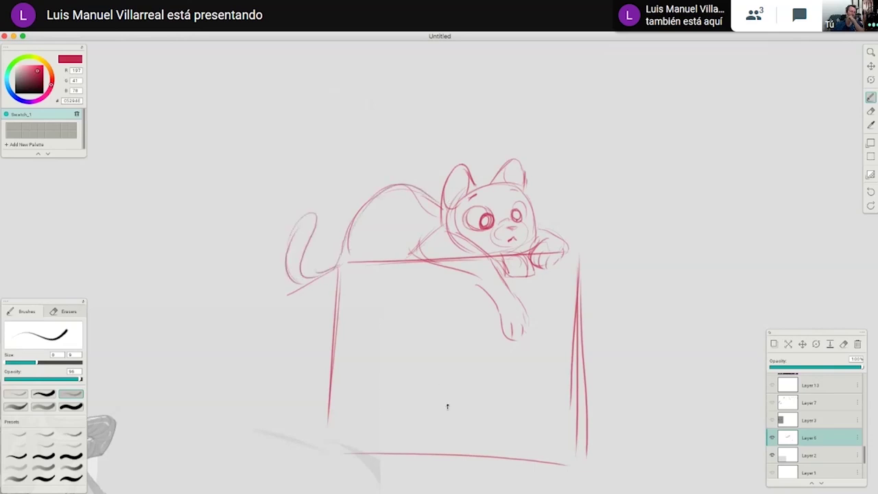
Return to the dragon illustration on Layer 2 and lower its opacity to about 25%.
mouse_move(328, 396)
mouse_down()
mouse_move(404, 375)
mouse_move(737, 200)
mouse_move(736, 103)
mouse_up()
drag(357, 415, 390, 434)
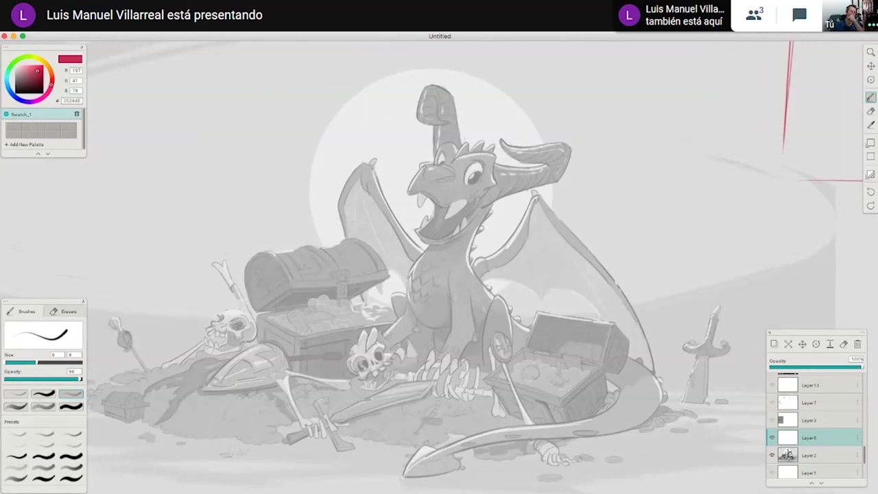
drag(492, 406, 526, 381)
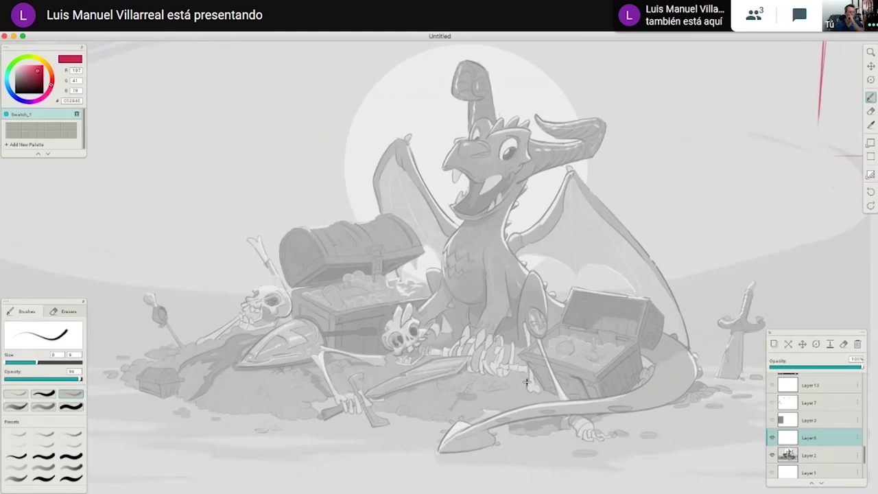
click(822, 459)
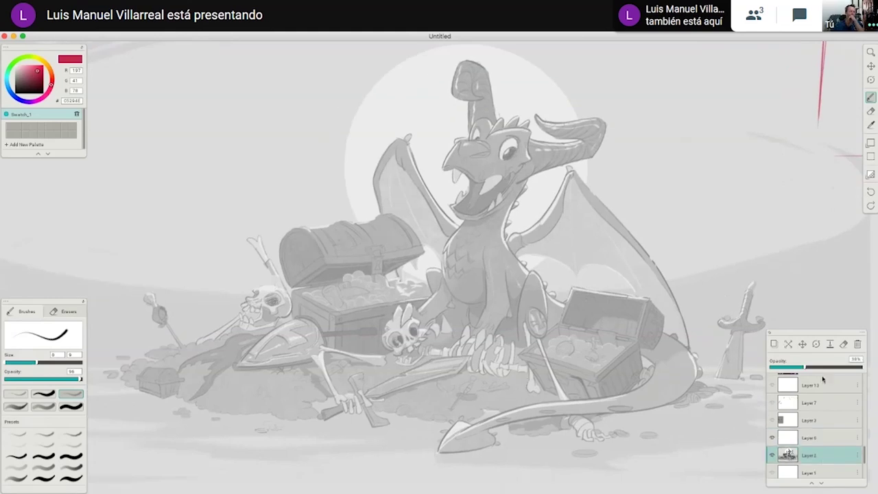
click(798, 368)
drag(798, 368, 794, 369)
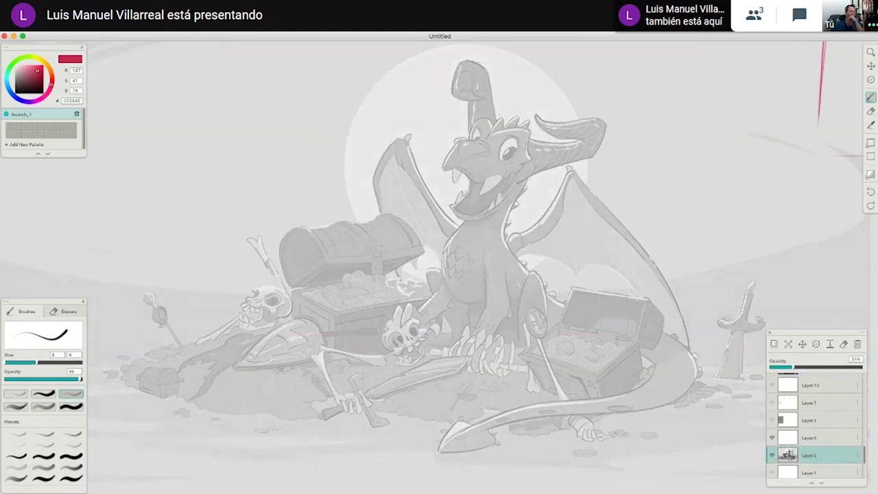
On the sketch layer above, draw a wide mound arc over the dragon's treasure pile and a curled shape in front.
click(821, 439)
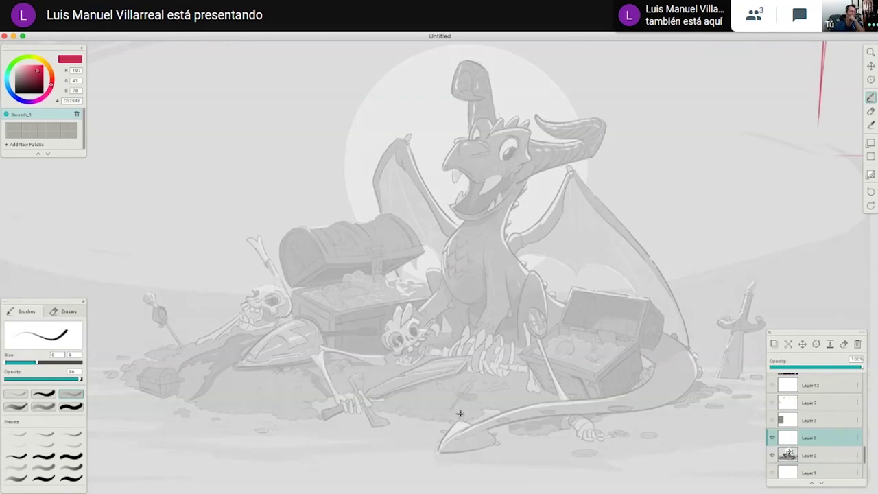
scroll(460, 413, down, 2)
mouse_move(132, 370)
mouse_down()
mouse_move(396, 239)
mouse_move(335, 290)
mouse_move(446, 235)
mouse_move(730, 380)
mouse_move(317, 263)
mouse_move(244, 306)
mouse_move(178, 371)
mouse_up()
drag(251, 400, 242, 389)
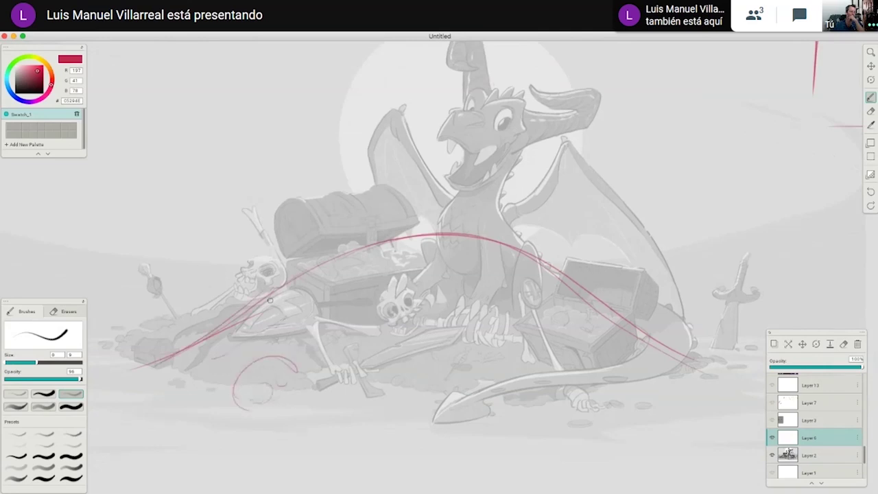
Sketch a small open chest with a rounded lid and treasure on the mound's right slope.
scroll(269, 300, up, 3)
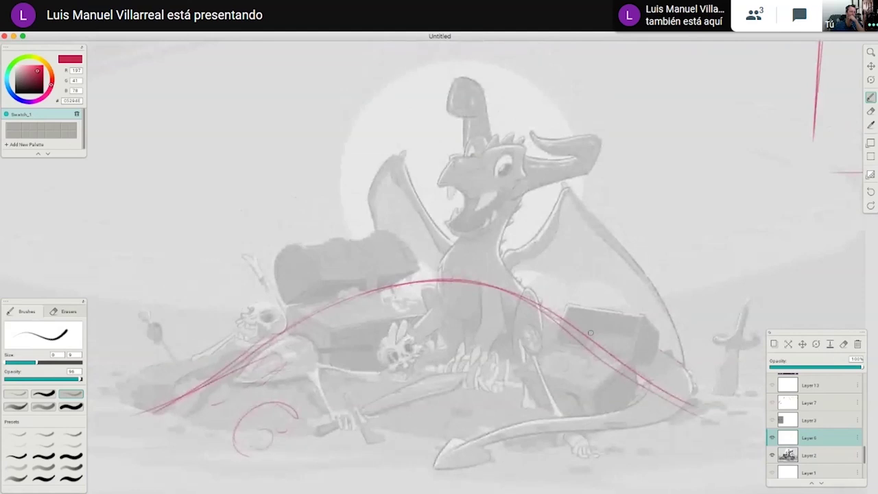
mouse_move(575, 326)
mouse_down()
mouse_move(649, 329)
mouse_move(625, 371)
mouse_up()
mouse_move(628, 328)
mouse_down()
mouse_move(573, 327)
mouse_move(700, 349)
mouse_move(712, 377)
mouse_up()
mouse_move(655, 336)
mouse_down()
mouse_move(692, 357)
mouse_move(704, 409)
mouse_up()
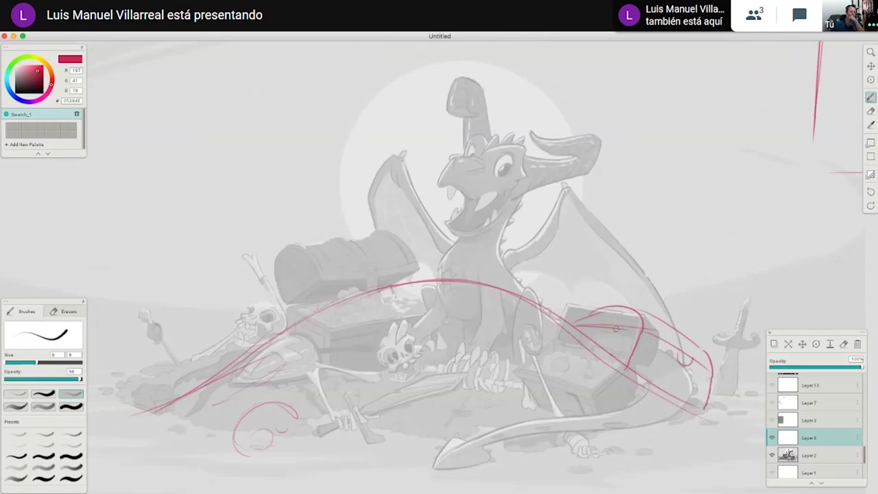
drag(585, 324, 649, 311)
mouse_move(578, 319)
mouse_down()
mouse_move(644, 288)
mouse_move(644, 302)
mouse_move(634, 289)
mouse_move(645, 315)
mouse_move(675, 318)
mouse_move(714, 351)
mouse_move(691, 355)
mouse_up()
drag(602, 325, 654, 312)
mouse_move(627, 329)
mouse_down()
mouse_move(671, 317)
mouse_move(659, 334)
mouse_move(684, 347)
mouse_up()
Add coins and loose contour lines across the front of the treasure mound.
drag(599, 376, 561, 373)
drag(525, 433, 515, 443)
drag(403, 333, 448, 320)
drag(469, 367, 476, 424)
Sketch a large treasure chest with a domed lid, side panels and a front latch on the mound's peak.
mouse_move(338, 375)
mouse_down()
mouse_move(320, 324)
mouse_move(343, 271)
mouse_up()
mouse_move(322, 319)
mouse_down()
mouse_move(319, 259)
mouse_move(372, 252)
mouse_move(349, 302)
mouse_move(380, 282)
mouse_up()
drag(376, 238, 402, 279)
mouse_move(397, 269)
mouse_down()
mouse_move(386, 249)
mouse_move(312, 286)
mouse_up()
mouse_move(322, 313)
mouse_down()
mouse_move(391, 275)
mouse_move(520, 291)
mouse_up()
mouse_move(374, 228)
mouse_down()
mouse_move(500, 247)
mouse_move(511, 286)
mouse_up()
mouse_move(491, 246)
mouse_down()
mouse_move(511, 294)
mouse_move(515, 350)
mouse_move(442, 345)
mouse_up()
drag(397, 300, 408, 353)
drag(465, 303, 469, 284)
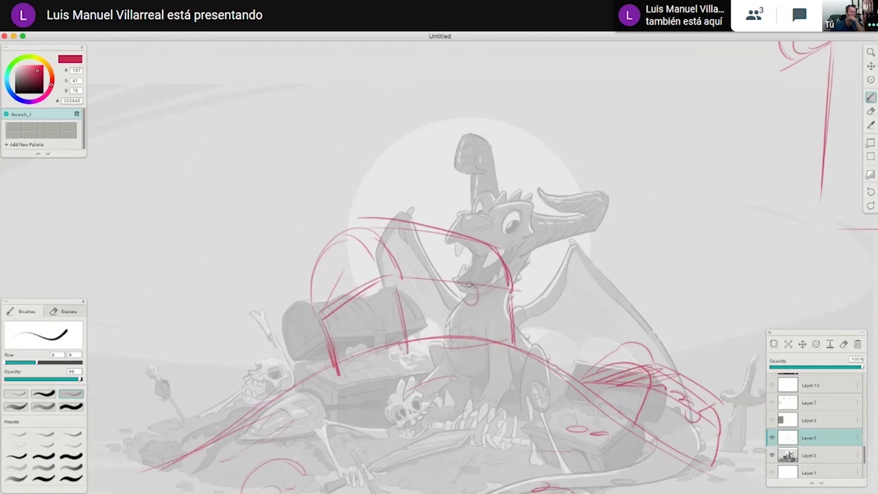
Fill the mound around the large chest with a bone, coins and flowing contour lines, and darken the chest's latch.
mouse_move(311, 399)
mouse_down()
mouse_move(392, 350)
mouse_move(332, 338)
mouse_move(378, 338)
mouse_move(394, 320)
mouse_up()
drag(345, 356, 364, 374)
mouse_move(413, 333)
mouse_down()
mouse_move(391, 356)
mouse_move(408, 365)
mouse_up()
drag(473, 335, 526, 390)
mouse_move(443, 418)
mouse_down()
mouse_move(473, 424)
mouse_move(484, 443)
mouse_up()
mouse_move(488, 441)
mouse_down()
mouse_move(524, 351)
mouse_move(459, 332)
mouse_up()
drag(515, 308, 569, 302)
drag(550, 305, 626, 334)
drag(701, 398, 631, 421)
scroll(630, 420, up, 3)
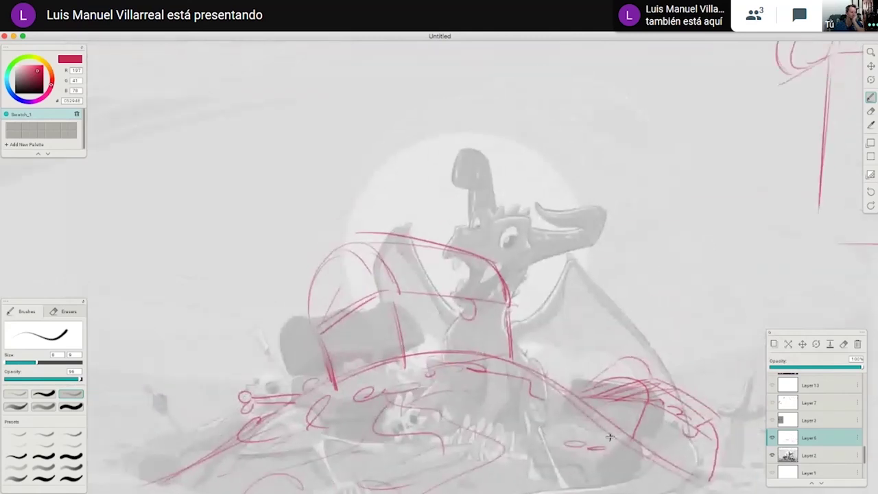
drag(458, 299, 468, 328)
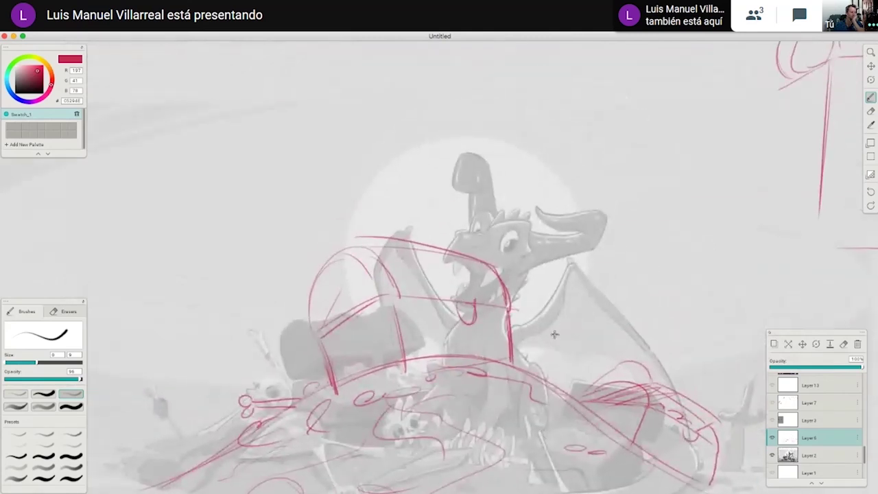
Sketch a large rounded head outline for a creature leaning over the domed chest lid.
scroll(554, 333, up, 5)
scroll(554, 333, left, 3)
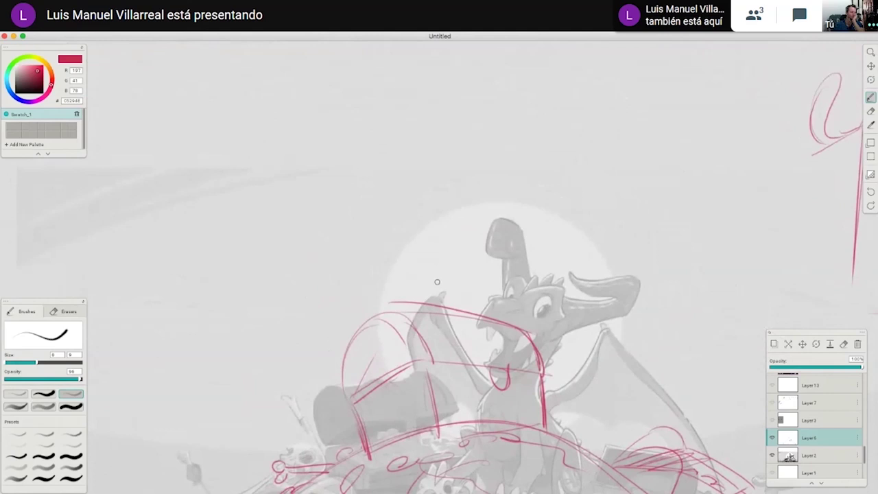
drag(435, 245, 487, 232)
mouse_move(424, 288)
mouse_down()
mouse_move(456, 229)
mouse_move(500, 240)
mouse_up()
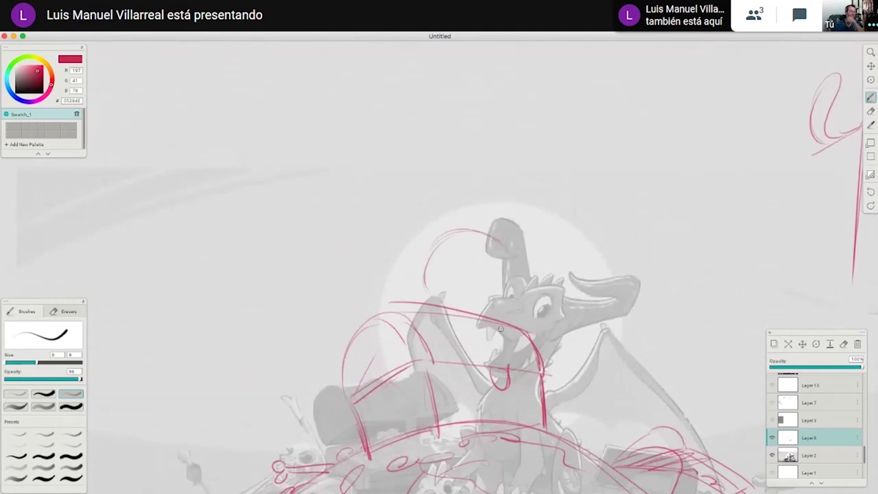
mouse_move(416, 278)
mouse_down()
mouse_move(432, 246)
mouse_move(506, 281)
mouse_move(486, 243)
mouse_move(414, 294)
mouse_up()
drag(551, 414, 524, 357)
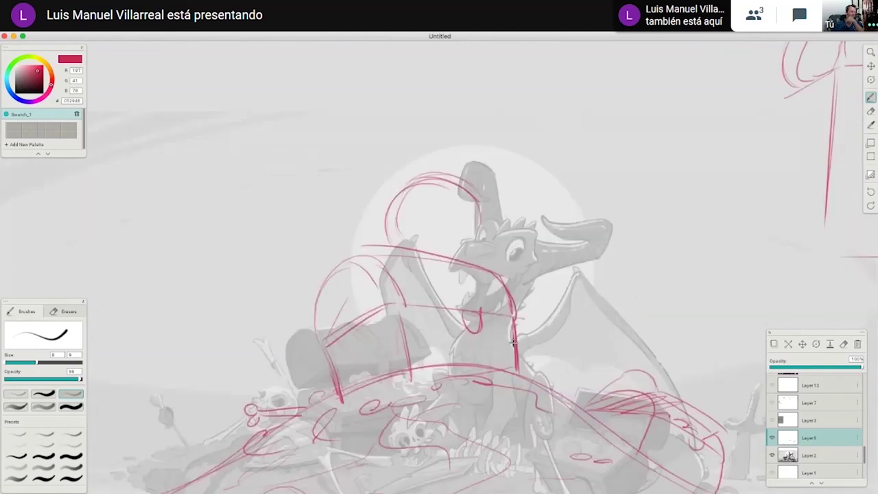
Using the cat sketch as reference, build up the creature's head with construction lines, a muzzle, a brow and rounded ears.
drag(725, 328, 278, 458)
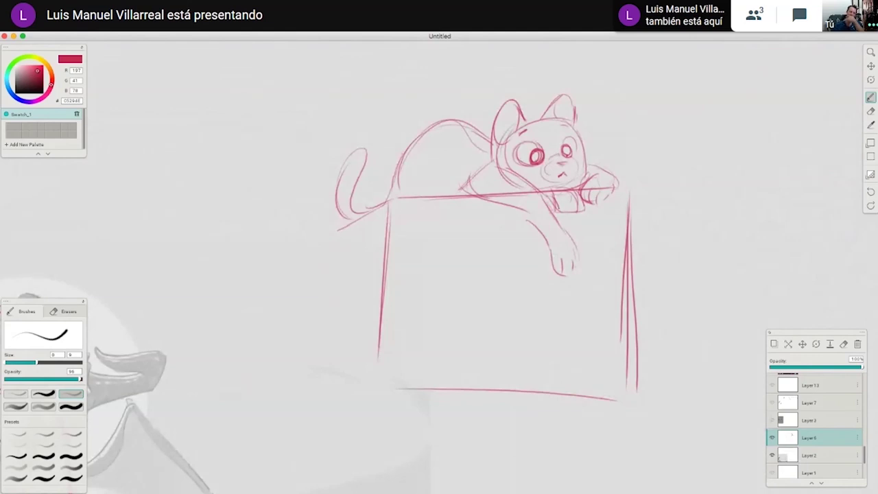
drag(366, 349, 559, 291)
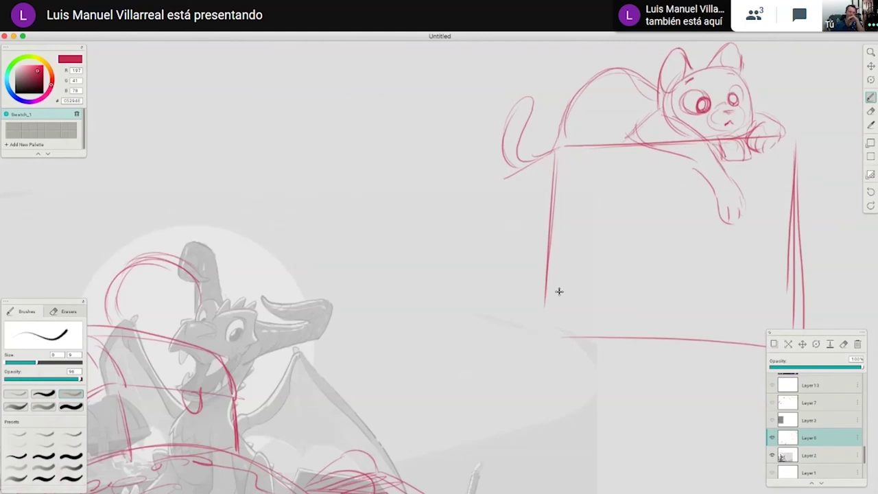
drag(146, 369, 391, 325)
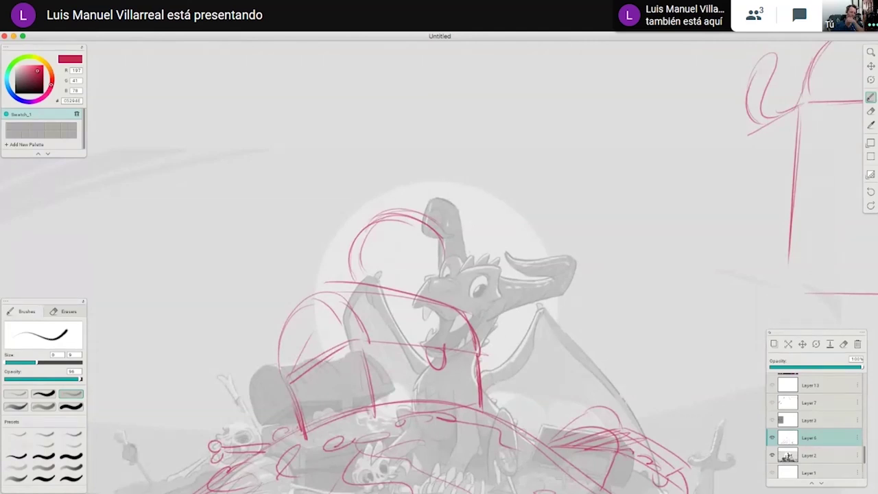
drag(411, 279, 405, 223)
mouse_move(434, 246)
mouse_down()
mouse_move(458, 260)
mouse_move(465, 282)
mouse_up()
mouse_move(440, 273)
mouse_down()
mouse_move(370, 273)
mouse_move(355, 255)
mouse_move(410, 271)
mouse_move(369, 272)
mouse_move(448, 271)
mouse_move(428, 260)
mouse_move(524, 291)
mouse_move(425, 258)
mouse_move(453, 259)
mouse_up()
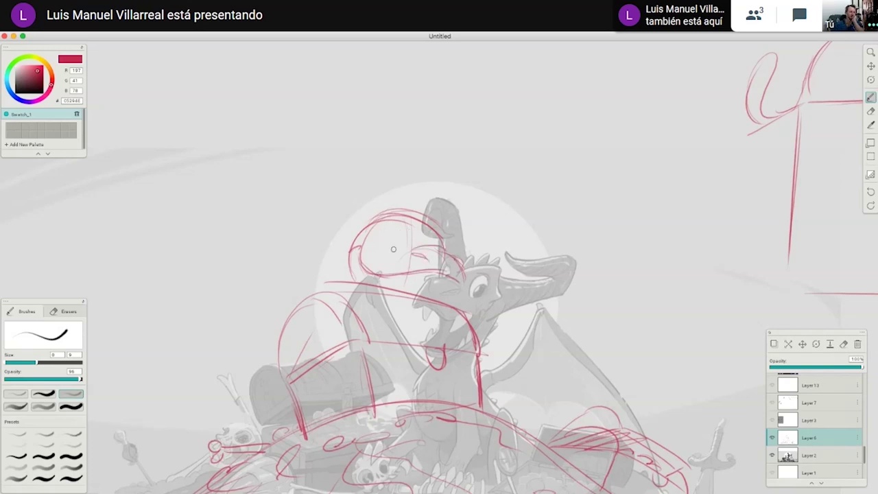
mouse_move(377, 221)
mouse_down()
mouse_move(408, 206)
mouse_move(397, 243)
mouse_move(433, 233)
mouse_move(424, 219)
mouse_move(443, 247)
mouse_up()
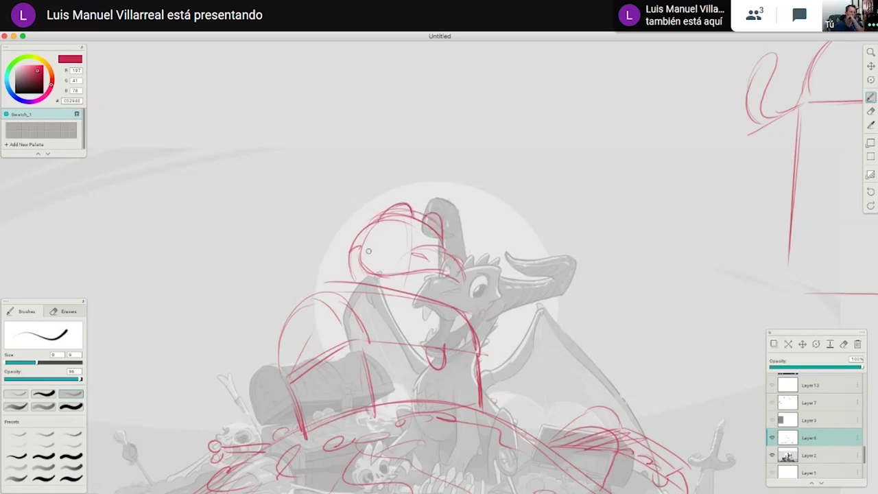
Draw the creature's nose and mouth, drape an arm with claws over the chest lid and shade the nose.
drag(332, 439, 390, 377)
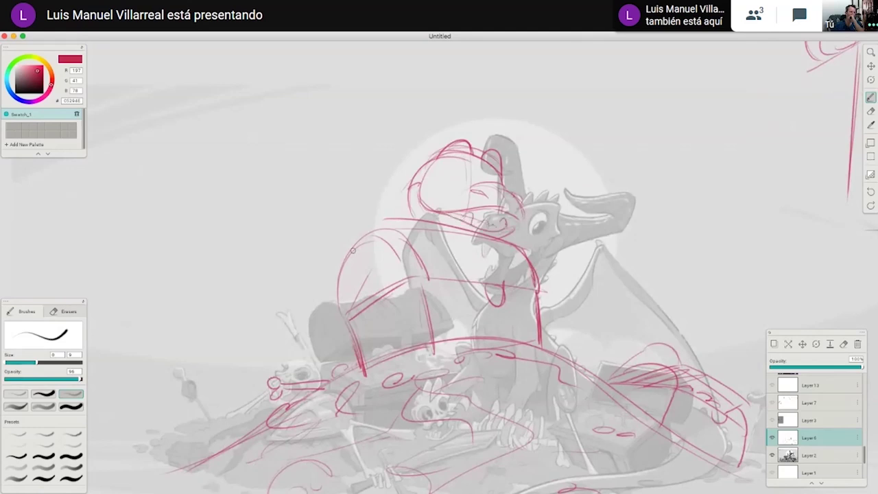
mouse_move(352, 244)
mouse_down()
mouse_move(409, 209)
mouse_move(409, 219)
mouse_move(399, 220)
mouse_move(393, 201)
mouse_move(405, 201)
mouse_move(482, 280)
mouse_up()
key(super+z)
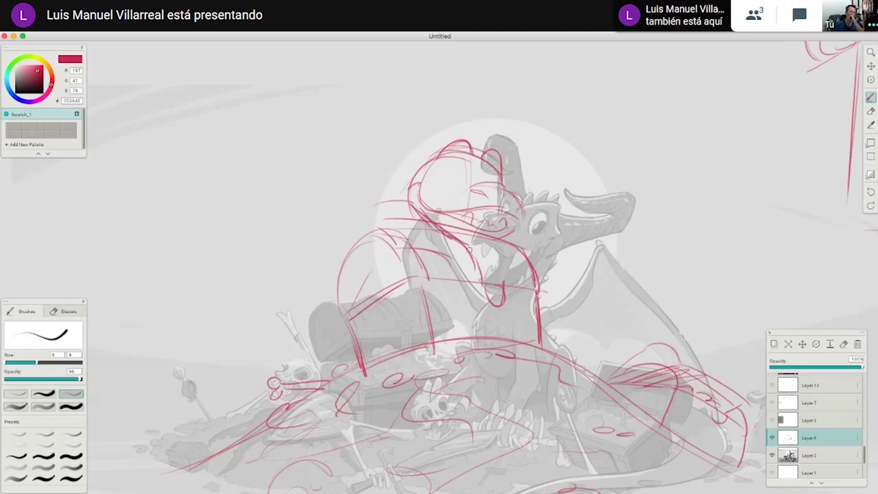
mouse_move(444, 259)
mouse_down()
mouse_move(456, 288)
mouse_move(442, 299)
mouse_move(478, 305)
mouse_up()
mouse_move(491, 212)
mouse_down()
mouse_move(472, 233)
mouse_move(506, 234)
mouse_move(494, 243)
mouse_move(498, 234)
mouse_up()
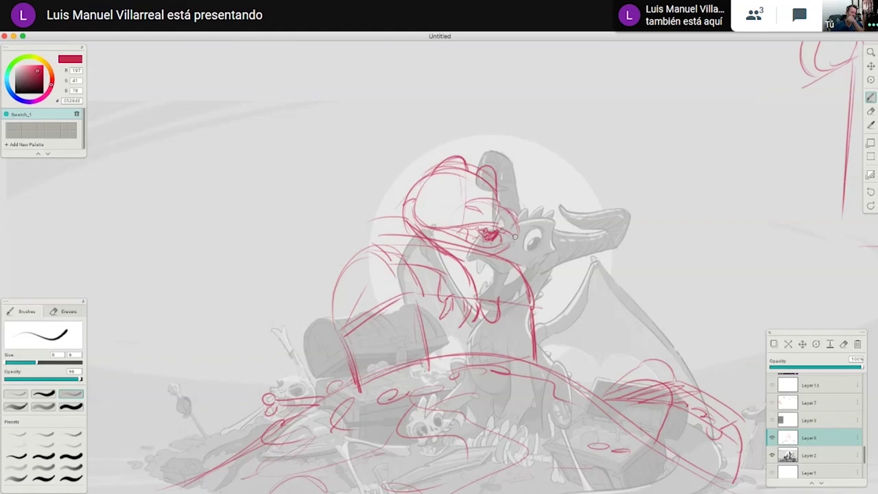
Define the creature's claws and forearm on the chest front and strengthen its shoulder and back contours.
mouse_move(465, 297)
mouse_down()
mouse_move(468, 318)
mouse_move(452, 309)
mouse_move(436, 319)
mouse_up()
drag(473, 308, 474, 322)
drag(438, 274, 445, 312)
drag(388, 255, 360, 241)
mouse_move(393, 213)
mouse_down()
mouse_move(370, 228)
mouse_move(401, 213)
mouse_move(371, 224)
mouse_move(350, 258)
mouse_move(405, 214)
mouse_move(459, 266)
mouse_up()
drag(399, 266, 440, 277)
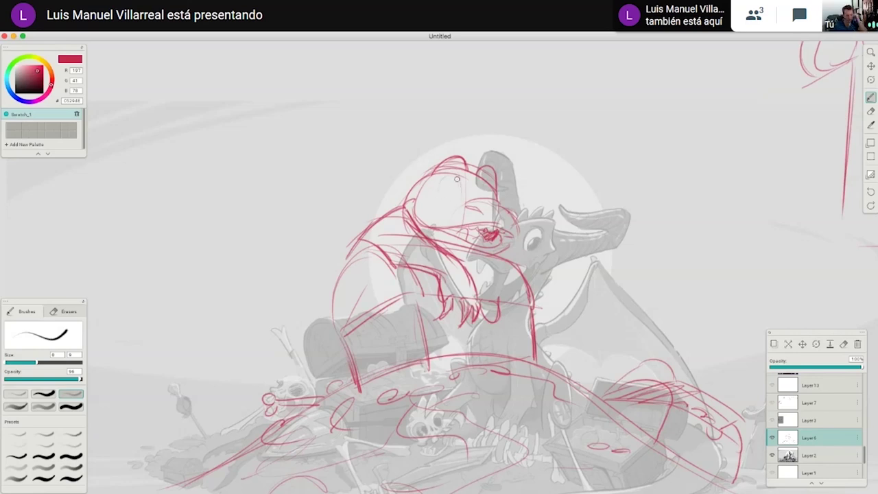
Add curved strokes inside the upper part of the creature's head and review the whole treasure composition.
drag(441, 189, 463, 178)
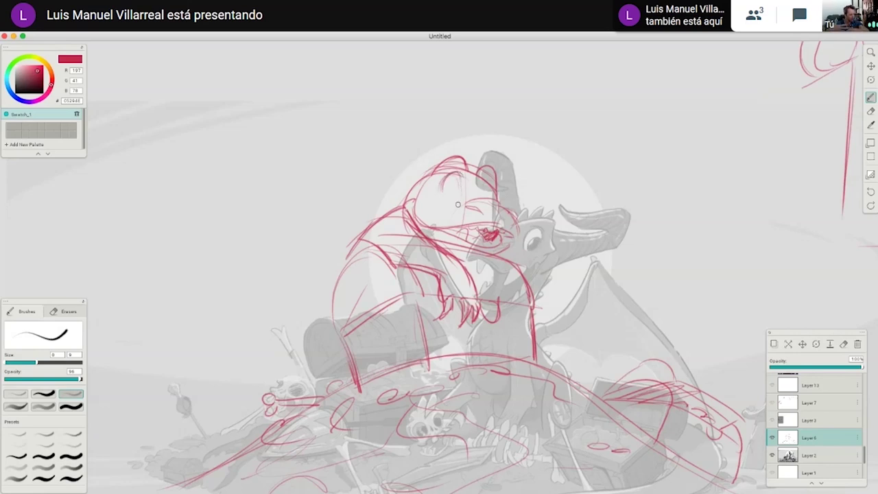
drag(391, 295, 434, 254)
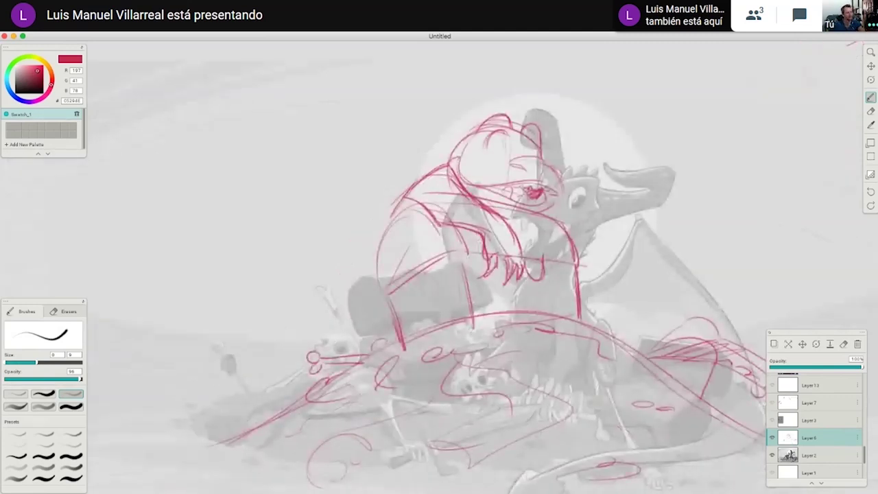
drag(261, 327, 224, 349)
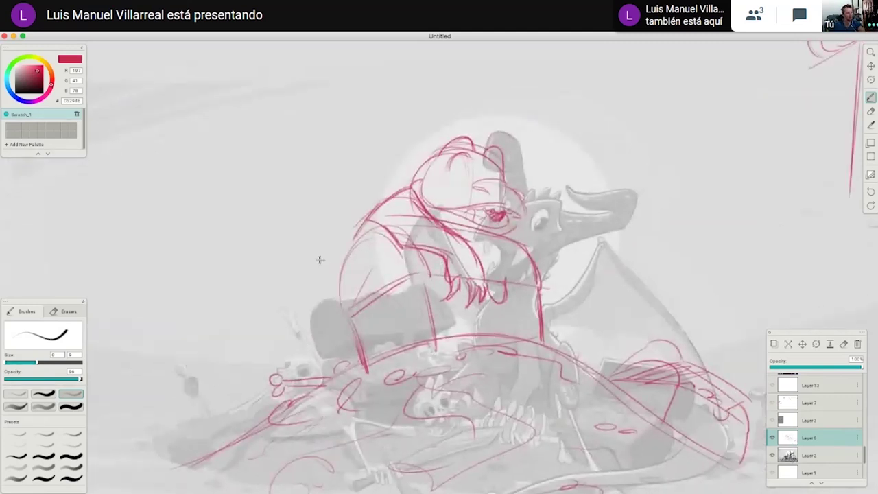
Sketch a large triangular composition guide around the creature and the treasure mound, and undo it.
drag(349, 244, 412, 224)
mouse_move(339, 313)
mouse_down()
mouse_move(316, 341)
mouse_move(245, 373)
mouse_move(302, 308)
mouse_up()
drag(458, 107, 208, 448)
drag(492, 78, 755, 421)
scroll(559, 397, right, 2)
scroll(560, 398, down, 1)
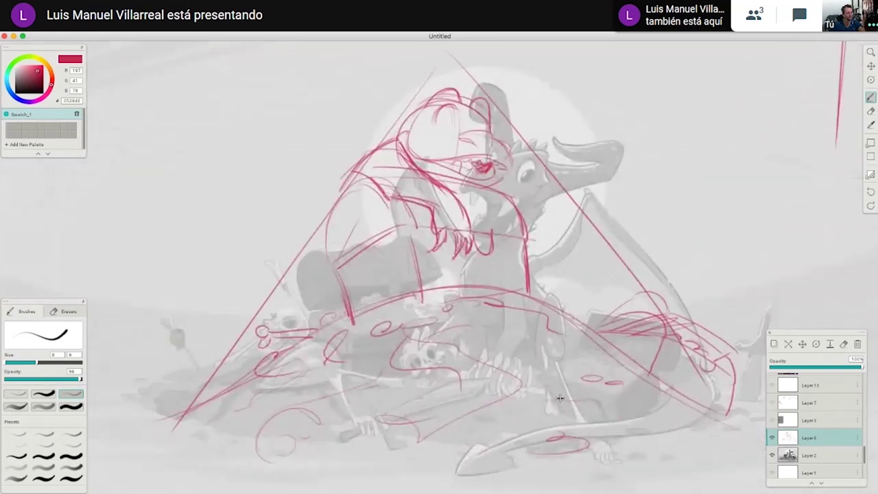
drag(185, 448, 741, 454)
scroll(490, 468, left, 2)
scroll(490, 469, up, 1)
key(super+z)
key(super+z)
key(super+z)
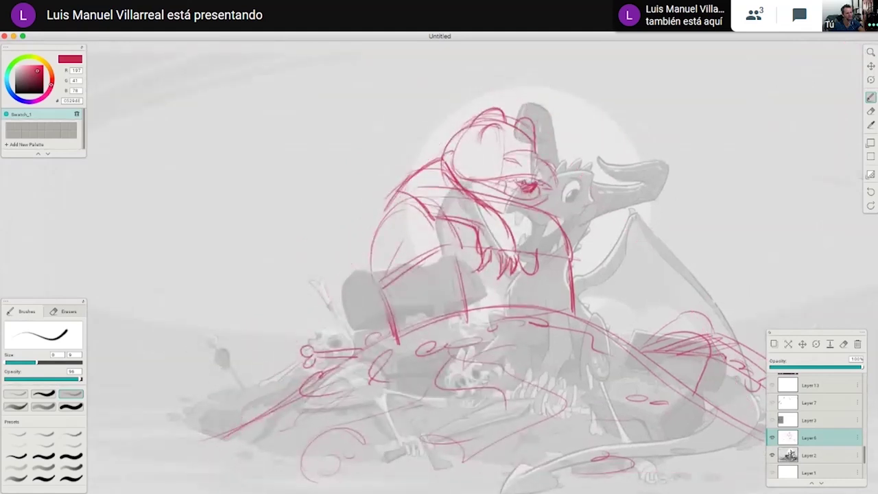
Draw the creature's eyes with a filled pupil and add small pointed tufts on top of its head.
scroll(476, 201, right, 1)
scroll(477, 201, up, 1)
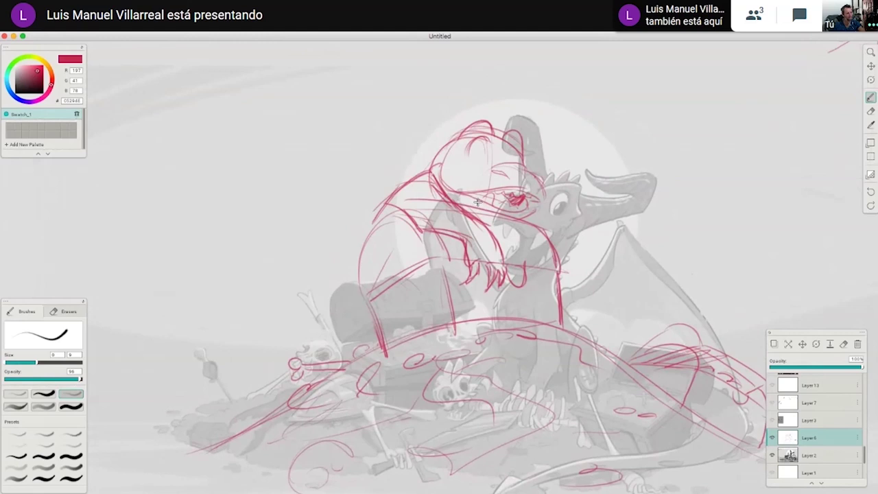
scroll(477, 201, right, 2)
scroll(477, 202, up, 2)
mouse_move(432, 194)
mouse_down()
mouse_move(431, 205)
mouse_move(471, 191)
mouse_up()
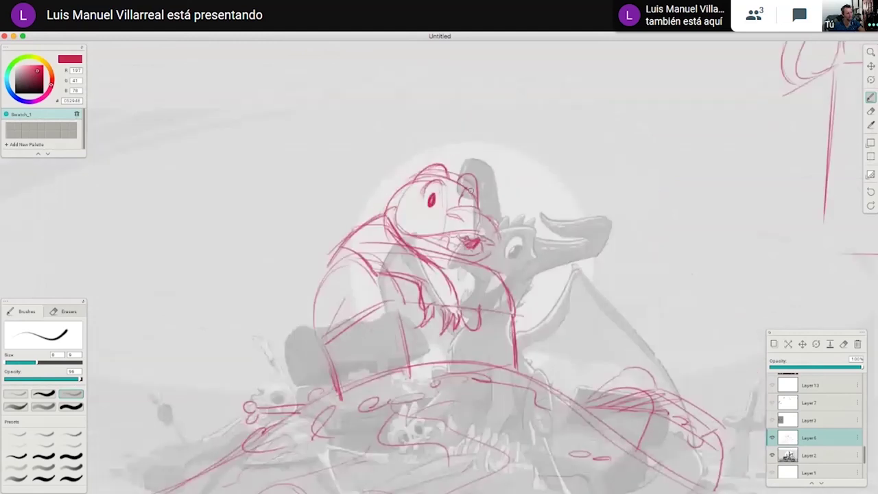
scroll(460, 204, down, 3)
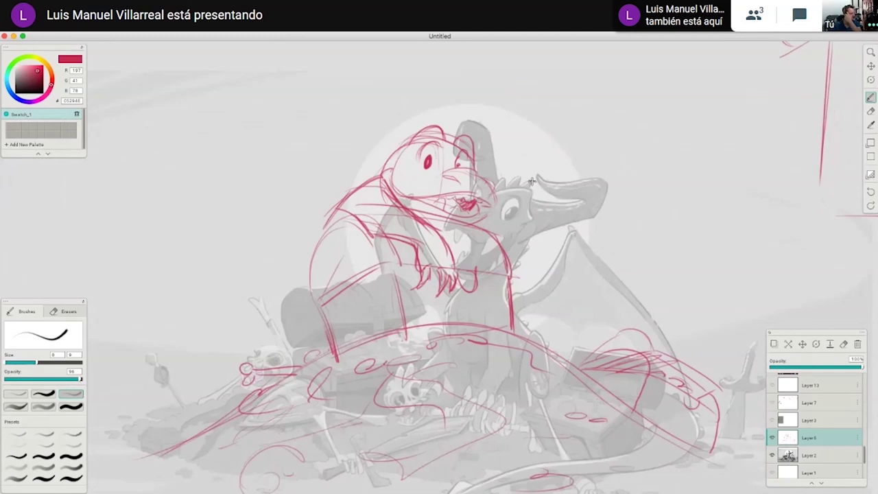
scroll(531, 181, up, 2)
drag(442, 148, 448, 152)
drag(455, 152, 458, 168)
drag(435, 146, 426, 143)
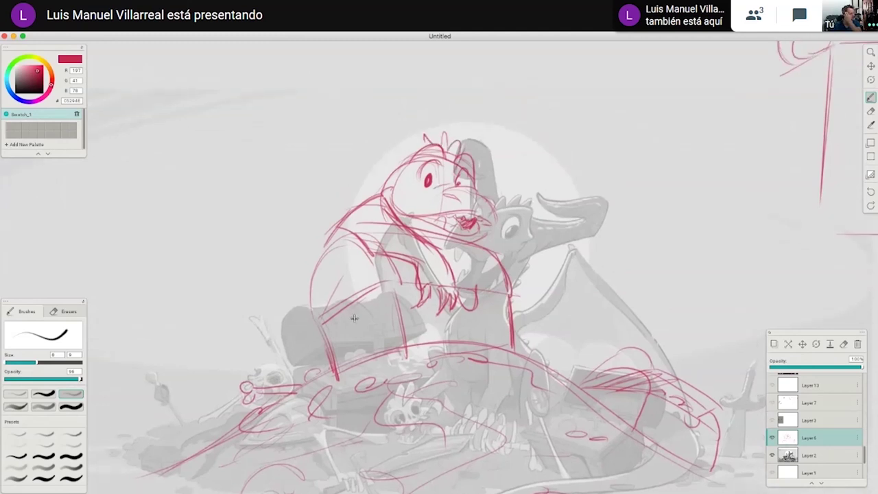
Sketch the creature's left wing, sweeping from its back to a hooked tip and down to the ground beside the mound.
scroll(354, 317, left, 5)
scroll(354, 317, down, 1)
drag(446, 211, 394, 278)
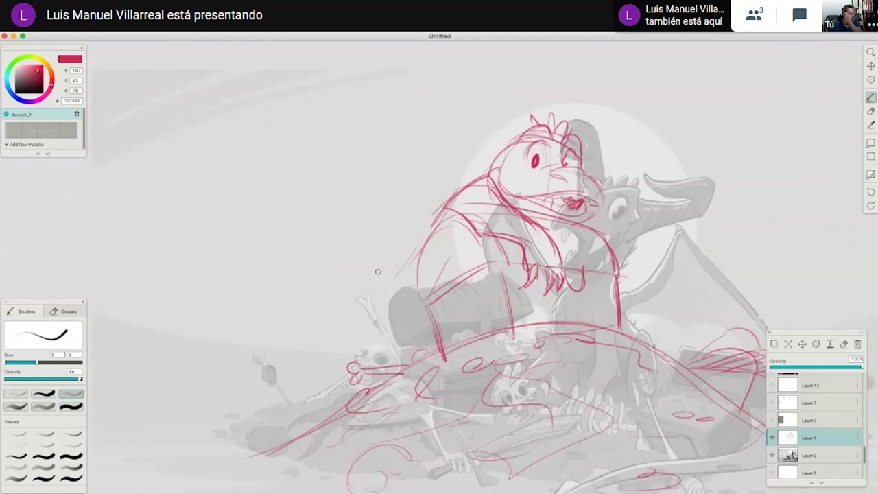
drag(428, 225, 380, 290)
drag(411, 248, 321, 259)
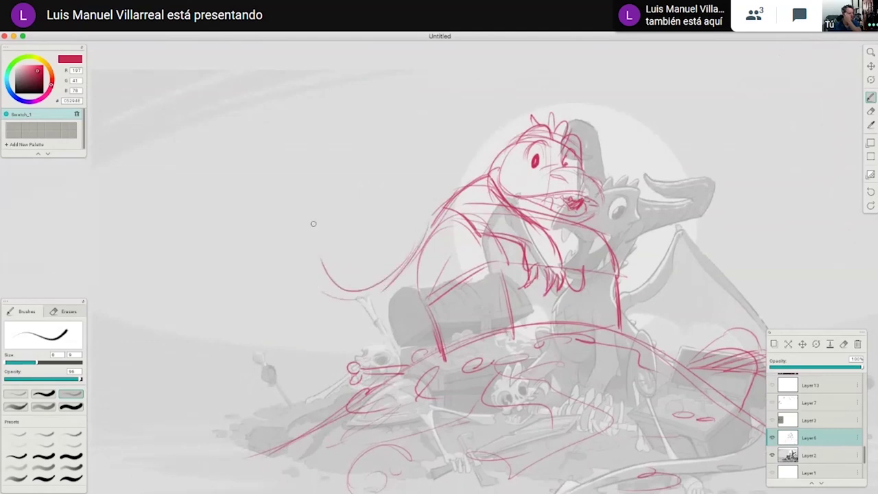
drag(335, 196, 188, 449)
drag(187, 439, 296, 230)
drag(333, 197, 321, 223)
mouse_move(300, 222)
mouse_down()
mouse_move(310, 220)
mouse_move(387, 283)
mouse_up()
mouse_move(229, 312)
mouse_down()
mouse_move(187, 460)
mouse_move(298, 386)
mouse_up()
drag(210, 444, 290, 431)
drag(490, 362, 277, 379)
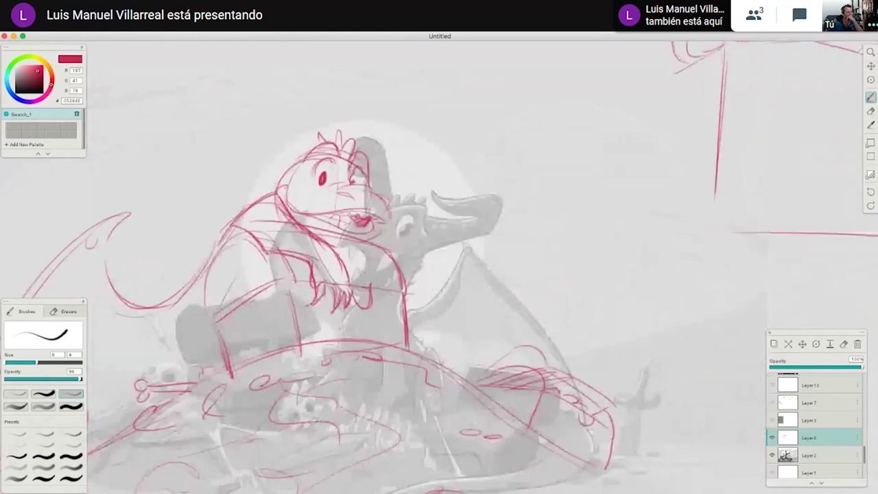
Draw the creature's other arm with a clawed hand under the chin and the elbow past the chest's right edge.
scroll(367, 216, down, 3)
mouse_move(367, 214)
mouse_down()
mouse_move(357, 235)
mouse_move(378, 213)
mouse_move(385, 278)
mouse_up()
mouse_move(385, 224)
mouse_down()
mouse_move(417, 269)
mouse_move(396, 277)
mouse_move(491, 284)
mouse_up()
drag(416, 196, 476, 249)
mouse_move(489, 304)
mouse_down()
mouse_move(488, 264)
mouse_move(580, 286)
mouse_up()
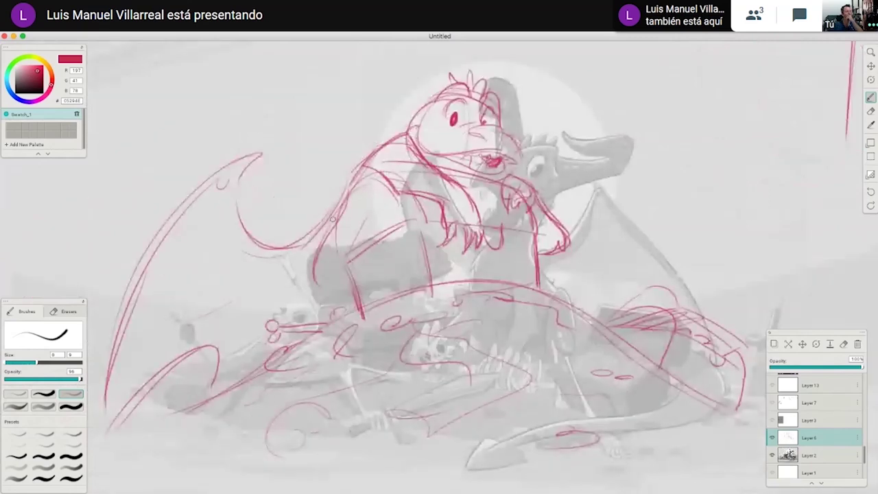
Draw the creature's hindquarters and foot behind the chest's left side and add rounded spikes along its lower back.
drag(317, 276, 310, 314)
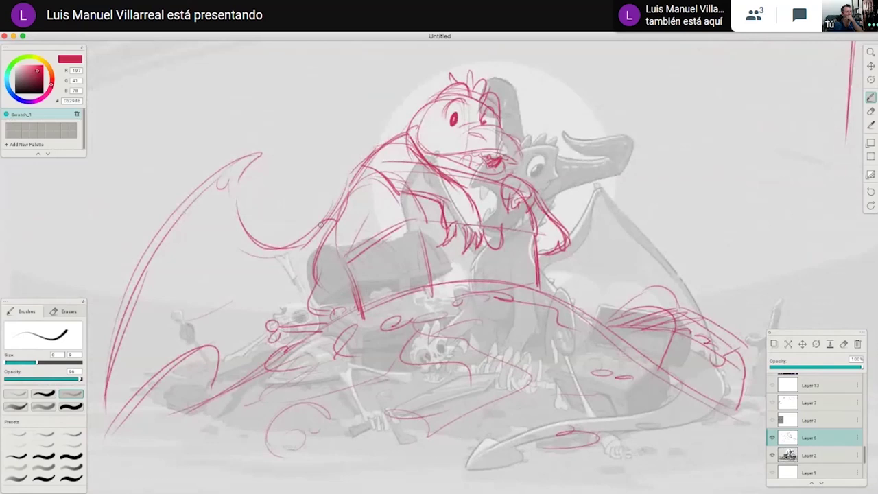
scroll(302, 223, down, 5)
scroll(294, 222, up, 5)
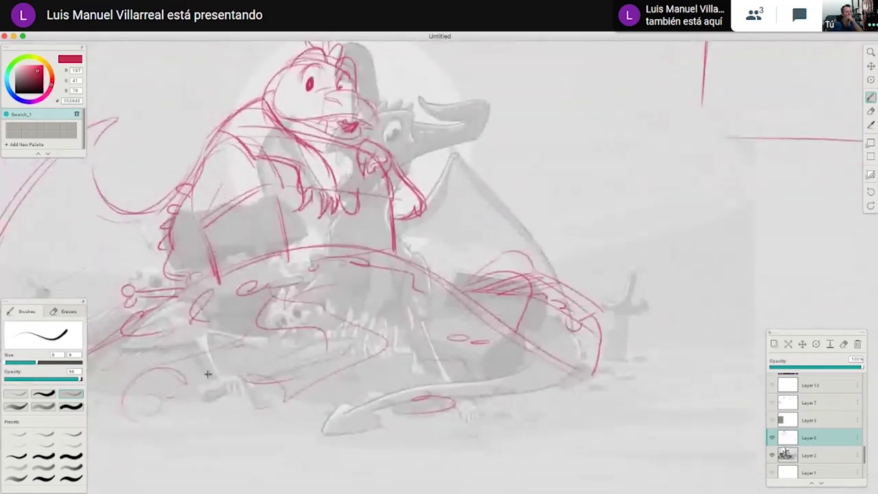
scroll(247, 357, left, 3)
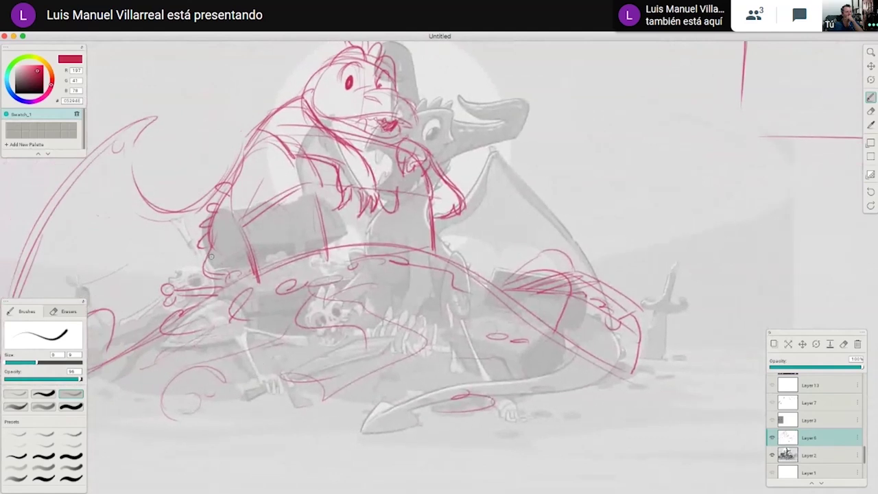
mouse_move(212, 231)
mouse_down()
mouse_move(216, 272)
mouse_move(243, 278)
mouse_up()
Sketch a thick tail curling out from the chest's right side and across the mound to an arrow-shaped tip.
mouse_move(553, 227)
mouse_down()
mouse_move(432, 230)
mouse_move(511, 334)
mouse_up()
mouse_move(436, 228)
mouse_down()
mouse_move(478, 225)
mouse_move(547, 297)
mouse_move(450, 367)
mouse_up()
mouse_move(542, 294)
mouse_down()
mouse_move(530, 311)
mouse_move(432, 369)
mouse_up()
mouse_move(476, 222)
mouse_down()
mouse_move(561, 254)
mouse_move(476, 356)
mouse_up()
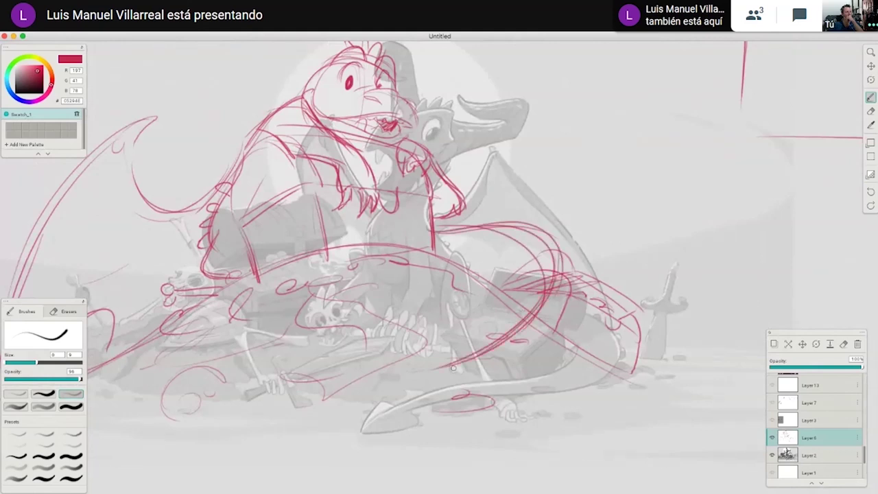
mouse_move(492, 255)
mouse_down()
mouse_move(479, 332)
mouse_move(490, 306)
mouse_up()
mouse_move(473, 273)
mouse_down()
mouse_move(503, 268)
mouse_move(474, 343)
mouse_move(420, 370)
mouse_move(371, 369)
mouse_move(331, 402)
mouse_move(381, 403)
mouse_move(403, 381)
mouse_move(489, 346)
mouse_move(565, 291)
mouse_up()
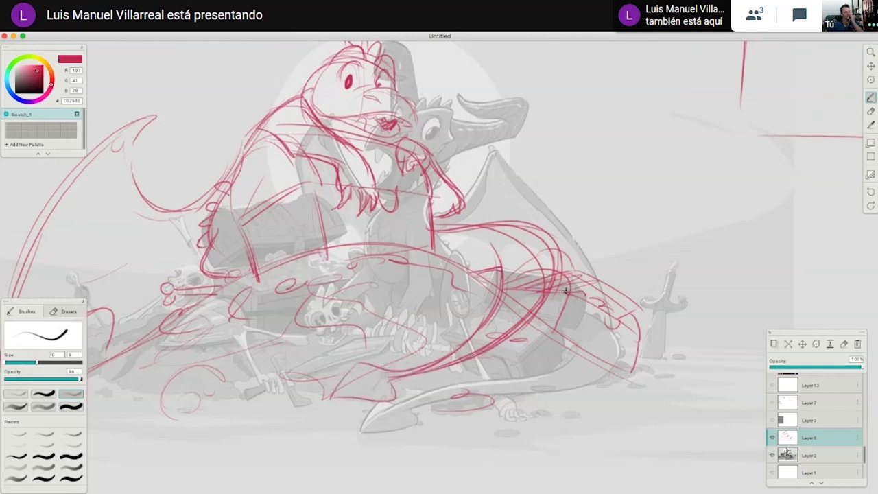
Add rounded spikes along the upper edge of the tail and strengthen its outer curve.
drag(688, 252, 666, 237)
scroll(665, 236, up, 2)
scroll(666, 236, right, 3)
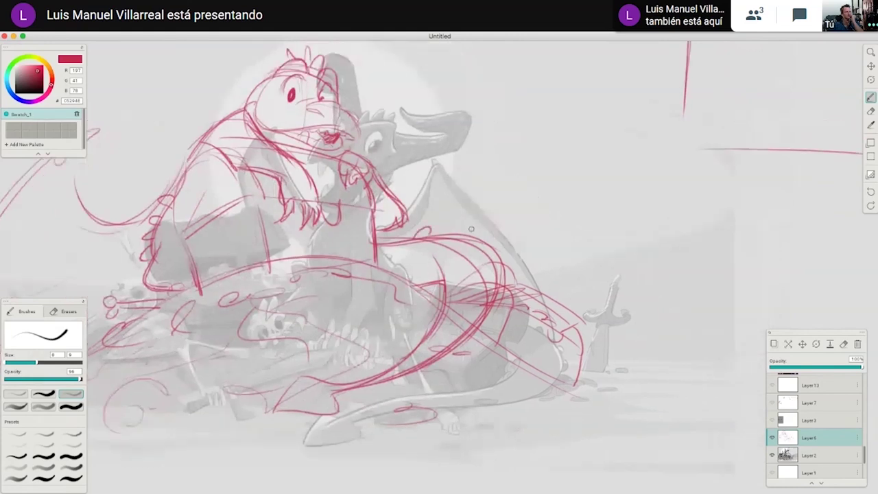
drag(465, 237, 483, 244)
mouse_move(483, 266)
mouse_down()
mouse_move(500, 280)
mouse_move(489, 309)
mouse_move(450, 352)
mouse_up()
drag(483, 247, 449, 346)
scroll(531, 350, up, 7)
scroll(531, 350, left, 2)
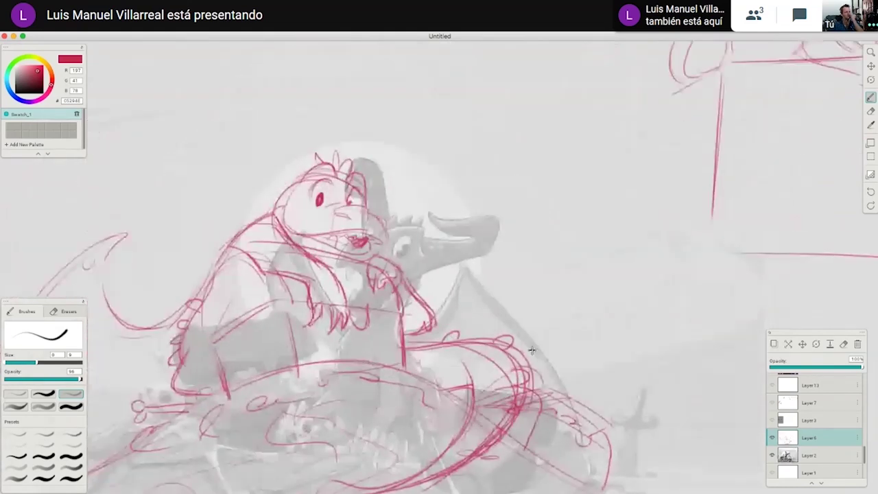
Refine the creature's head with heavier side contours, a cheek fold and a wider smiling mouth line.
scroll(531, 350, left, 1)
scroll(531, 350, right, 5)
scroll(531, 351, up, 2)
scroll(351, 338, down, 1)
scroll(351, 338, left, 1)
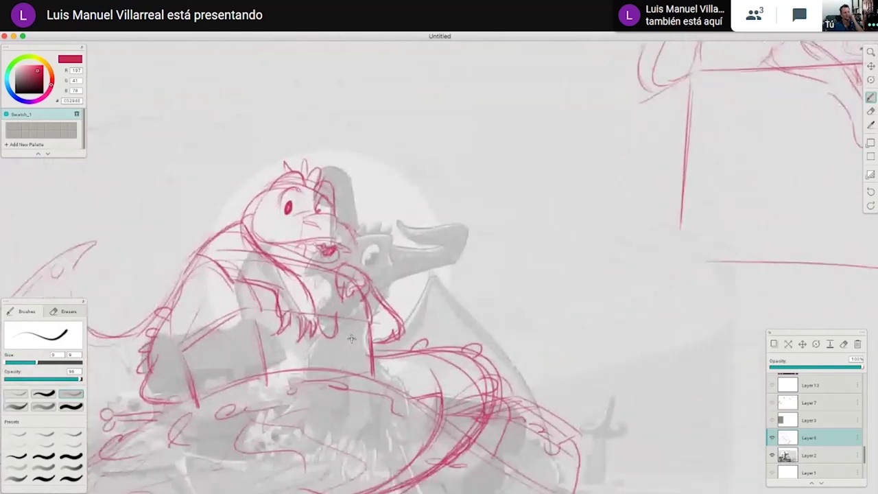
mouse_move(281, 169)
mouse_down()
mouse_move(263, 204)
mouse_move(301, 169)
mouse_move(338, 210)
mouse_up()
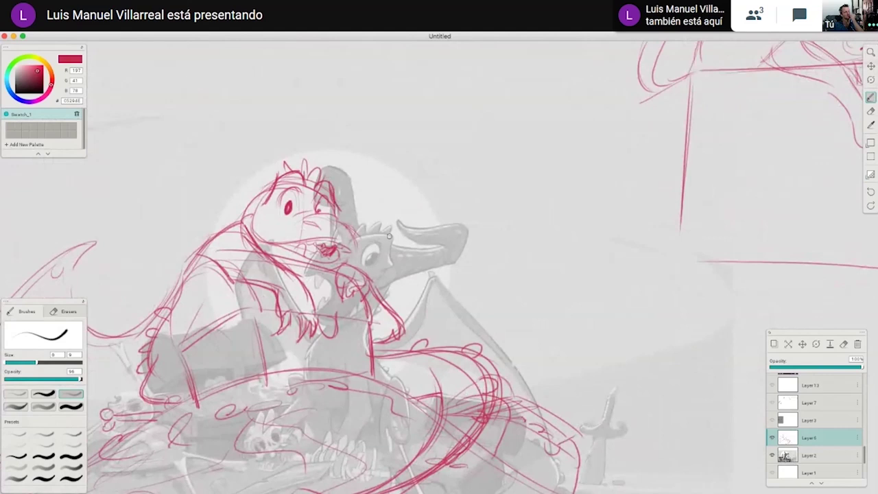
scroll(404, 222, down, 3)
scroll(291, 186, left, 1)
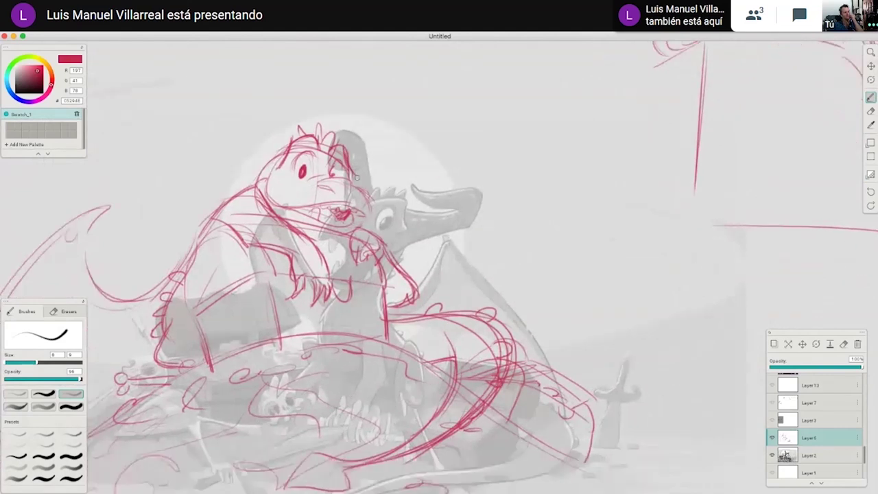
mouse_move(275, 176)
mouse_down()
mouse_move(257, 180)
mouse_move(264, 176)
mouse_up()
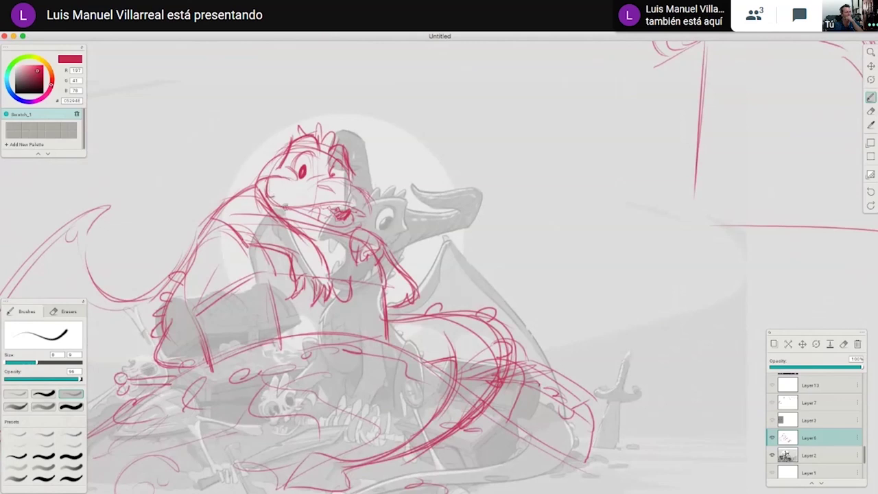
drag(273, 195, 329, 207)
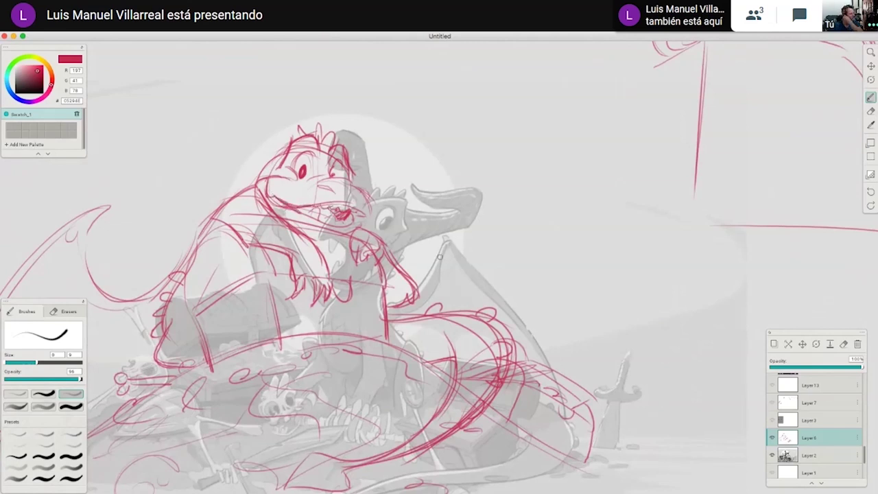
drag(439, 257, 448, 224)
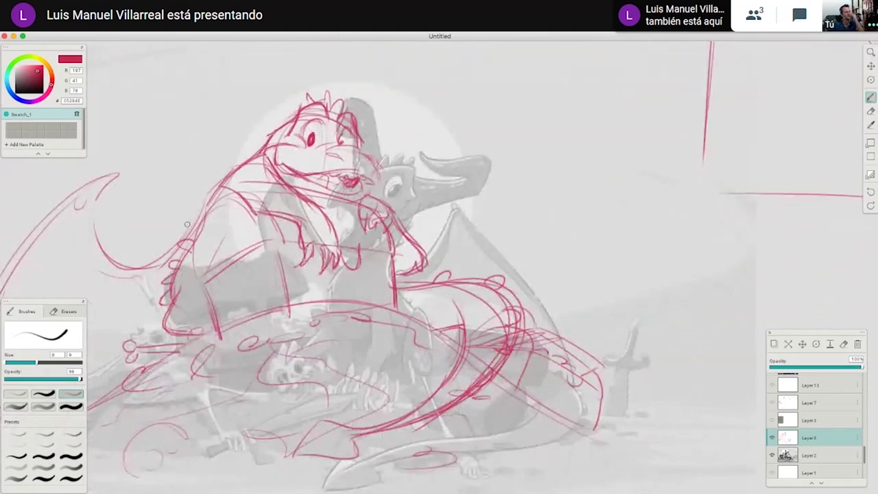
Sketch the creature's right wing with a pointed top and layered outer contours arching down to the mound's right end.
scroll(365, 325, right, 5)
scroll(365, 325, left, 7)
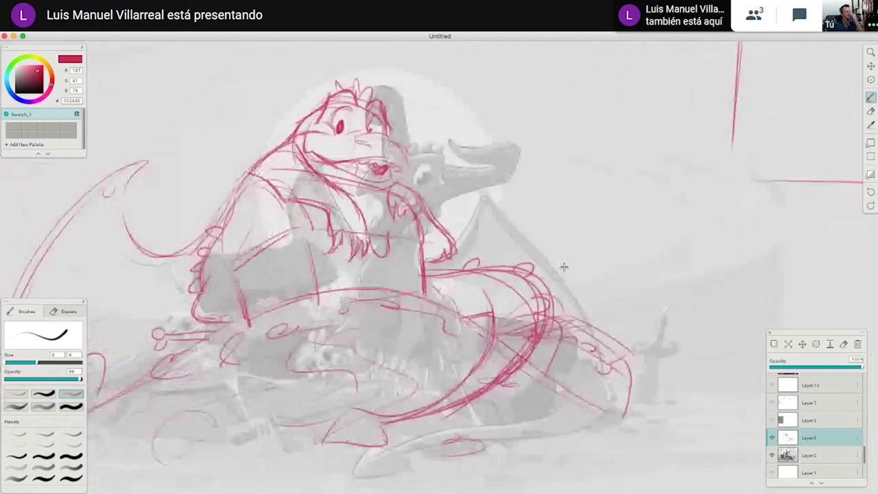
scroll(416, 156, left, 6)
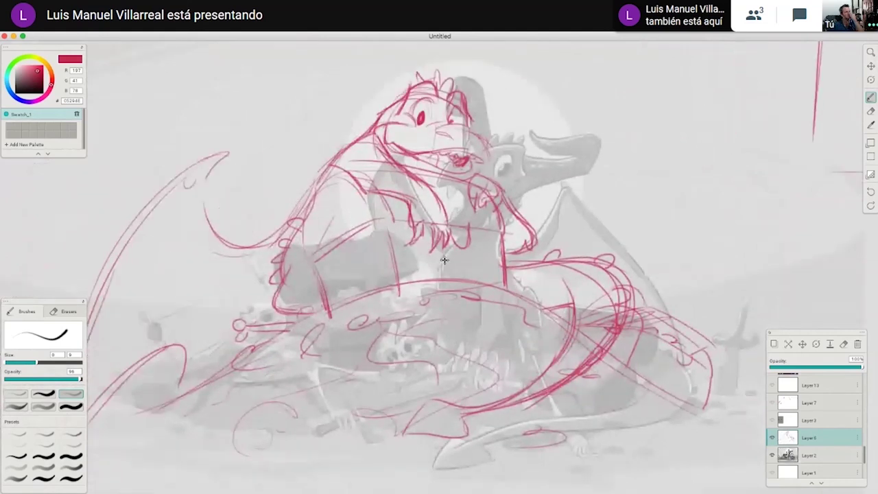
scroll(444, 260, left, 4)
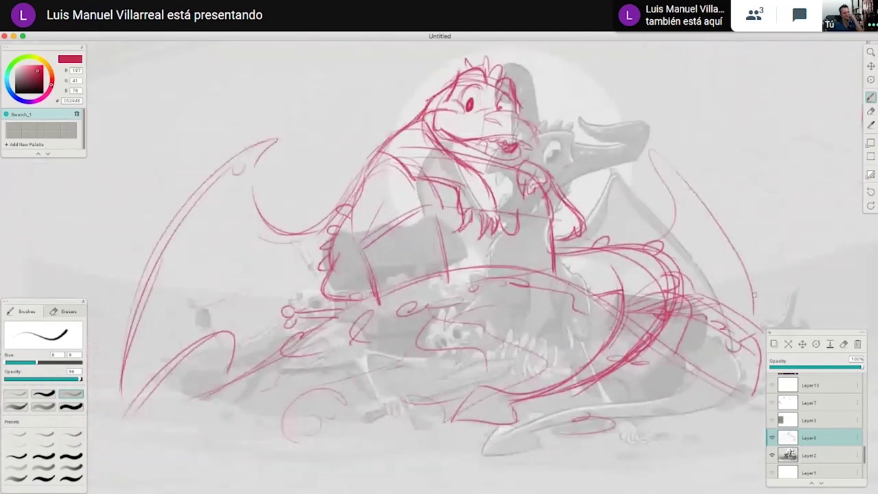
scroll(666, 210, right, 8)
scroll(666, 210, up, 4)
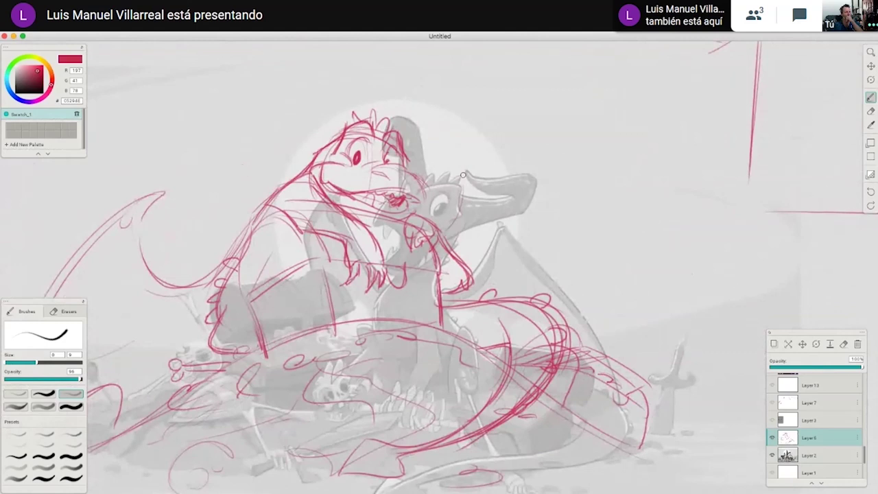
drag(448, 133, 466, 237)
drag(450, 140, 480, 242)
drag(474, 146, 585, 240)
drag(484, 147, 633, 312)
drag(562, 202, 637, 357)
mouse_move(460, 142)
mouse_down()
mouse_move(506, 185)
mouse_move(616, 329)
mouse_up()
drag(552, 237, 640, 360)
drag(629, 331, 643, 376)
drag(607, 258, 643, 383)
drag(575, 268, 646, 399)
Add the inner membrane edge and rib lines to the right wing and matching rib lines to the left wing.
drag(595, 286, 560, 293)
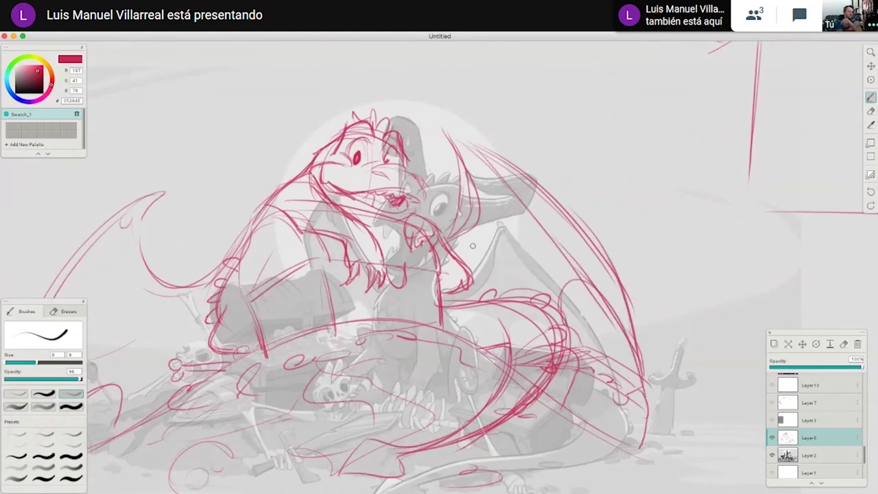
mouse_move(494, 310)
mouse_down()
mouse_move(479, 177)
mouse_move(552, 290)
mouse_up()
drag(598, 264, 757, 182)
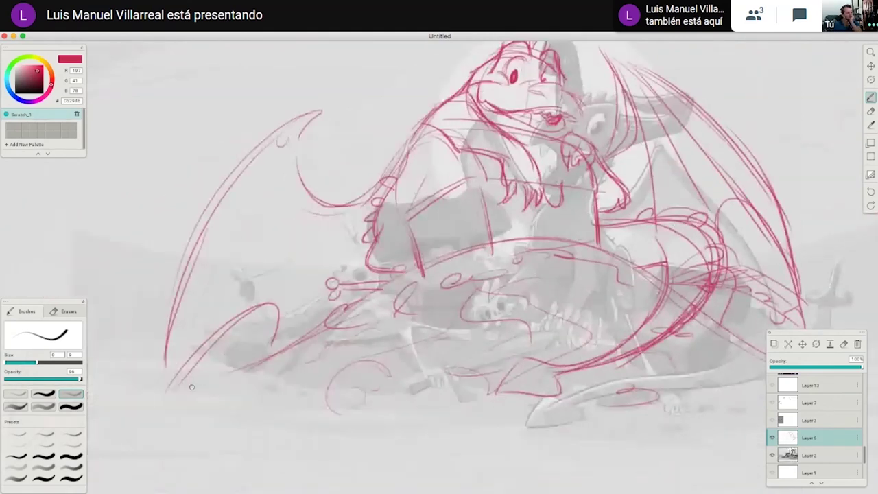
drag(299, 196, 283, 355)
drag(314, 213, 363, 262)
scroll(433, 266, down, 2)
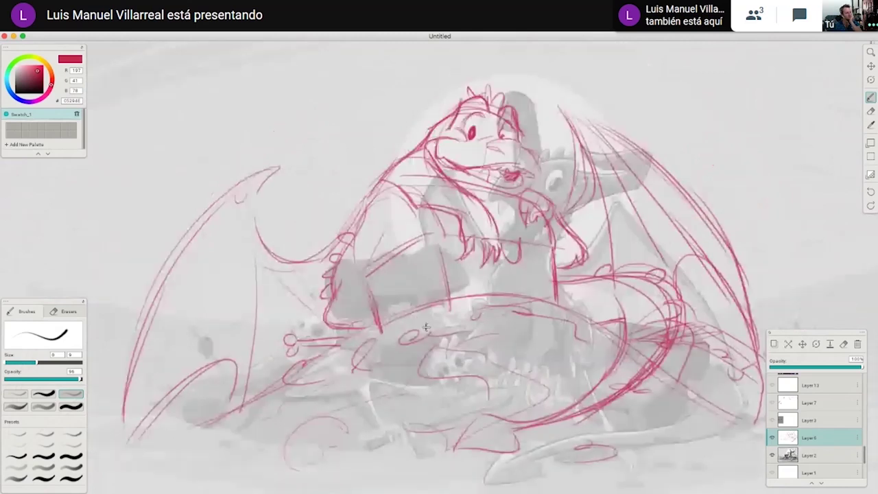
scroll(425, 327, down, 5)
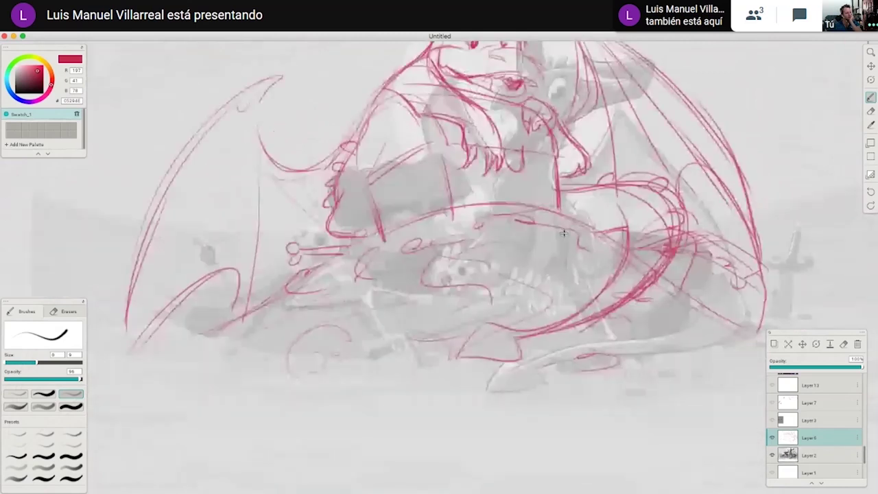
Reinforce the mound's left edge, scatter coins over its slopes and draw a skull near its right foot.
drag(563, 233, 587, 212)
mouse_move(182, 347)
mouse_down()
mouse_move(227, 319)
mouse_move(302, 312)
mouse_up()
drag(389, 284, 463, 283)
drag(395, 309, 420, 306)
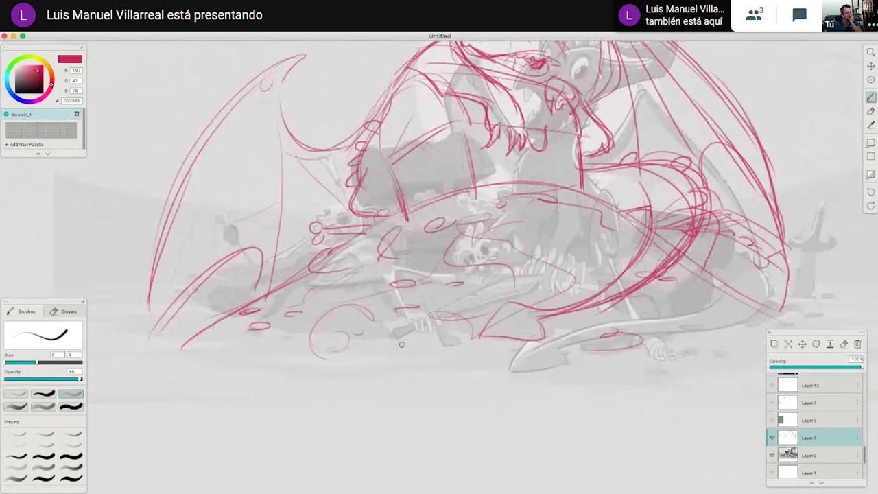
drag(402, 344, 427, 342)
mouse_move(719, 292)
mouse_down()
mouse_move(578, 317)
mouse_move(628, 322)
mouse_move(636, 313)
mouse_move(607, 329)
mouse_up()
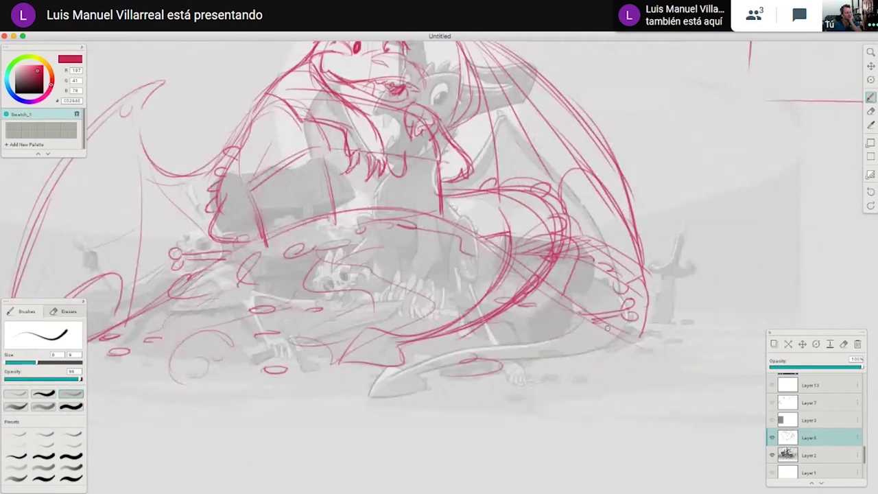
mouse_move(525, 345)
mouse_down()
mouse_move(570, 331)
mouse_move(570, 322)
mouse_move(525, 342)
mouse_move(572, 331)
mouse_move(568, 346)
mouse_move(577, 343)
mouse_move(568, 351)
mouse_move(526, 344)
mouse_up()
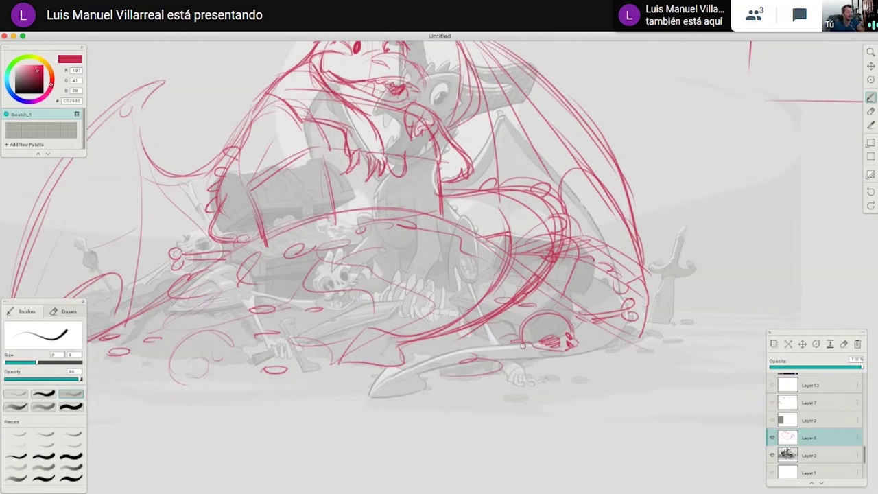
Draw a loose, wavy ground contour around the base of the treasure mound, from the skull round to the left edge.
drag(606, 323, 701, 352)
drag(640, 331, 686, 342)
drag(589, 366, 537, 369)
drag(621, 387, 439, 410)
drag(315, 428, 192, 413)
drag(236, 396, 426, 375)
mouse_move(241, 341)
mouse_down()
mouse_move(267, 369)
mouse_move(379, 392)
mouse_up()
drag(501, 375, 570, 390)
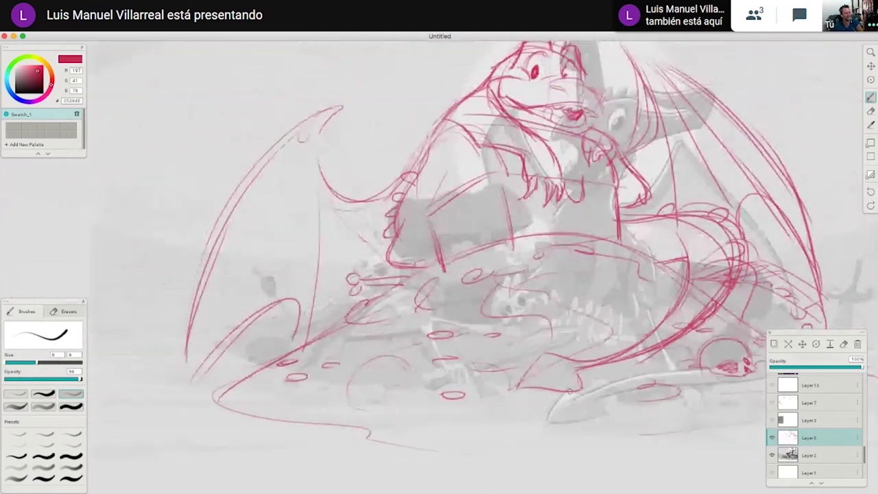
Hide the student's painting layer, reinforce the chest's end panel edges and add a small hatched handle to it.
click(773, 455)
drag(669, 259, 514, 313)
click(868, 98)
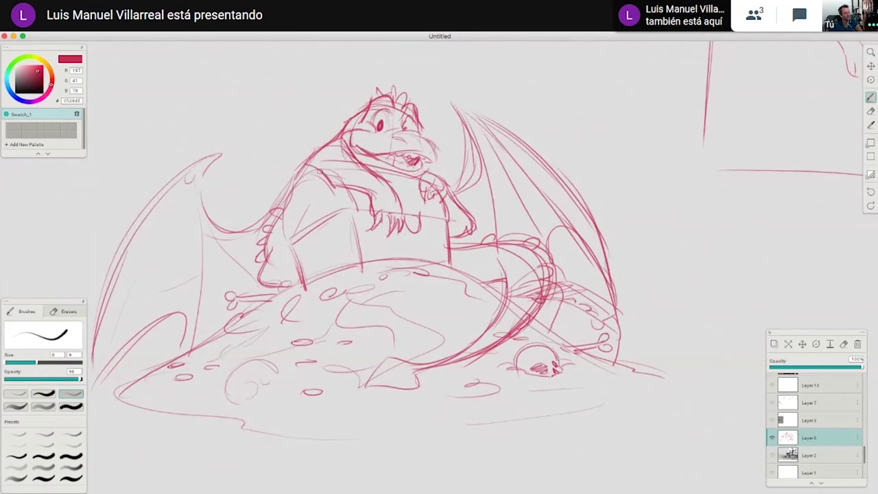
mouse_move(320, 171)
mouse_down()
mouse_move(285, 237)
mouse_move(291, 249)
mouse_up()
mouse_move(320, 166)
mouse_down()
mouse_move(286, 224)
mouse_move(347, 207)
mouse_move(291, 241)
mouse_up()
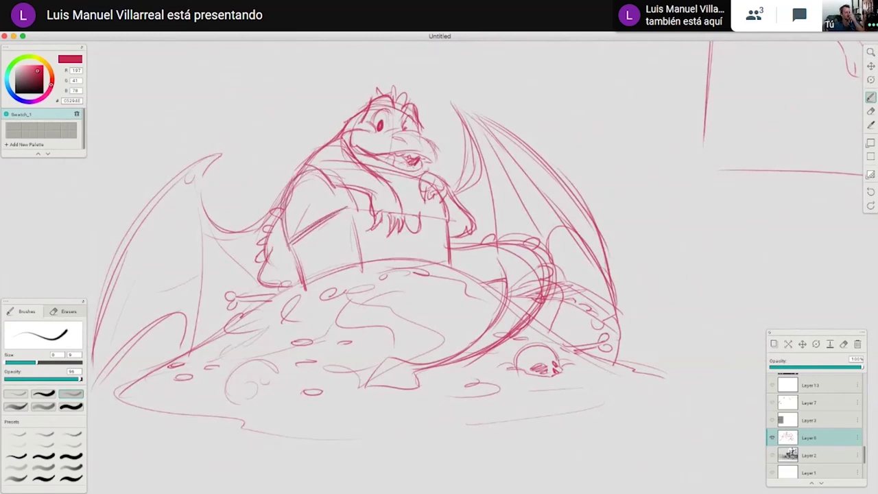
mouse_move(336, 218)
mouse_down()
mouse_move(337, 226)
mouse_move(317, 231)
mouse_move(329, 220)
mouse_move(361, 257)
mouse_up()
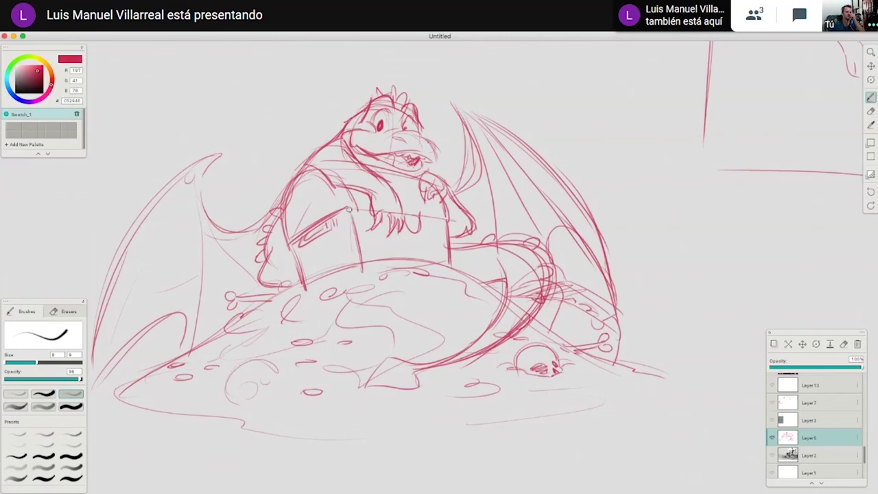
Darken the chest's corner edges and lid seam, and add an inner contour to the curved end of the lid.
drag(290, 241, 303, 285)
mouse_move(349, 189)
mouse_down()
mouse_move(357, 210)
mouse_move(350, 207)
mouse_up()
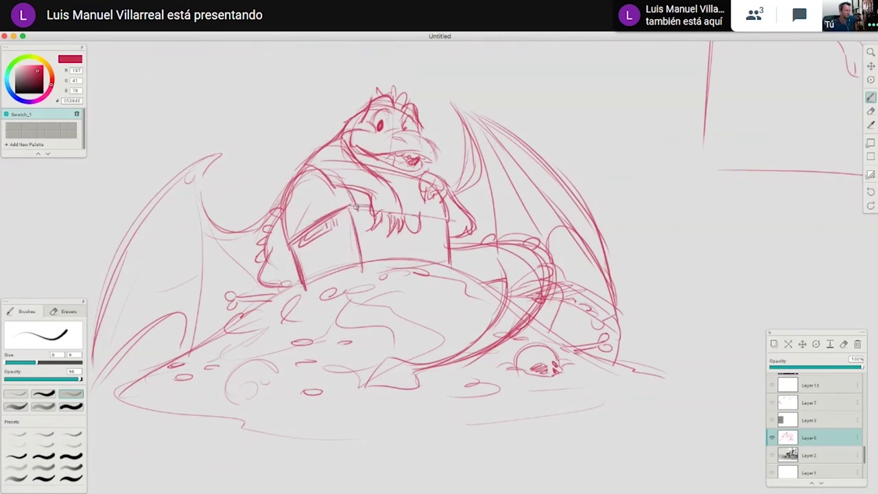
mouse_move(452, 221)
mouse_down()
mouse_move(401, 215)
mouse_move(450, 219)
mouse_up()
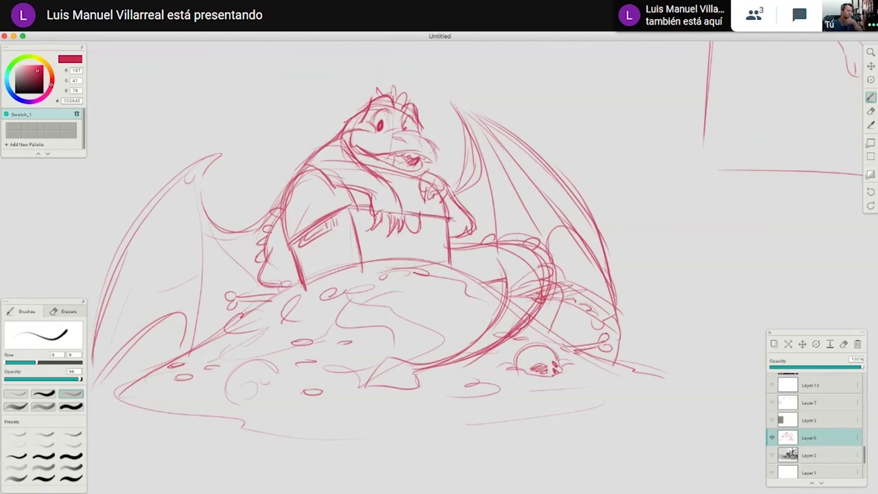
mouse_move(289, 218)
mouse_down()
mouse_move(292, 193)
mouse_move(318, 174)
mouse_up()
drag(311, 222, 347, 196)
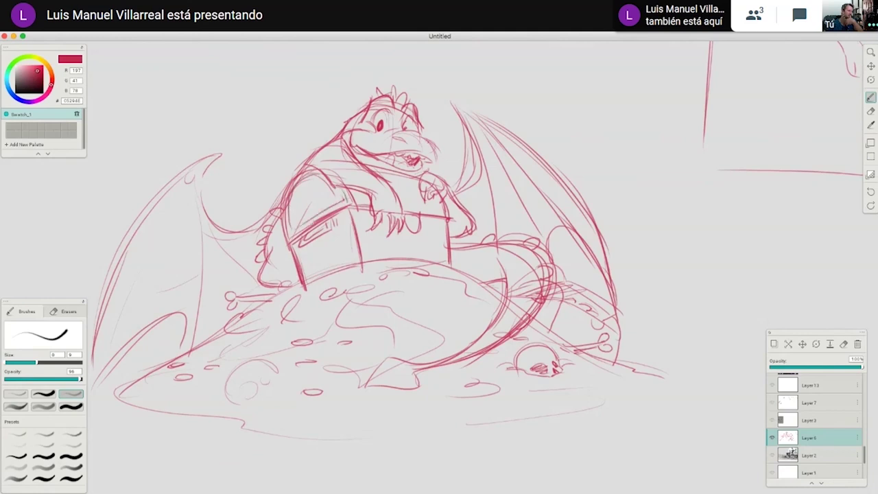
Draw wavy smoke trails rising from the creature's snout above its head, one curling up and one drifting behind it.
mouse_move(429, 149)
mouse_down()
mouse_move(439, 151)
mouse_move(405, 224)
mouse_up()
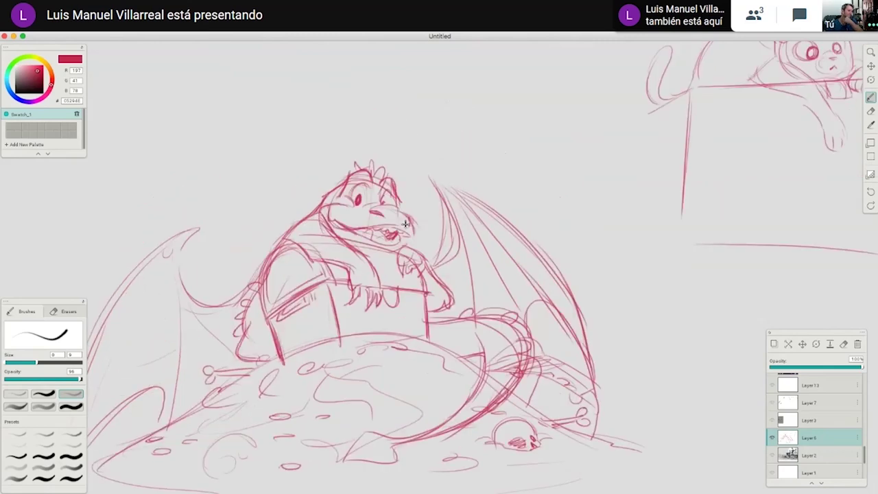
scroll(406, 223, up, 3)
mouse_move(342, 137)
mouse_down()
mouse_move(394, 184)
mouse_move(404, 214)
mouse_move(396, 226)
mouse_up()
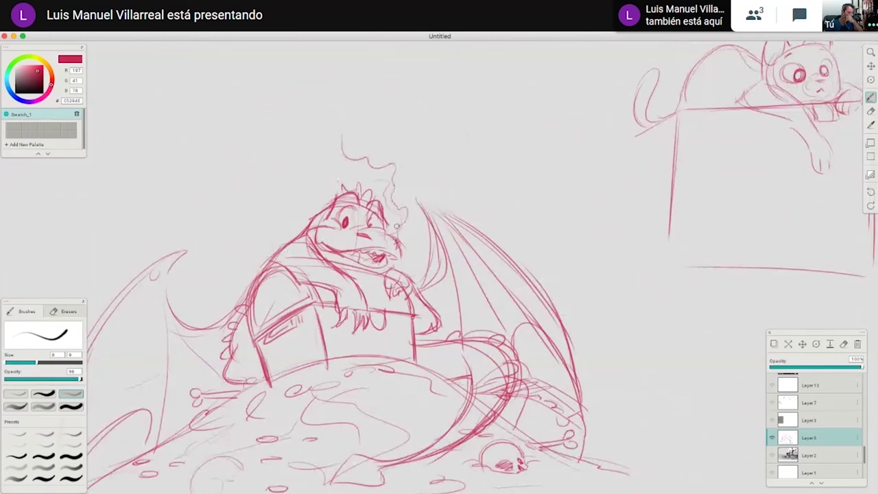
scroll(377, 341, down, 3)
drag(385, 127, 292, 123)
drag(452, 397, 488, 367)
drag(423, 367, 450, 362)
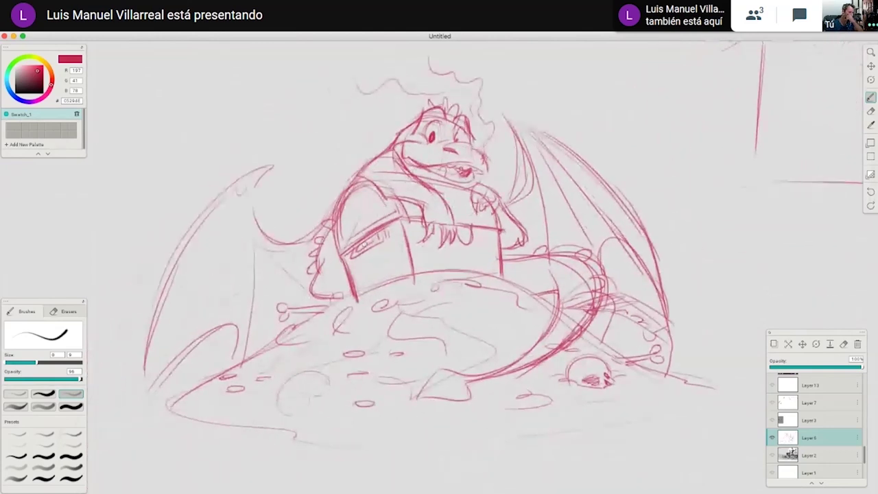
Hatch the shaded end of the chest and its lid, and extend the shading onto the mound's slope below it.
drag(374, 189, 340, 225)
drag(380, 191, 347, 229)
mouse_move(389, 198)
mouse_down()
mouse_move(357, 225)
mouse_move(363, 229)
mouse_up()
mouse_move(347, 269)
mouse_down()
mouse_move(394, 243)
mouse_move(384, 288)
mouse_move(401, 261)
mouse_move(389, 282)
mouse_move(339, 320)
mouse_up()
drag(402, 284, 295, 335)
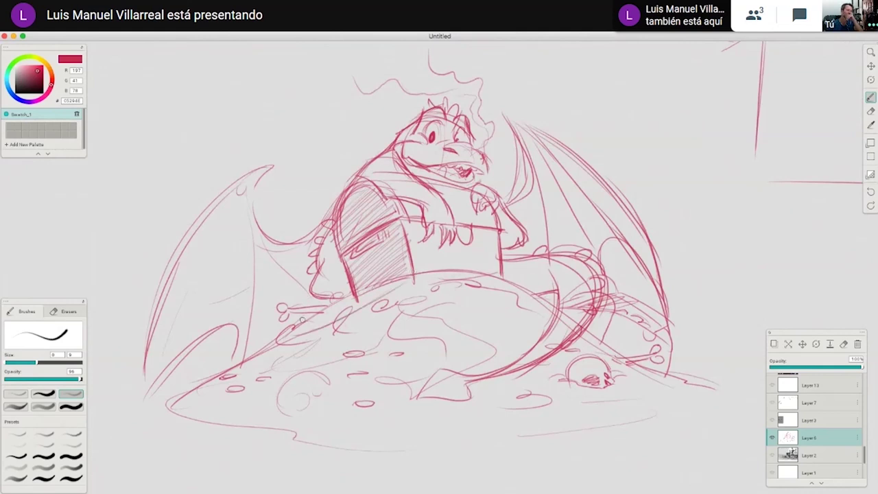
mouse_move(385, 287)
mouse_down()
mouse_move(306, 322)
mouse_move(294, 339)
mouse_up()
drag(362, 306, 324, 325)
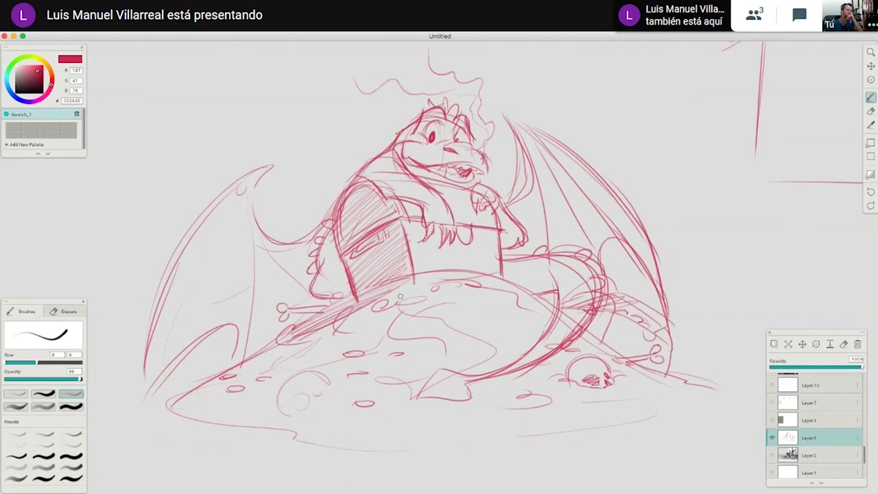
Reinforce the left wing's claw, long outer contour and lower membrane edges with darker strokes.
drag(249, 177, 247, 195)
drag(255, 189, 274, 165)
drag(250, 175, 218, 204)
mouse_move(170, 295)
mouse_down()
mouse_move(142, 406)
mouse_move(275, 159)
mouse_up()
drag(134, 414, 274, 160)
mouse_move(141, 413)
mouse_down()
mouse_move(234, 318)
mouse_move(233, 364)
mouse_up()
mouse_move(251, 197)
mouse_down()
mouse_move(308, 235)
mouse_move(343, 197)
mouse_up()
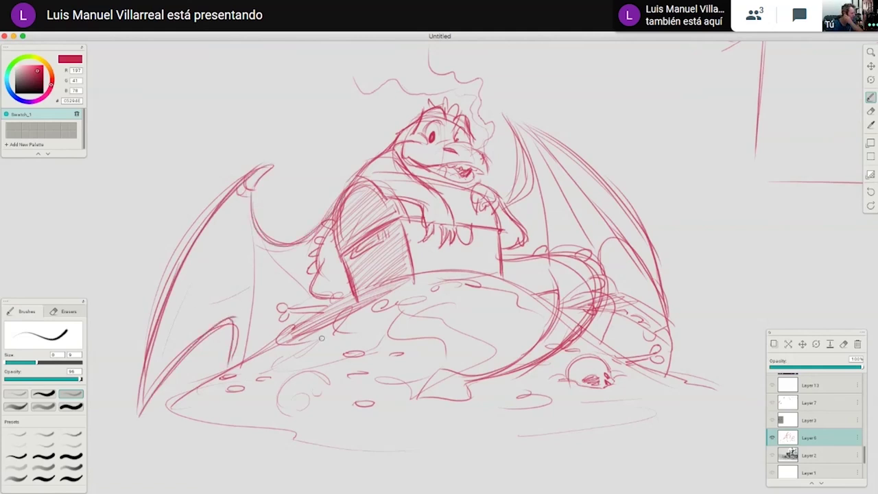
Add a claw joint to the right wing's tip and thicken its inner edge and outer contour down to the mound.
drag(615, 338, 492, 363)
mouse_move(388, 163)
mouse_down()
mouse_move(401, 151)
mouse_move(380, 137)
mouse_up()
mouse_move(380, 137)
mouse_down()
mouse_move(407, 184)
mouse_move(377, 232)
mouse_up()
mouse_move(409, 150)
mouse_down()
mouse_move(486, 210)
mouse_move(534, 311)
mouse_move(526, 293)
mouse_up()
key(super+z)
mouse_move(416, 164)
mouse_down()
mouse_move(514, 286)
mouse_move(546, 358)
mouse_up()
drag(523, 296, 550, 369)
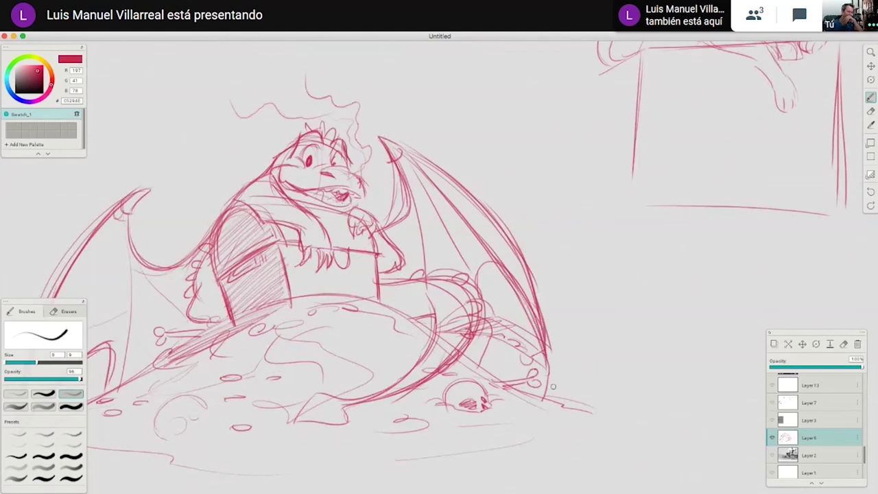
Shade the inner membranes of both wings with diagonal hatching between the ribs.
drag(473, 305, 580, 270)
drag(533, 227, 550, 176)
mouse_move(540, 225)
mouse_down()
mouse_move(558, 173)
mouse_move(566, 206)
mouse_move(601, 214)
mouse_up()
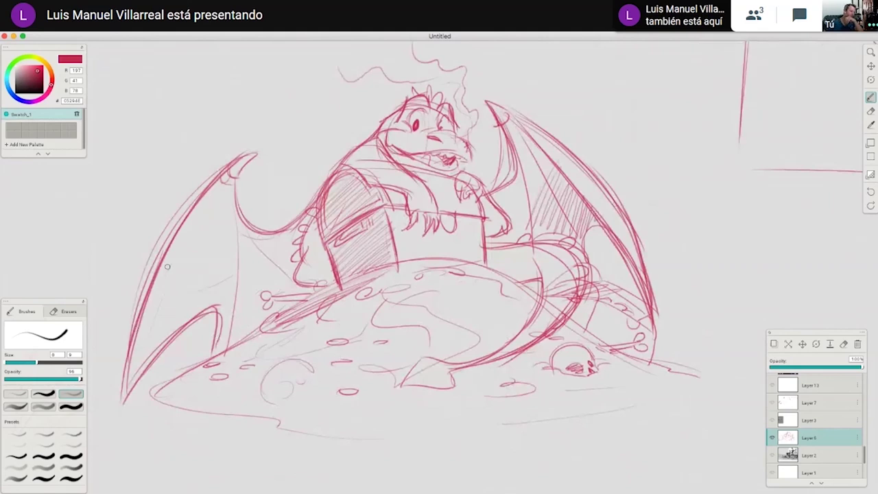
mouse_move(127, 374)
mouse_down()
mouse_move(231, 195)
mouse_move(237, 231)
mouse_move(186, 312)
mouse_up()
drag(288, 230, 238, 339)
drag(293, 262, 266, 299)
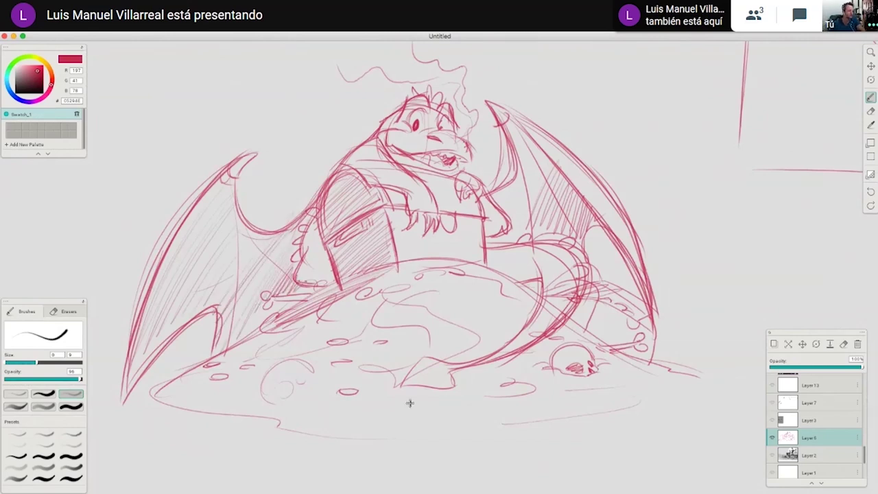
Reinforce the skull's contour at the mound's foot and add a few small coins near the mound's top.
scroll(573, 358, up, 3)
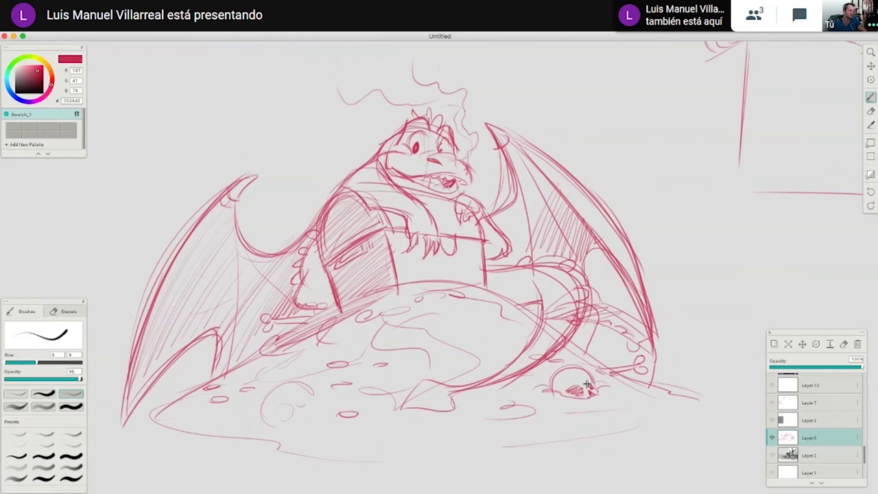
scroll(587, 386, down, 2)
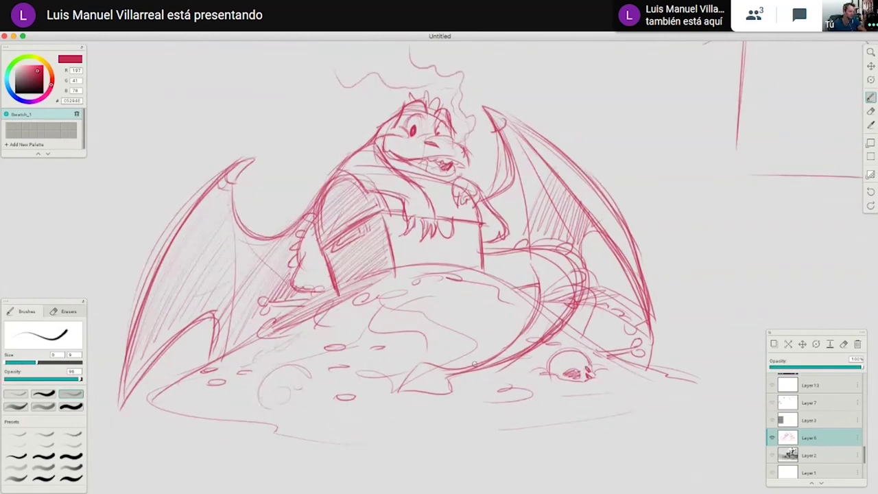
drag(546, 366, 585, 361)
drag(415, 309, 469, 303)
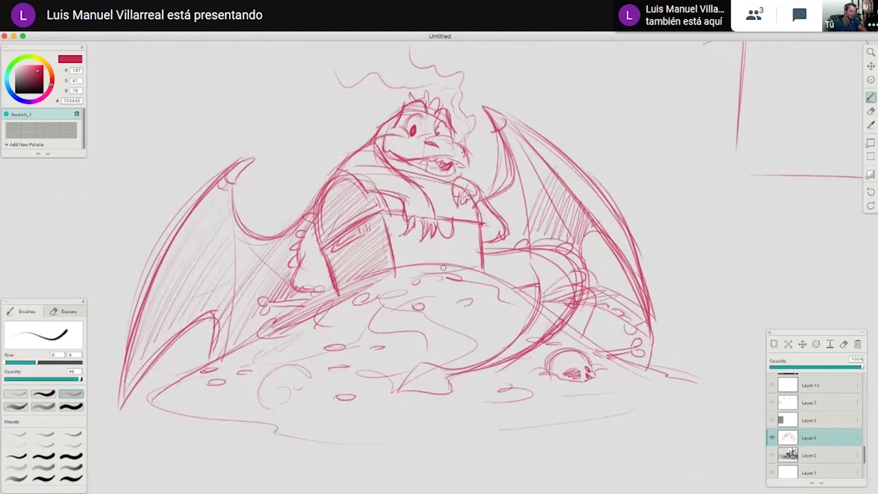
Draw an arrow pointing at the creature's back and undo its last stroke.
mouse_move(287, 114)
mouse_down()
mouse_move(310, 162)
mouse_move(318, 156)
mouse_up()
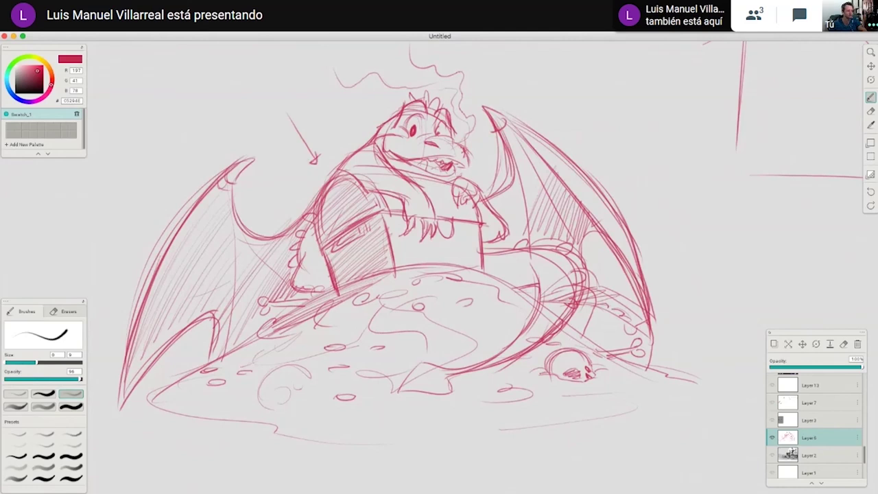
key(ctrl+z)
Show the student's dragon painting, hide the sketch layer and add a new layer above it.
click(771, 455)
click(771, 437)
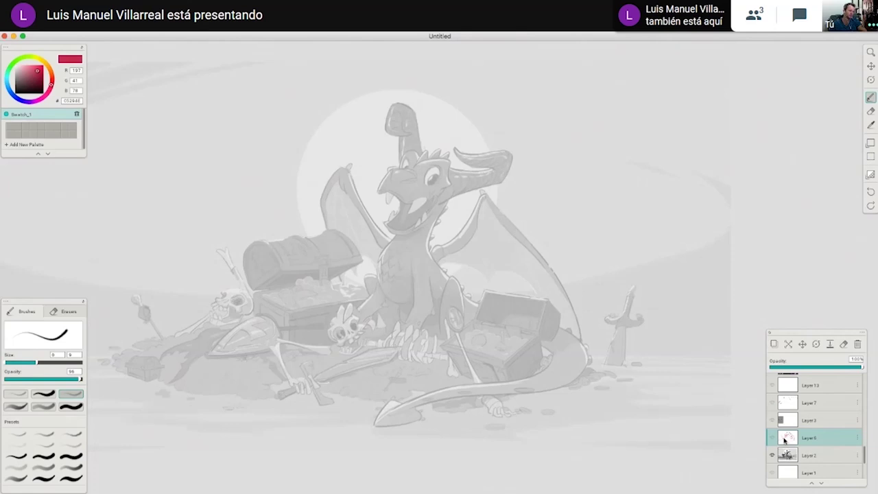
click(772, 438)
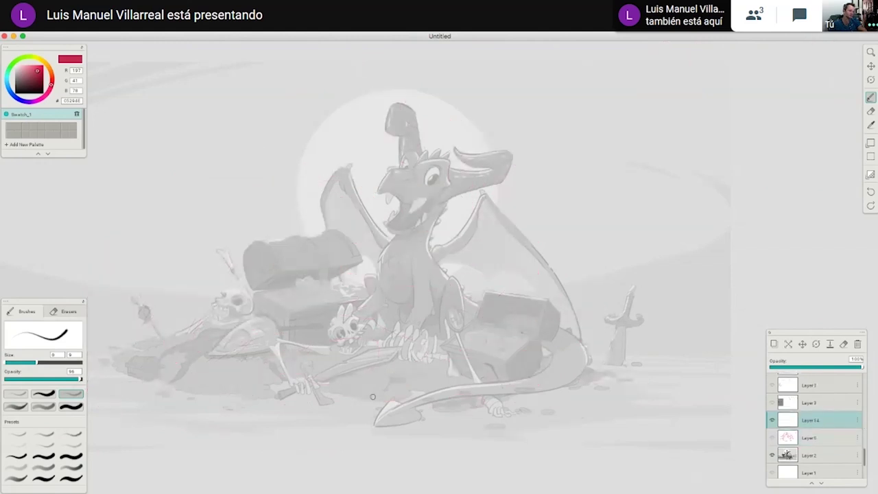
Mark the skeleton's bones, the skulls, the ribs and the swords in the painting with short red strokes.
drag(298, 342, 327, 348)
drag(277, 350, 303, 386)
drag(339, 336, 355, 331)
drag(240, 299, 227, 306)
drag(402, 340, 414, 336)
drag(619, 334, 620, 341)
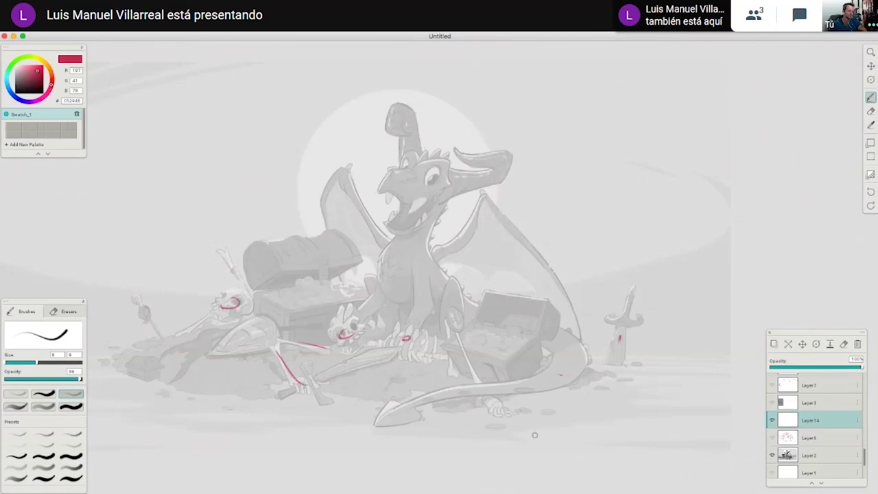
drag(458, 344, 475, 378)
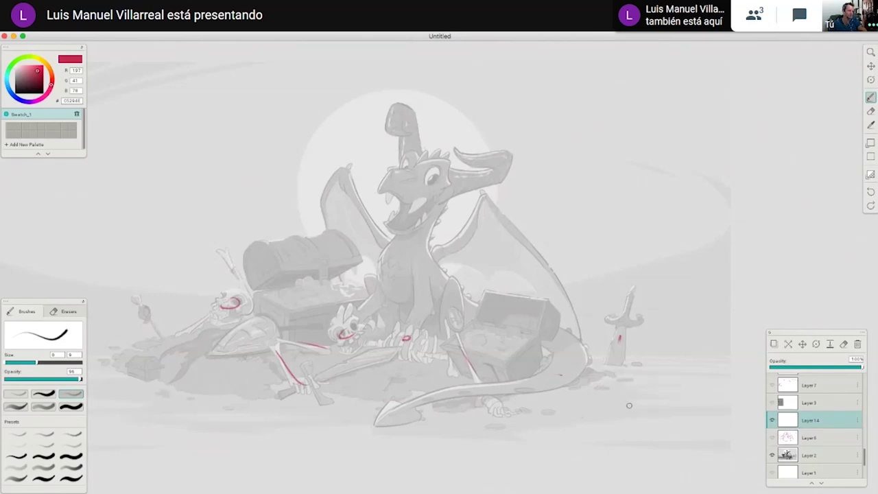
Bring back the sketch layer, make it active and draw a small skeletal hand on the mound's left slope.
click(772, 438)
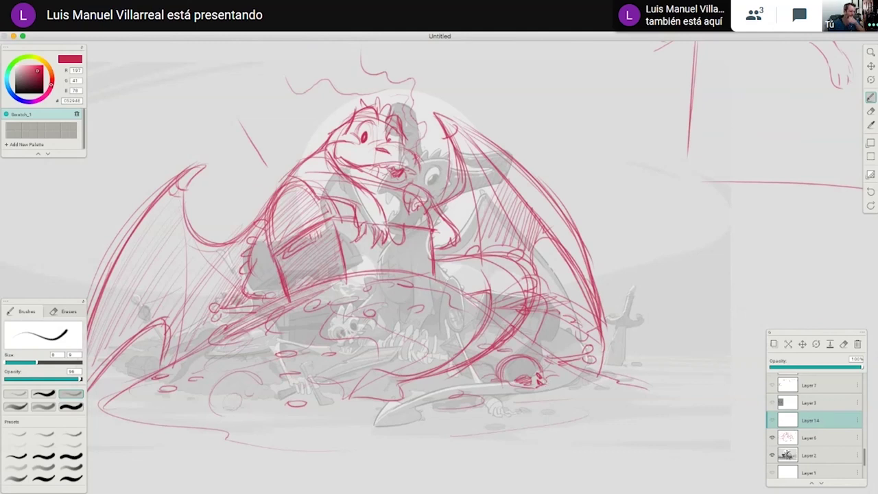
click(818, 438)
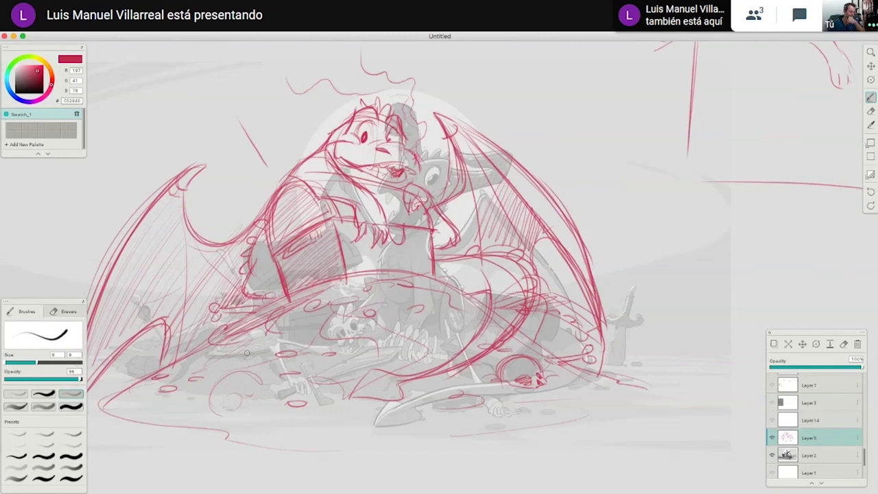
mouse_move(193, 343)
mouse_down()
mouse_move(206, 352)
mouse_move(180, 310)
mouse_move(174, 334)
mouse_up()
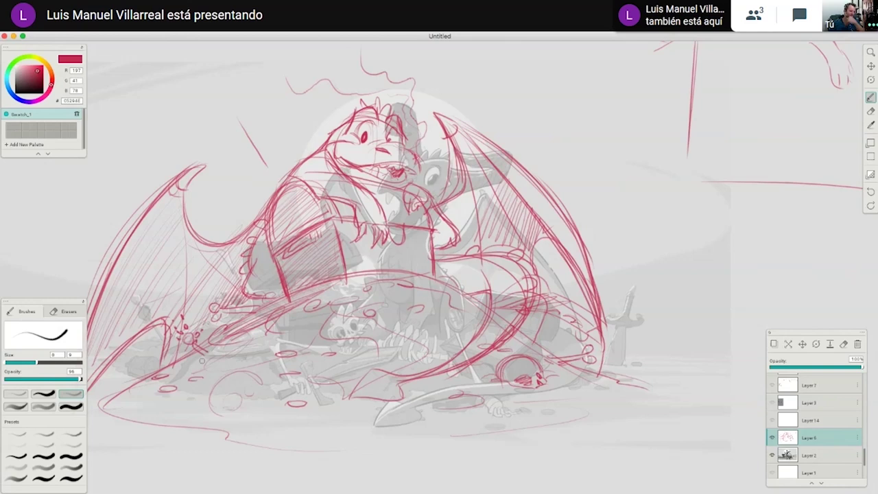
drag(206, 354, 210, 354)
Hide the student's painting layer and define the creature's far eye in the sketch.
click(772, 455)
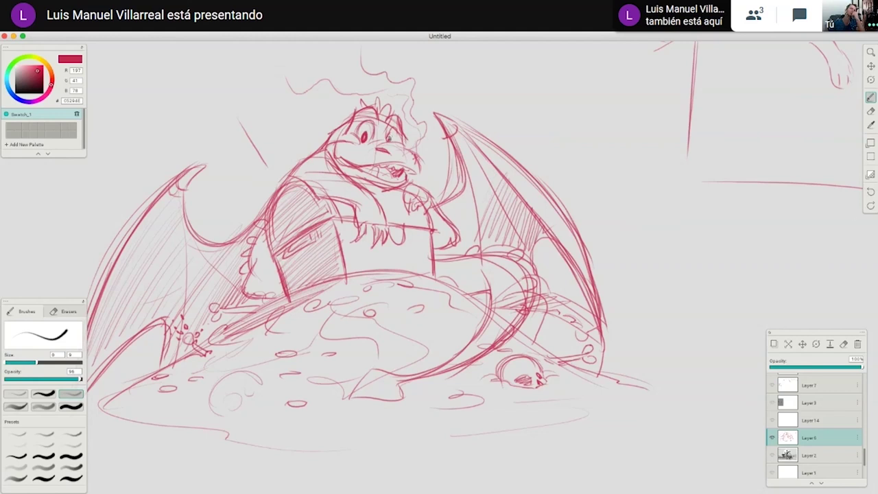
drag(387, 124, 403, 141)
key(z)
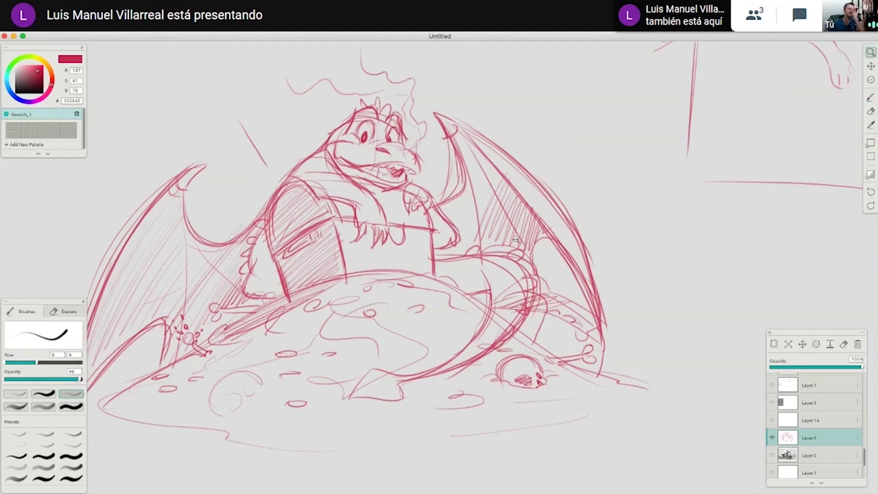
drag(518, 238, 569, 345)
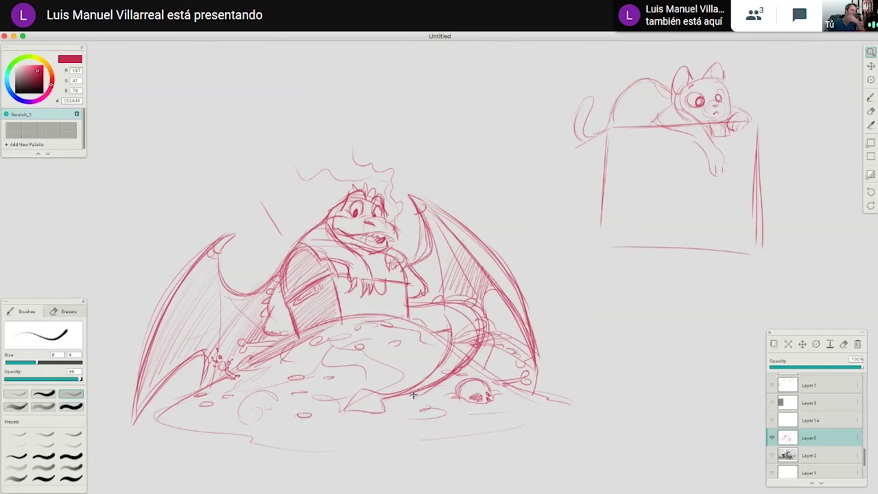
scroll(414, 395, down, 3)
Show the student's painting again and move the sketch layer to its left so both can be compared side by side.
click(773, 456)
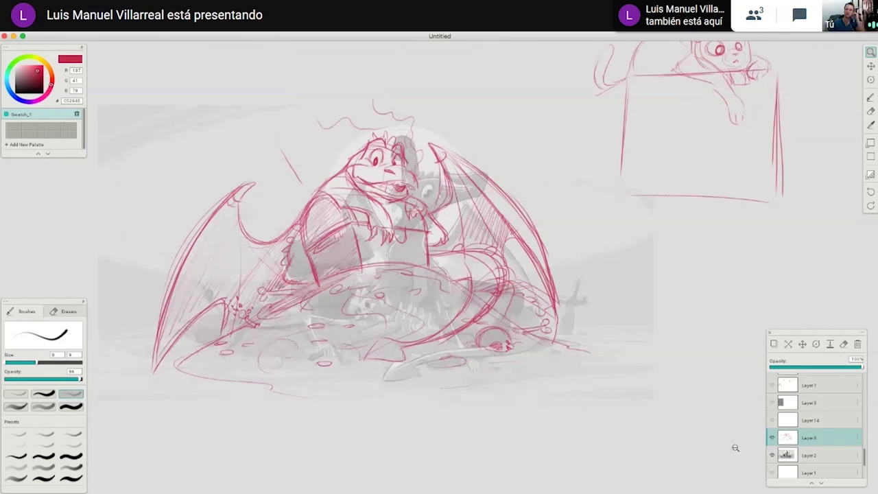
click(870, 156)
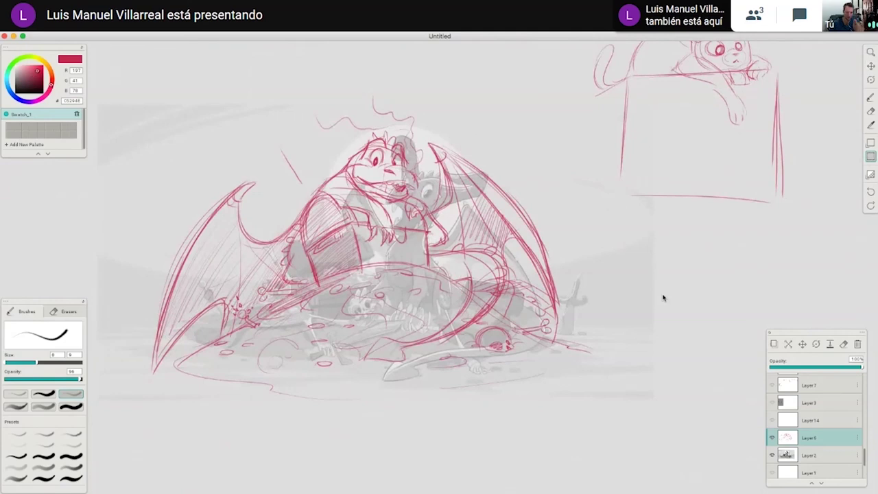
drag(65, 304, 81, 294)
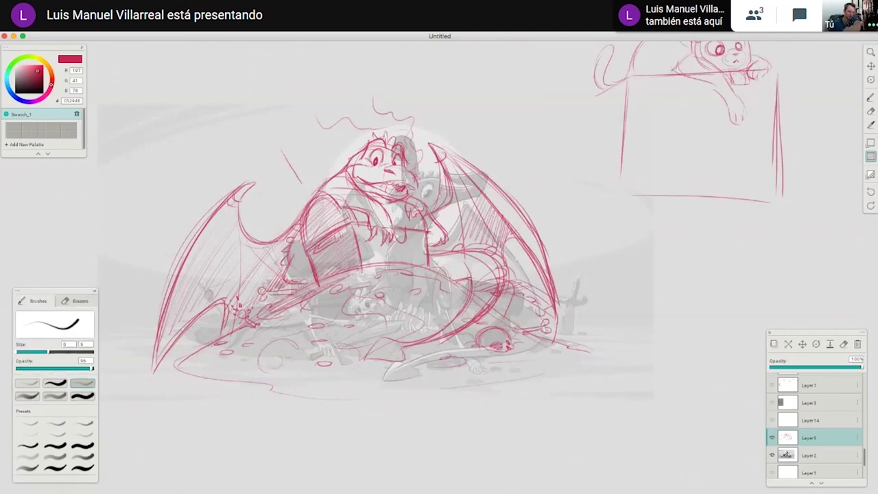
click(803, 344)
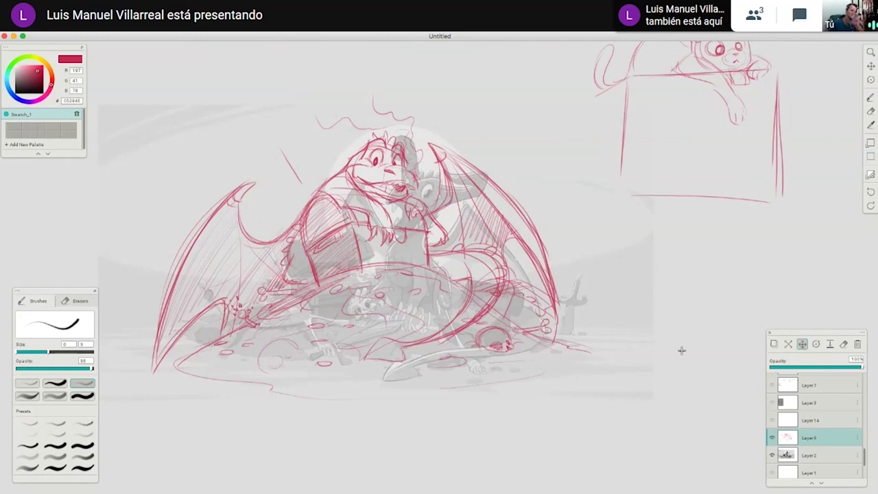
mouse_move(560, 321)
mouse_down()
mouse_move(513, 329)
mouse_move(148, 333)
mouse_up()
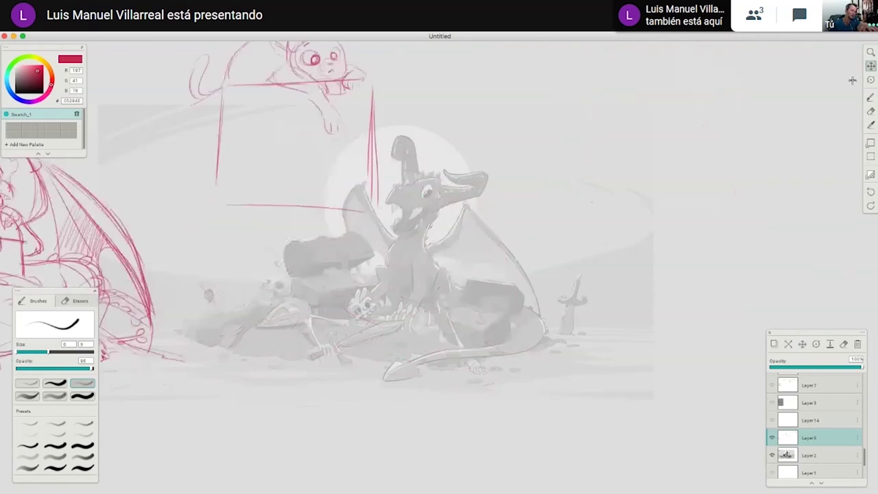
drag(417, 374, 560, 352)
scroll(560, 351, left, 5)
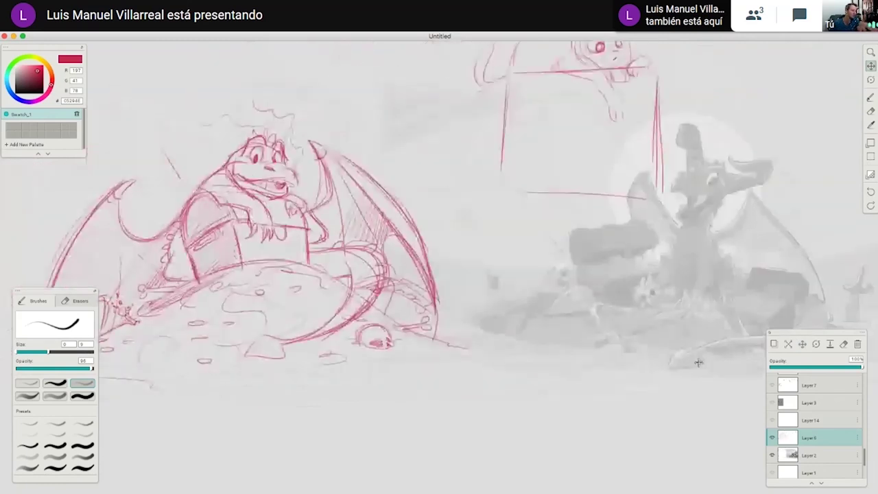
Raise the opacity of the student's painting layer to about 44%.
click(811, 452)
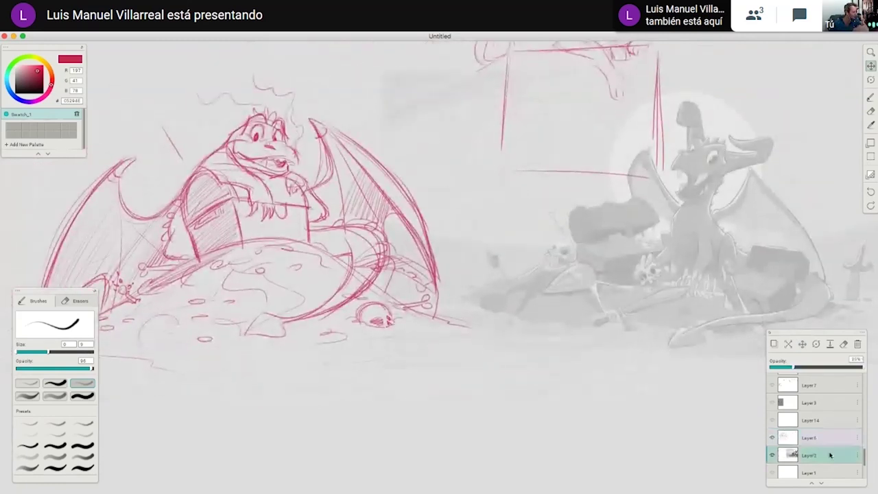
drag(804, 369, 811, 368)
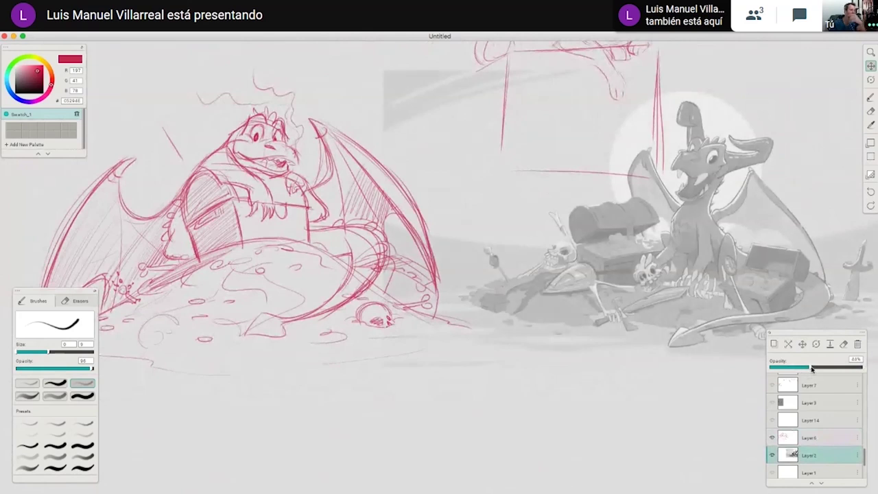
scroll(640, 410, up, 2)
drag(639, 410, 641, 414)
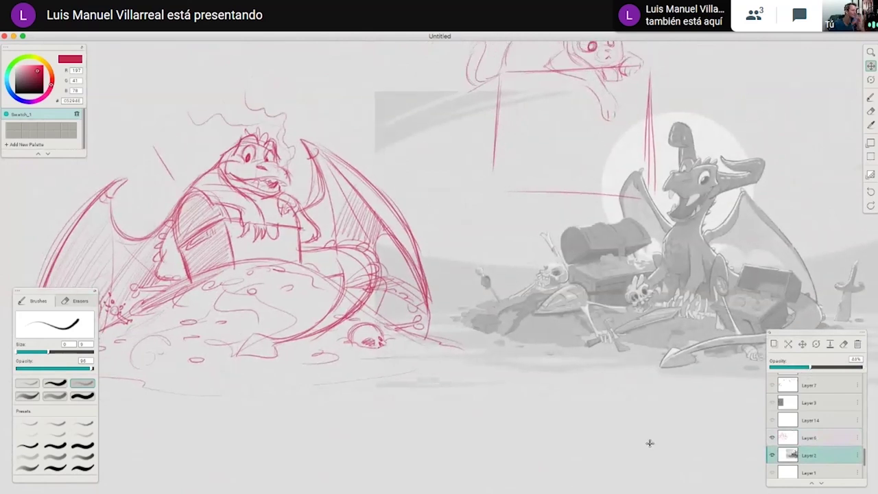
Make the sketch layer active and draw two curved, ringed horns with pointed tips on the creature's head.
click(822, 443)
scroll(289, 185, up, 2)
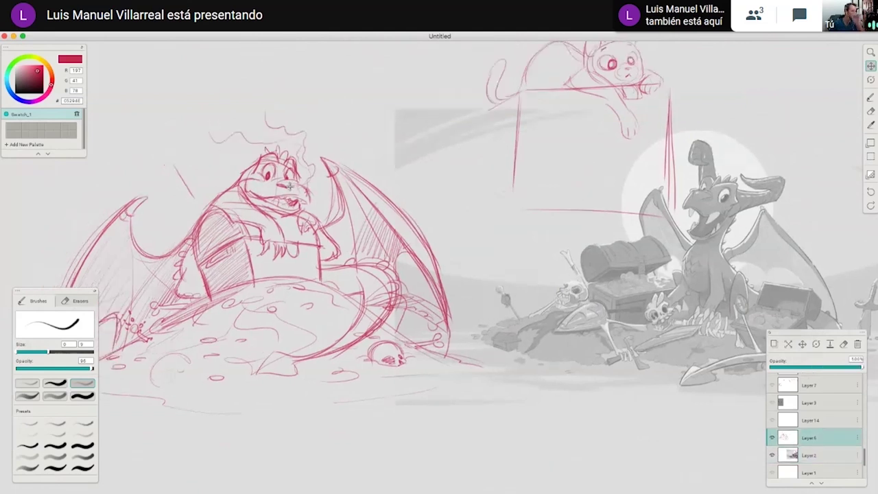
drag(289, 186, 368, 172)
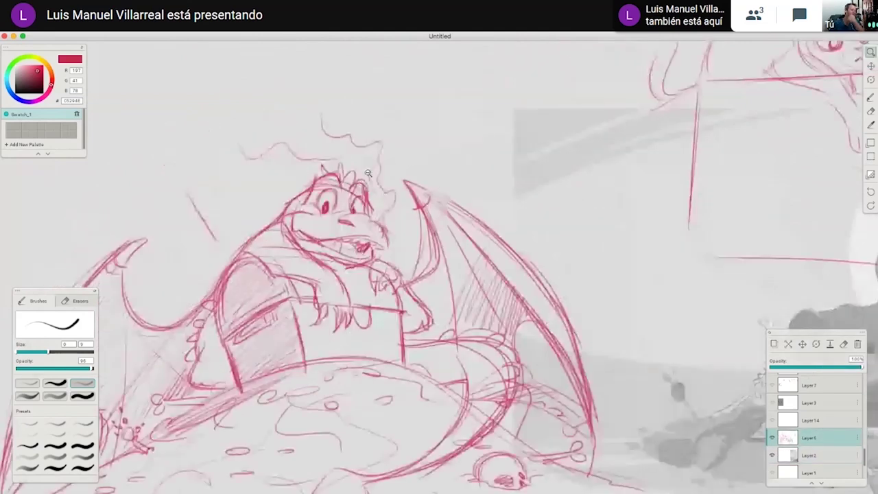
drag(719, 259, 539, 278)
scroll(528, 309, right, 1)
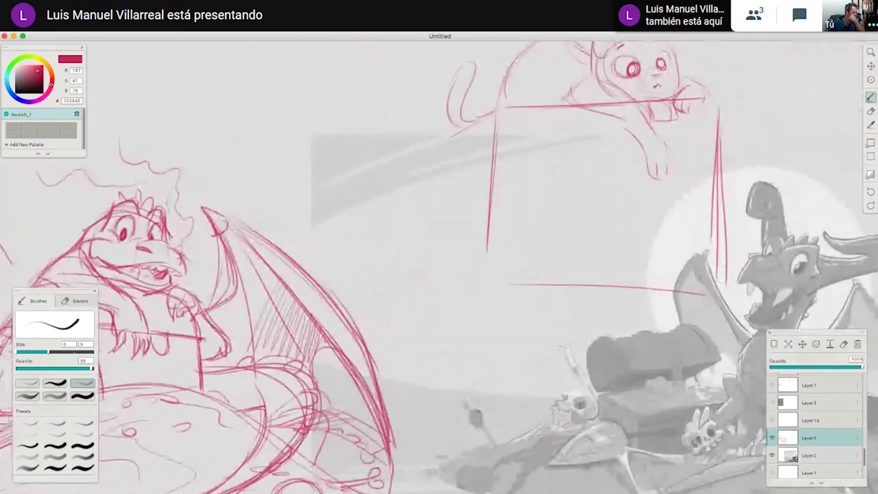
scroll(320, 244, left, 6)
drag(320, 244, 349, 240)
mouse_move(268, 219)
mouse_down()
mouse_move(230, 156)
mouse_move(271, 135)
mouse_move(321, 154)
mouse_move(296, 177)
mouse_move(273, 153)
mouse_move(253, 174)
mouse_move(272, 192)
mouse_up()
drag(279, 178, 298, 196)
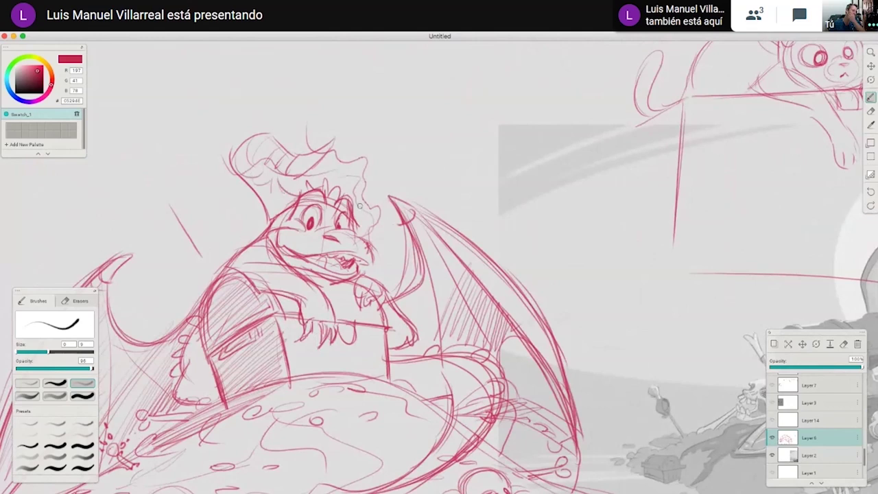
mouse_move(358, 193)
mouse_down()
mouse_move(401, 167)
mouse_move(440, 188)
mouse_move(466, 177)
mouse_move(409, 178)
mouse_move(394, 189)
mouse_move(414, 200)
mouse_up()
mouse_move(416, 190)
mouse_down()
mouse_move(363, 209)
mouse_move(375, 207)
mouse_move(360, 195)
mouse_move(369, 207)
mouse_move(388, 180)
mouse_up()
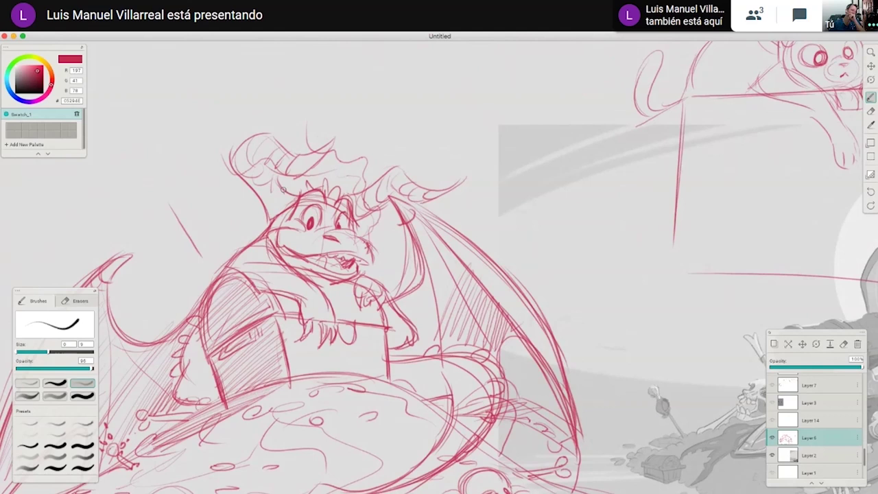
Go to the student's dragon painting and make the sketch layer active for drawing over it.
drag(789, 381, 706, 369)
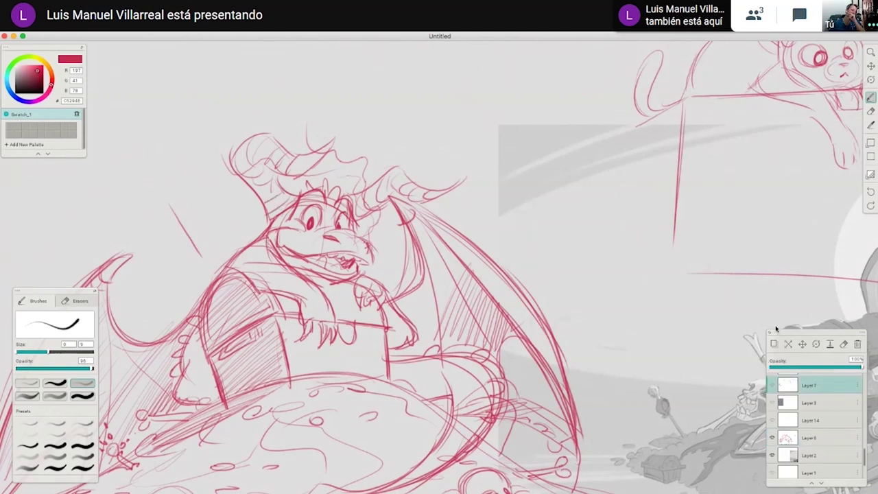
scroll(763, 277, right, 2)
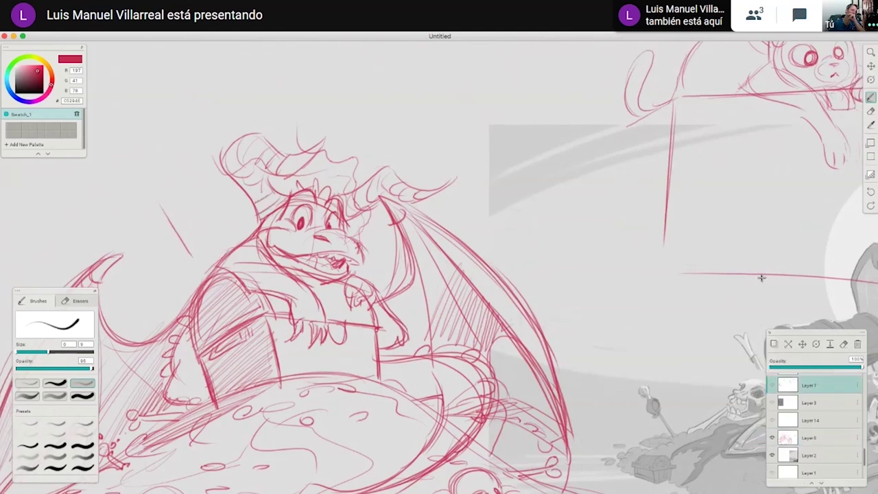
scroll(762, 277, right, 10)
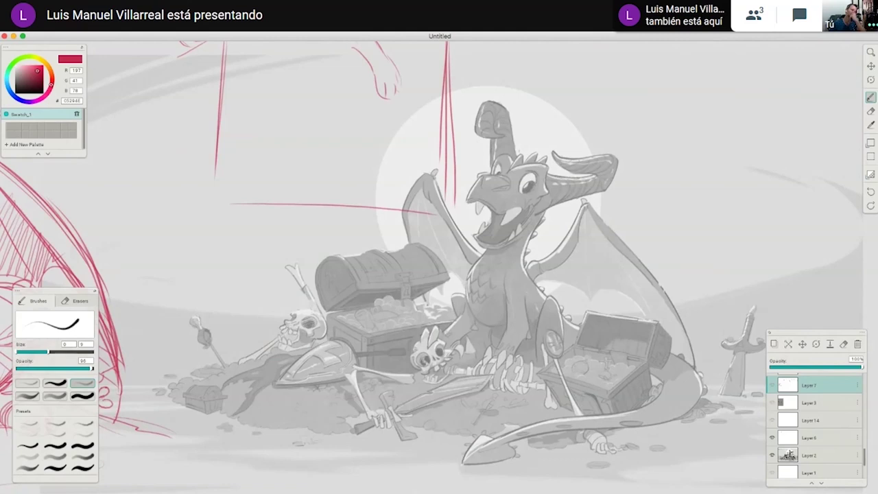
drag(551, 331, 554, 353)
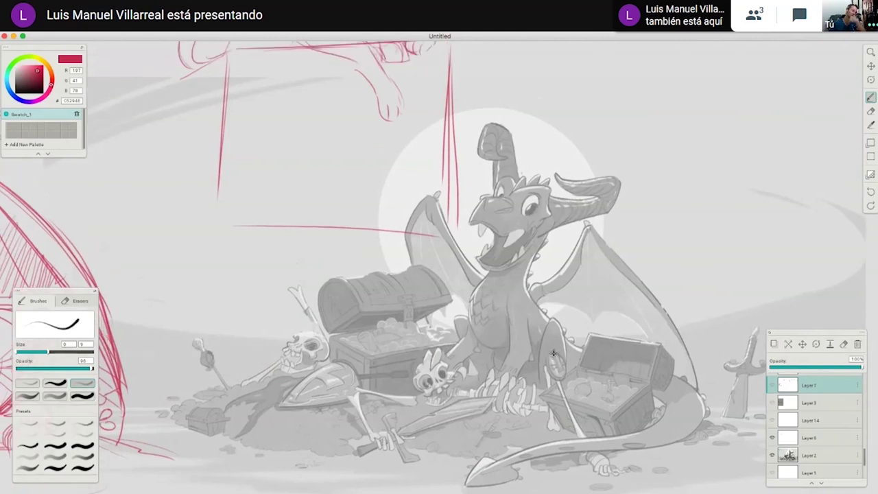
scroll(553, 353, up, 5)
click(810, 437)
drag(446, 227, 498, 184)
key(super+z)
key(super+z)
drag(524, 221, 514, 180)
key(super+z)
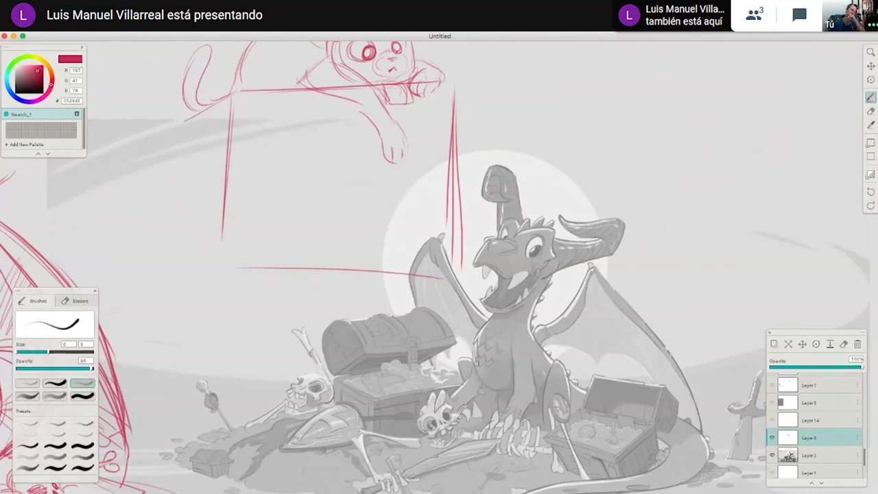
Redraw the painted dragon's far horn in red, bent sideways to a pointed tip, and outline the pale cloud shapes behind its body.
mouse_move(501, 185)
mouse_down()
mouse_move(528, 201)
mouse_move(529, 184)
mouse_move(529, 207)
mouse_up()
mouse_move(502, 176)
mouse_down()
mouse_move(456, 217)
mouse_move(511, 199)
mouse_up()
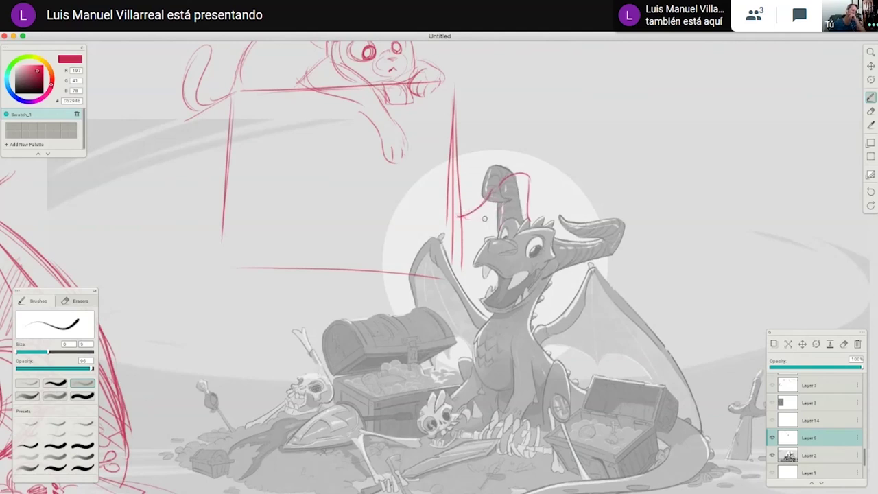
key(super+z)
key(super+z)
mouse_move(457, 198)
mouse_down()
mouse_move(480, 212)
mouse_move(454, 197)
mouse_move(477, 196)
mouse_move(493, 207)
mouse_move(528, 183)
mouse_move(507, 225)
mouse_move(505, 189)
mouse_move(491, 210)
mouse_up()
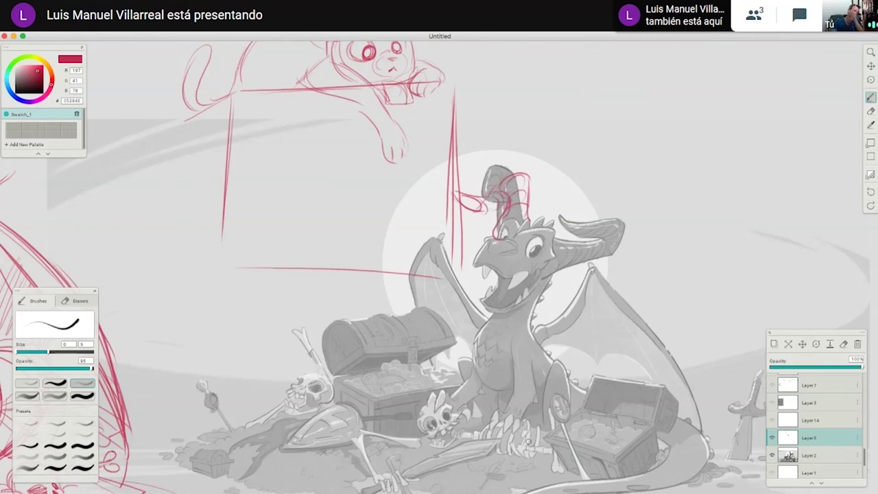
key(e)
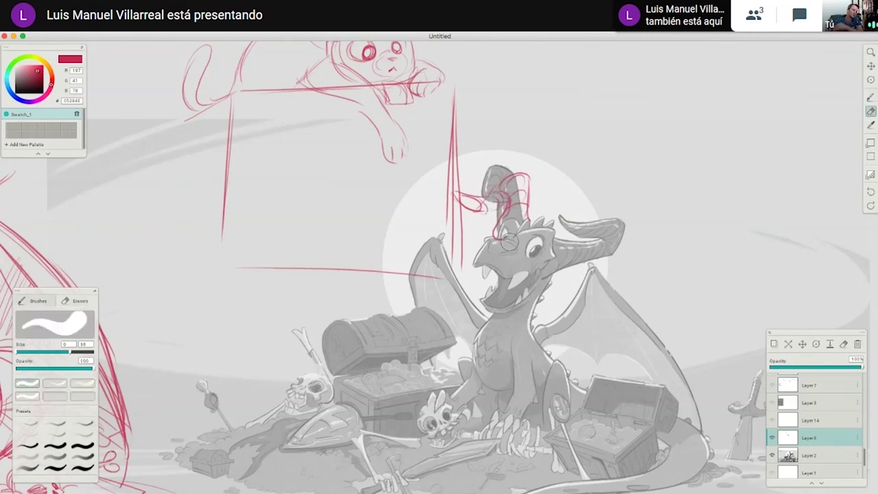
key(b)
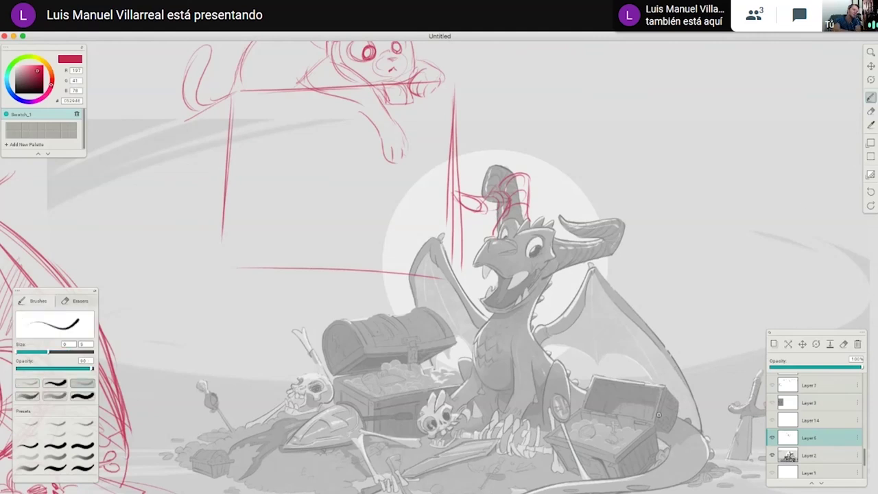
drag(453, 191, 490, 196)
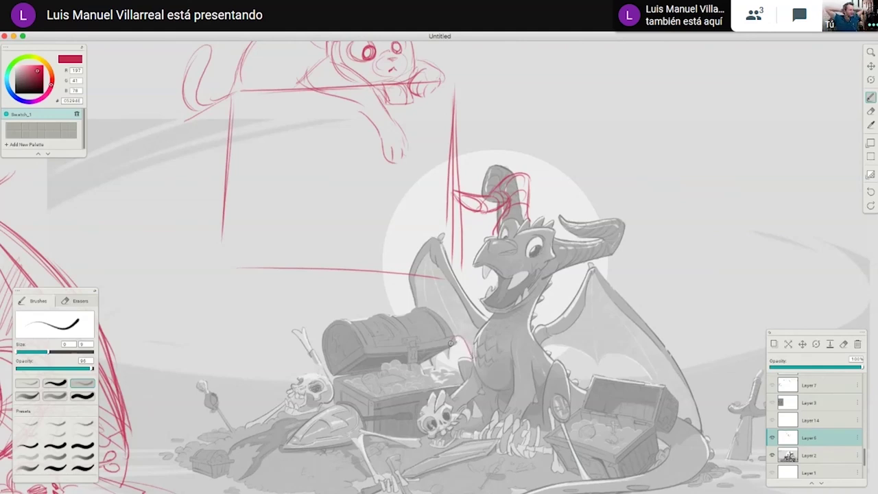
drag(542, 346, 662, 385)
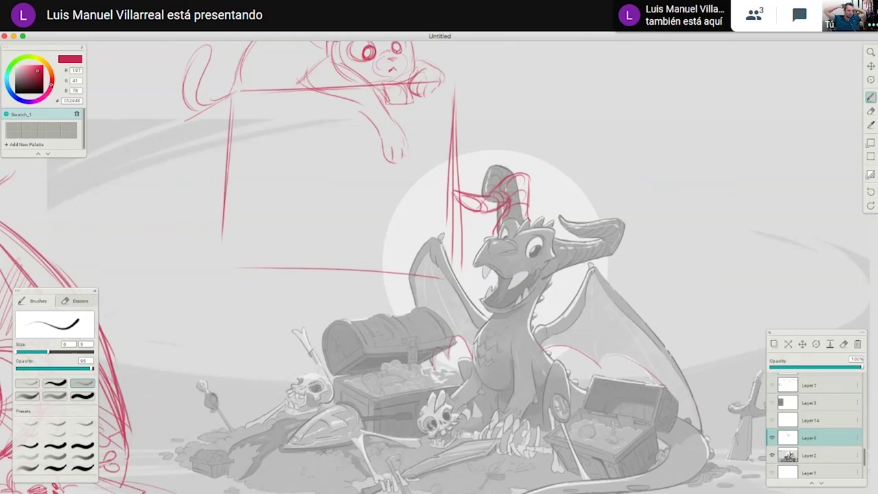
Compare the horned creature sketch with the student's marked dragon painting side by side.
drag(617, 438, 589, 401)
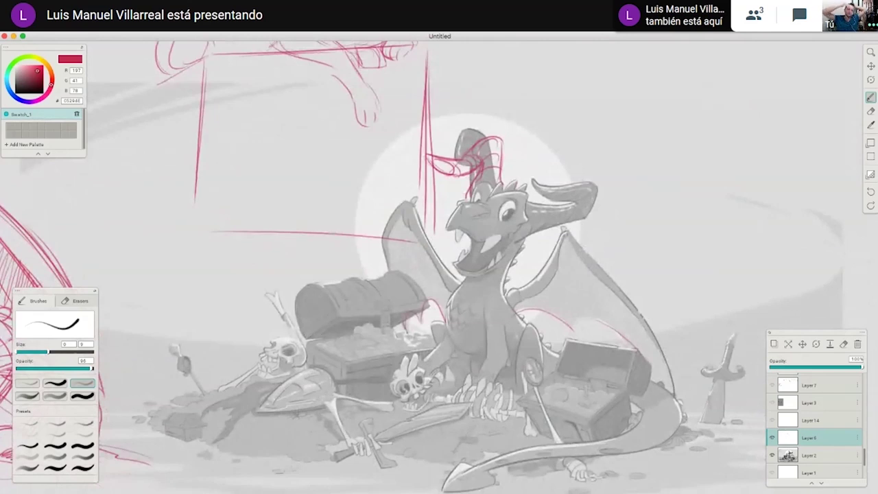
drag(482, 343, 675, 403)
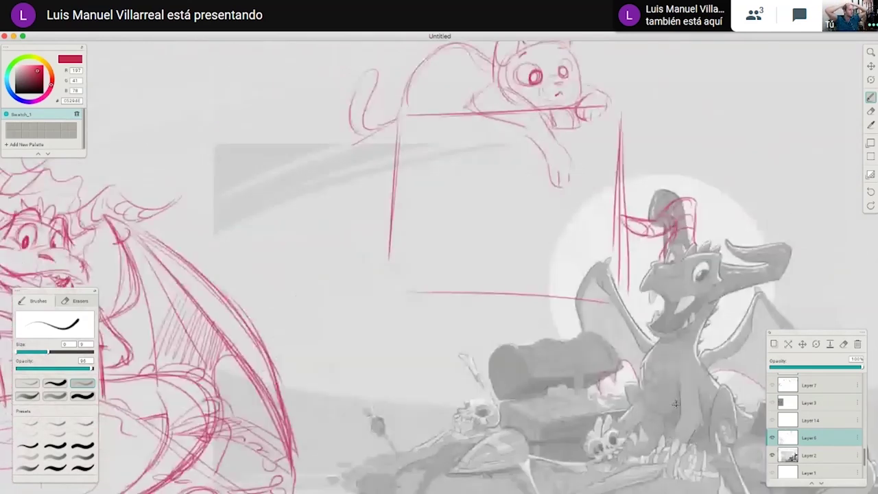
mouse_move(529, 430)
mouse_down()
mouse_move(706, 409)
mouse_move(587, 409)
mouse_move(618, 357)
mouse_up()
scroll(591, 343, down, 3)
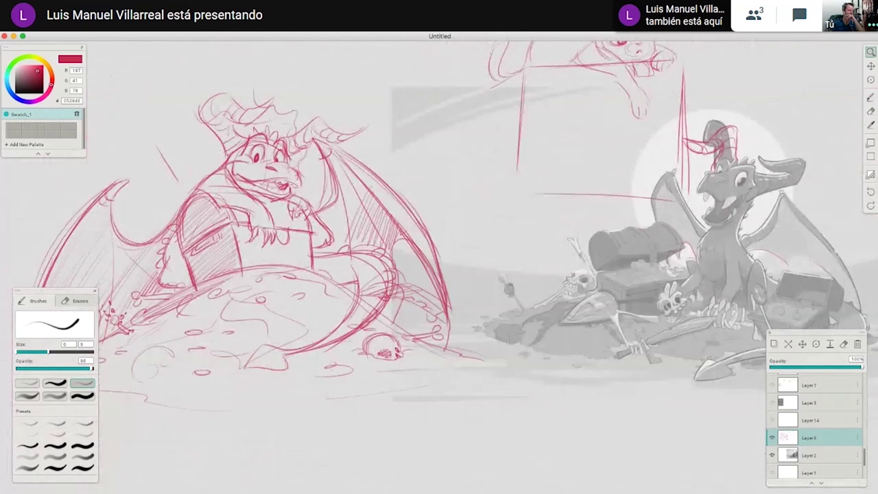
drag(529, 409, 618, 456)
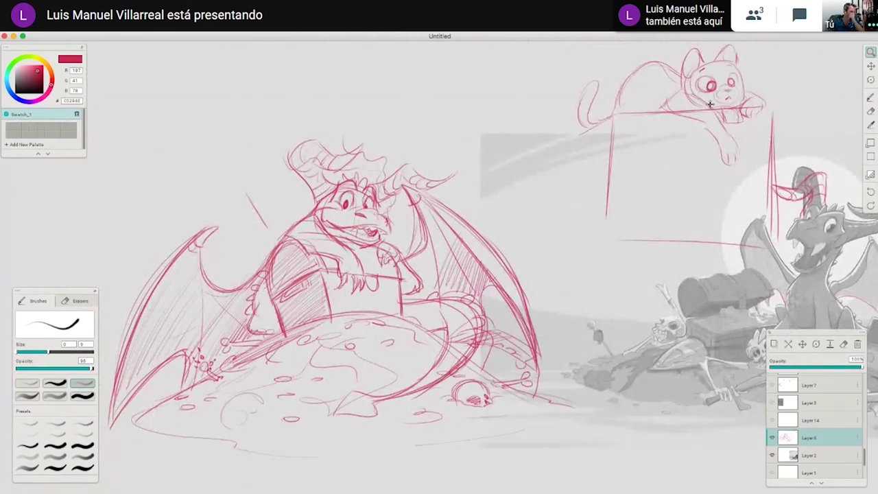
scroll(710, 105, up, 2)
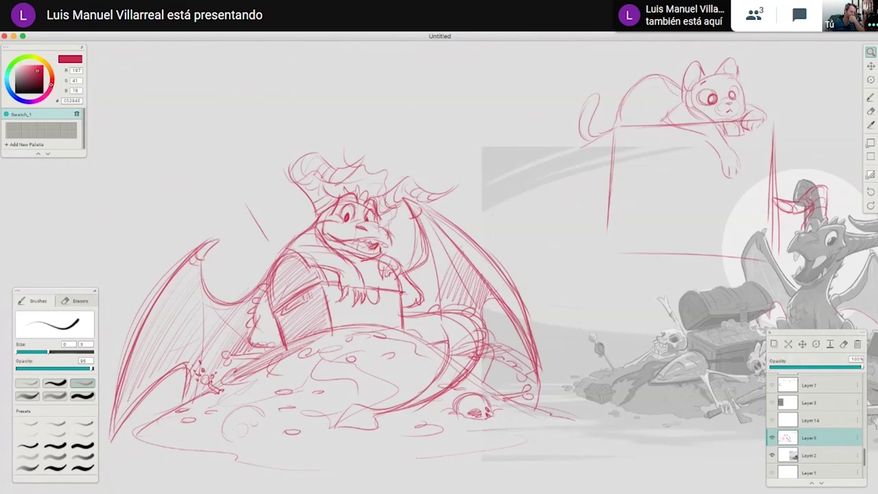
scroll(714, 419, right, 6)
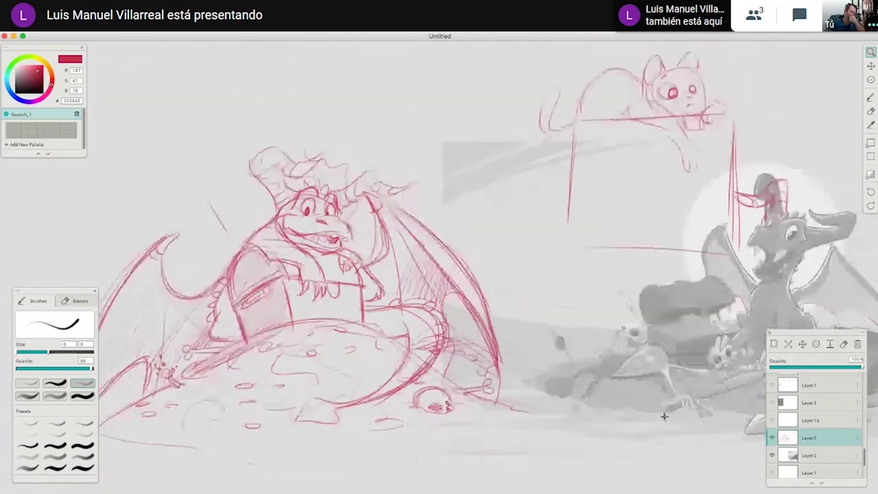
scroll(633, 431, left, 5)
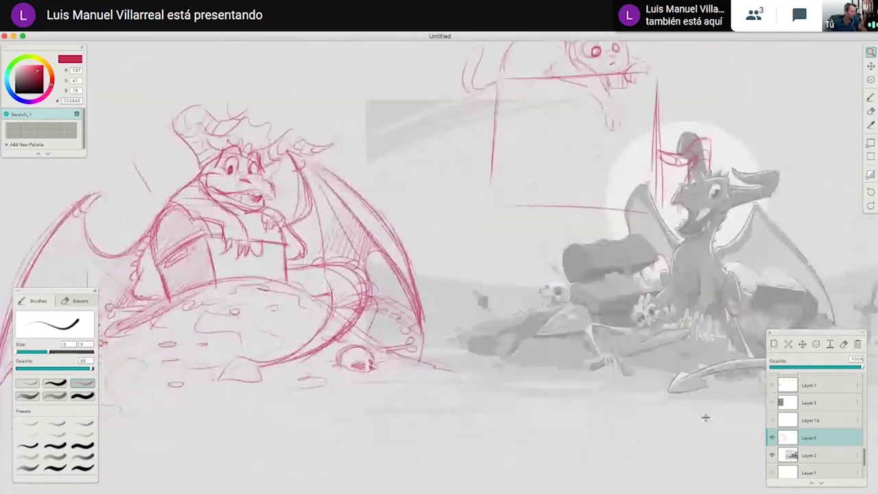
scroll(501, 362, down, 4)
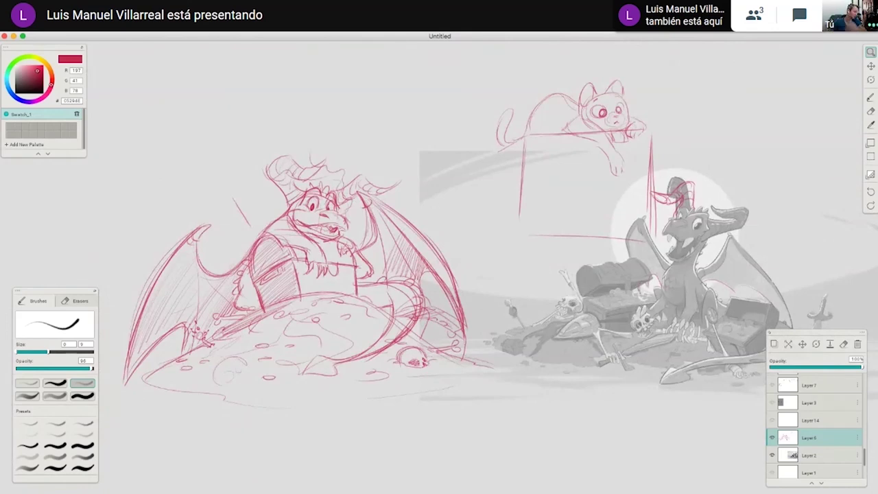
drag(838, 334, 831, 302)
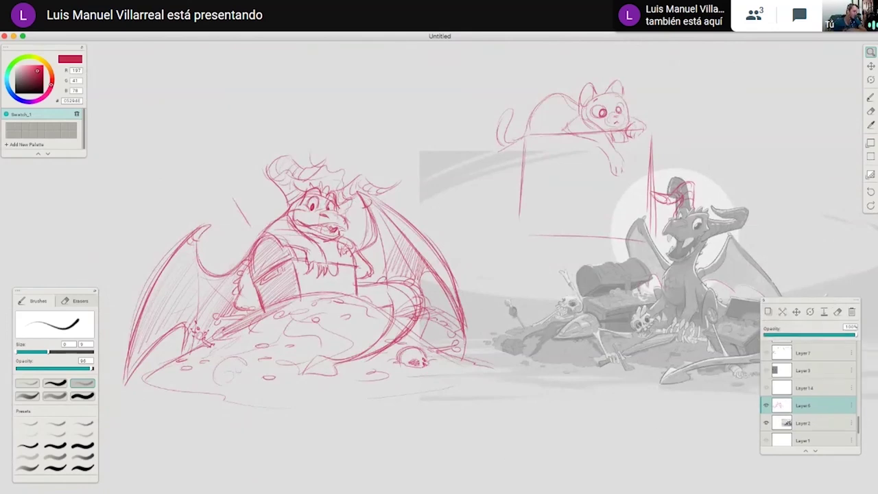
scroll(857, 425, down, 1)
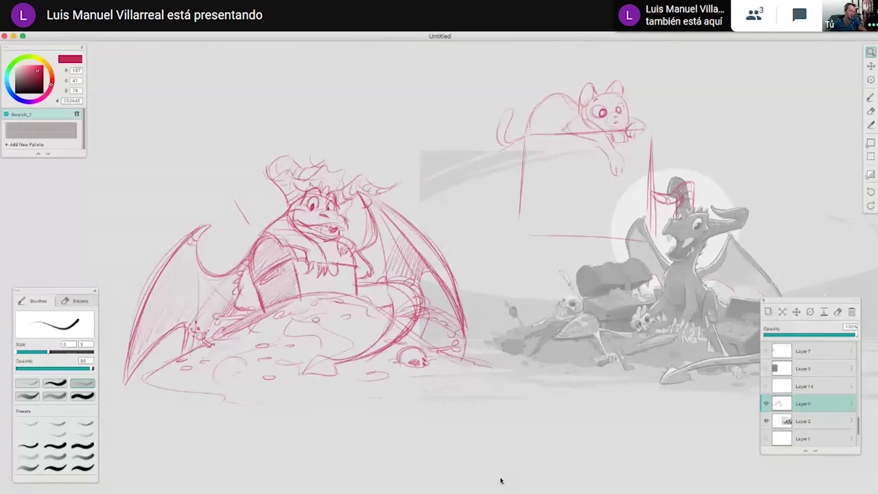